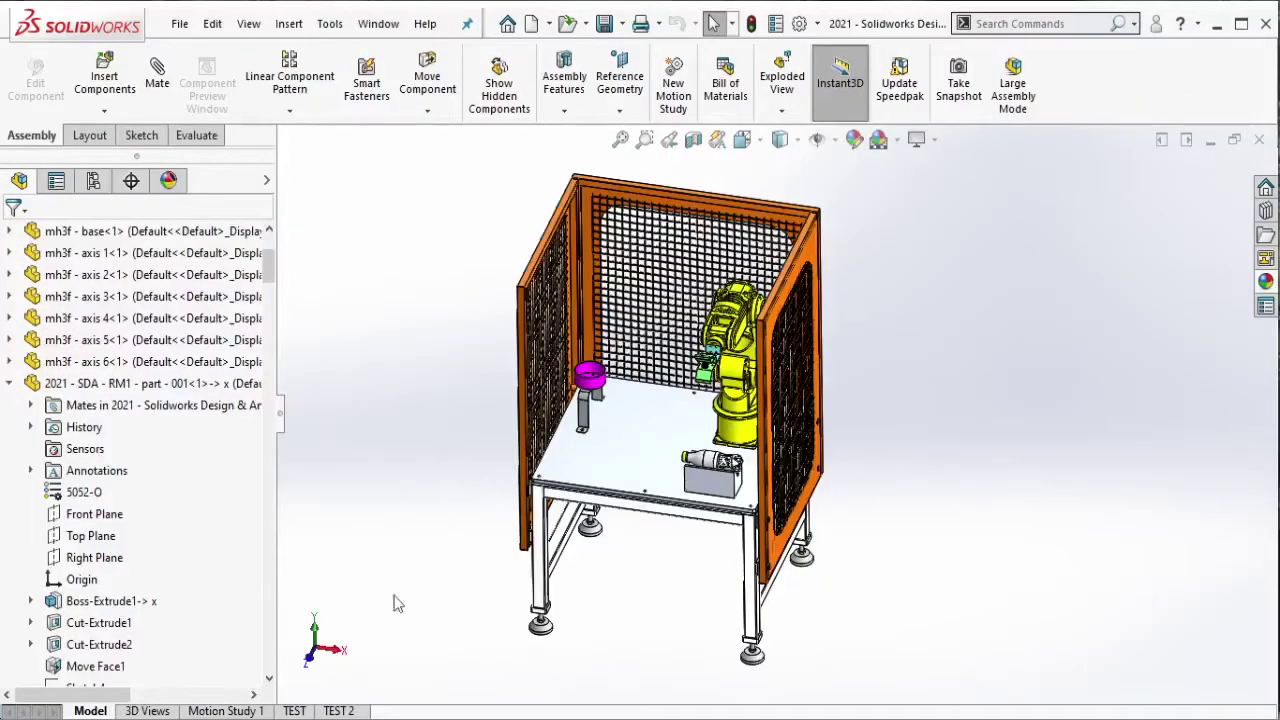
# Collapse all items in the assembly design tree.
pyautogui.rightClick(206, 508)
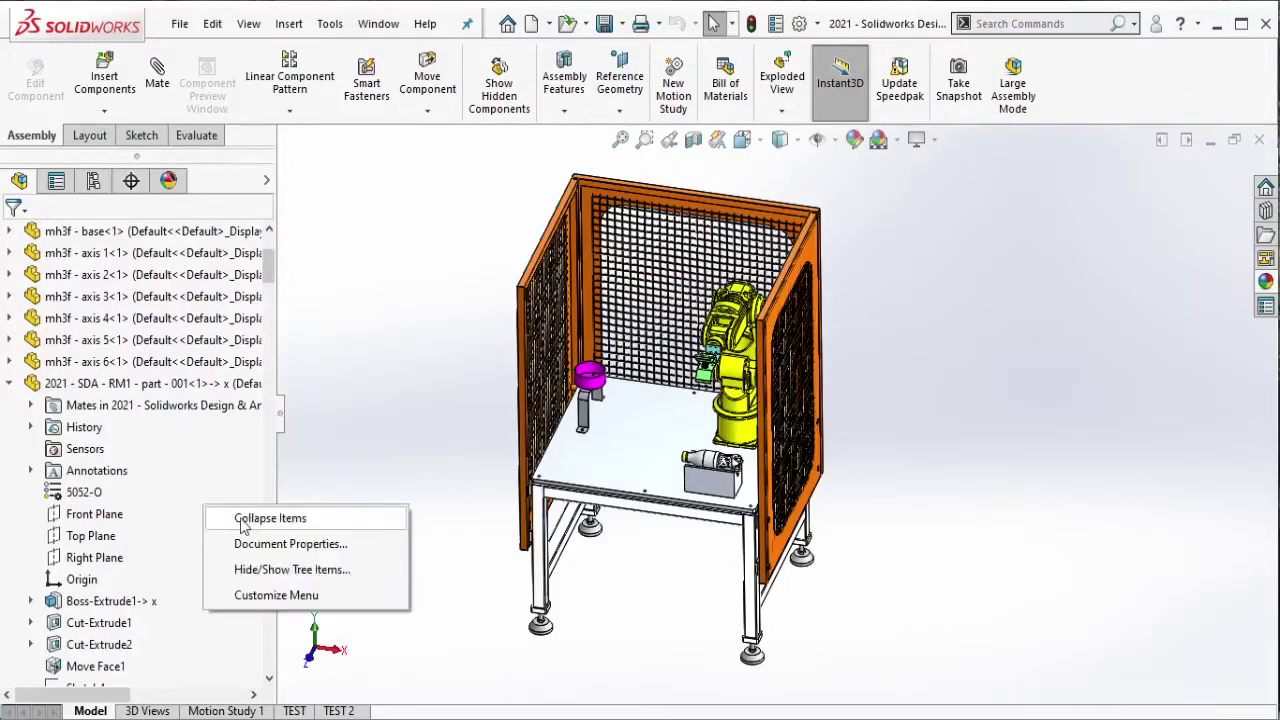
pyautogui.click(243, 518)
pyautogui.scroll(-10, 14, 677)
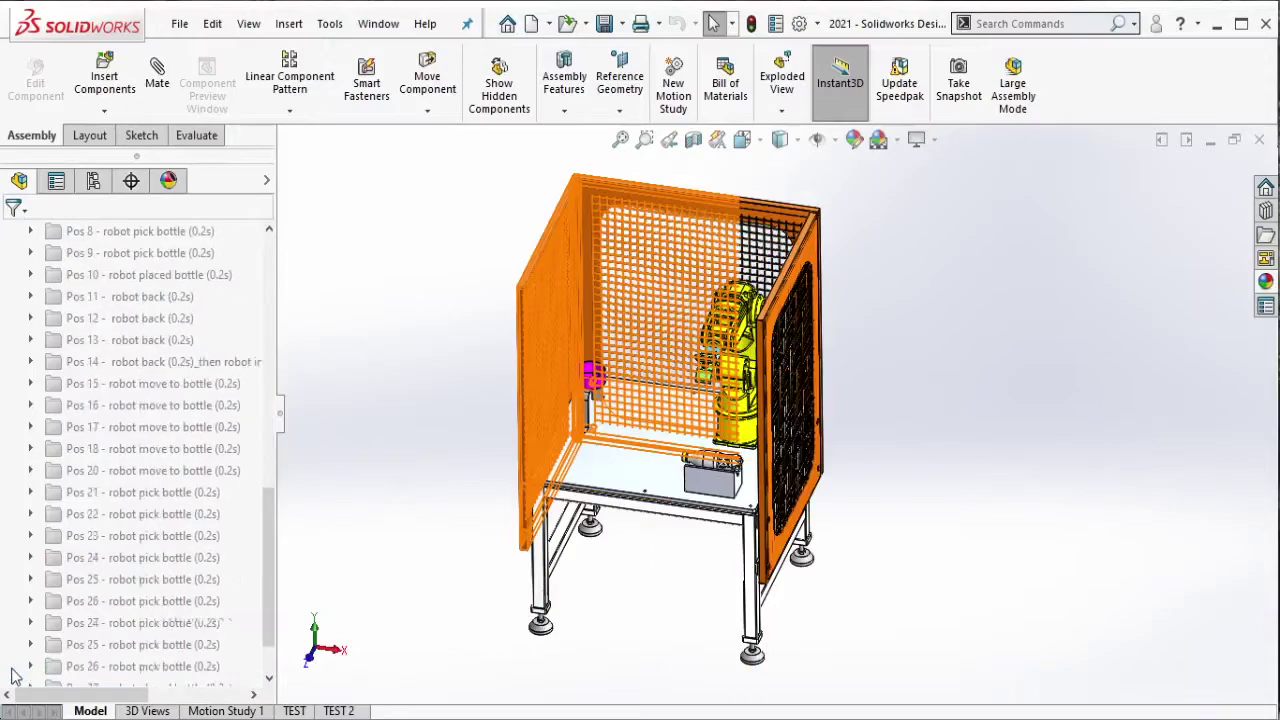
pyautogui.scroll(2, 14, 677)
pyautogui.scroll(4, 14, 677)
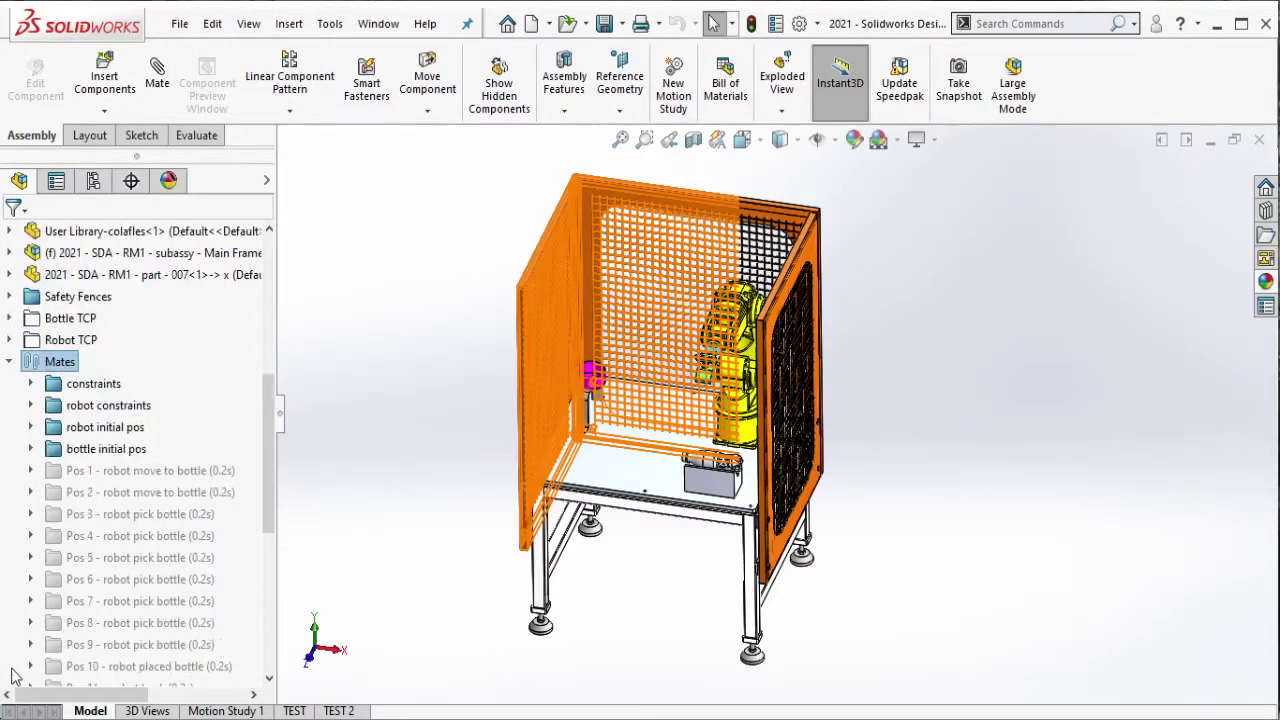
# Suppress the robot initial pos and bottle initial pos mate folders together.
pyautogui.click(395, 476)
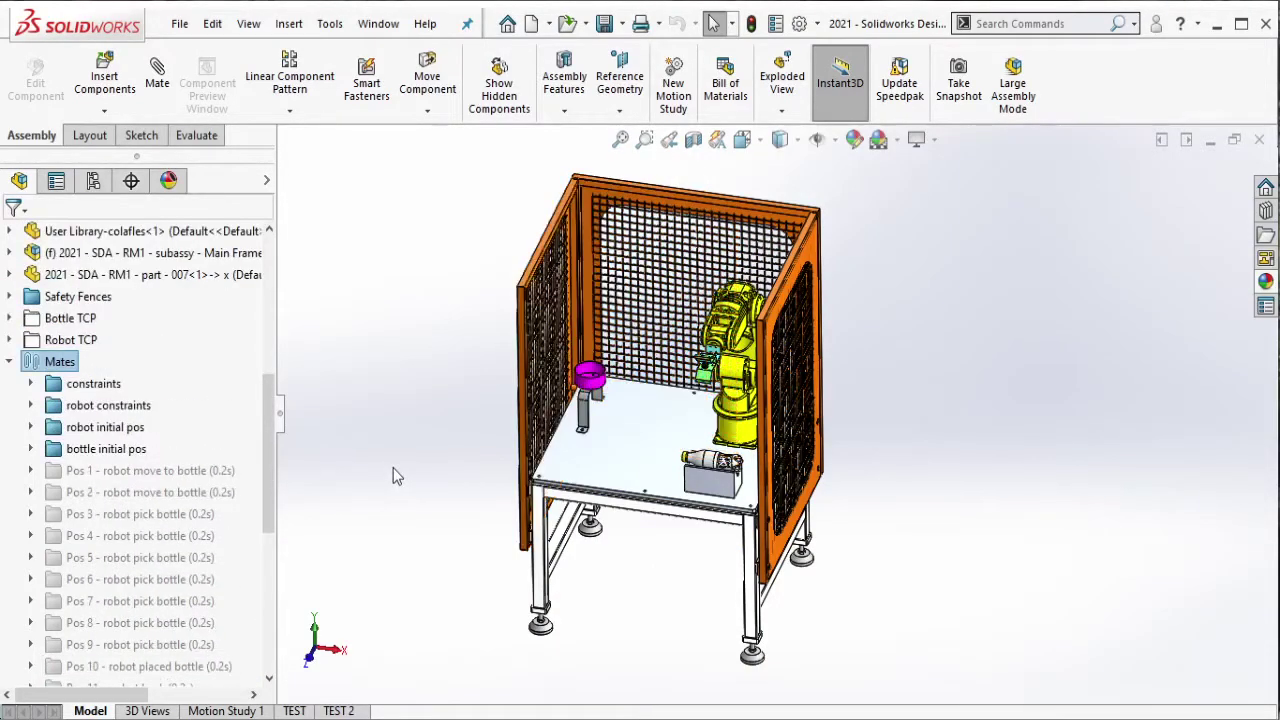
pyautogui.click(131, 427)
pyautogui.keyDown('ctrl'); pyautogui.click(135, 449); pyautogui.keyUp('ctrl')
pyautogui.click(123, 388)
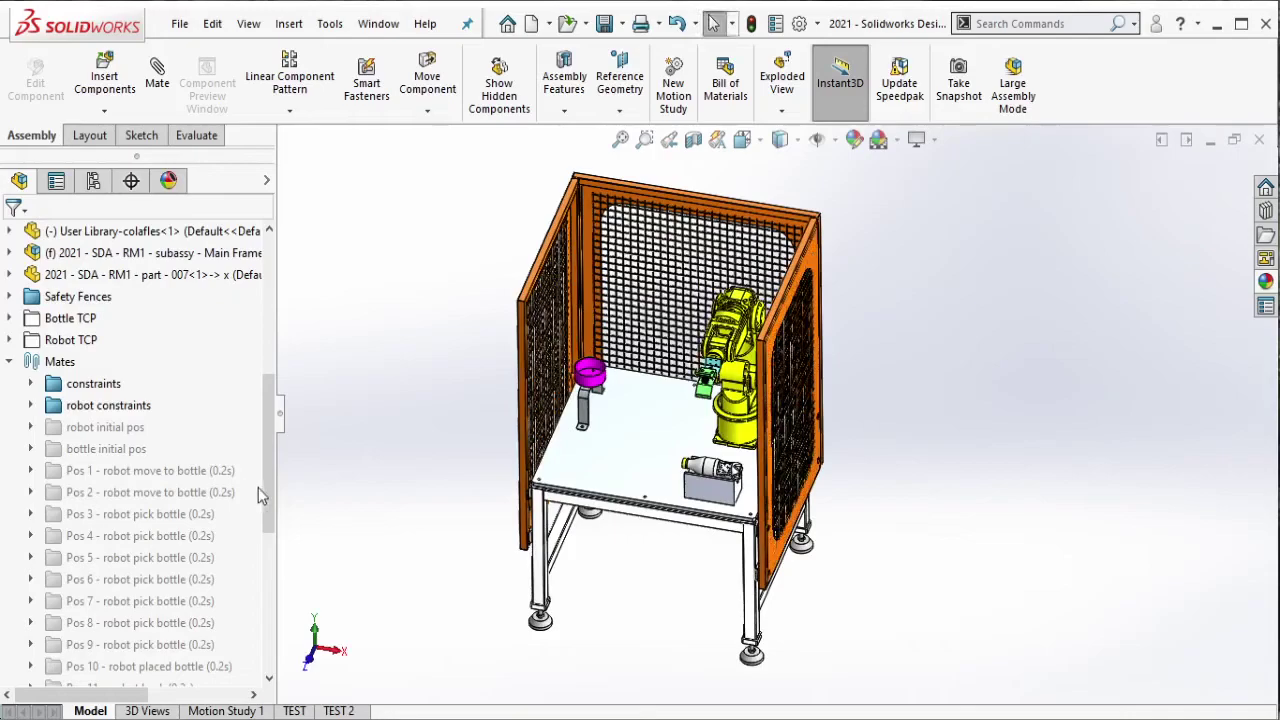
# Hide the design tree and reorient the robot cell from front view to a tilted top-down view.
pyautogui.moveTo(268, 500); pyautogui.dragTo(278, 482)
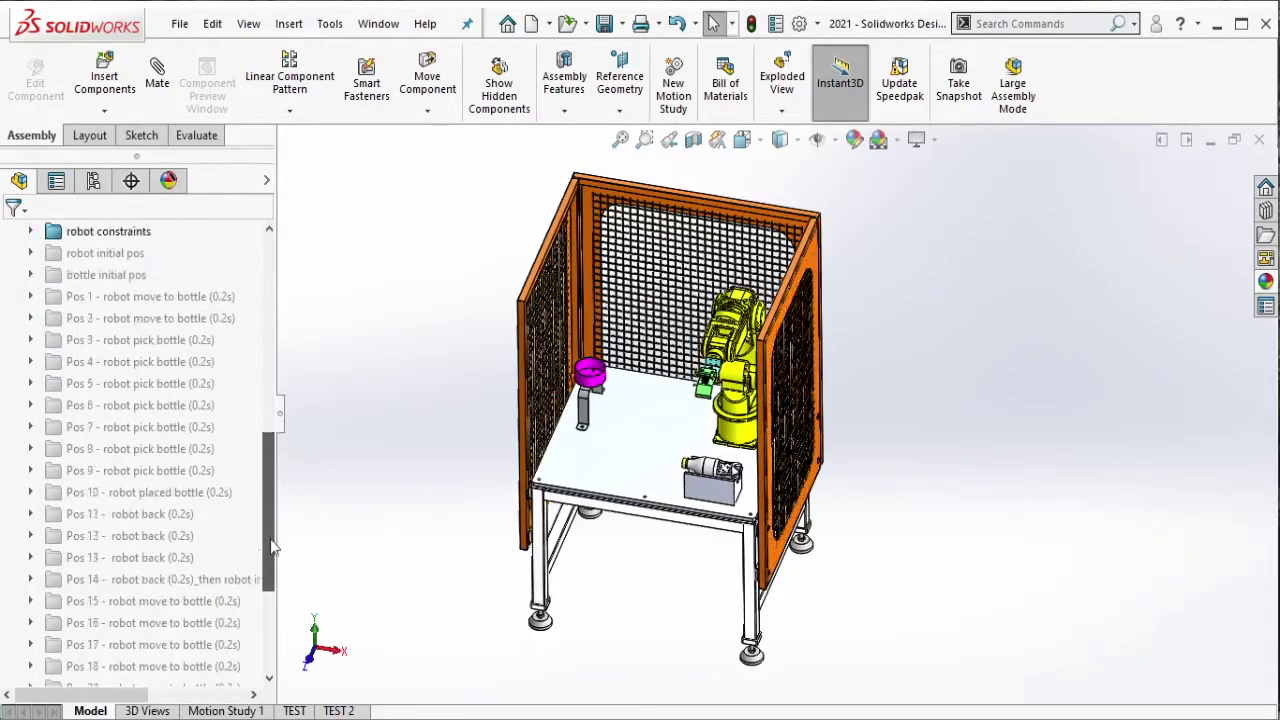
pyautogui.click(281, 412)
pyautogui.scroll(-1, 1000, 434)
pyautogui.scroll(-1, 985, 434)
pyautogui.scroll(-2, 971, 430)
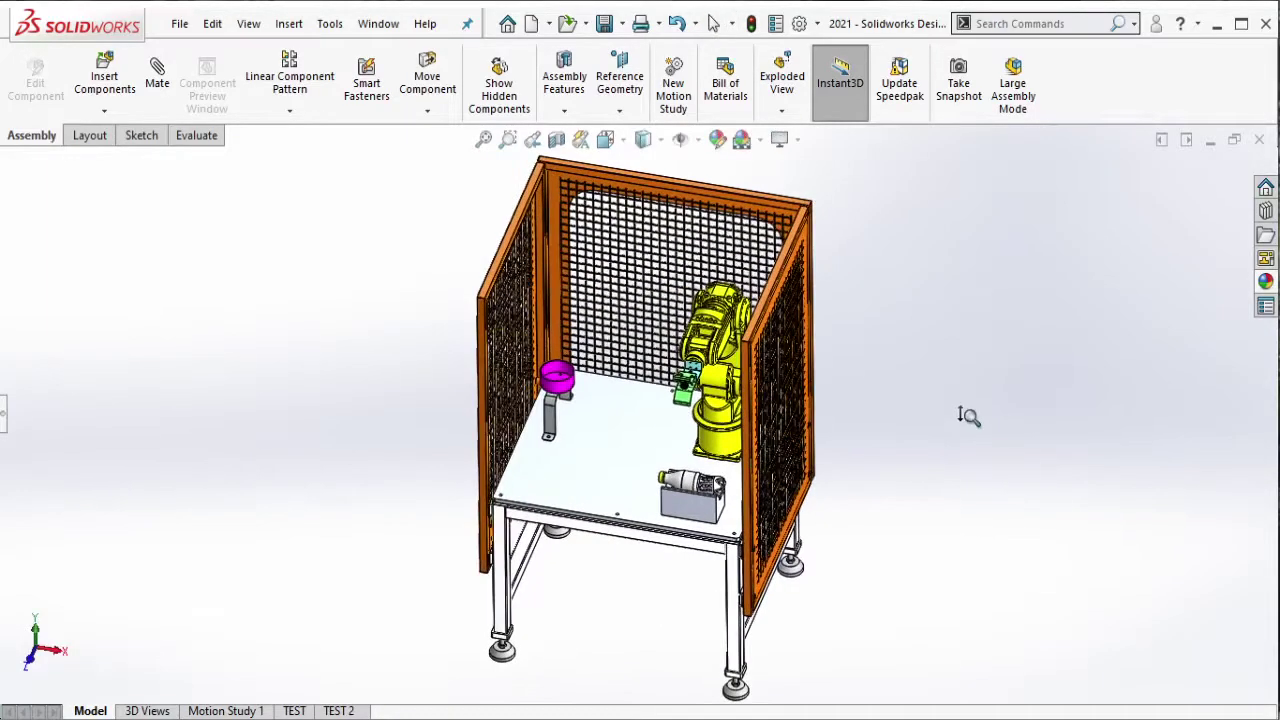
pyautogui.hotkey('ctrl', '1')
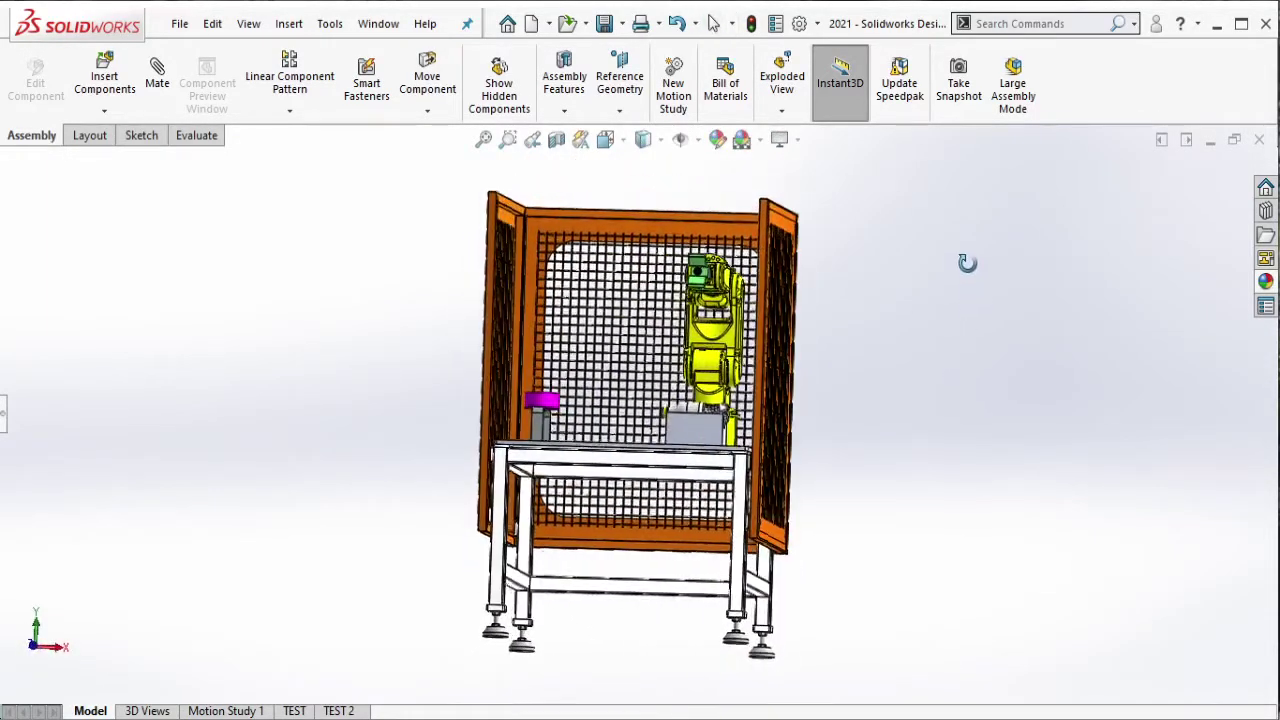
pyautogui.moveTo(967, 263)
pyautogui.mouseDown(button='middle')
pyautogui.moveTo(943, 346)
pyautogui.moveTo(970, 377)
pyautogui.moveTo(953, 397)
pyautogui.moveTo(954, 386)
pyautogui.moveTo(966, 400)
pyautogui.moveTo(955, 395)
pyautogui.mouseUp(button='middle')
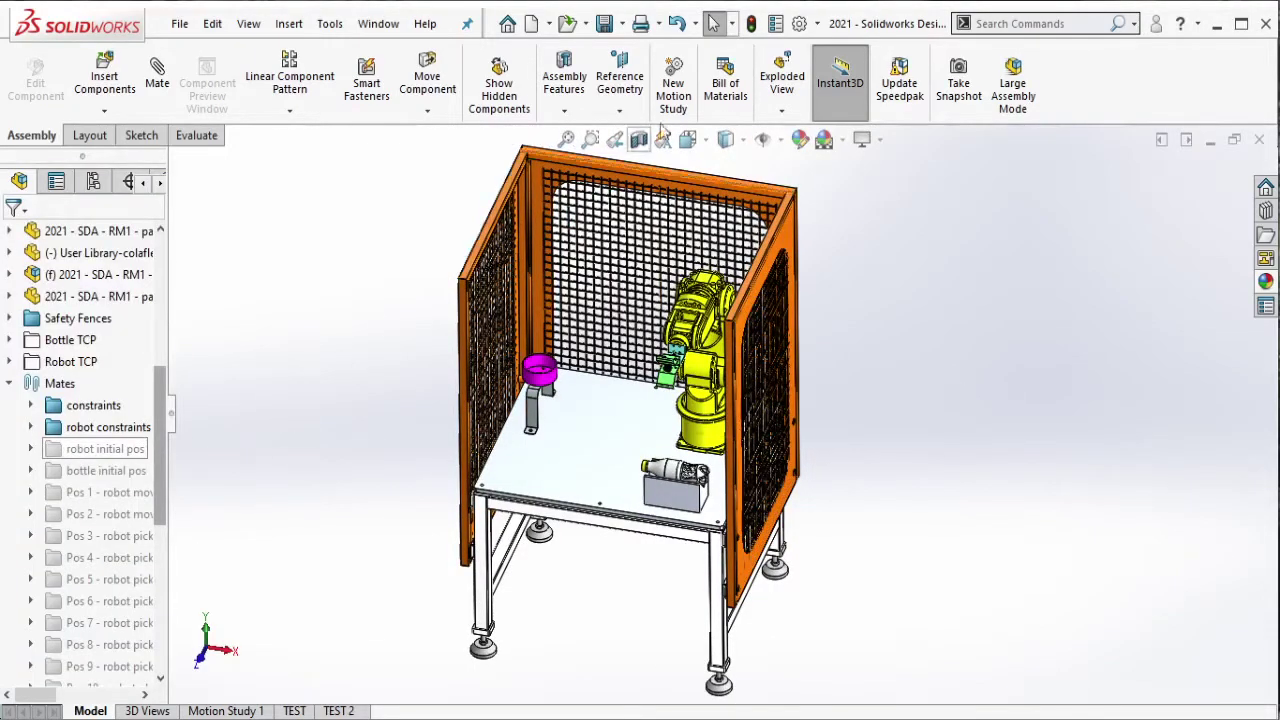
# Create a new motion study, rename Motion Study 2 to VIEW1, and enlarge the model view above the timeline.
pyautogui.click(673, 88)
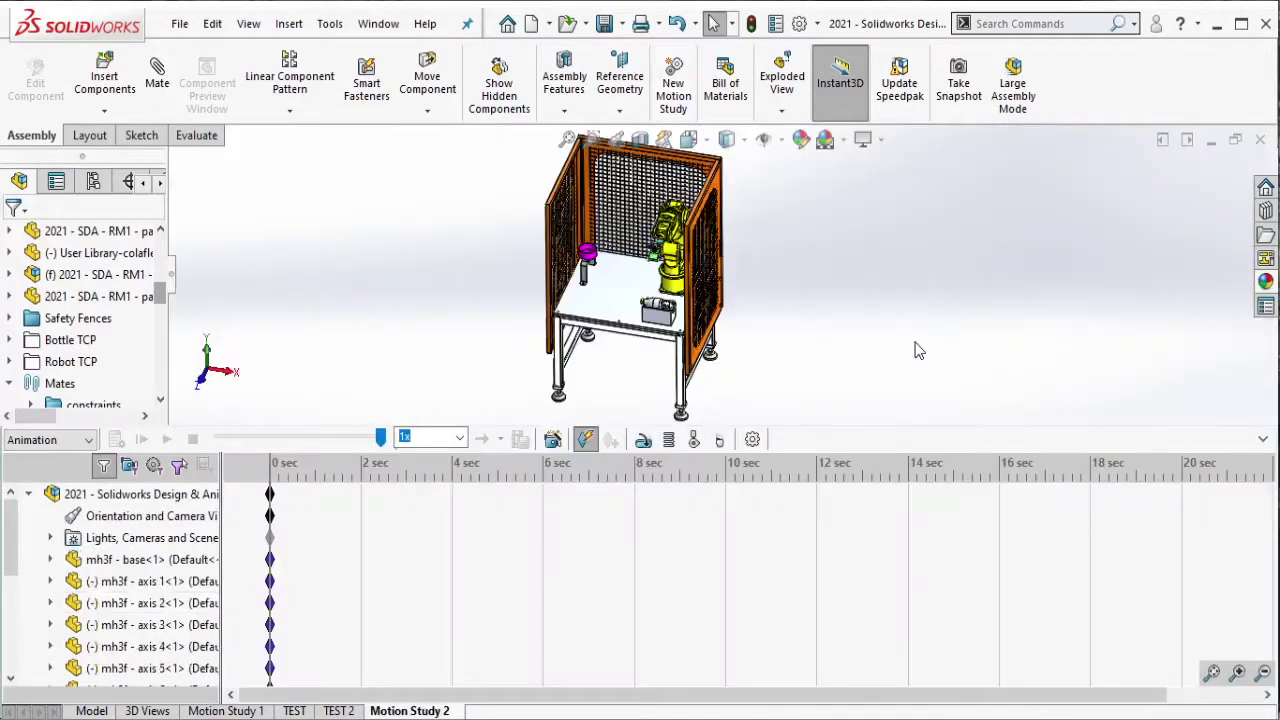
pyautogui.rightClick(413, 710)
pyautogui.click(428, 624)
pyautogui.write('VIEW1')
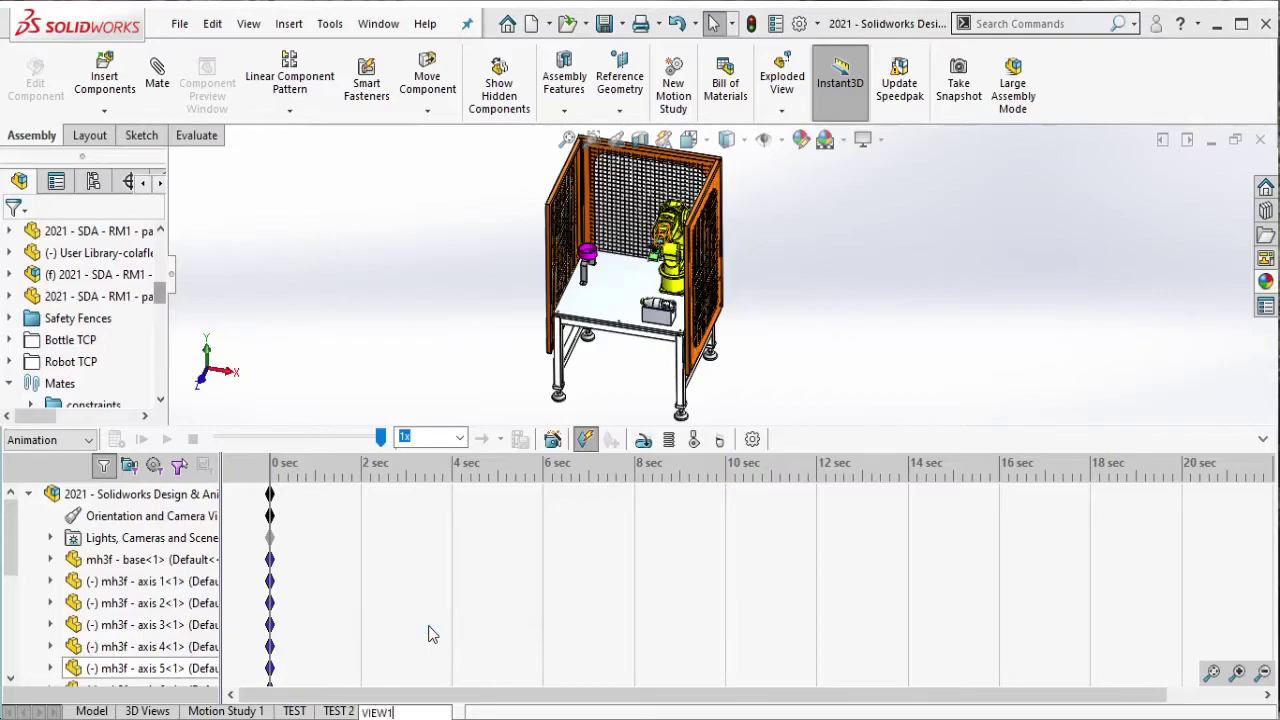
pyautogui.press('Return')
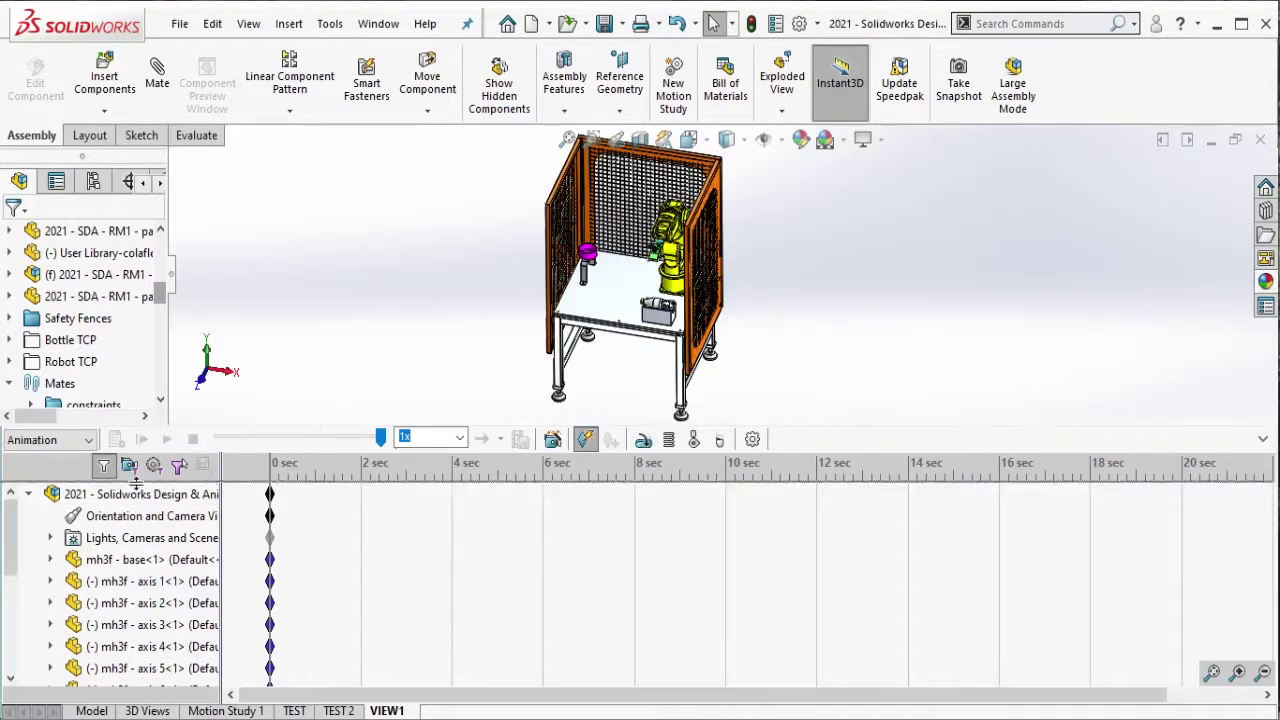
pyautogui.moveTo(136, 425); pyautogui.dragTo(136, 488)
# Zoom the VIEW1 timeline to a 0–9 sec span and drag the top assembly key to 0.5 sec.
pyautogui.click(1237, 672)
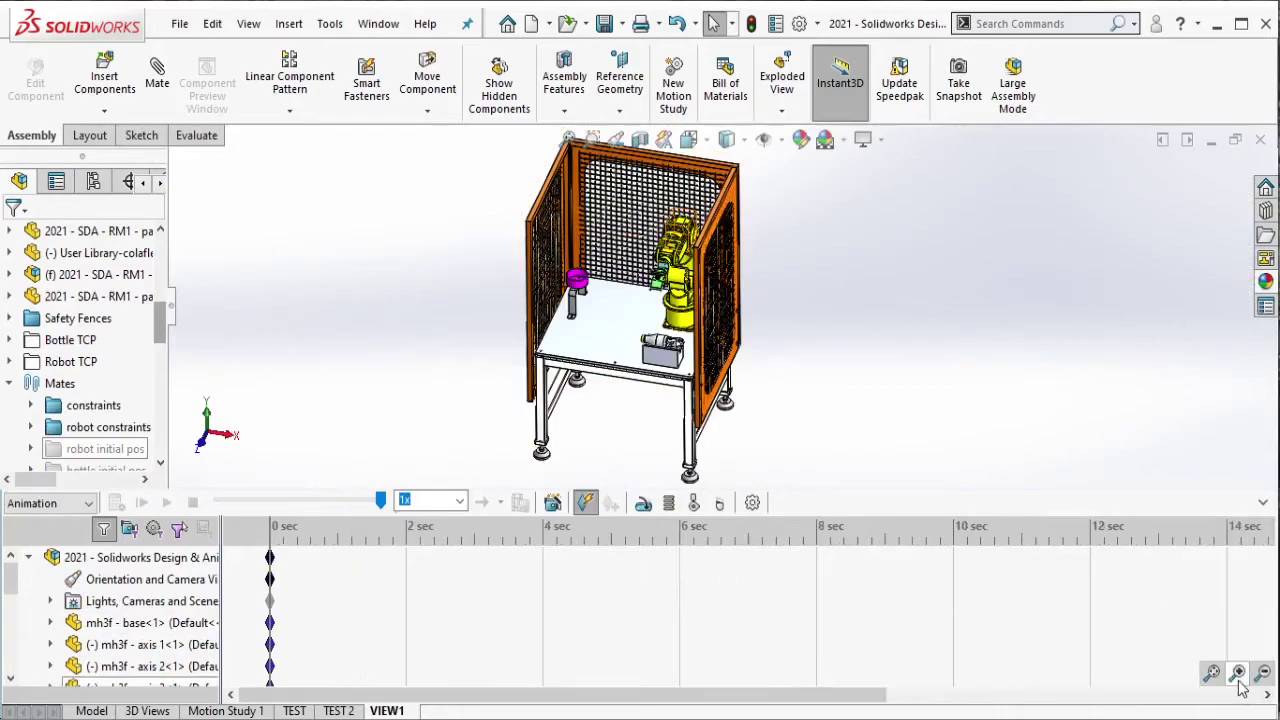
pyautogui.click(1237, 672)
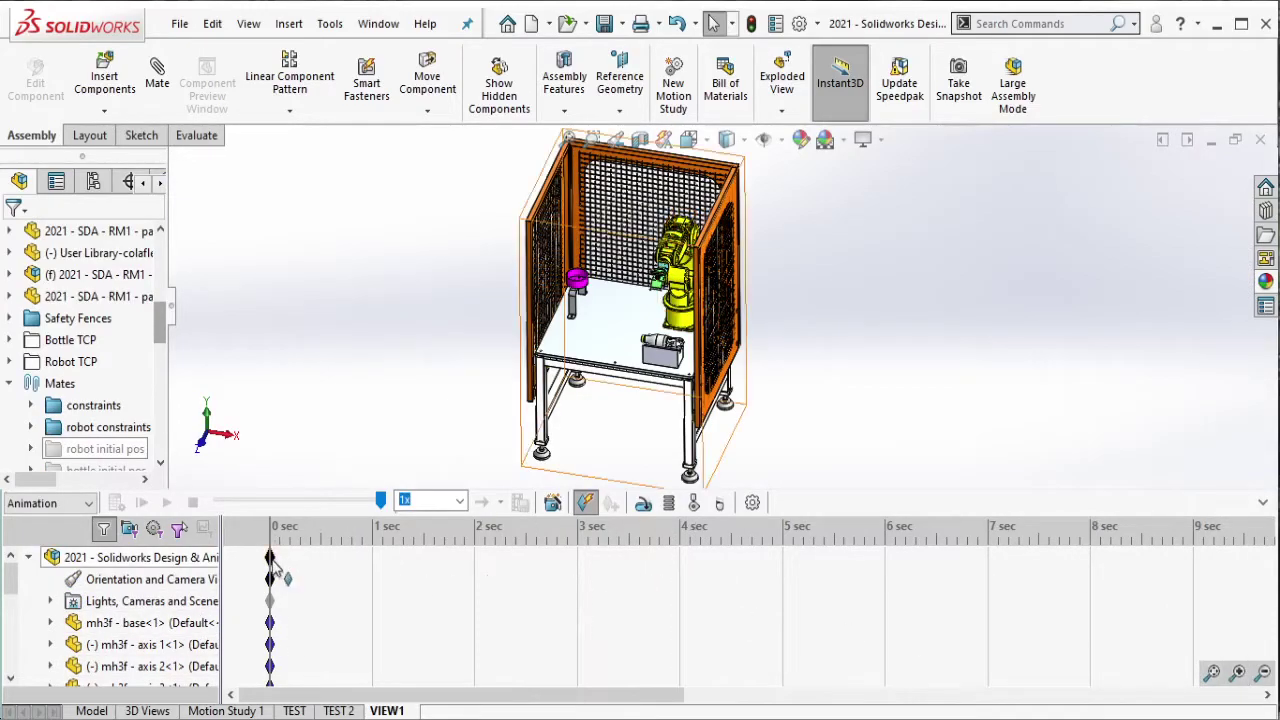
pyautogui.keyDown('ctrl'); pyautogui.moveTo(272, 560); pyautogui.dragTo(320, 560); pyautogui.keyUp('ctrl')
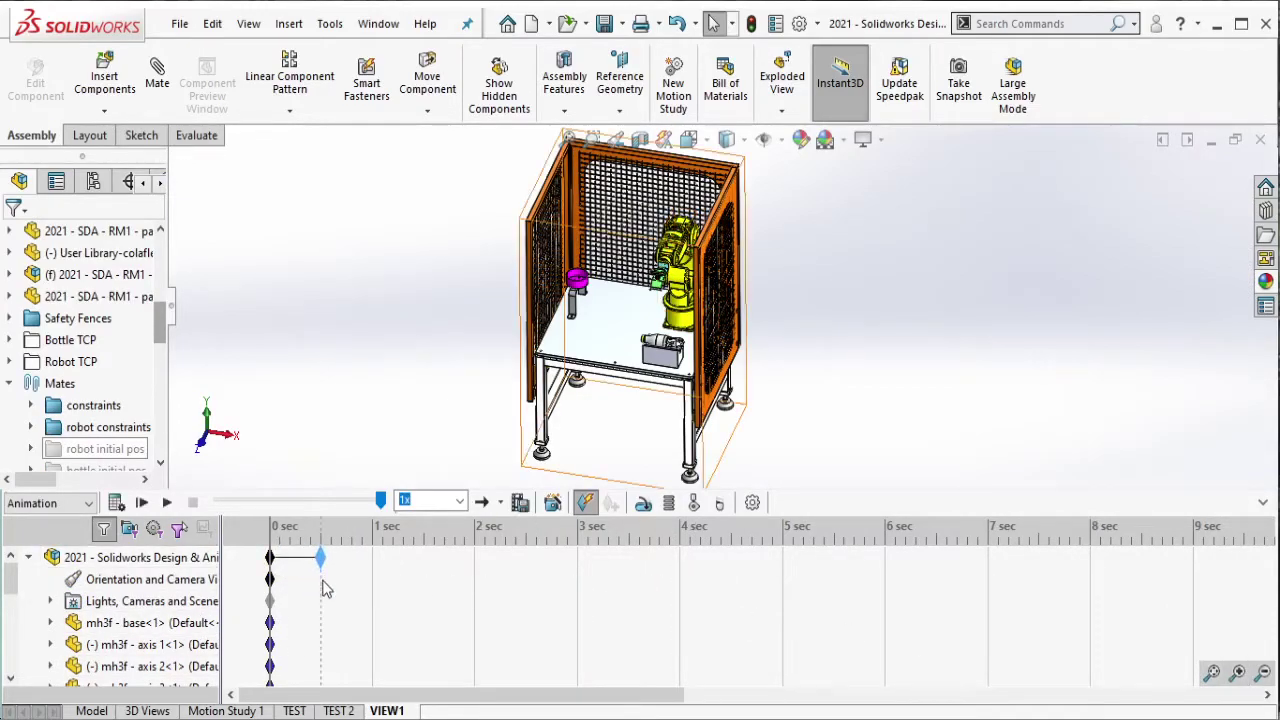
pyautogui.scroll(-5, 265, 615)
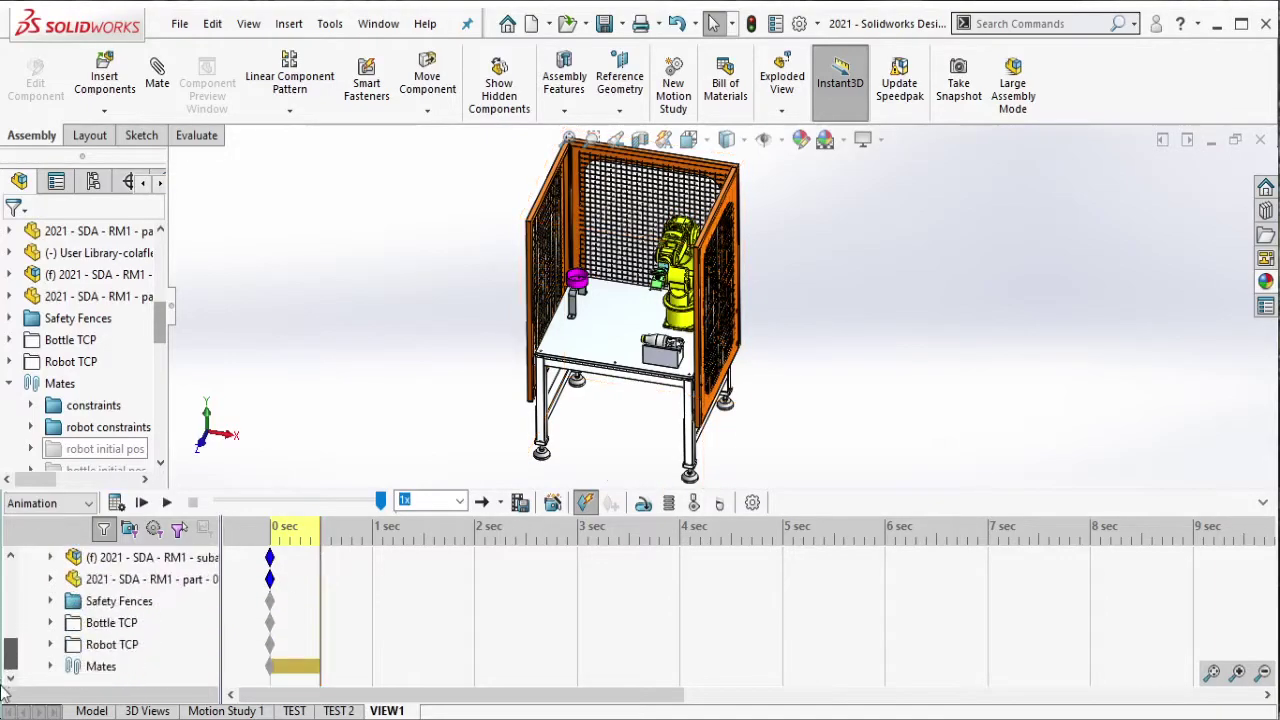
pyautogui.scroll(5, 300, 630)
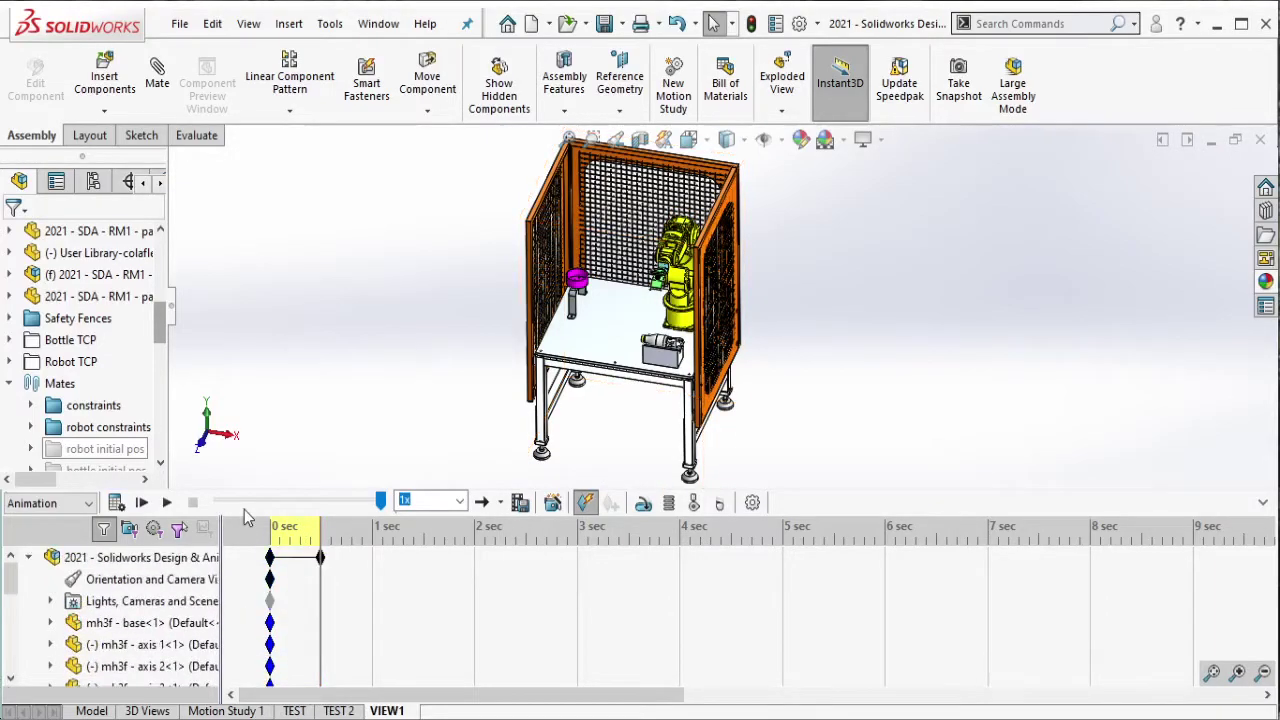
# Copy all the keys at 0 sec and paste them at 0.5 sec.
pyautogui.moveTo(302, 686)
pyautogui.mouseDown()
pyautogui.moveTo(250, 658)
pyautogui.moveTo(262, 632)
pyautogui.mouseUp()
pyautogui.rightClick(268, 630)
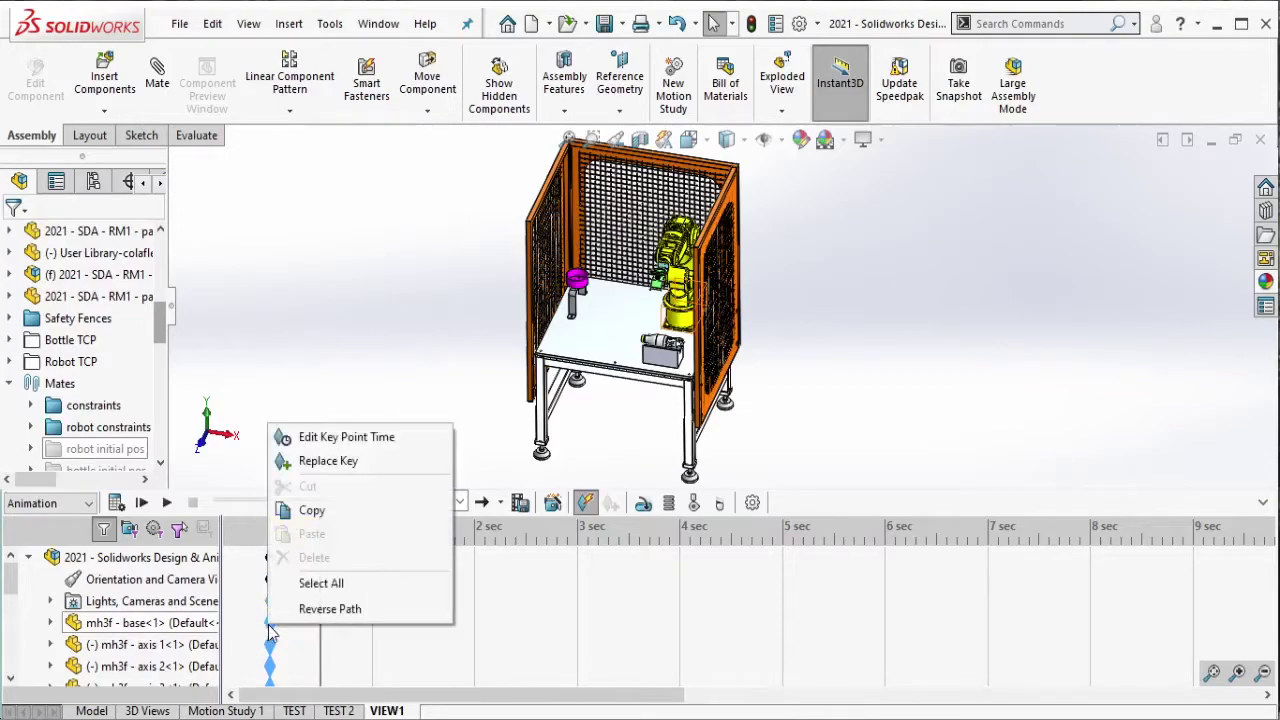
pyautogui.click(309, 498)
pyautogui.rightClick(320, 590)
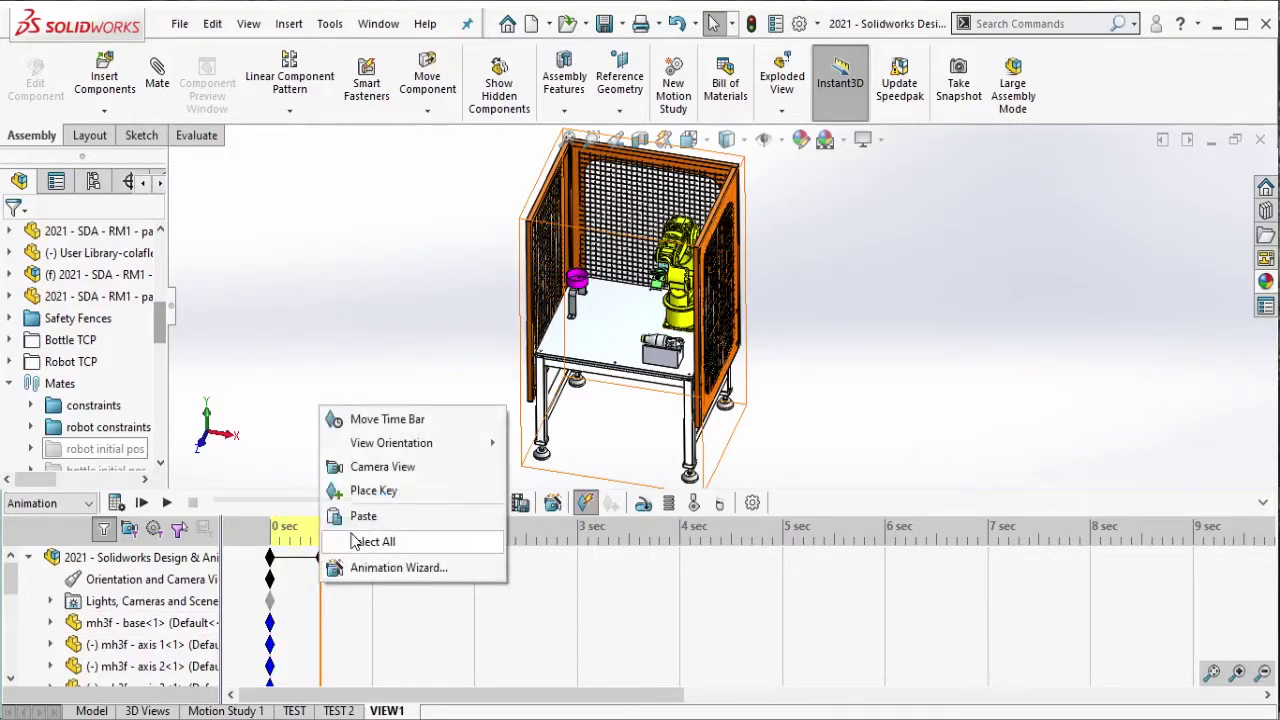
pyautogui.click(362, 516)
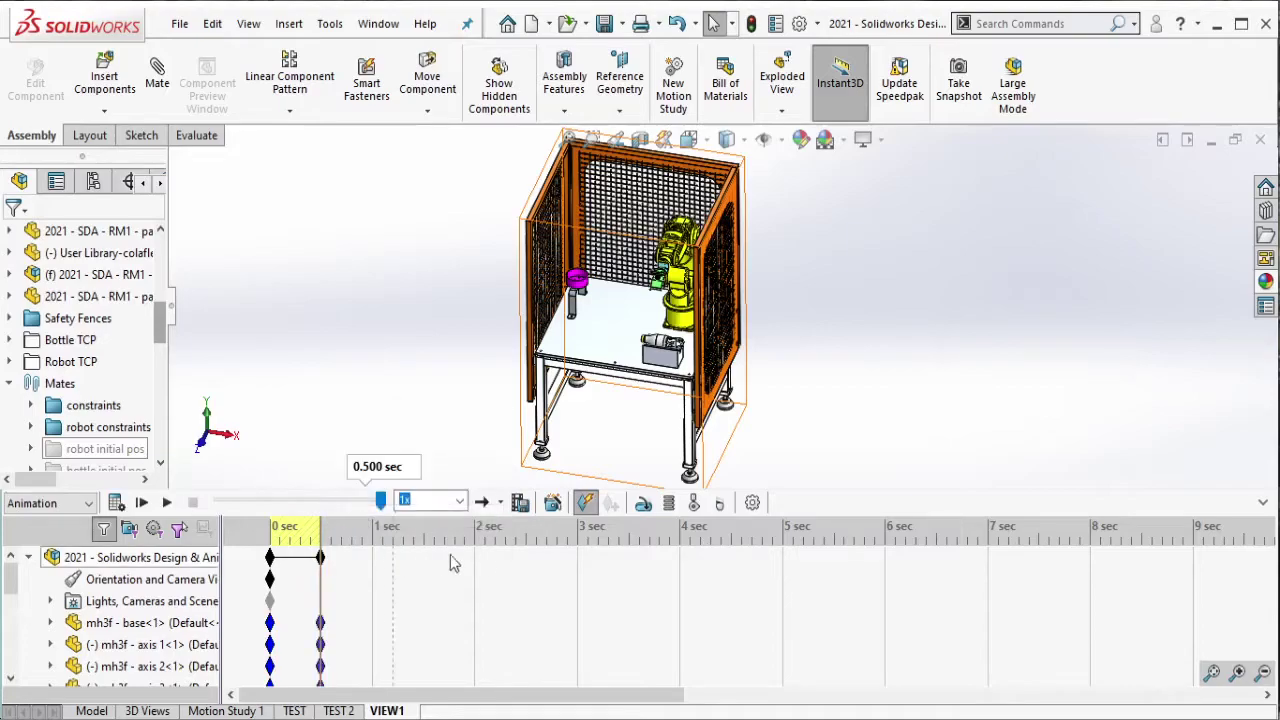
pyautogui.click(643, 502)
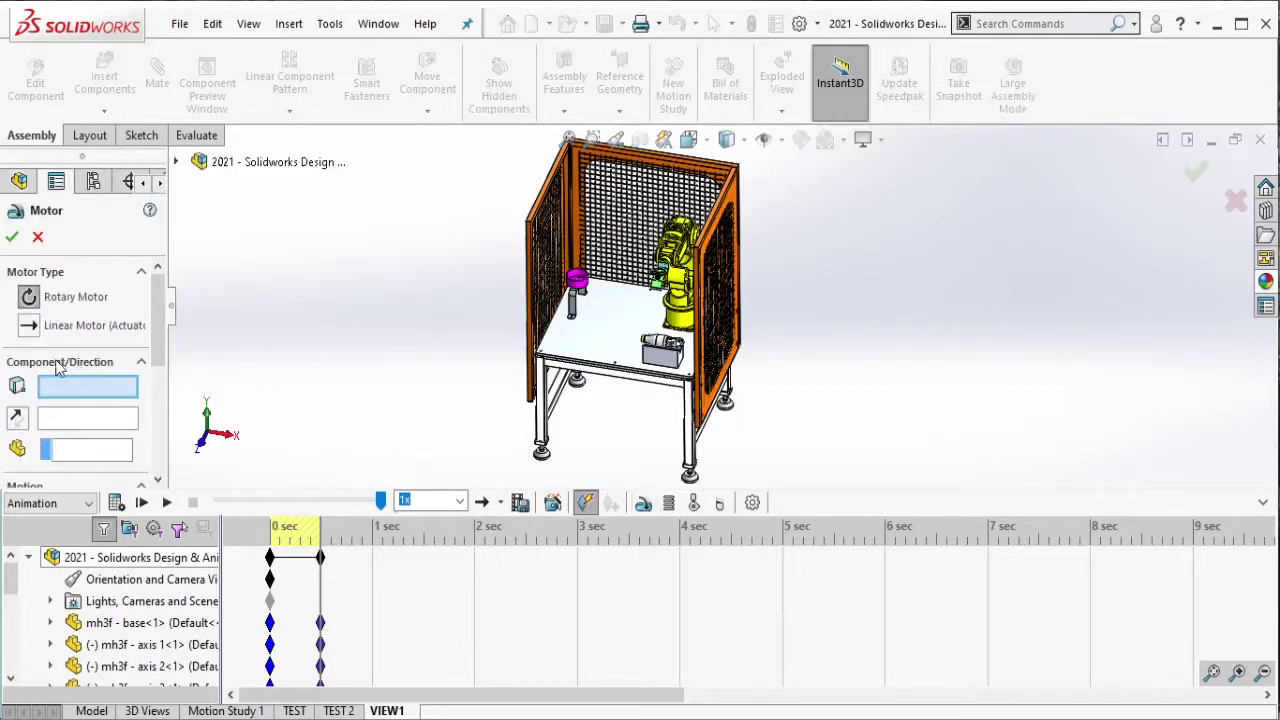
# Add linear motor LinearMotor3 driven along the diagonal table-beam face, spanning 0–0.5 sec.
pyautogui.scroll(-3, 600, 400)
pyautogui.scroll(-3, 540, 362)
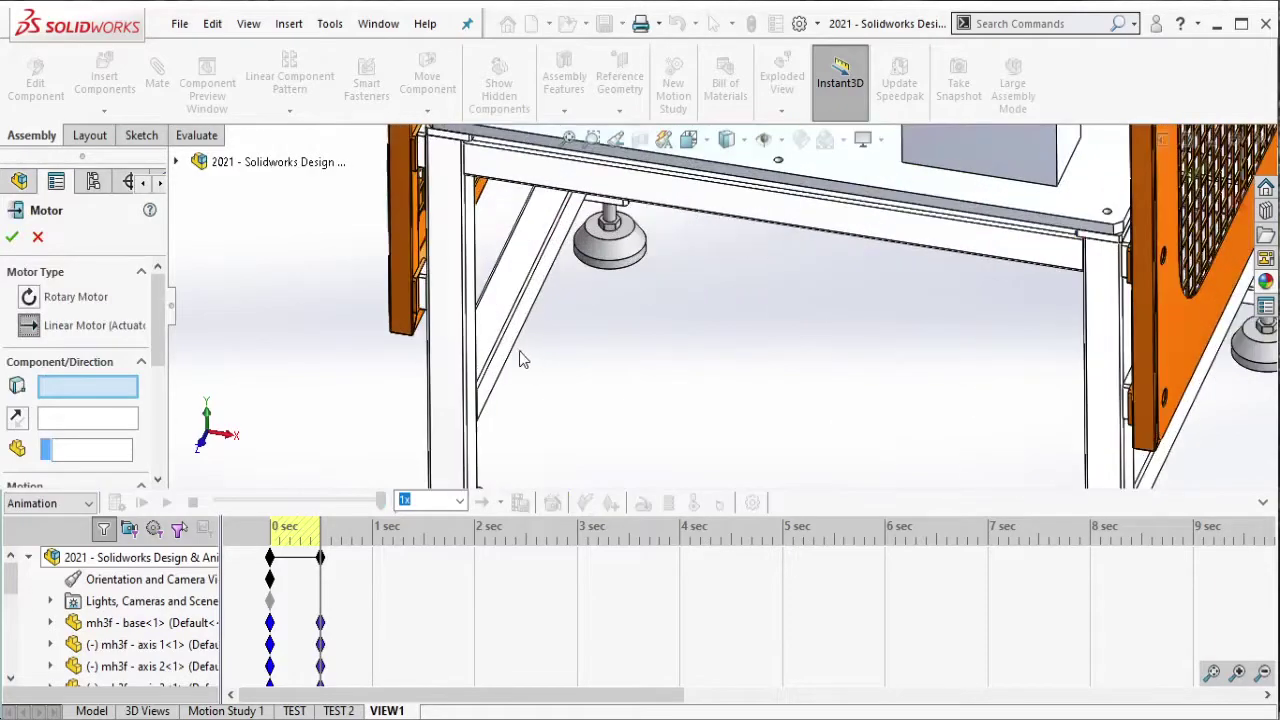
pyautogui.click(508, 356)
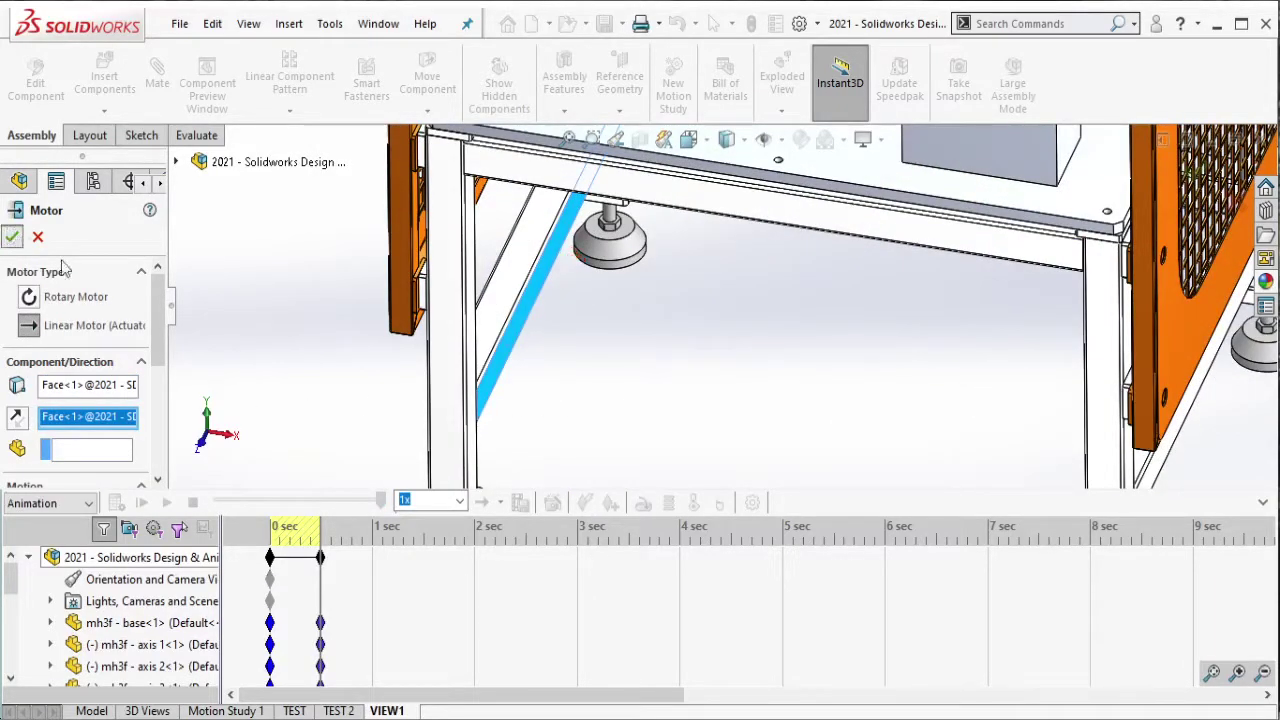
pyautogui.click(12, 236)
pyautogui.scroll(3, 655, 398)
pyautogui.scroll(3, 672, 380)
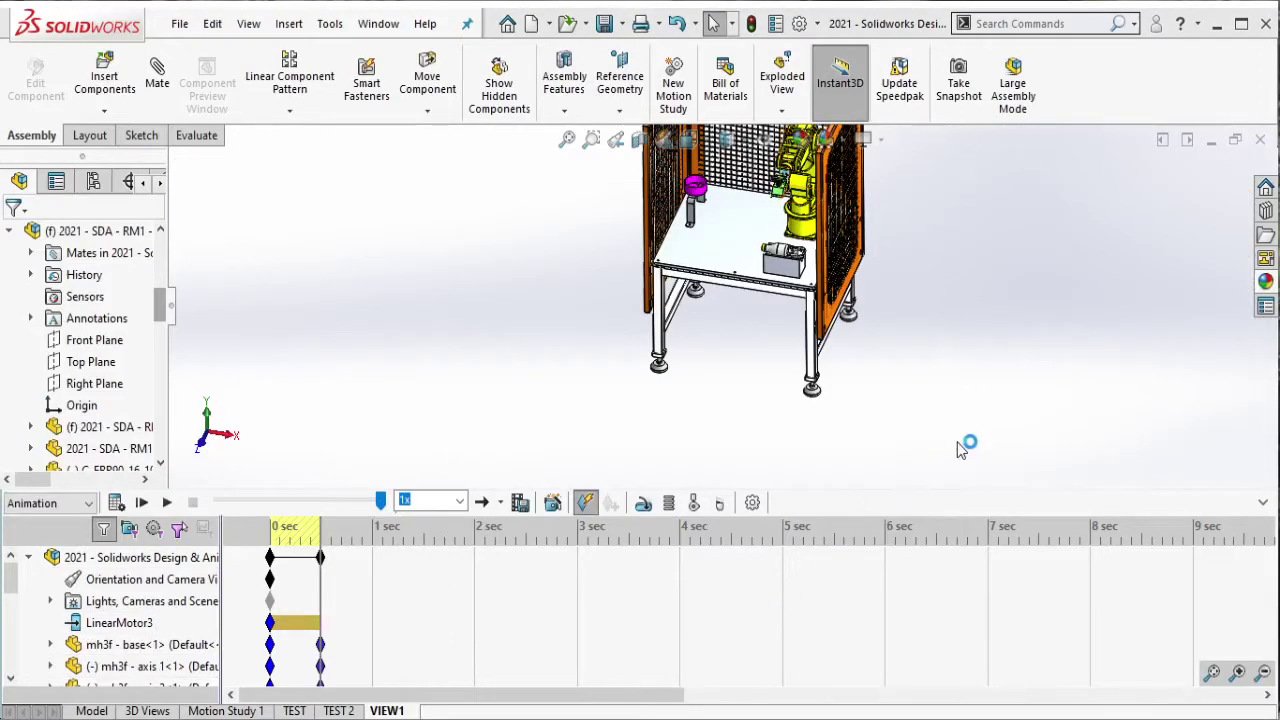
pyautogui.moveTo(993, 461); pyautogui.dragTo(833, 478)
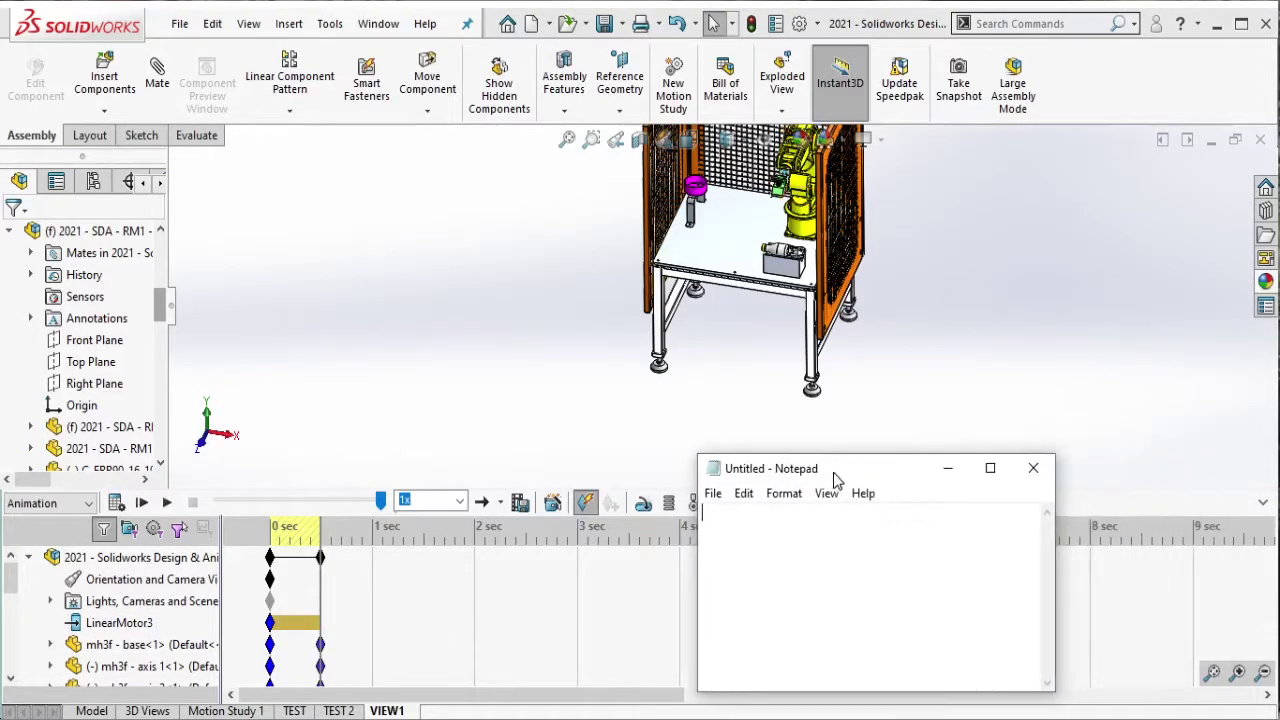
# Shift the 0.5 s key later, unsuppress Pos 1 – robot move to bottle, and key the whole assembly.
pyautogui.click(494, 403)
pyautogui.moveTo(160, 308)
pyautogui.mouseDown()
pyautogui.moveTo(165, 372)
pyautogui.moveTo(279, 344)
pyautogui.mouseUp()
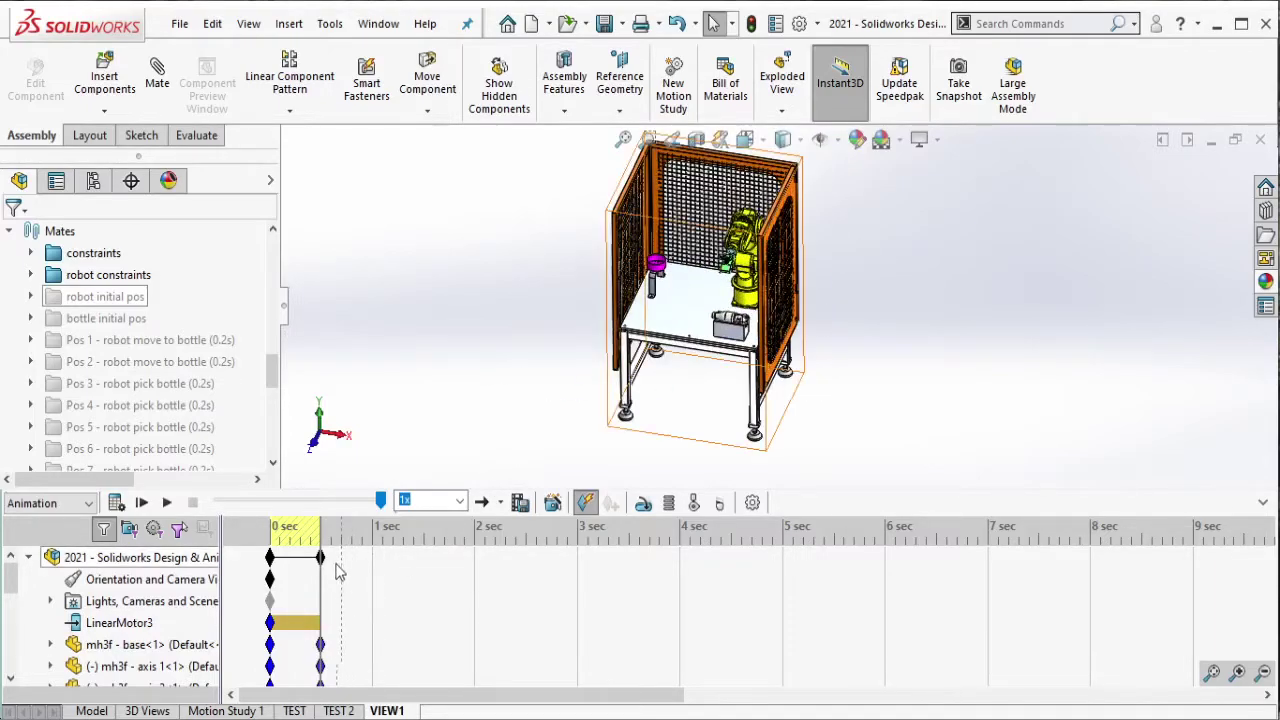
pyautogui.moveTo(322, 563); pyautogui.dragTo(341, 575)
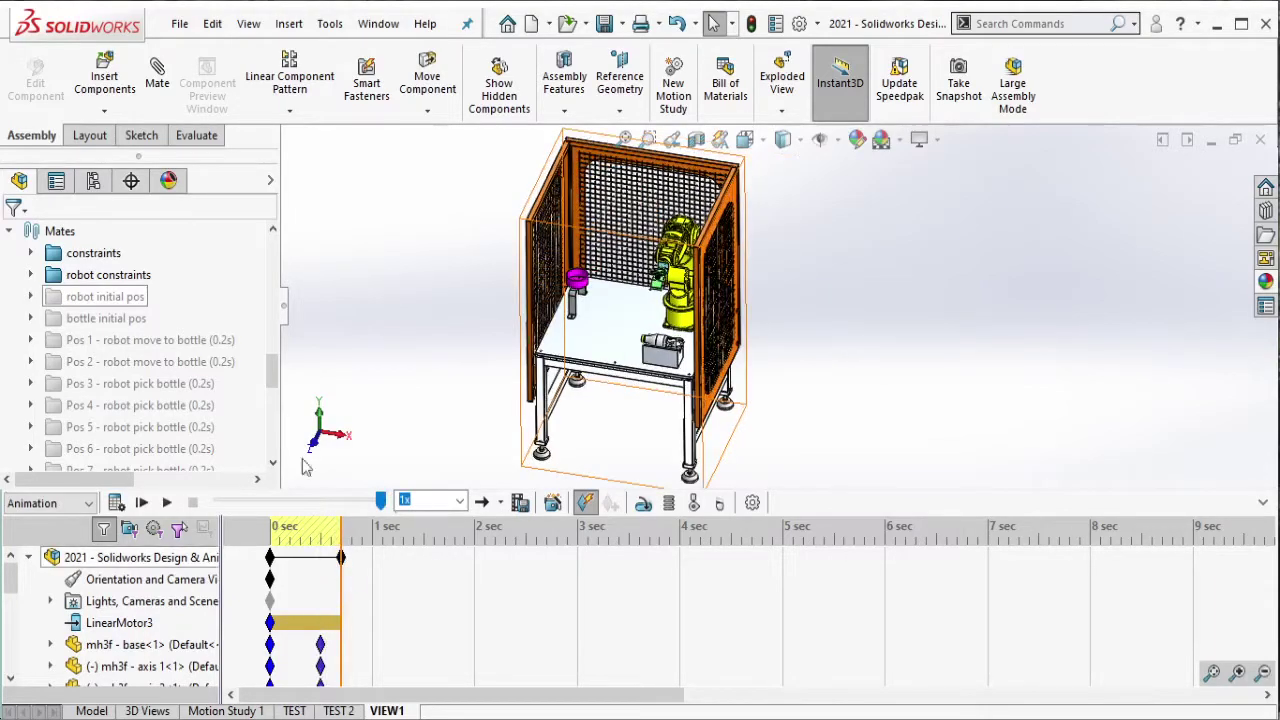
pyautogui.click(210, 340)
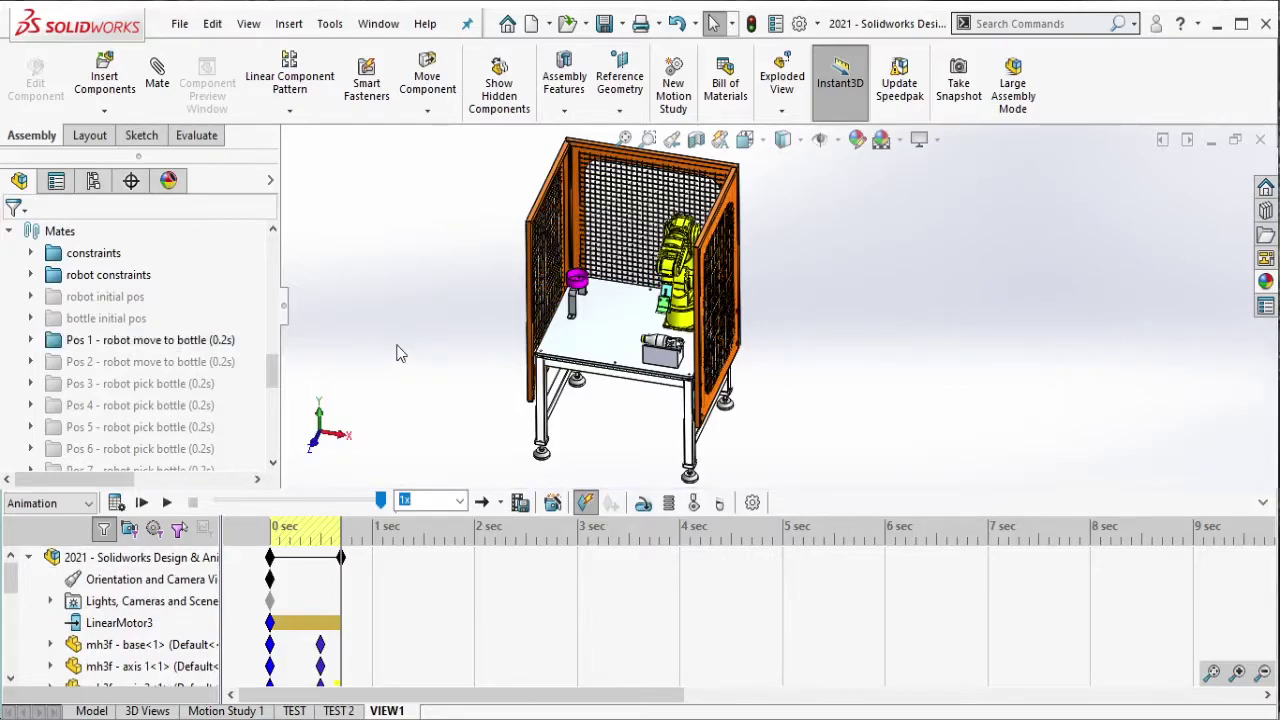
pyautogui.keyDown('shift'); pyautogui.moveTo(461, 320); pyautogui.dragTo(497, 297, button='middle'); pyautogui.keyUp('shift')
pyautogui.moveTo(478, 176); pyautogui.dragTo(874, 468)
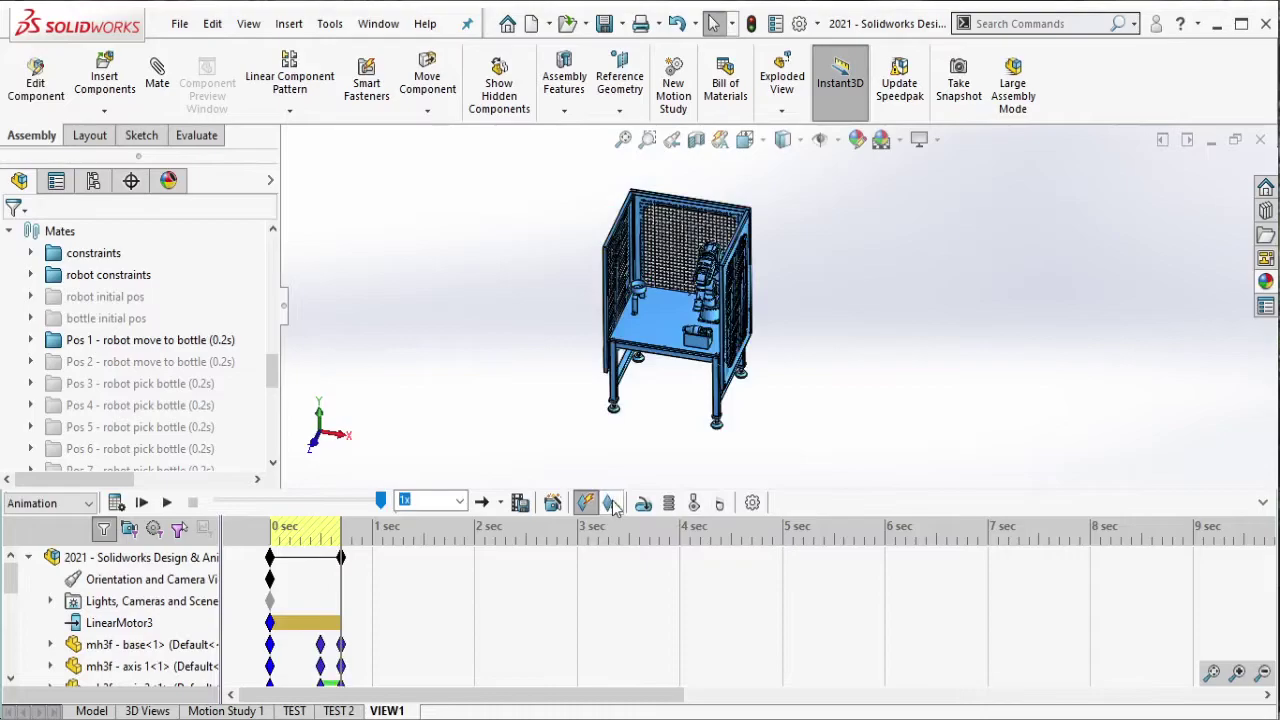
pyautogui.write('POS1')
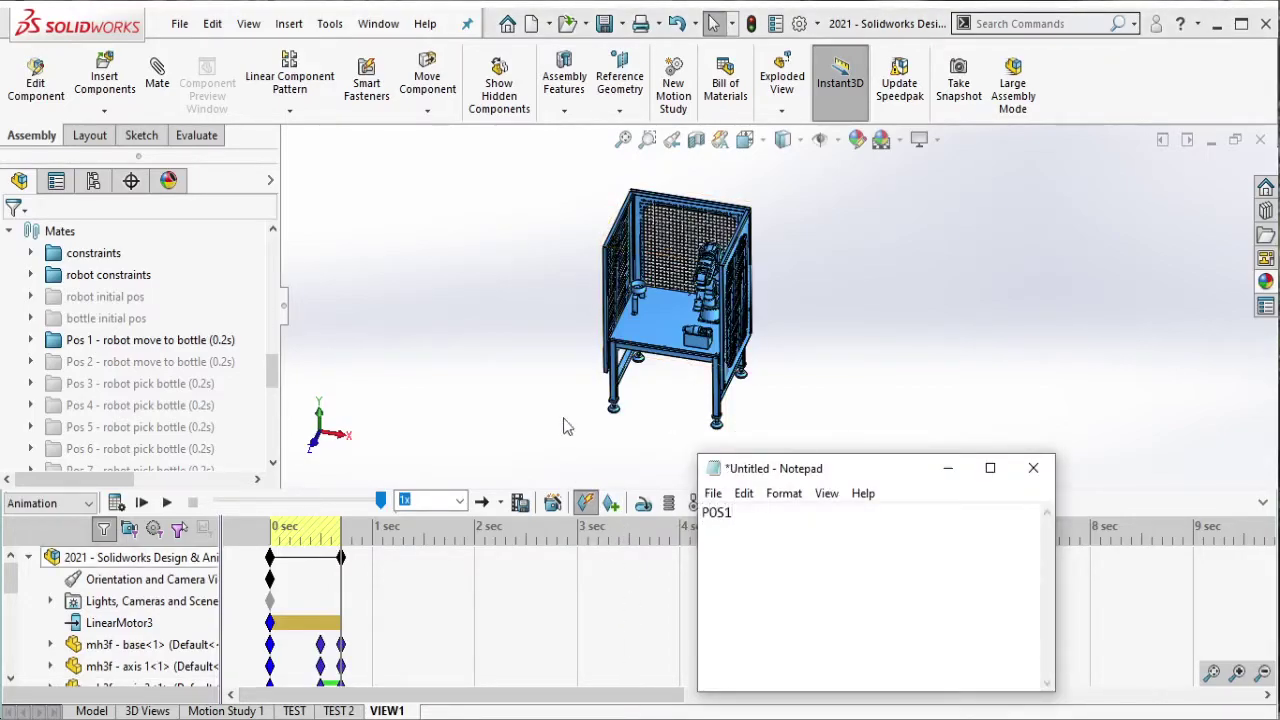
pyautogui.click(538, 389)
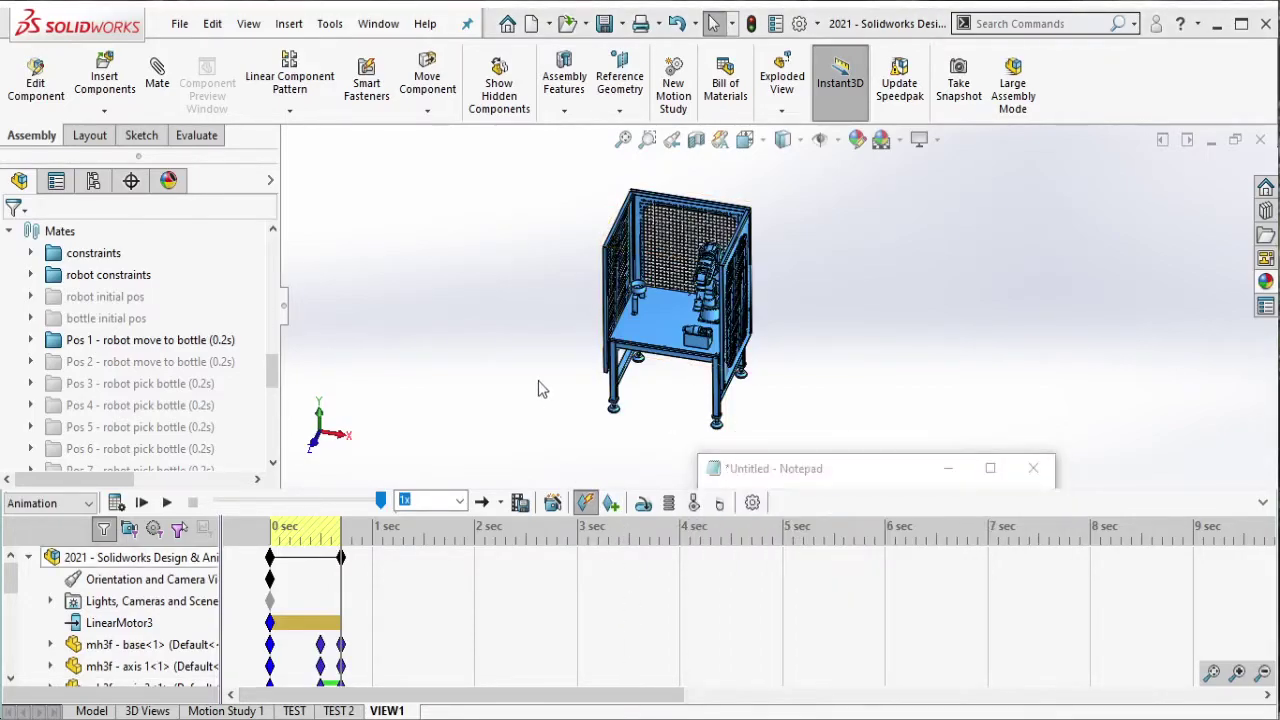
pyautogui.click(183, 341)
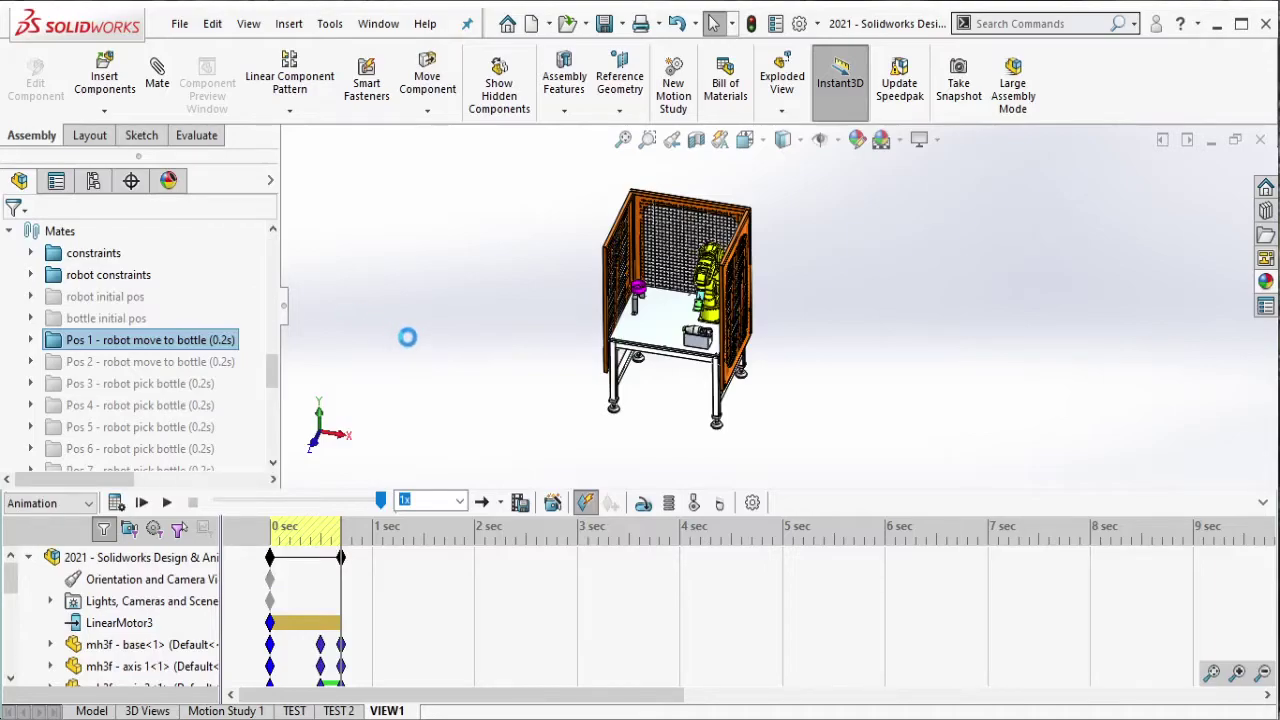
# Move the end key to about 0.9 s, key the Pos 2 robot pose, then re-suppress Pos 2.
pyautogui.click(386, 557)
pyautogui.moveTo(341, 557); pyautogui.dragTo(361, 582)
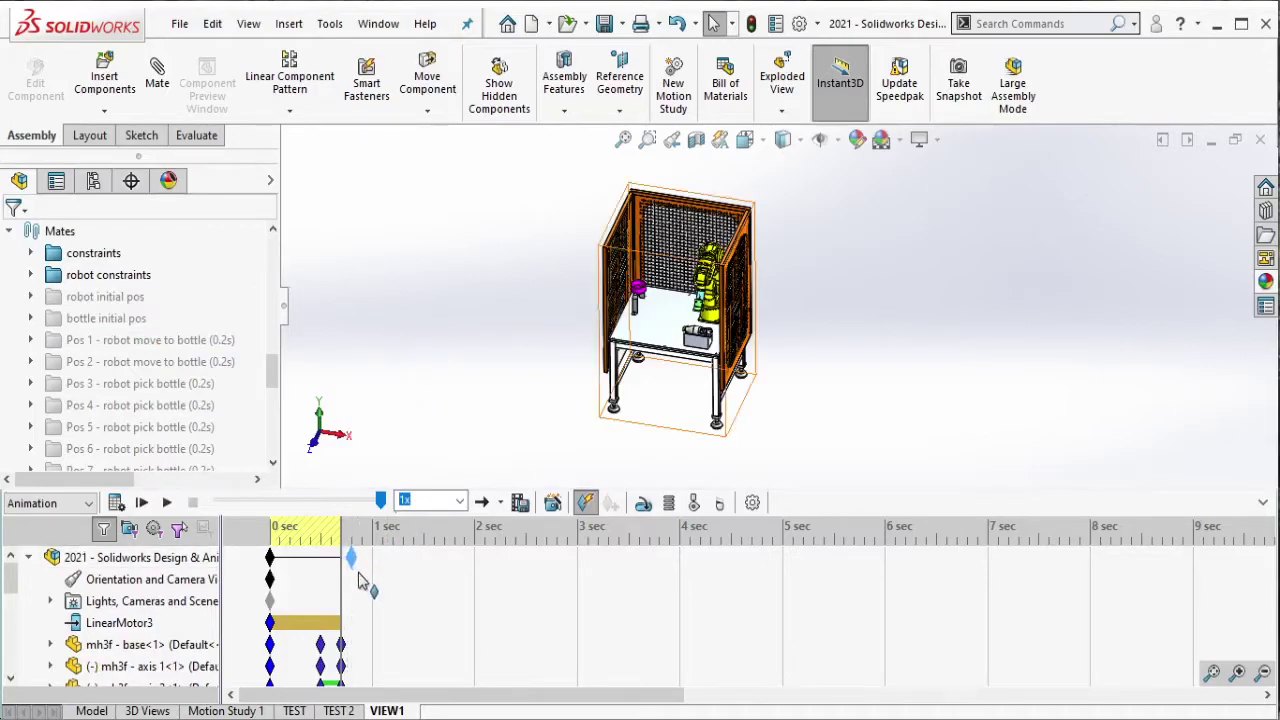
pyautogui.click(215, 362)
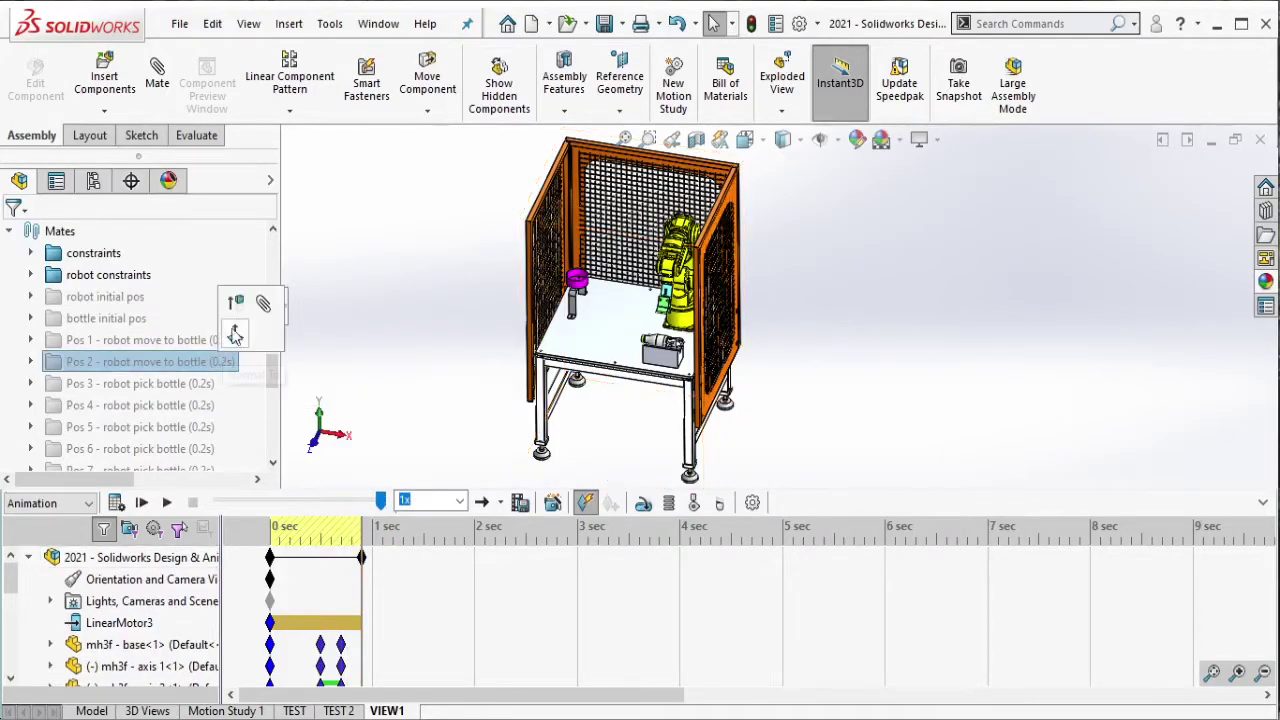
pyautogui.click(235, 335)
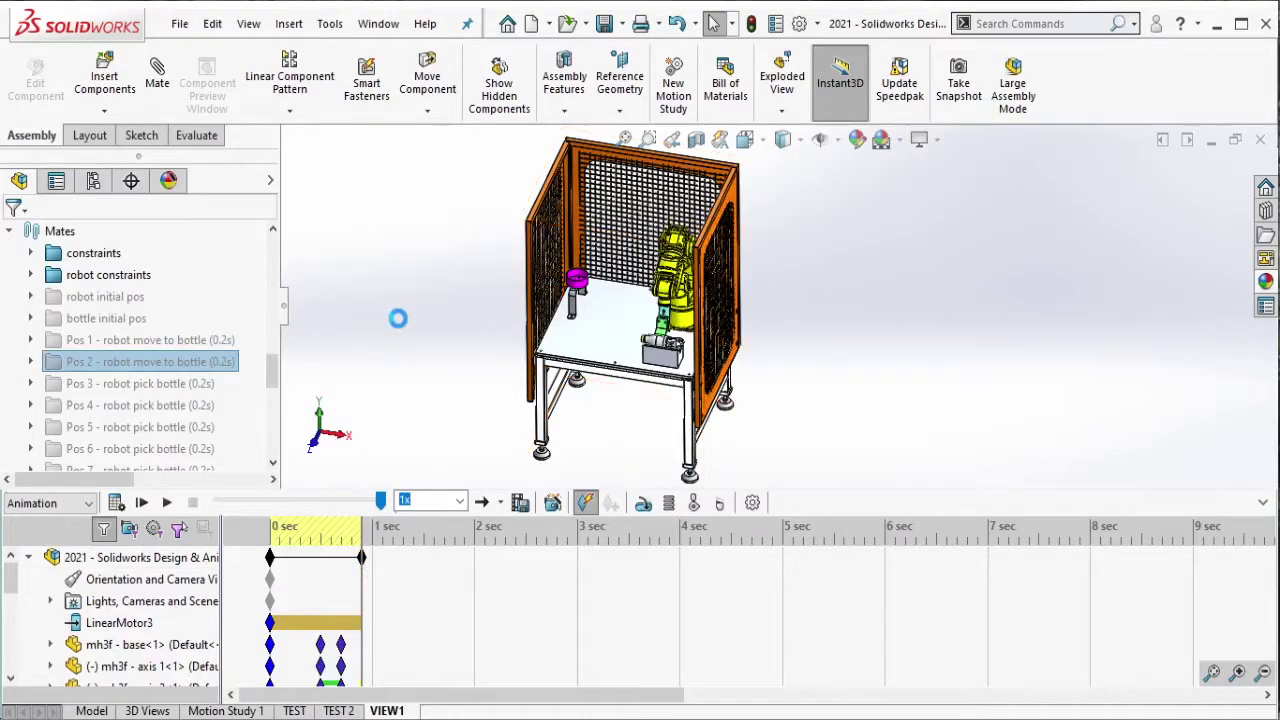
pyautogui.moveTo(482, 158); pyautogui.dragTo(832, 450)
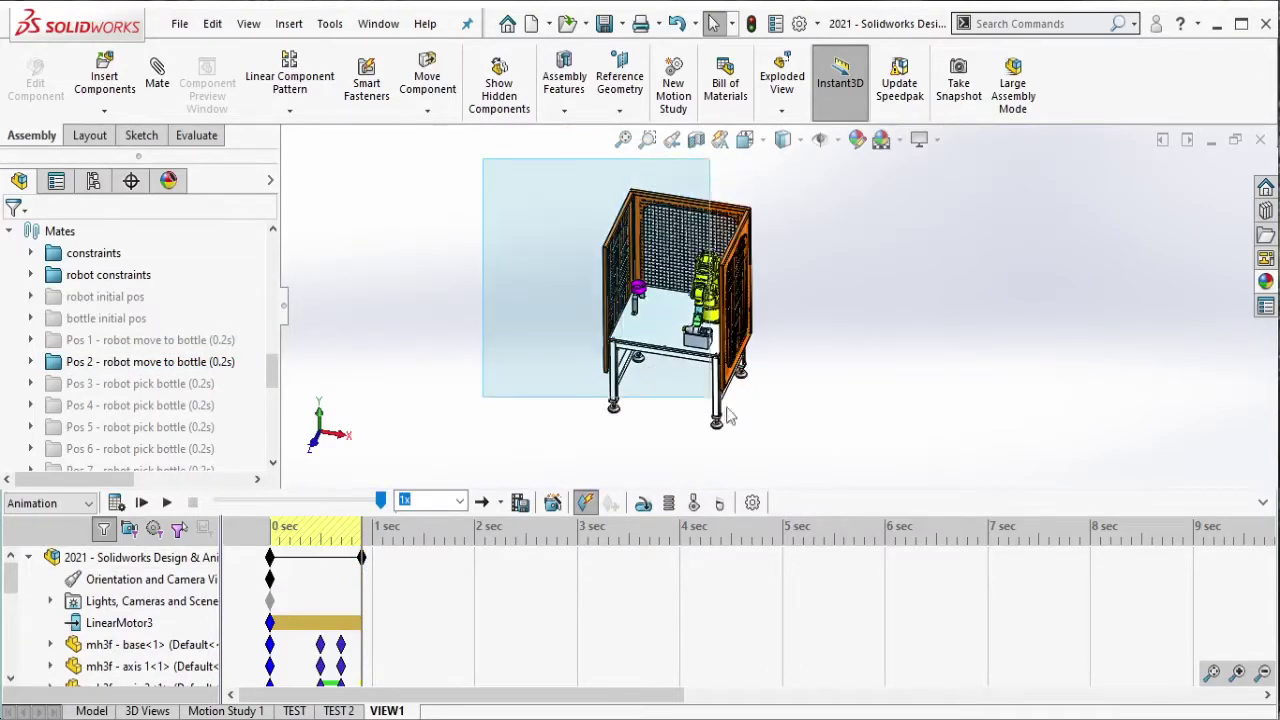
pyautogui.click(611, 503)
pyautogui.write('POS2')
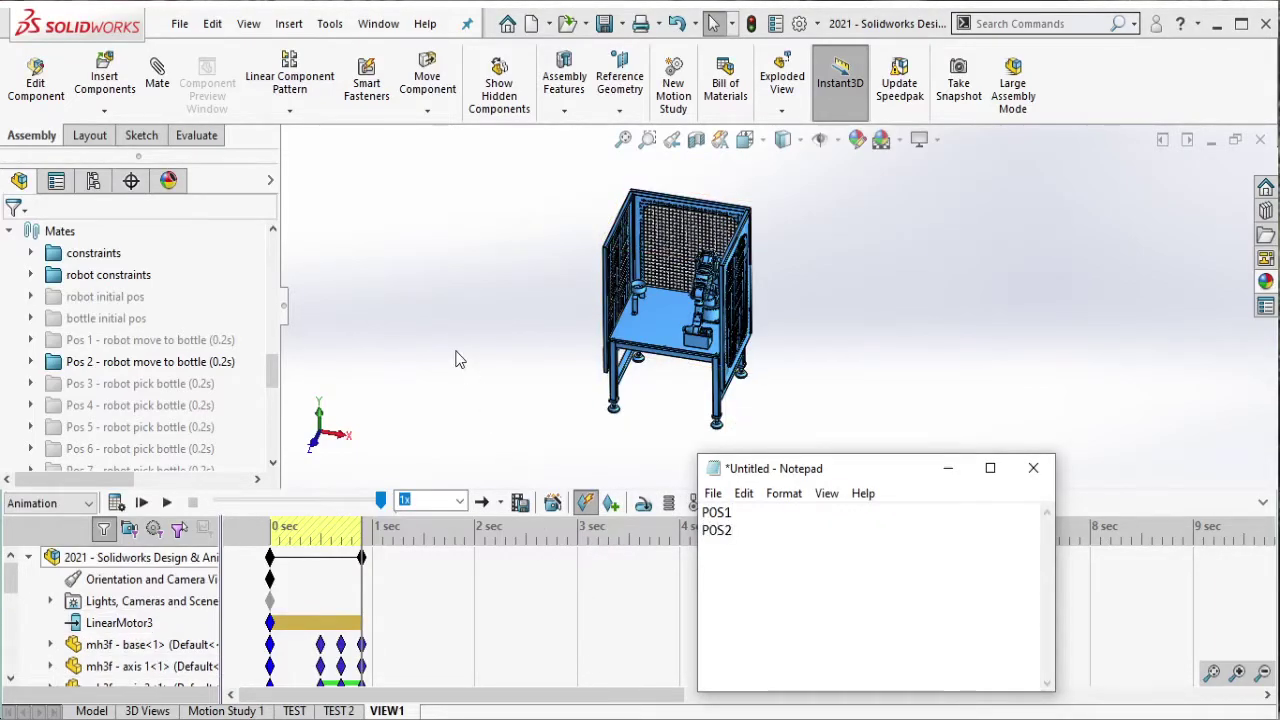
pyautogui.click(457, 357)
pyautogui.click(228, 364)
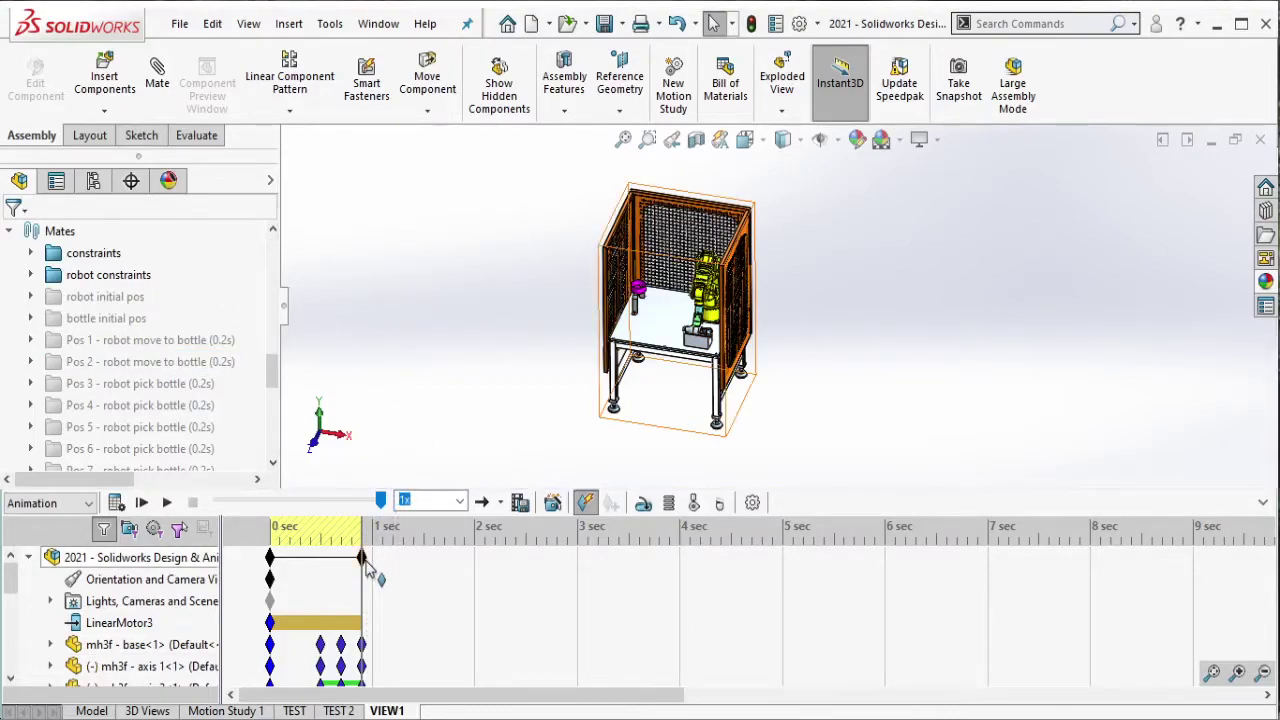
# Move the end key to about 1.1 s, key the Pos 3 pose, re-suppress Pos 3, and play the animation.
pyautogui.moveTo(364, 562); pyautogui.dragTo(386, 586)
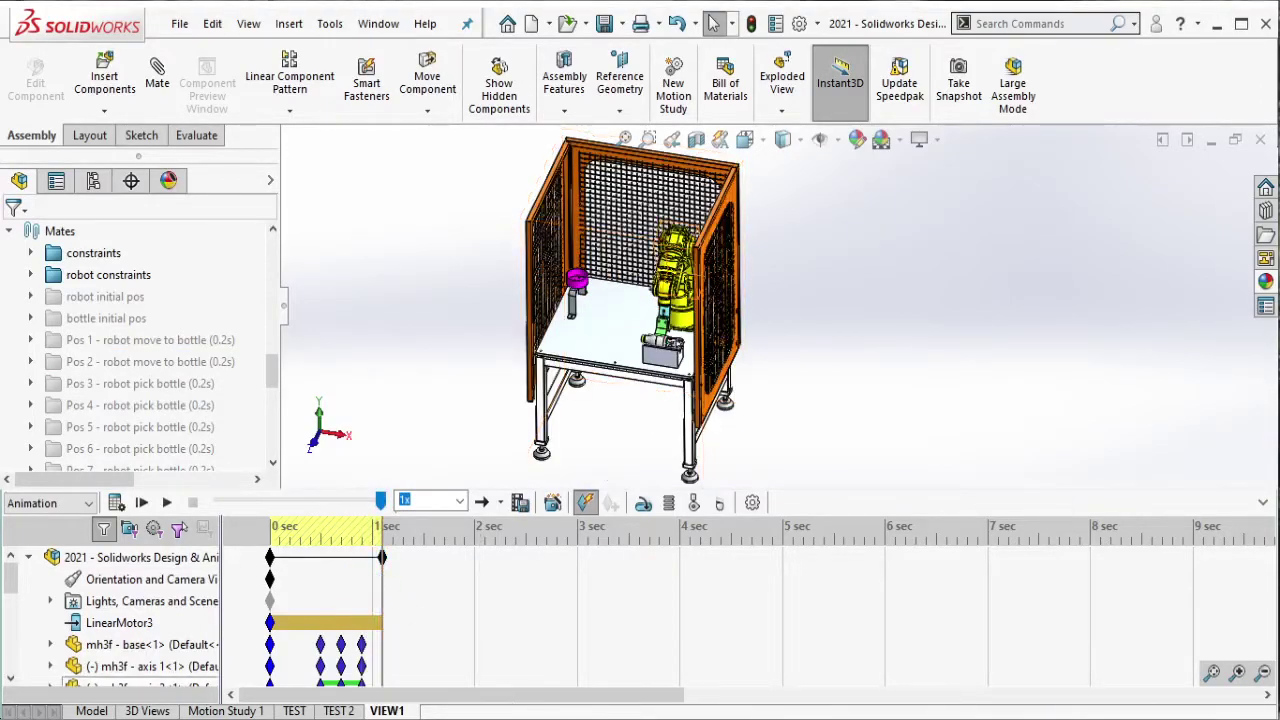
pyautogui.hotkey('alt', 'Tab')
pyautogui.click(190, 386)
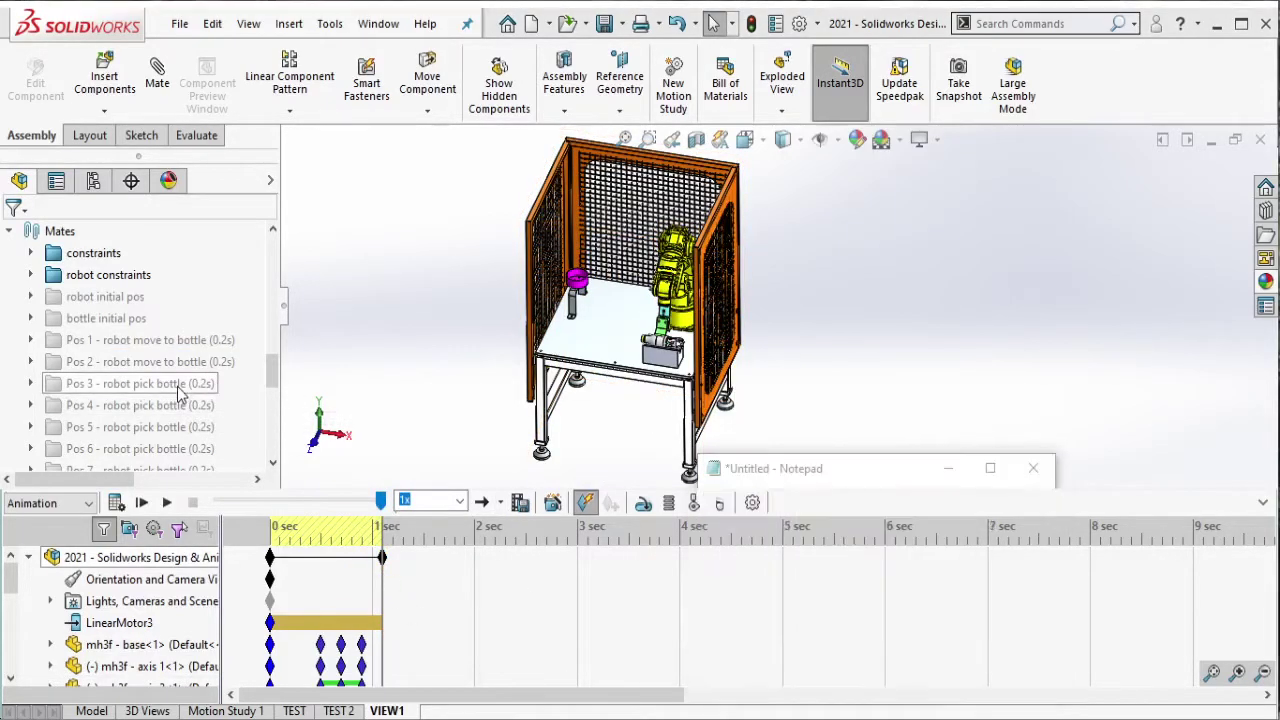
pyautogui.click(194, 357)
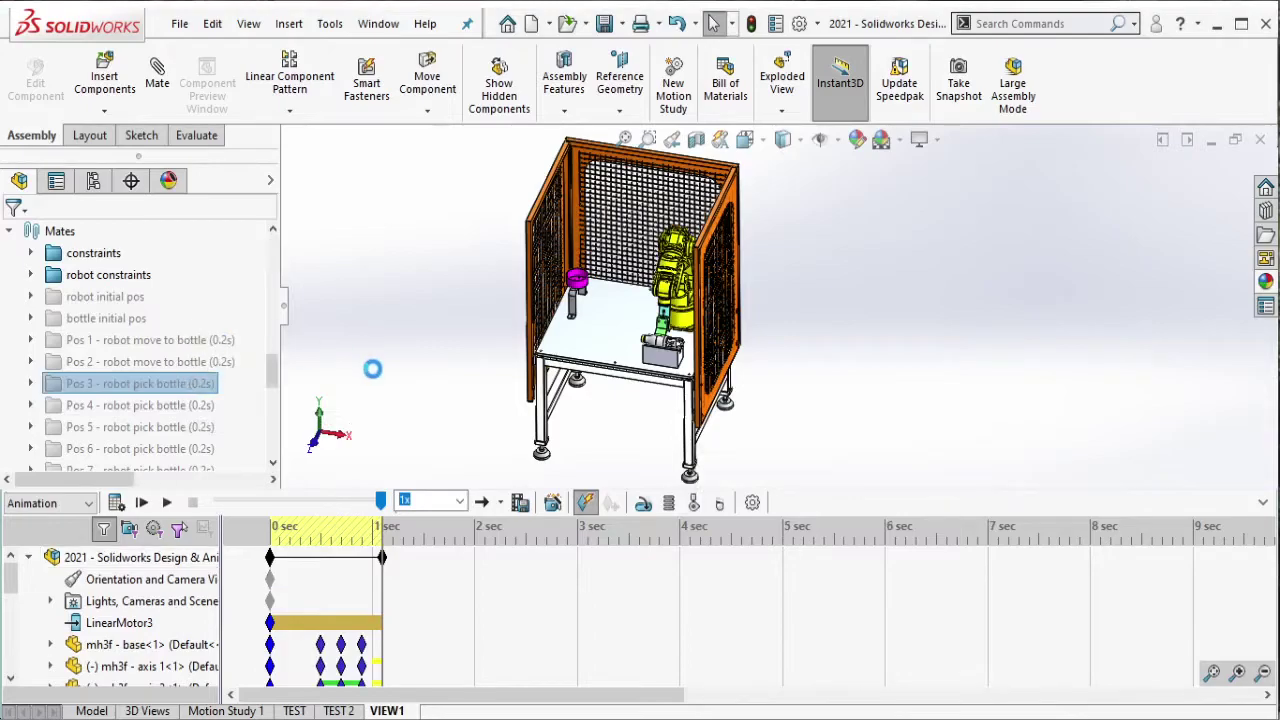
pyautogui.click(373, 378)
pyautogui.press('z')
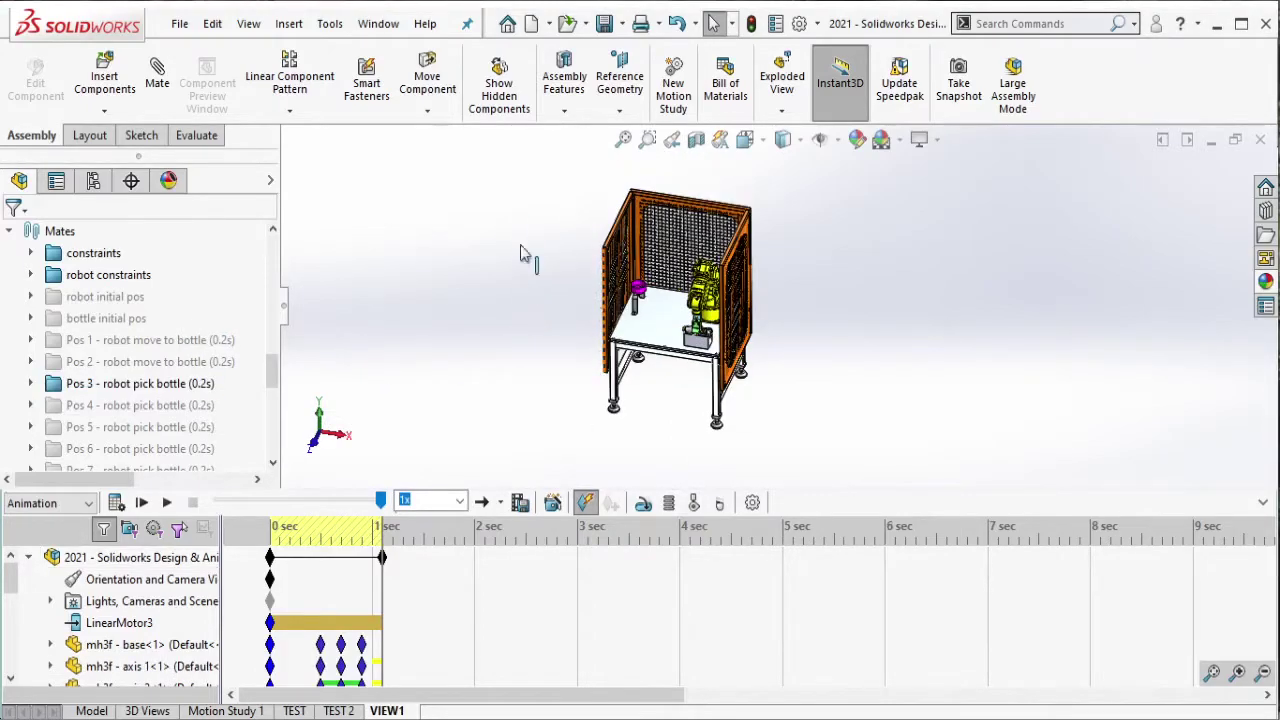
pyautogui.moveTo(461, 154); pyautogui.dragTo(884, 468)
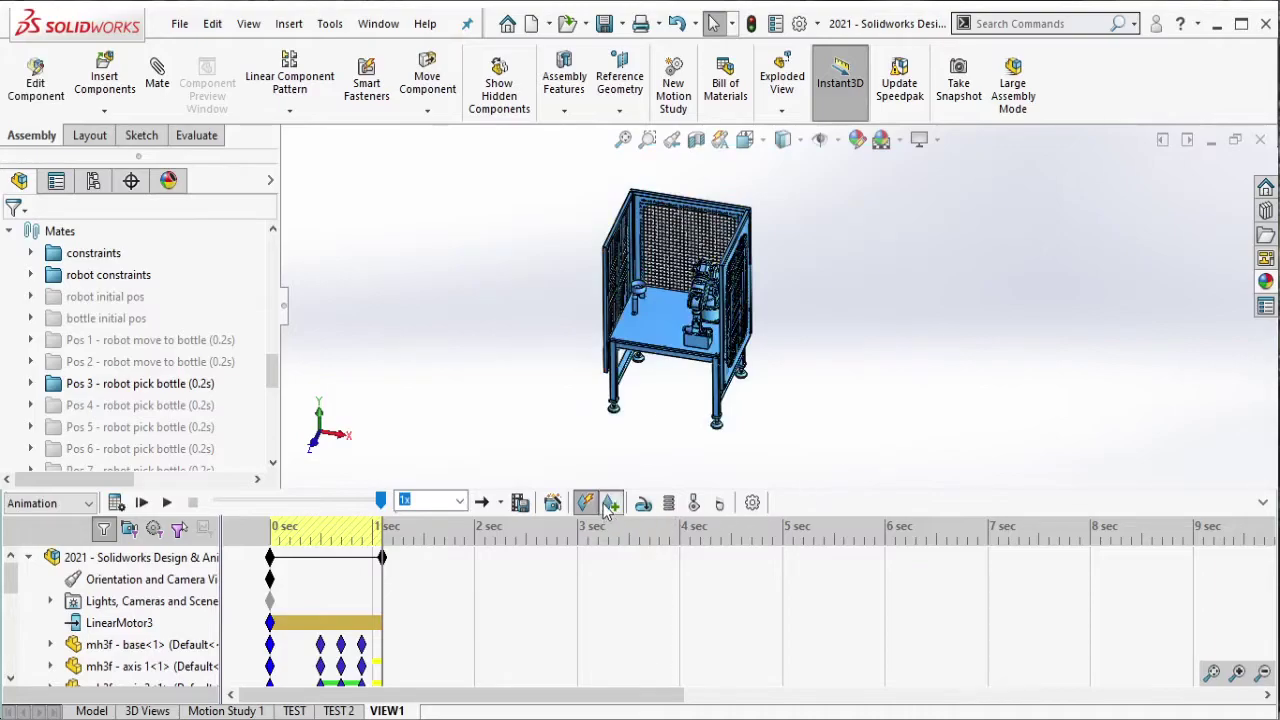
pyautogui.click(612, 505)
pyautogui.hotkey('alt', 'Tab')
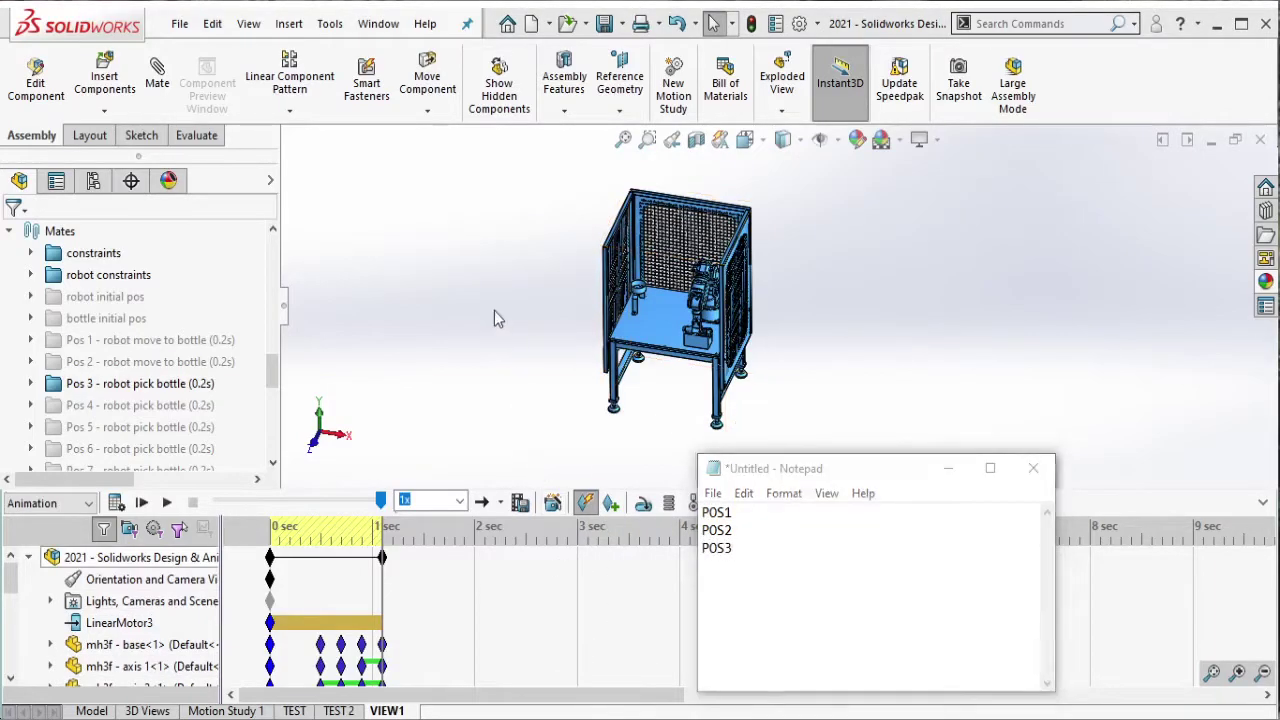
pyautogui.hotkey('alt', 'Tab')
pyautogui.click(190, 383)
pyautogui.click(207, 325)
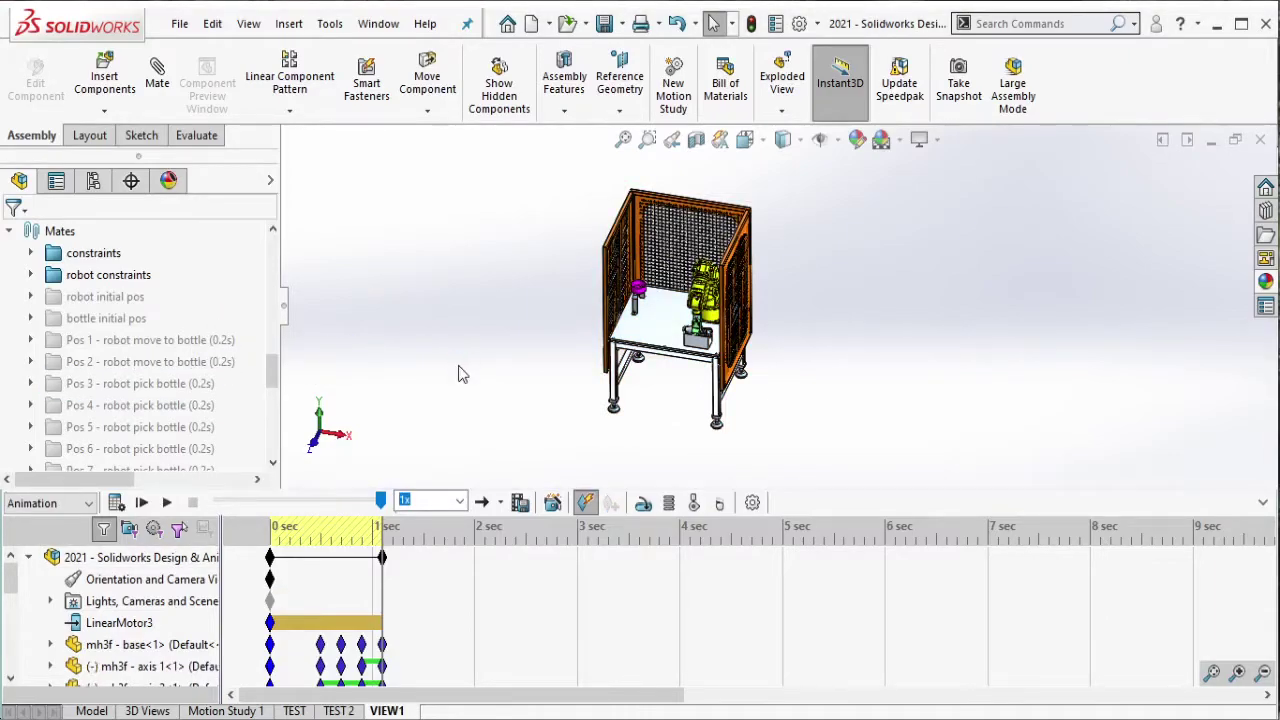
pyautogui.click(142, 503)
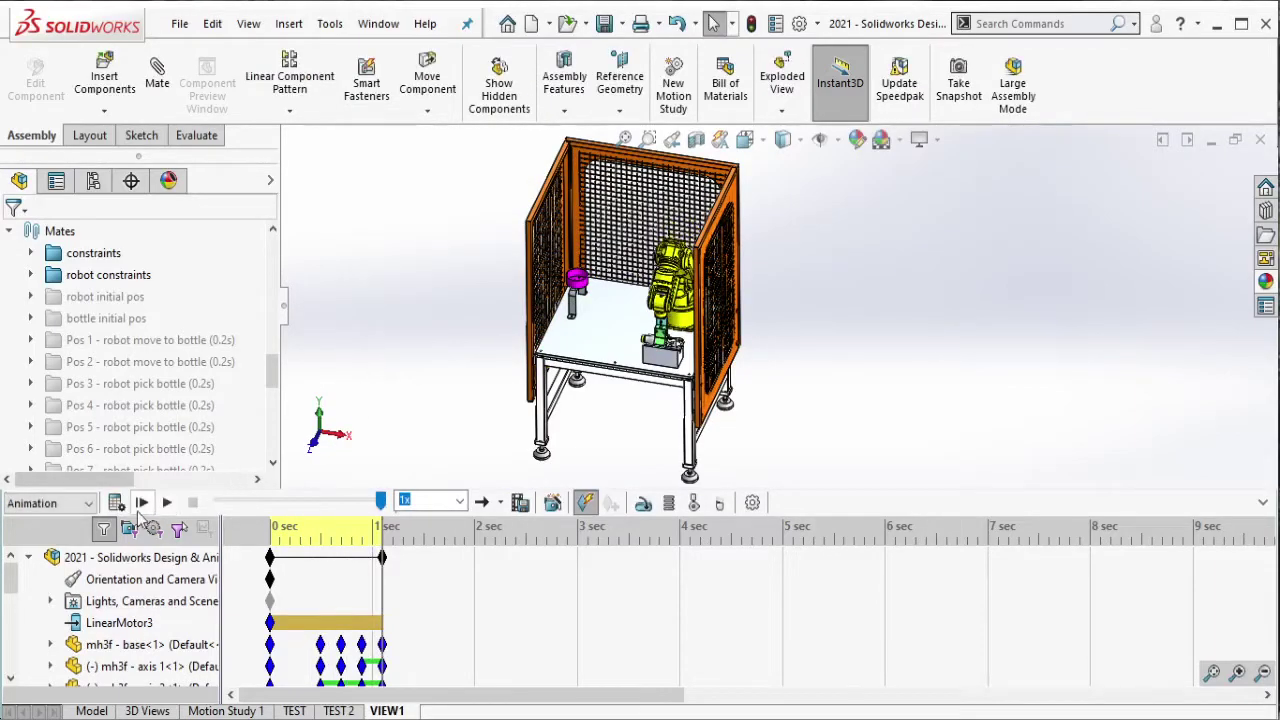
pyautogui.click(168, 503)
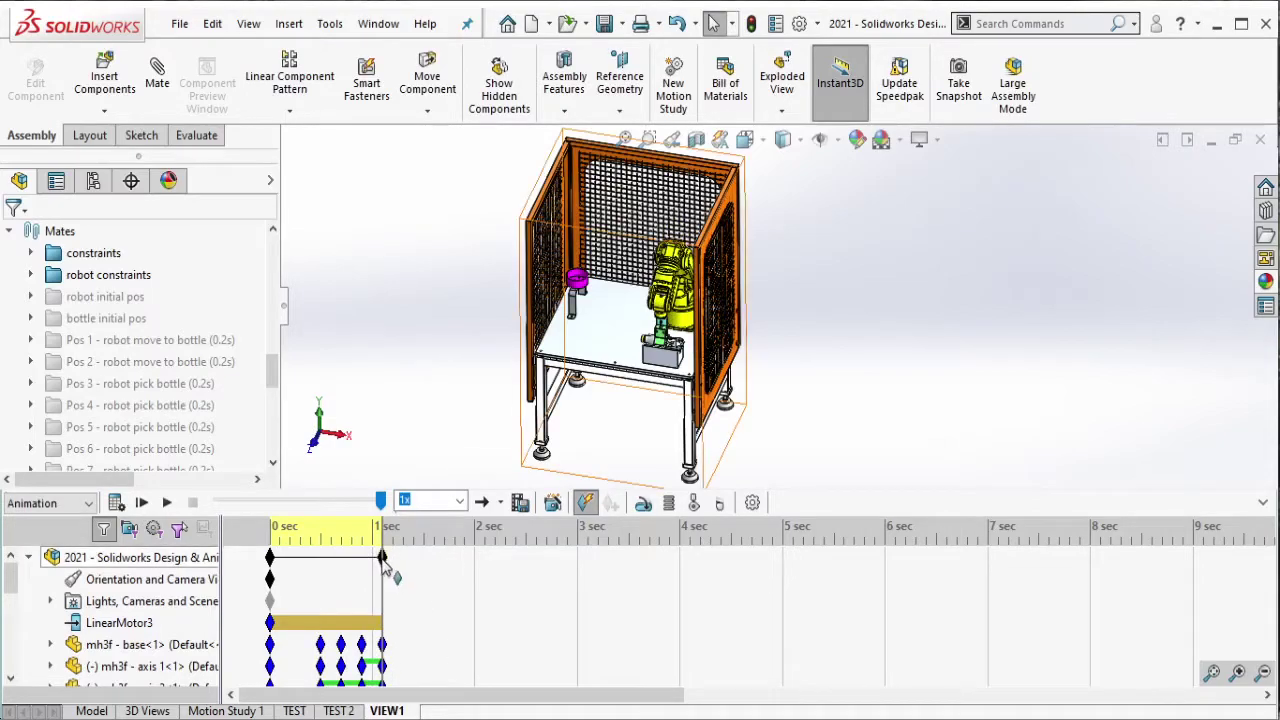
# Move the end key to about 1.4 s and paste copies of the 1 s keys there as a delay.
pyautogui.moveTo(388, 560)
pyautogui.mouseDown()
pyautogui.moveTo(415, 567)
pyautogui.moveTo(414, 579)
pyautogui.mouseUp()
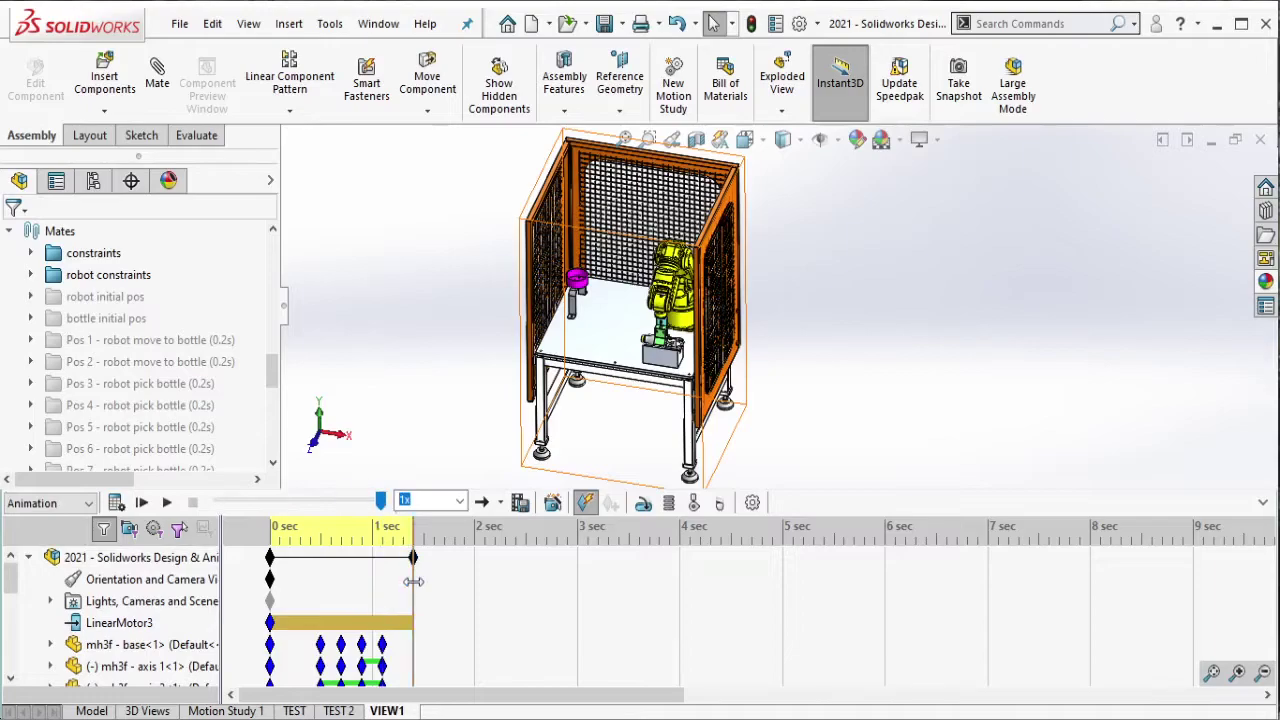
pyautogui.scroll(-3, 413, 581)
pyautogui.moveTo(441, 620); pyautogui.dragTo(376, 540)
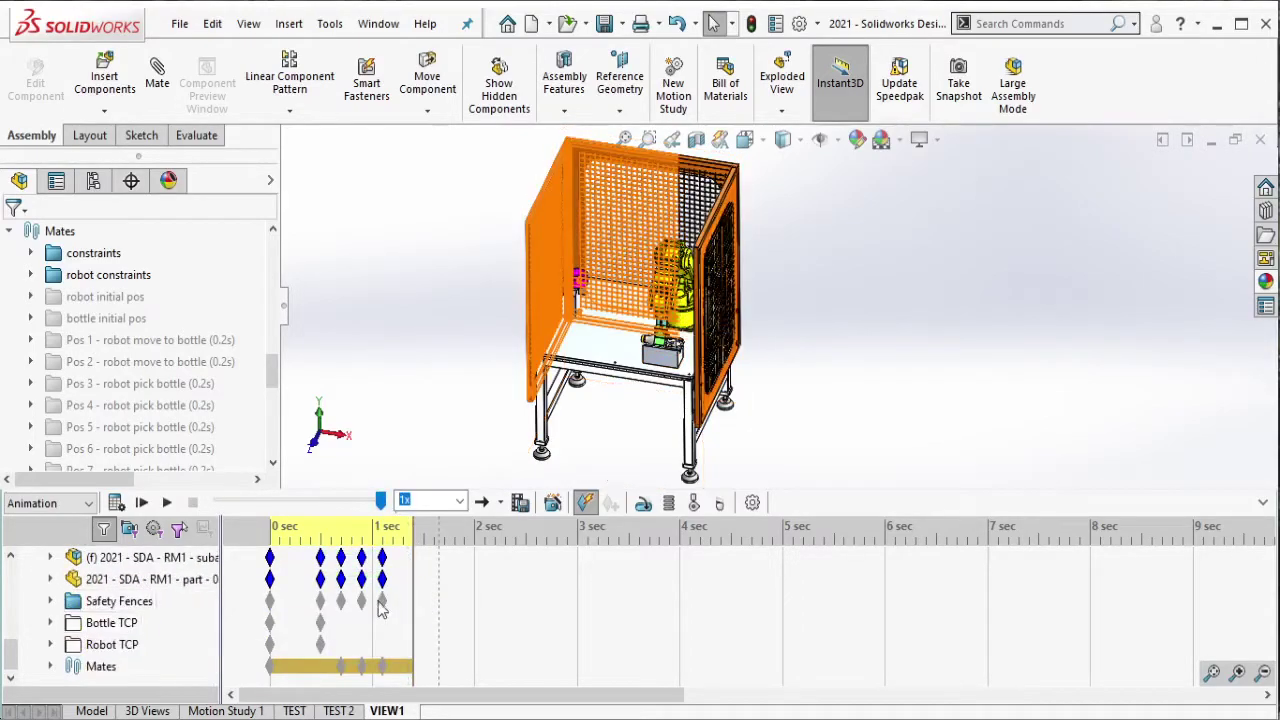
pyautogui.scroll(3, 380, 600)
pyautogui.scroll(3, 380, 620)
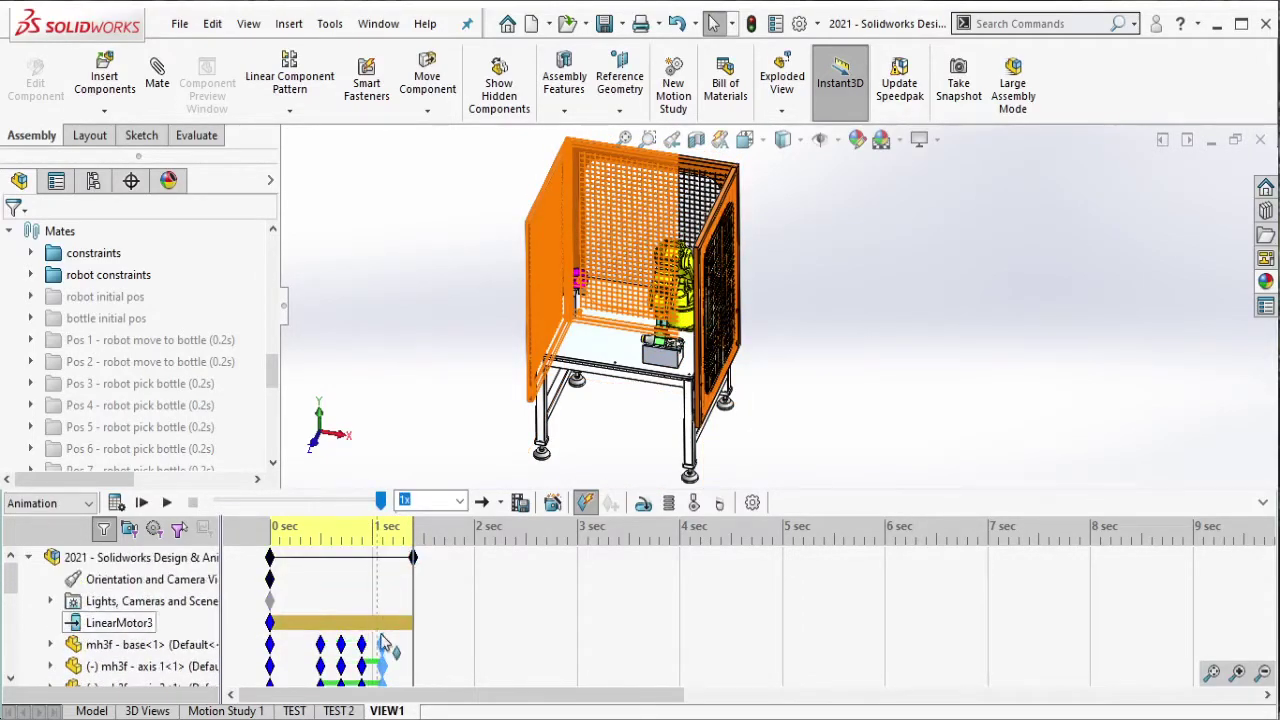
pyautogui.rightClick(383, 648)
pyautogui.click(422, 476)
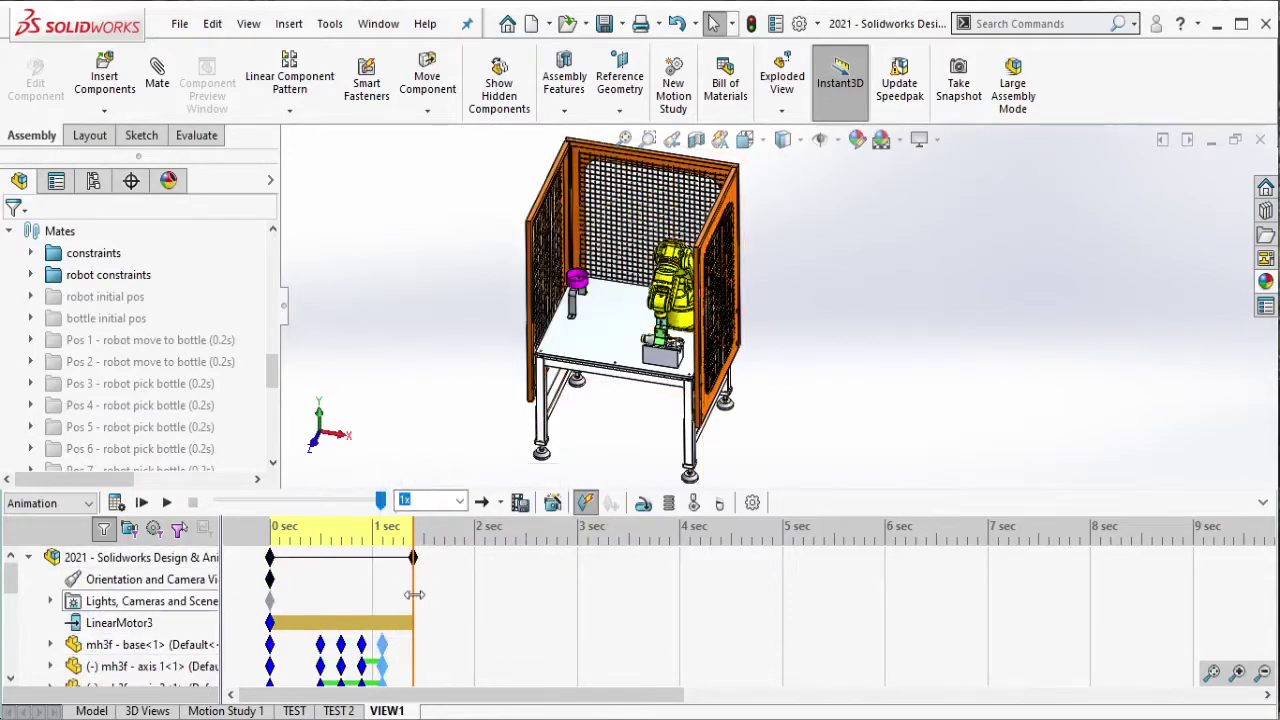
pyautogui.rightClick(413, 597)
pyautogui.click(450, 635)
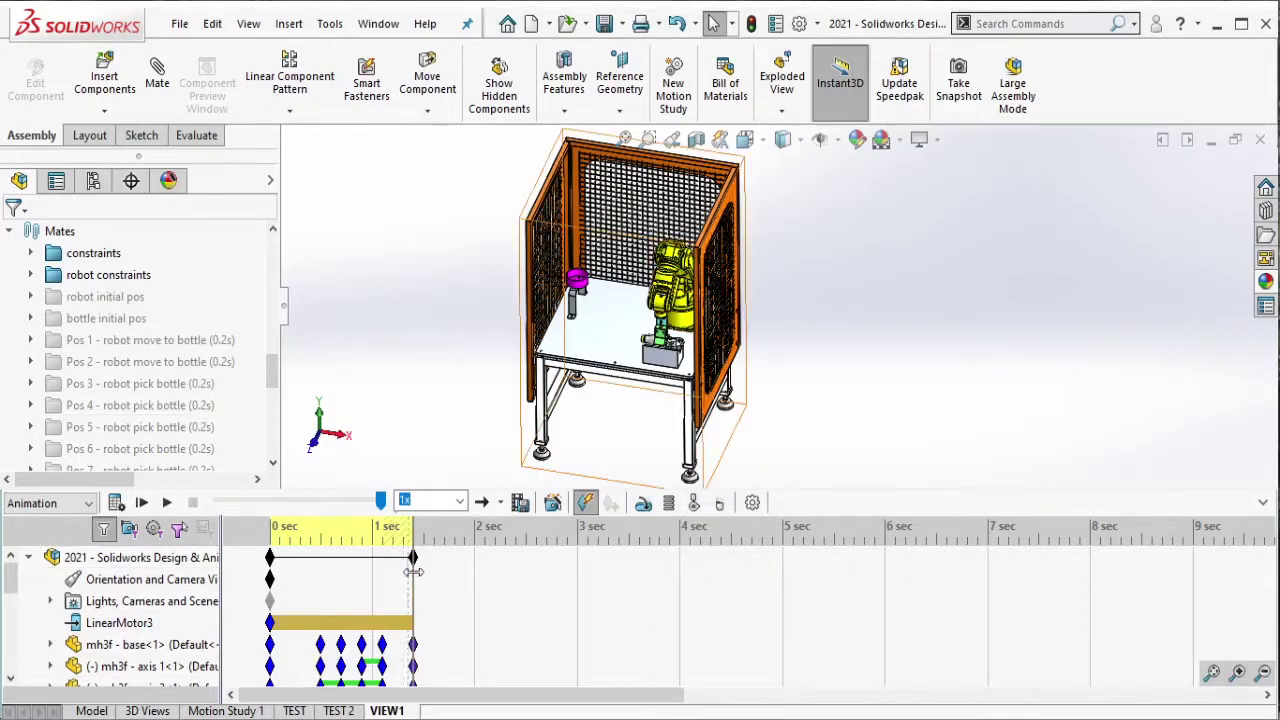
# Move the end key to about 1.6 s and key the whole assembly with the Pos 4 mate active.
pyautogui.moveTo(415, 561); pyautogui.dragTo(433, 577)
pyautogui.click(200, 405)
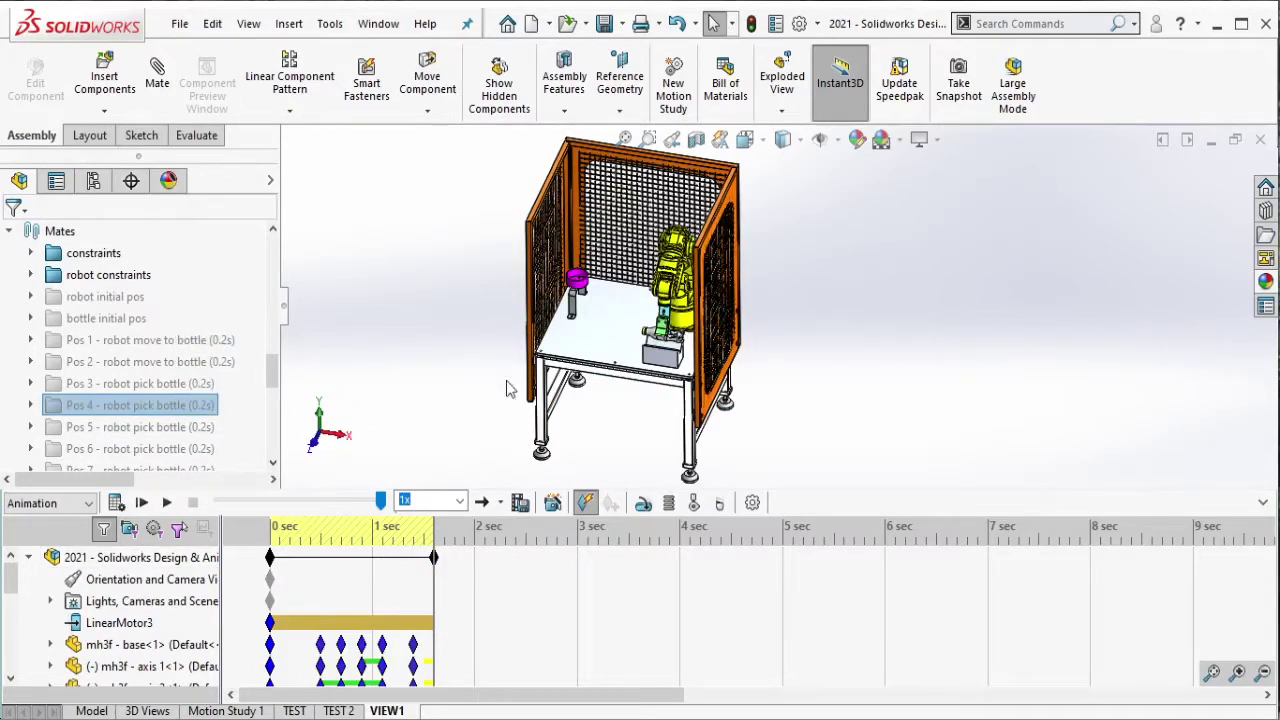
pyautogui.scroll(2, 507, 388)
pyautogui.moveTo(513, 183); pyautogui.dragTo(848, 445)
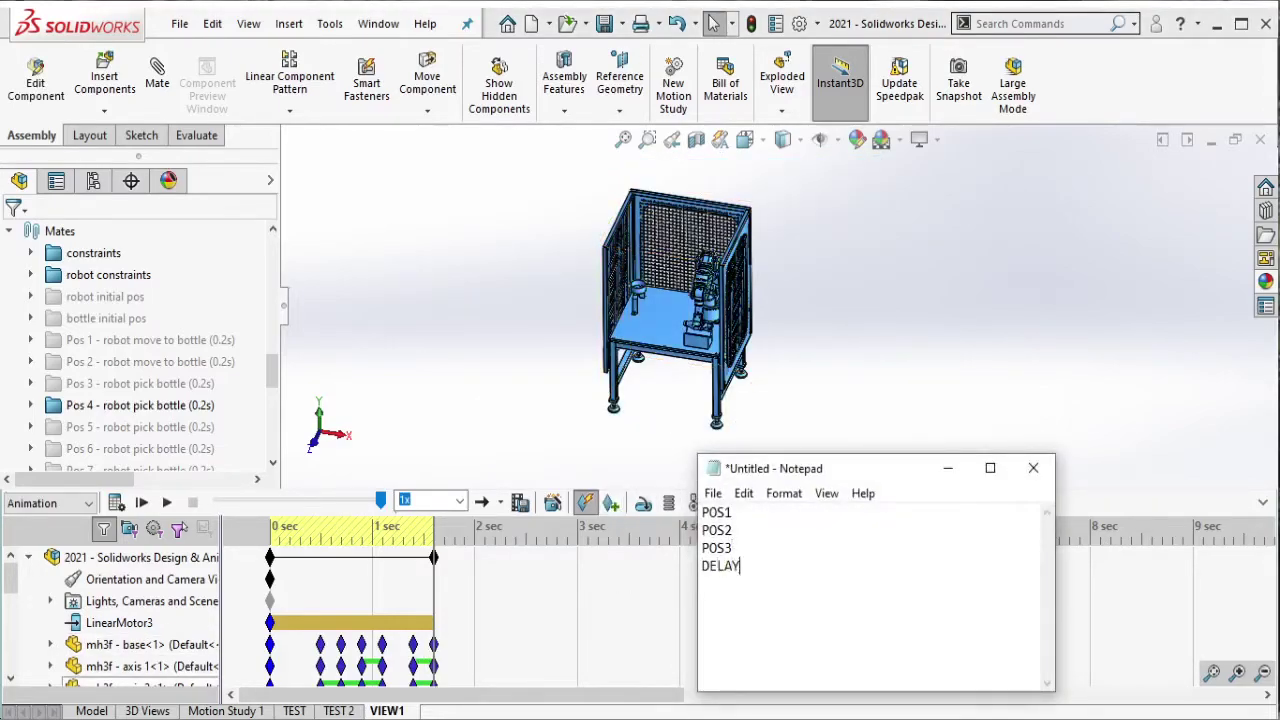
pyautogui.write('POS4')
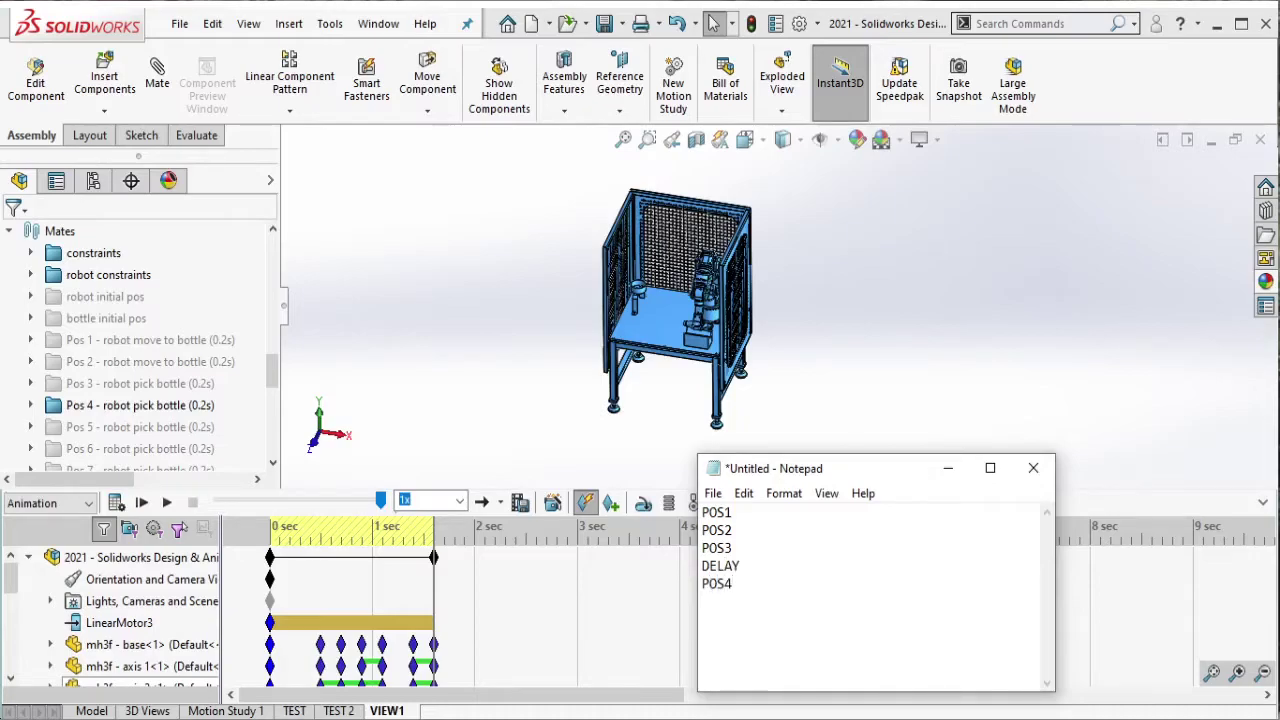
pyautogui.click(182, 407)
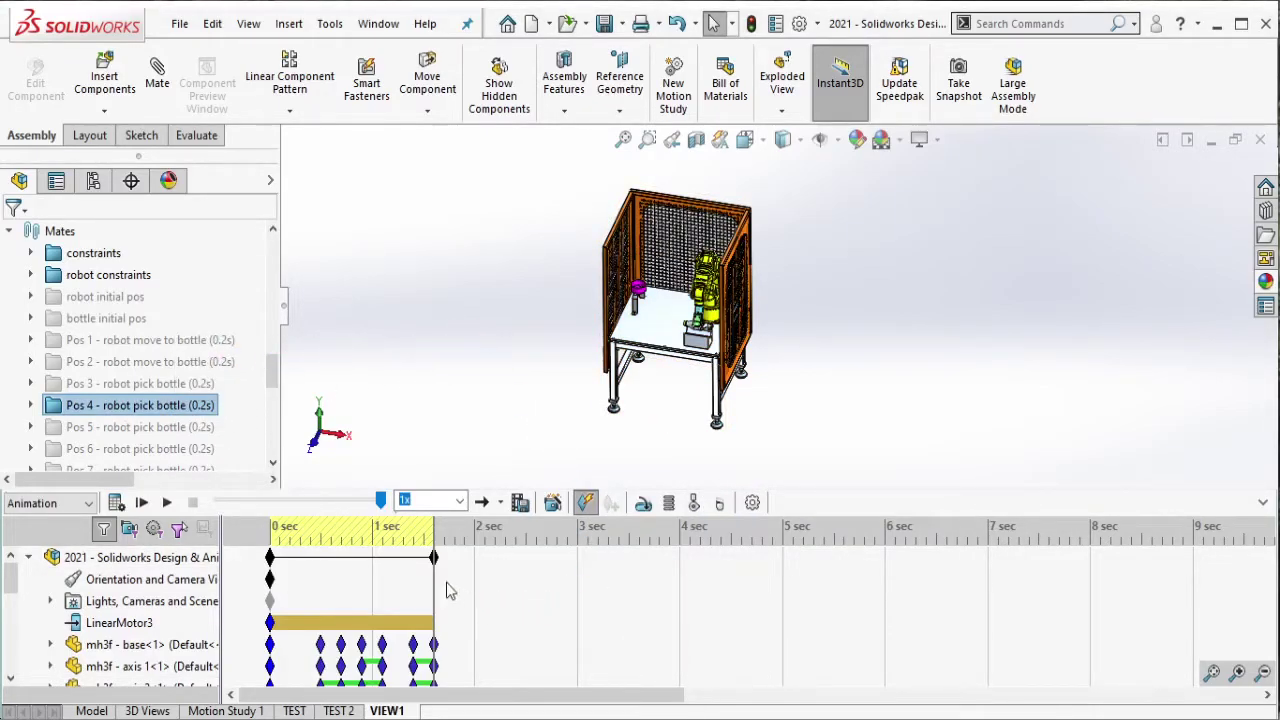
# Move the end key to about 1.8 s, key the assembly in the Pos 5 pose, then re-suppress Pos 5.
pyautogui.moveTo(435, 560); pyautogui.dragTo(456, 580)
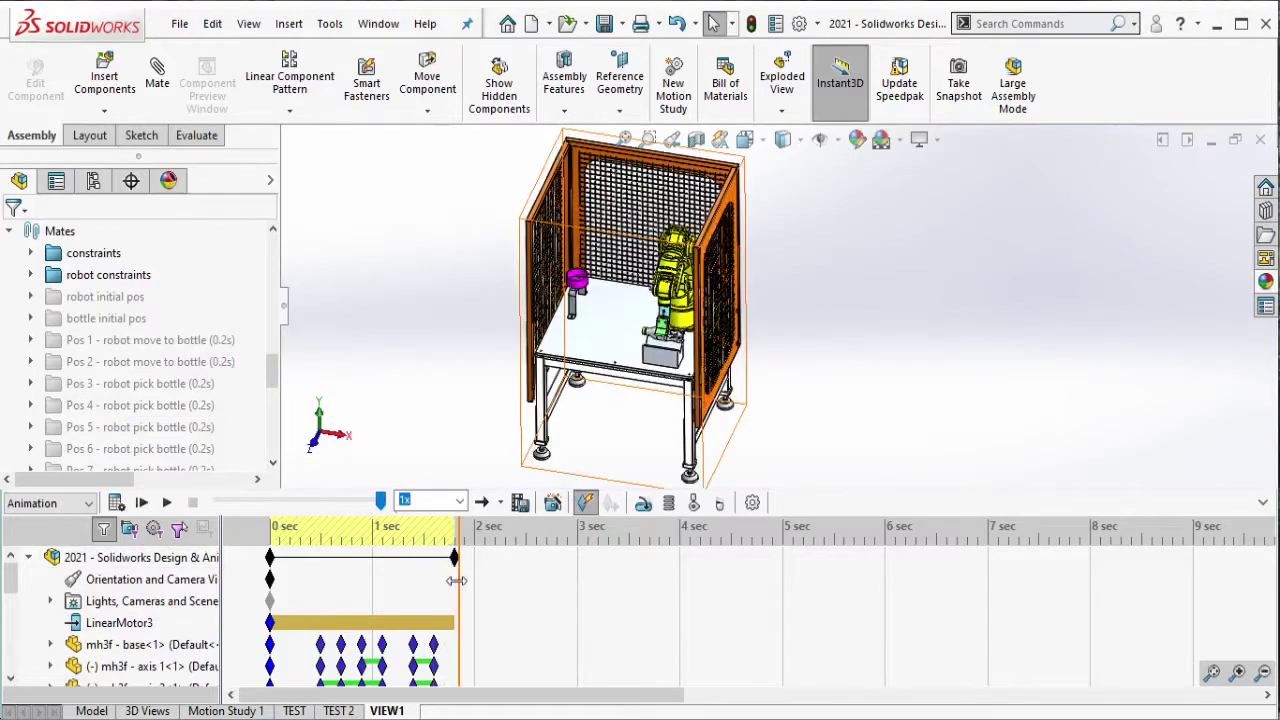
pyautogui.click(200, 427)
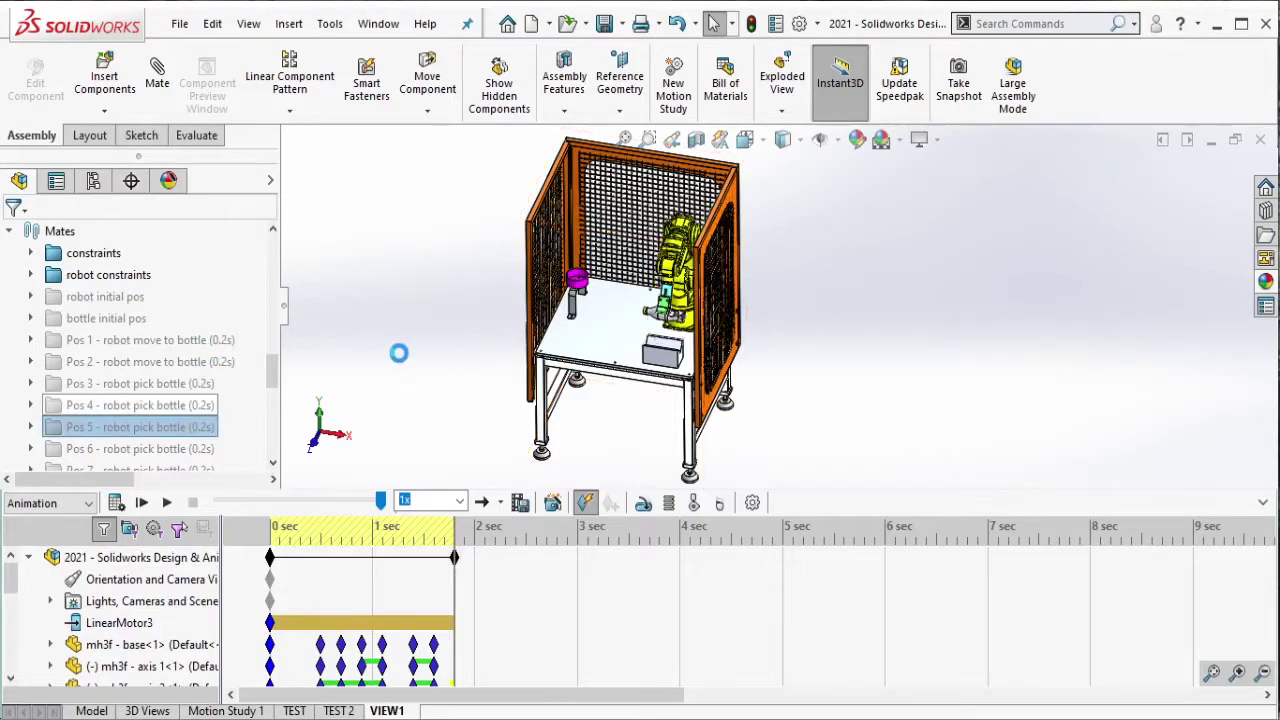
pyautogui.moveTo(545, 181); pyautogui.dragTo(840, 460)
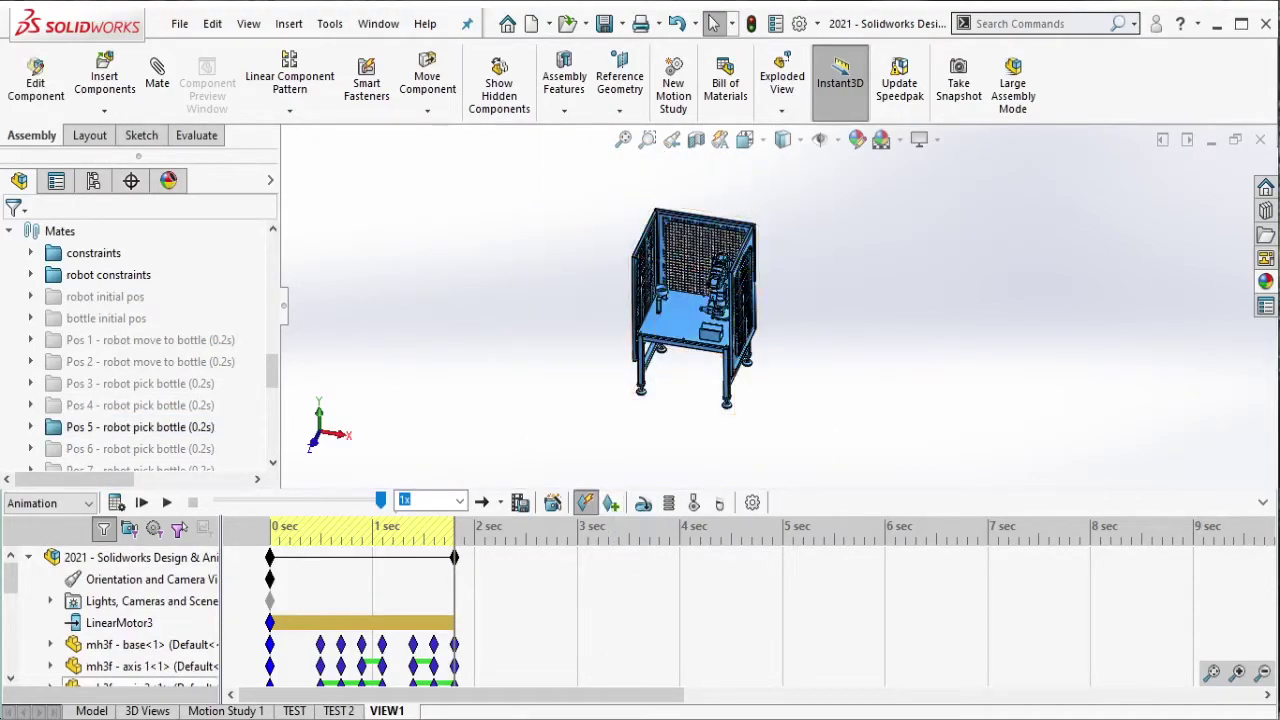
pyautogui.hotkey('alt', 'Tab')
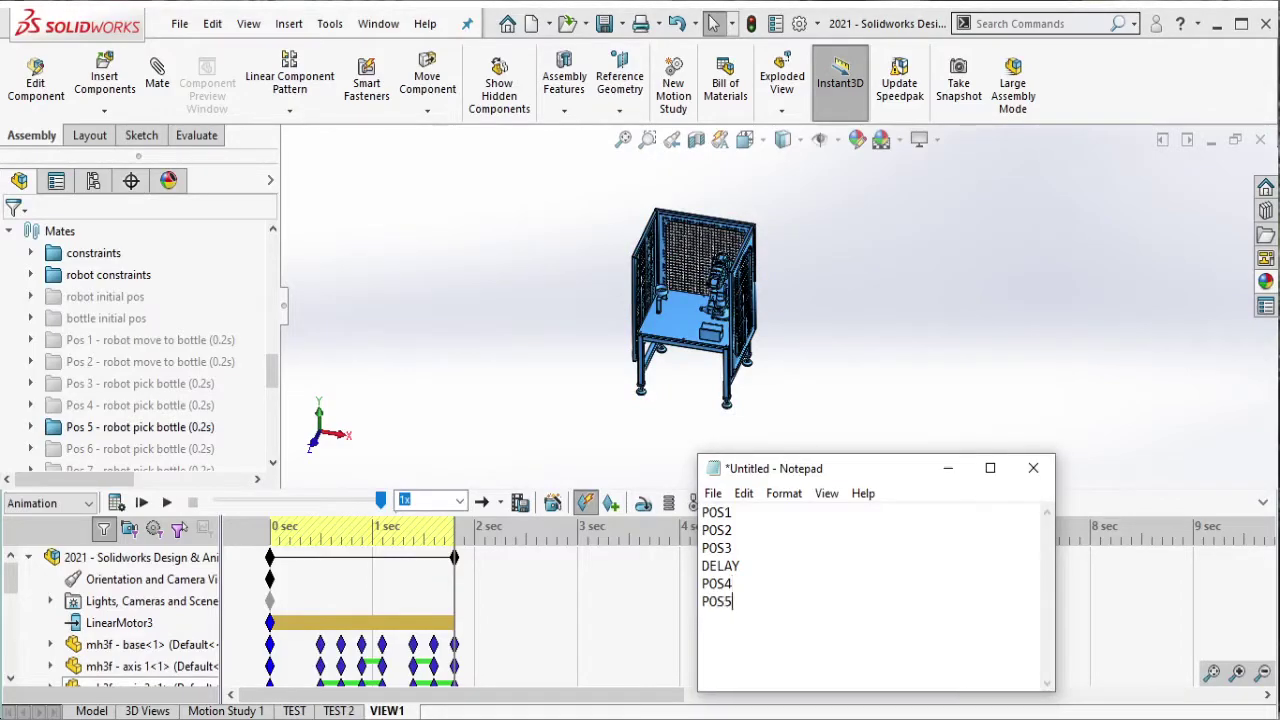
pyautogui.click(180, 428)
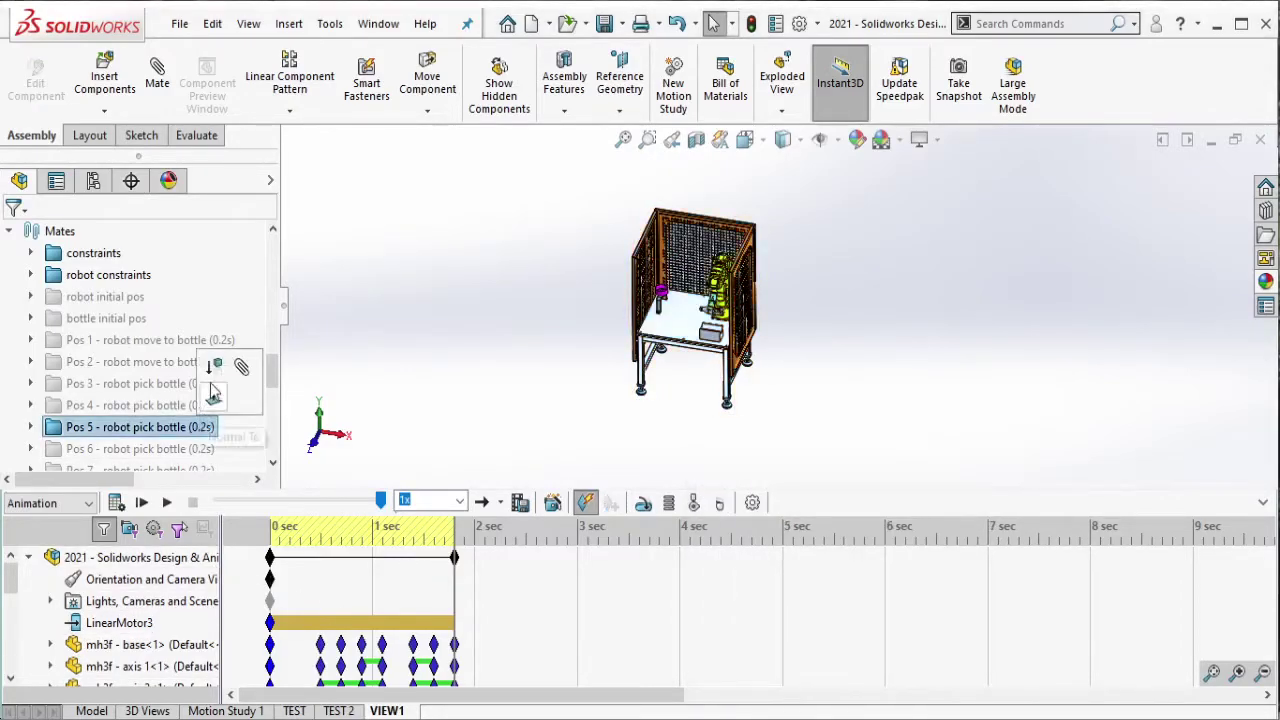
pyautogui.click(213, 392)
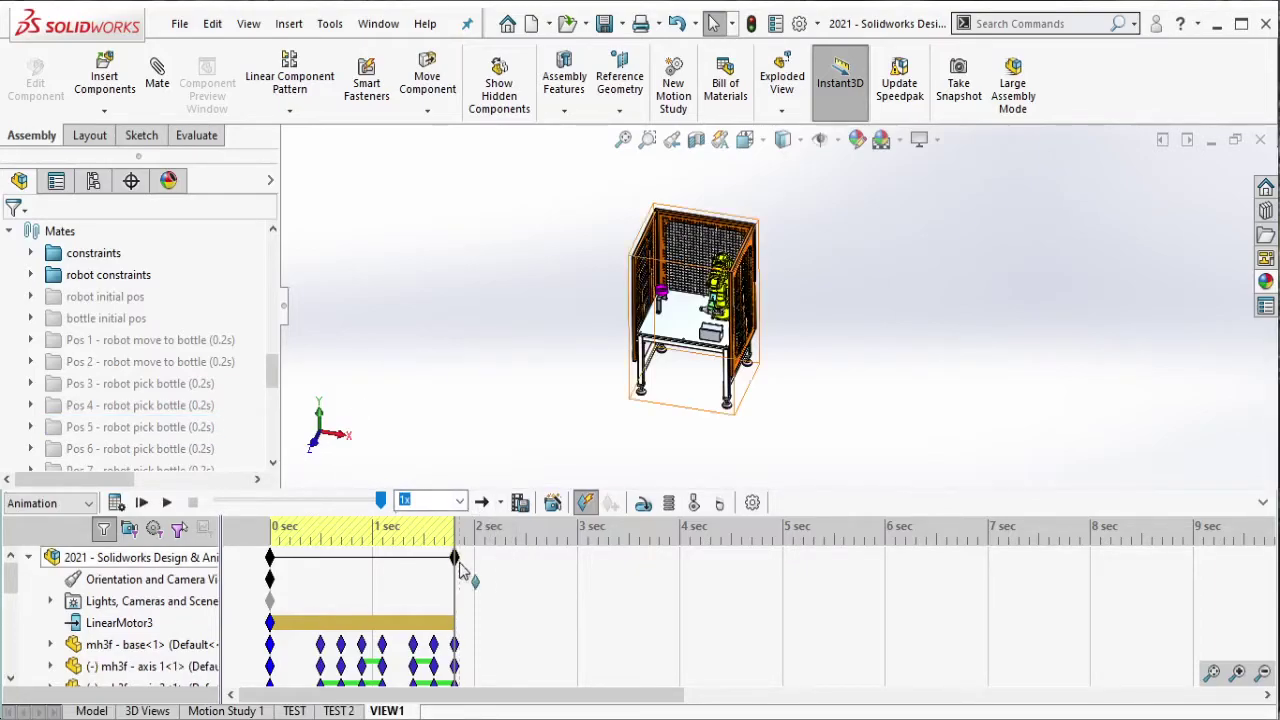
# Move the end key to about 2 s, key the assembly in the Pos 6 pose, then re-suppress Pos 6.
pyautogui.moveTo(455, 558); pyautogui.dragTo(475, 560)
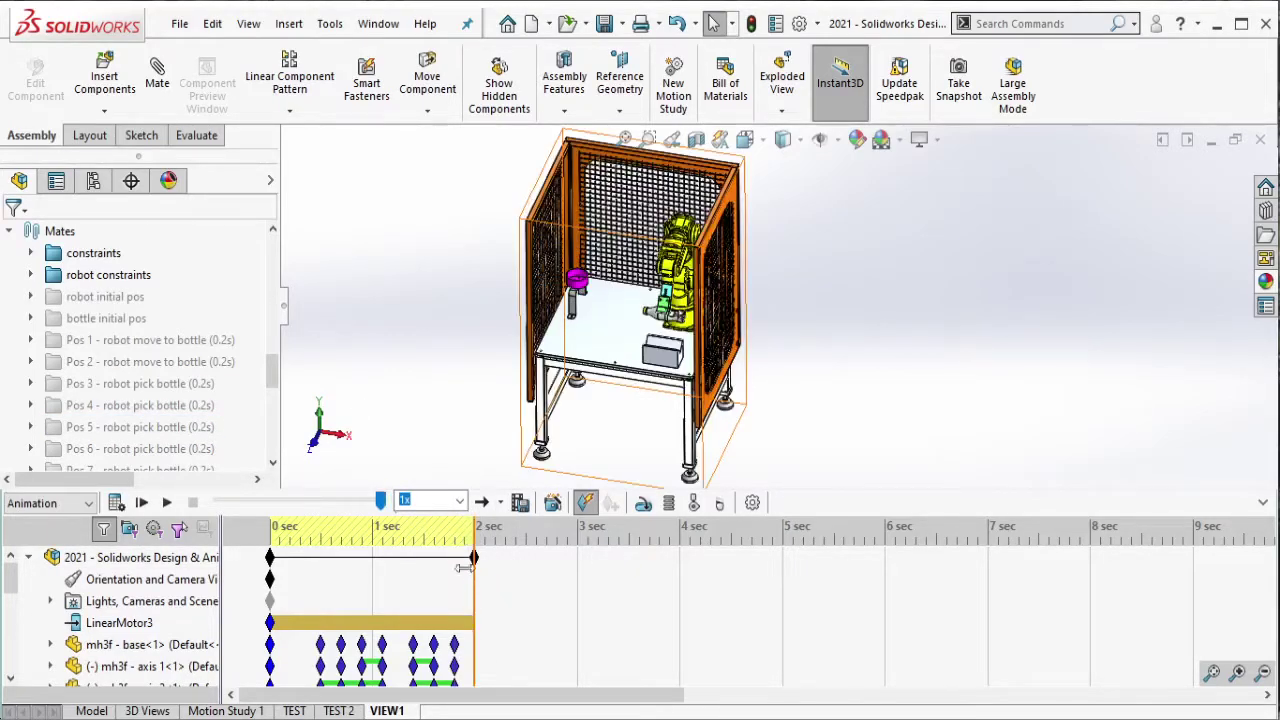
pyautogui.click(190, 452)
pyautogui.click(226, 396)
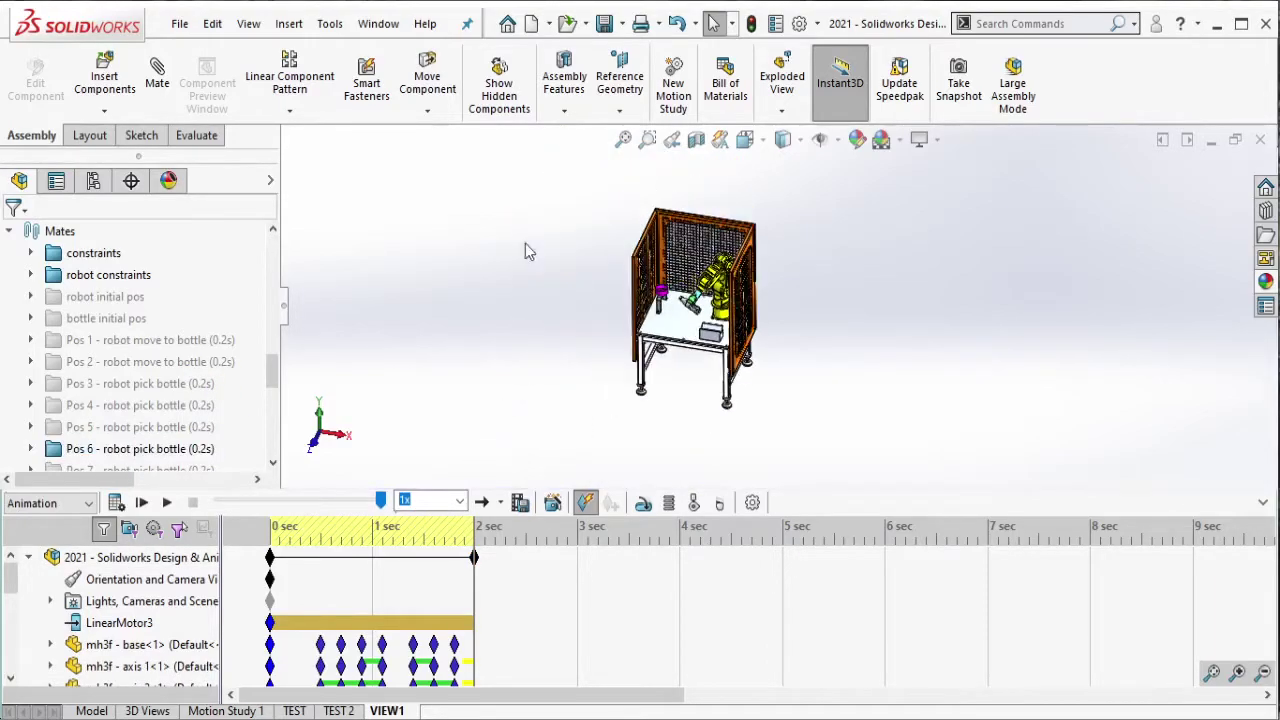
pyautogui.moveTo(508, 170); pyautogui.dragTo(870, 455)
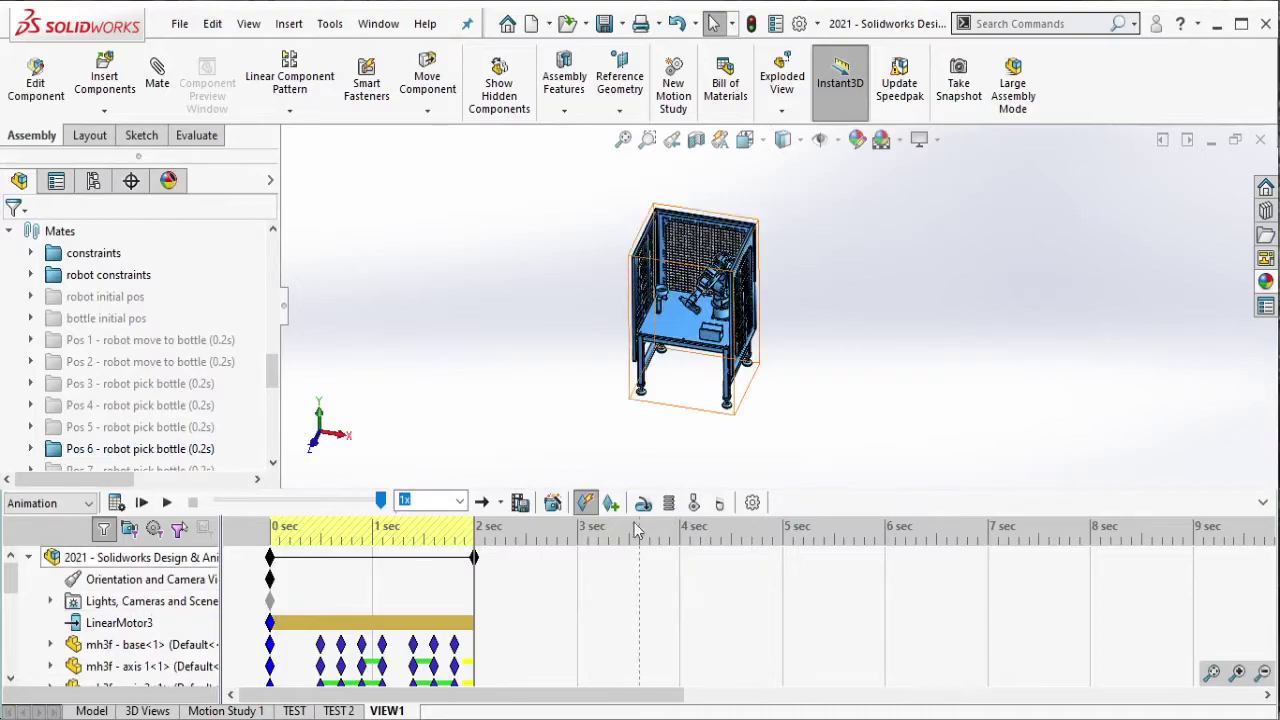
pyautogui.hotkey('alt', 'Tab')
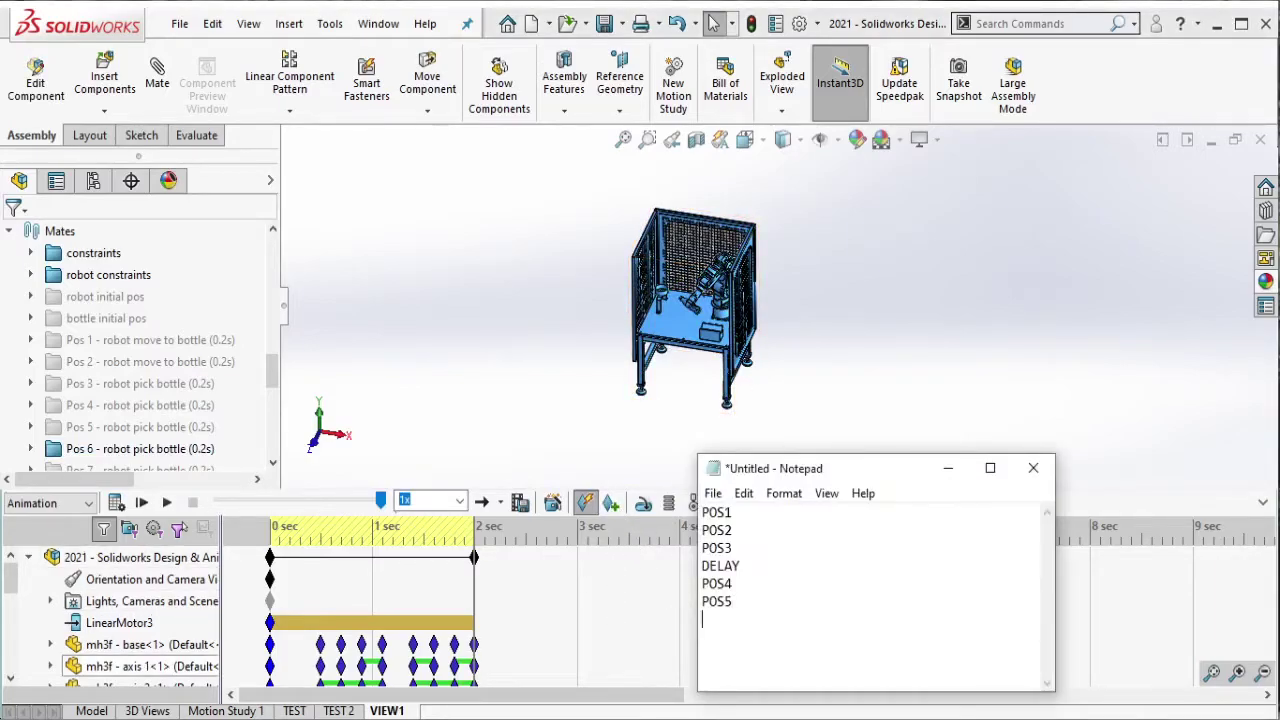
pyautogui.click(449, 246)
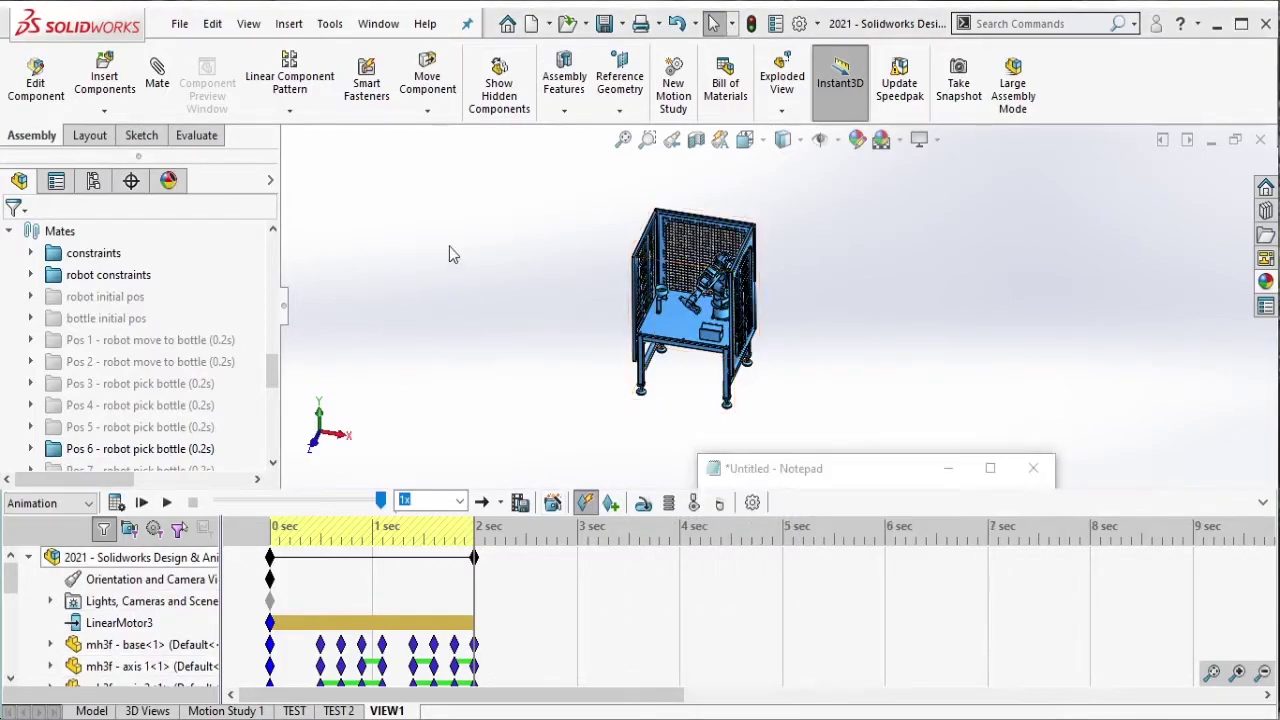
pyautogui.click(165, 449)
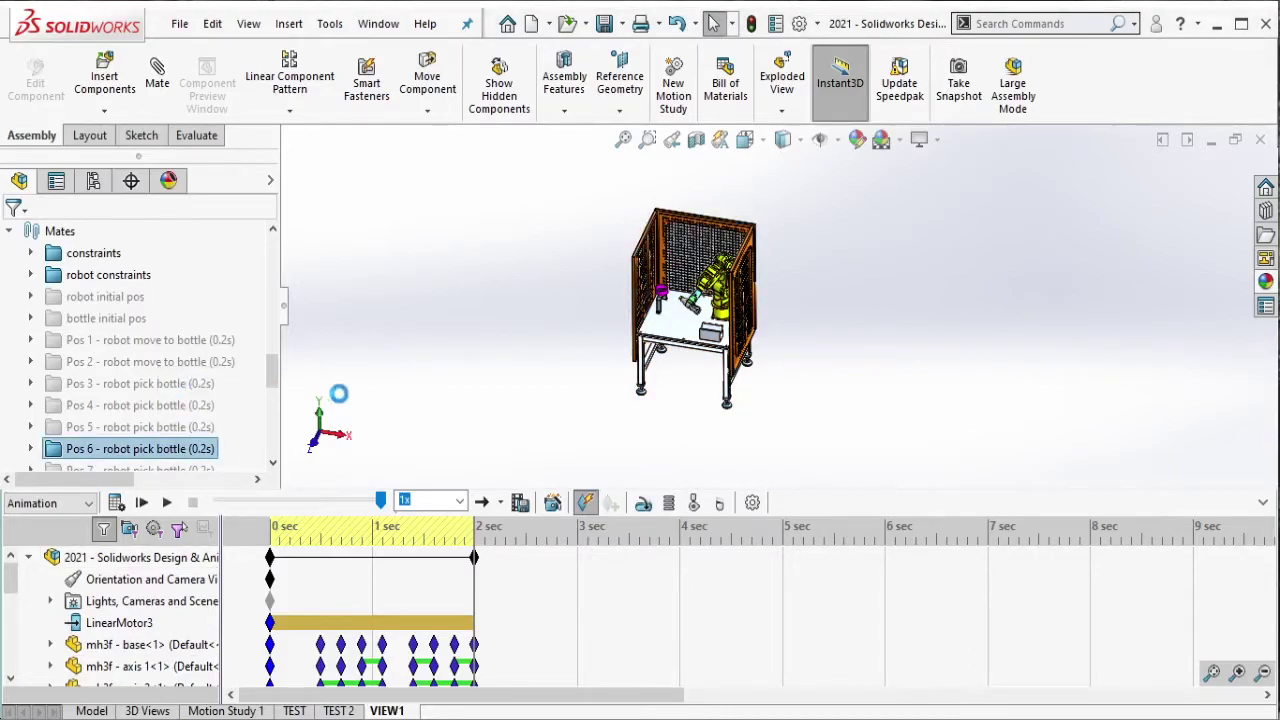
pyautogui.scroll(-3, 224, 415)
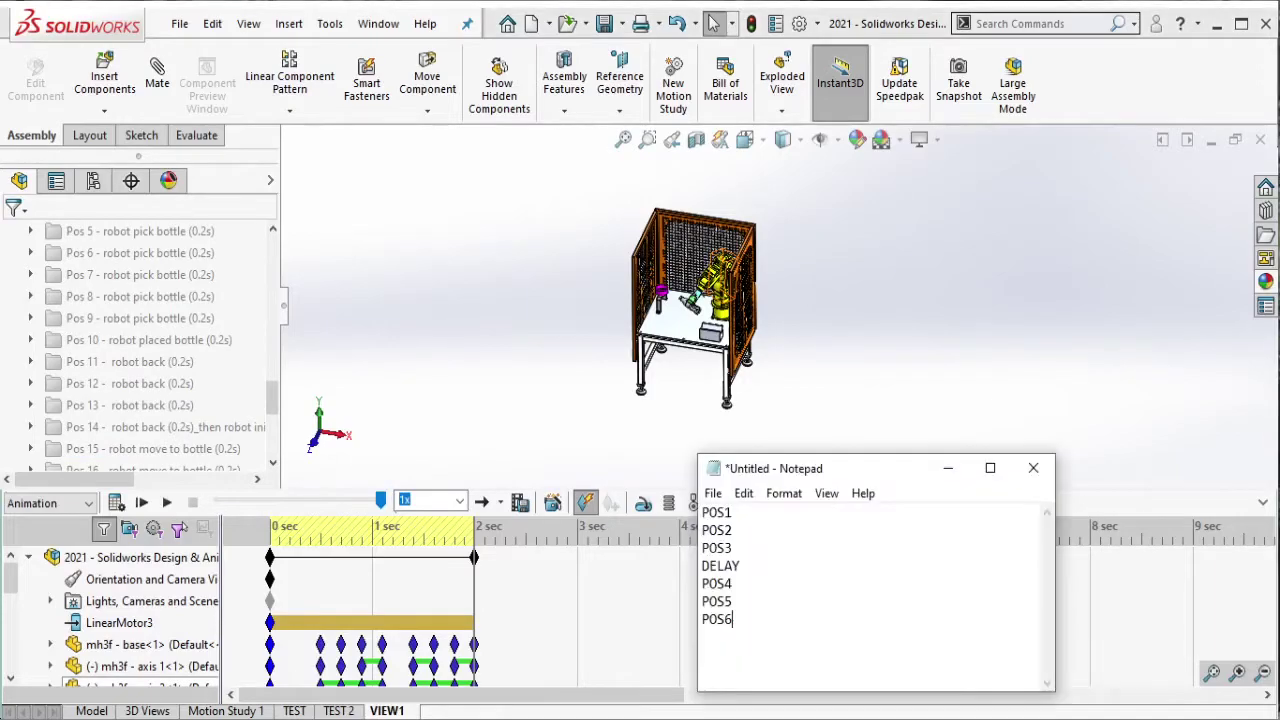
pyautogui.scroll(-5, 687, 300)
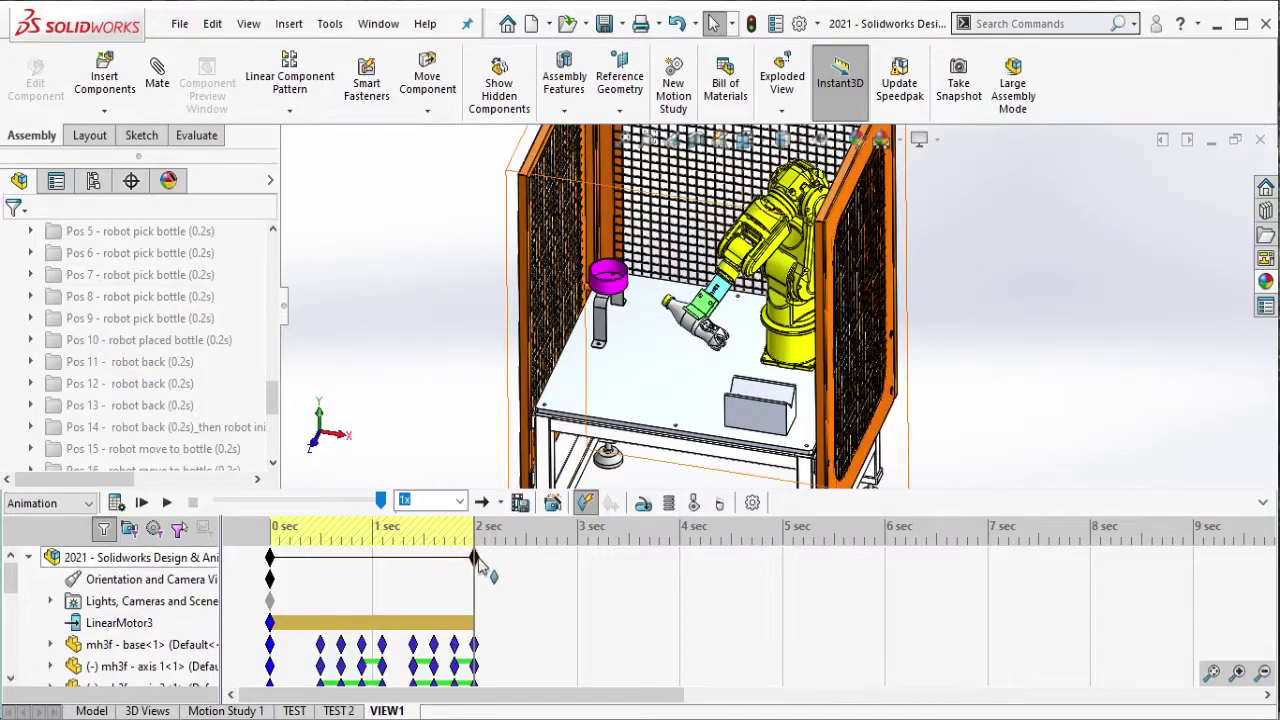
# Extend the end key to about 2.2 s, key the whole assembly in the Pos 7 pose, then re-suppress Pos 7.
pyautogui.moveTo(477, 560); pyautogui.dragTo(495, 560)
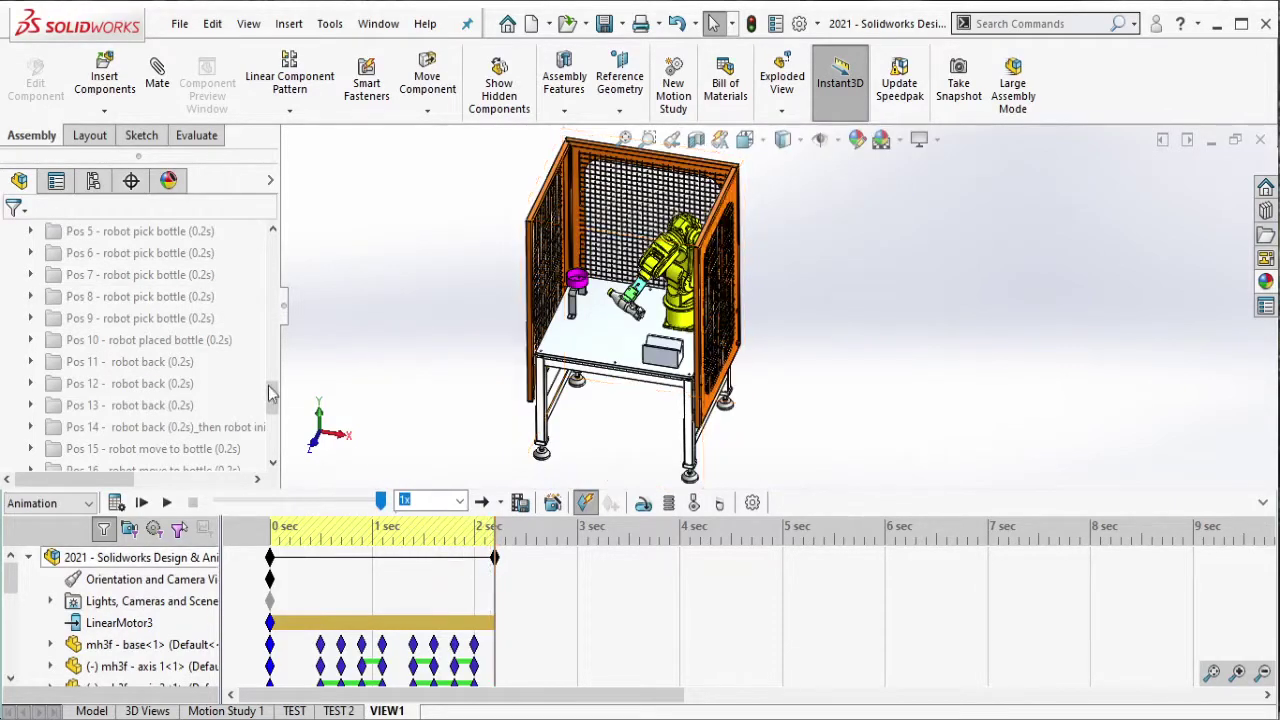
pyautogui.click(150, 274)
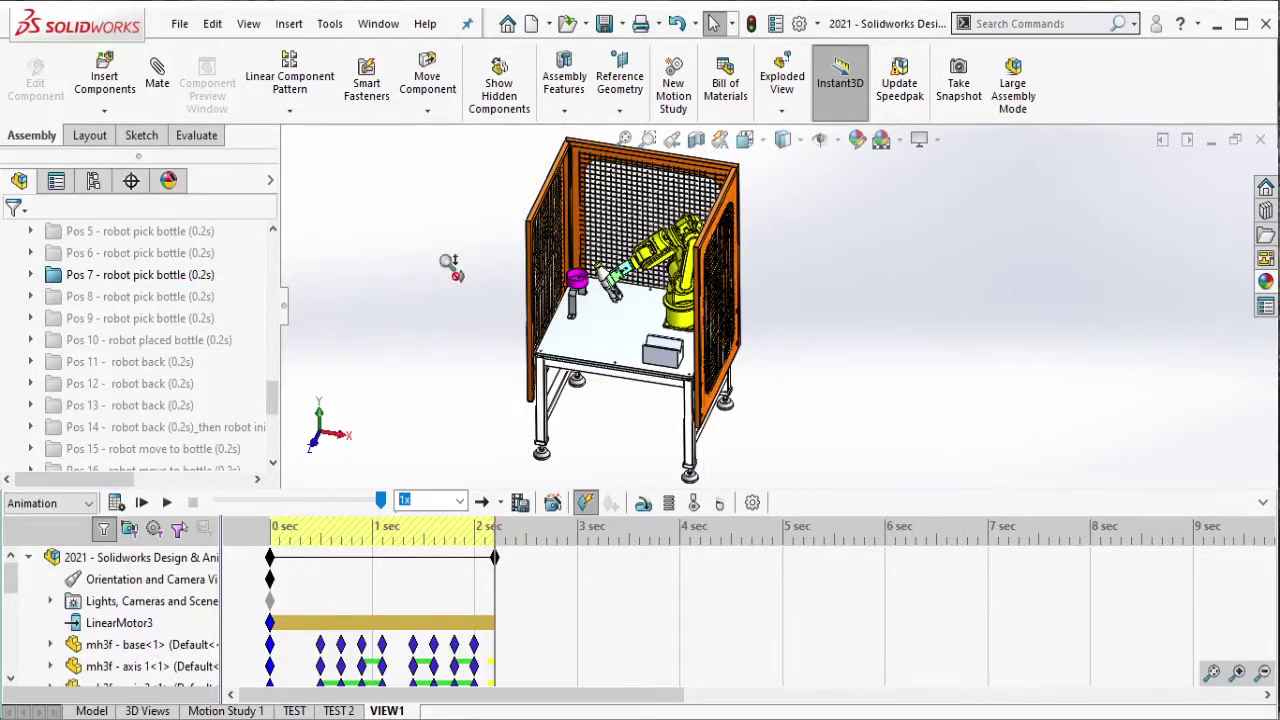
pyautogui.moveTo(463, 145); pyautogui.dragTo(850, 478)
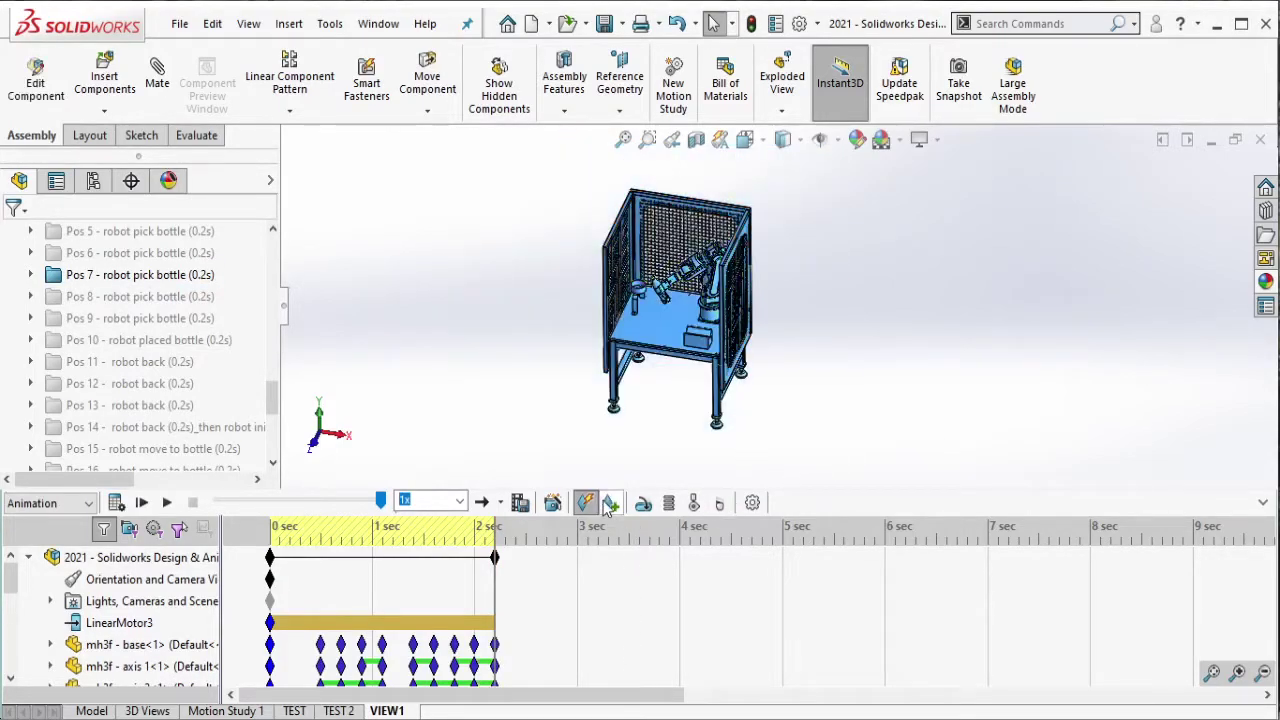
pyautogui.hotkey('alt', 'Tab')
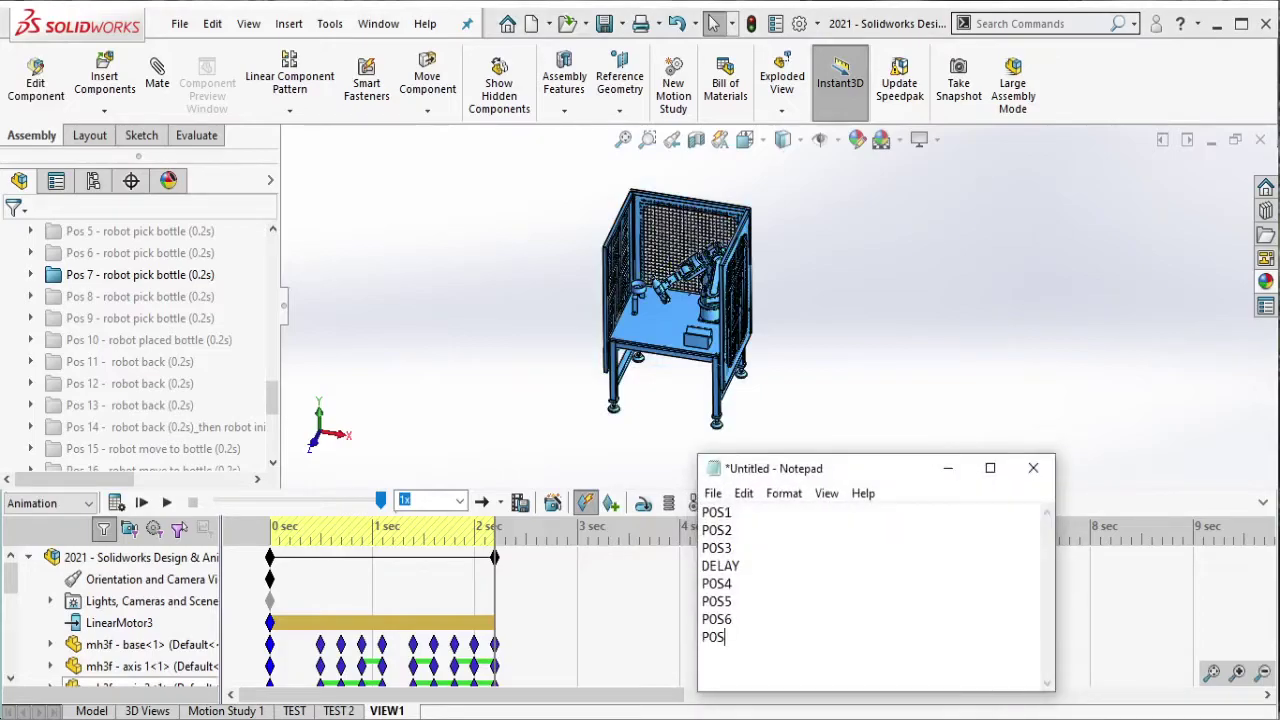
pyautogui.hotkey('alt', 'Tab')
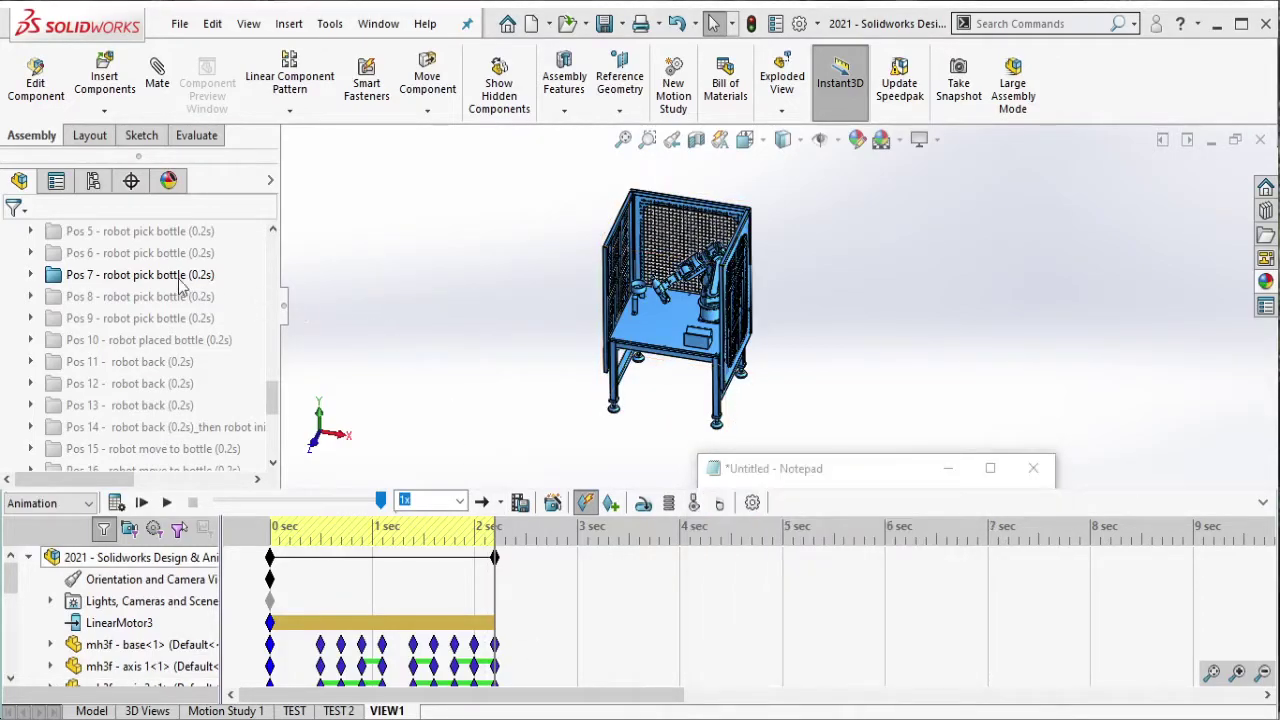
pyautogui.click(180, 280)
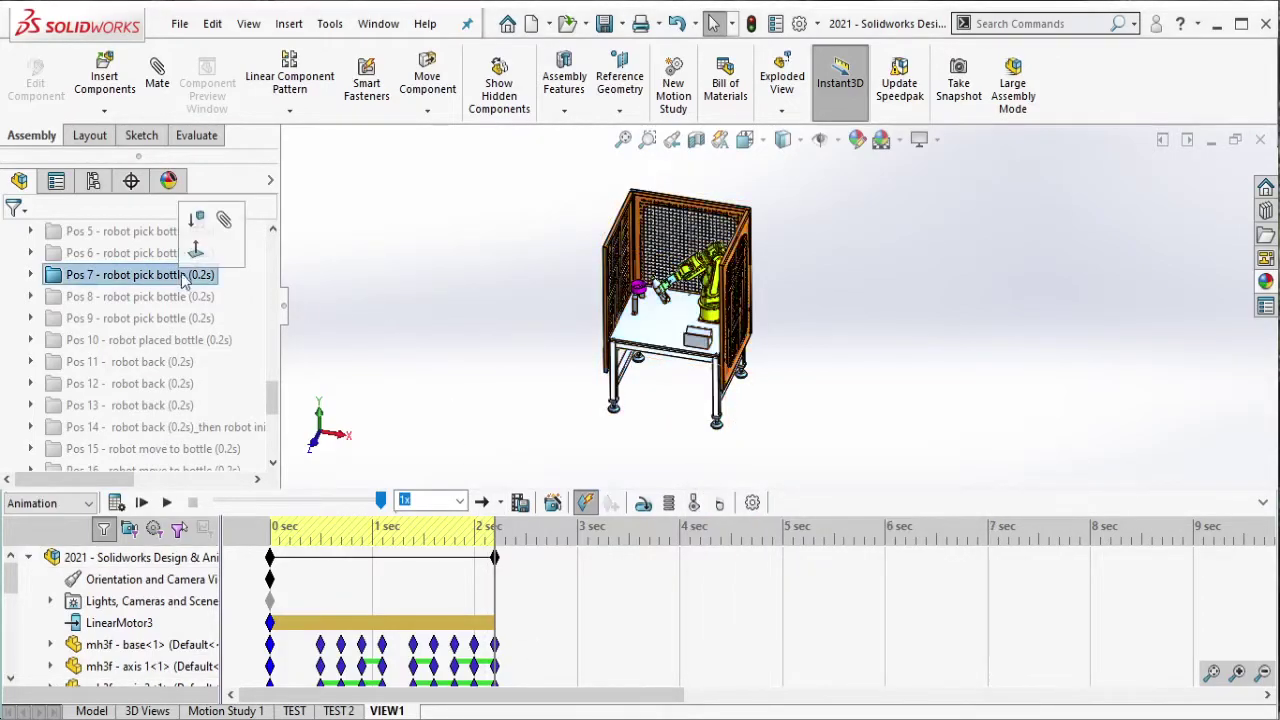
pyautogui.click(387, 300)
pyautogui.hotkey('alt', 'Tab')
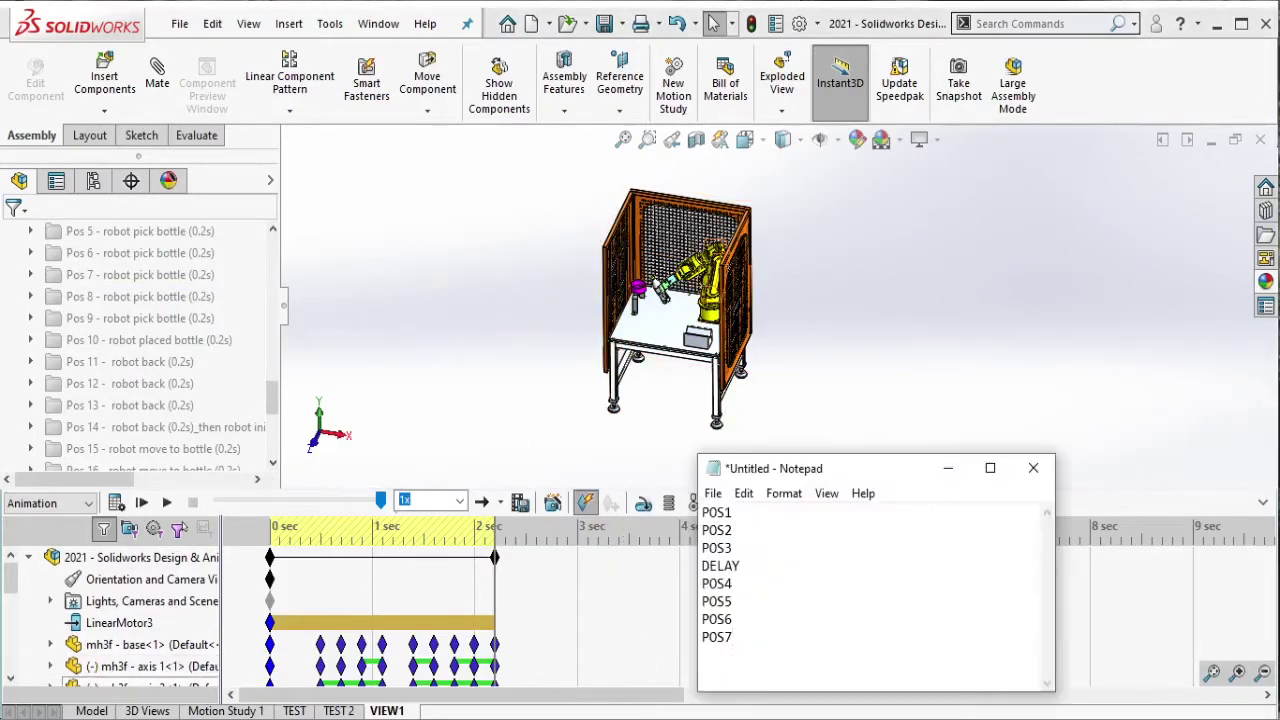
pyautogui.hotkey('alt', 'Tab')
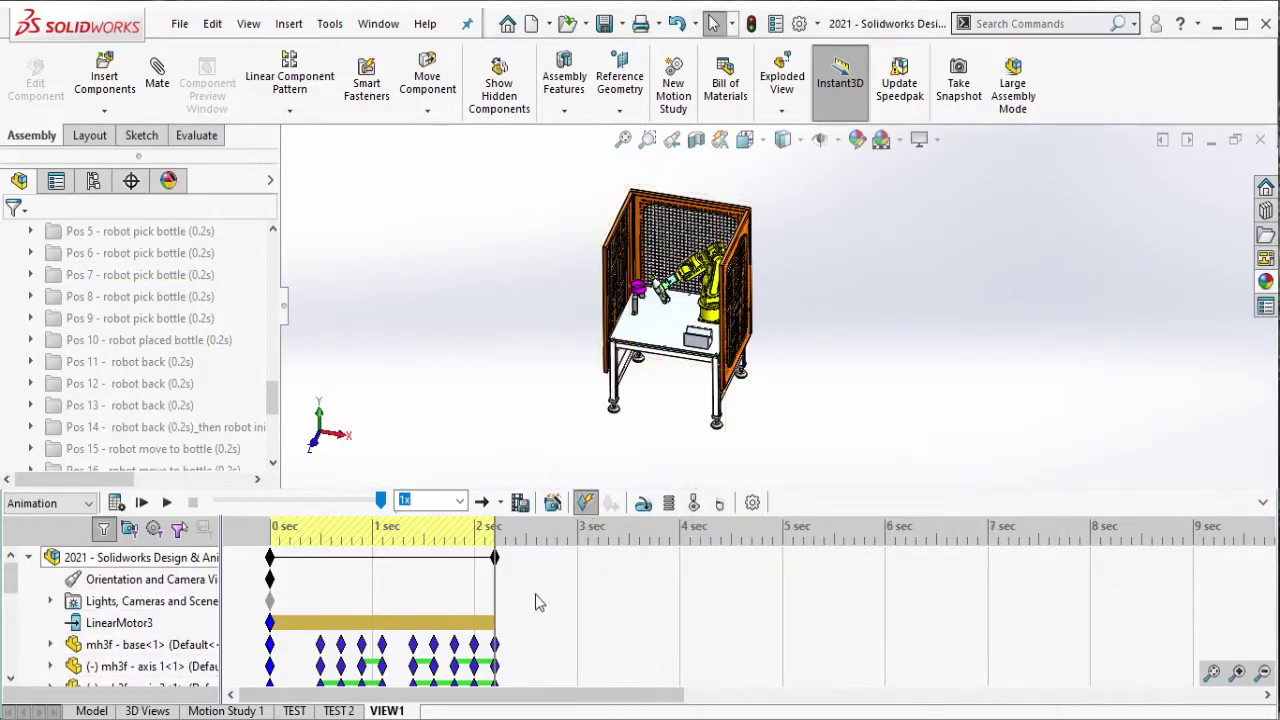
# Extend VIEW1 to about 2.4 s and key the Pos 8 pose for the whole assembly.
pyautogui.moveTo(494, 557); pyautogui.dragTo(515, 557)
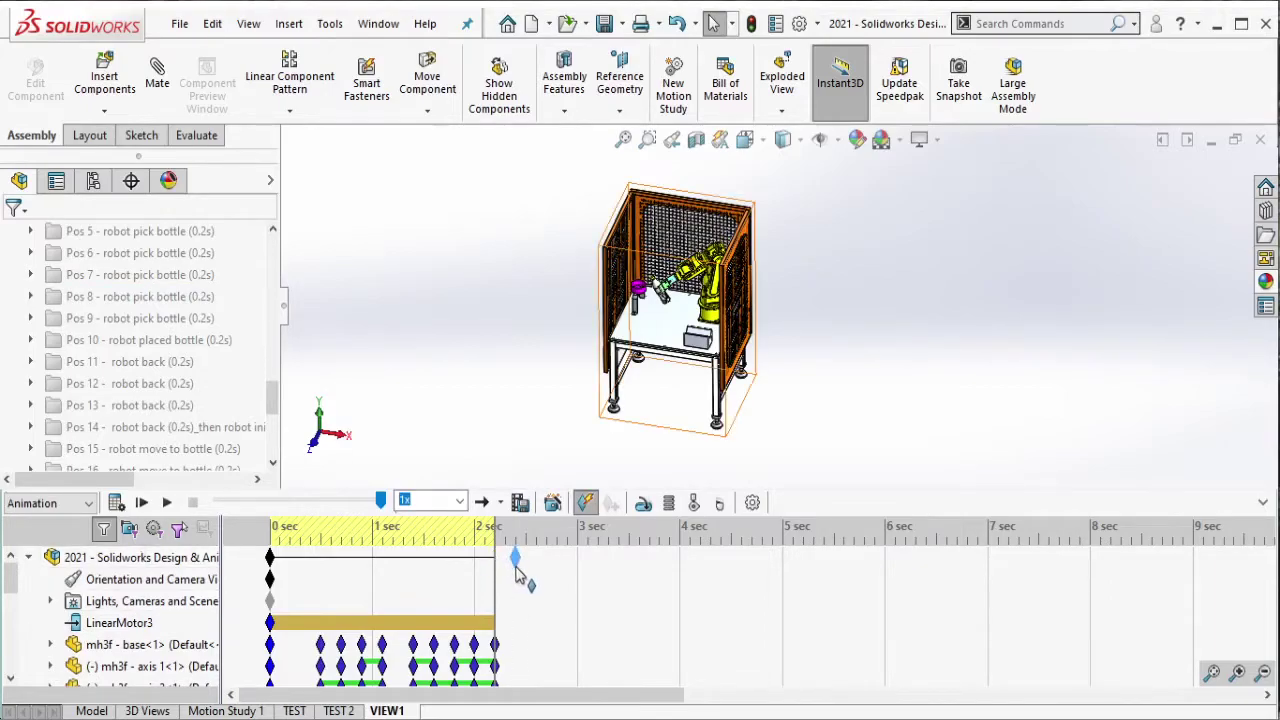
pyautogui.click(214, 296)
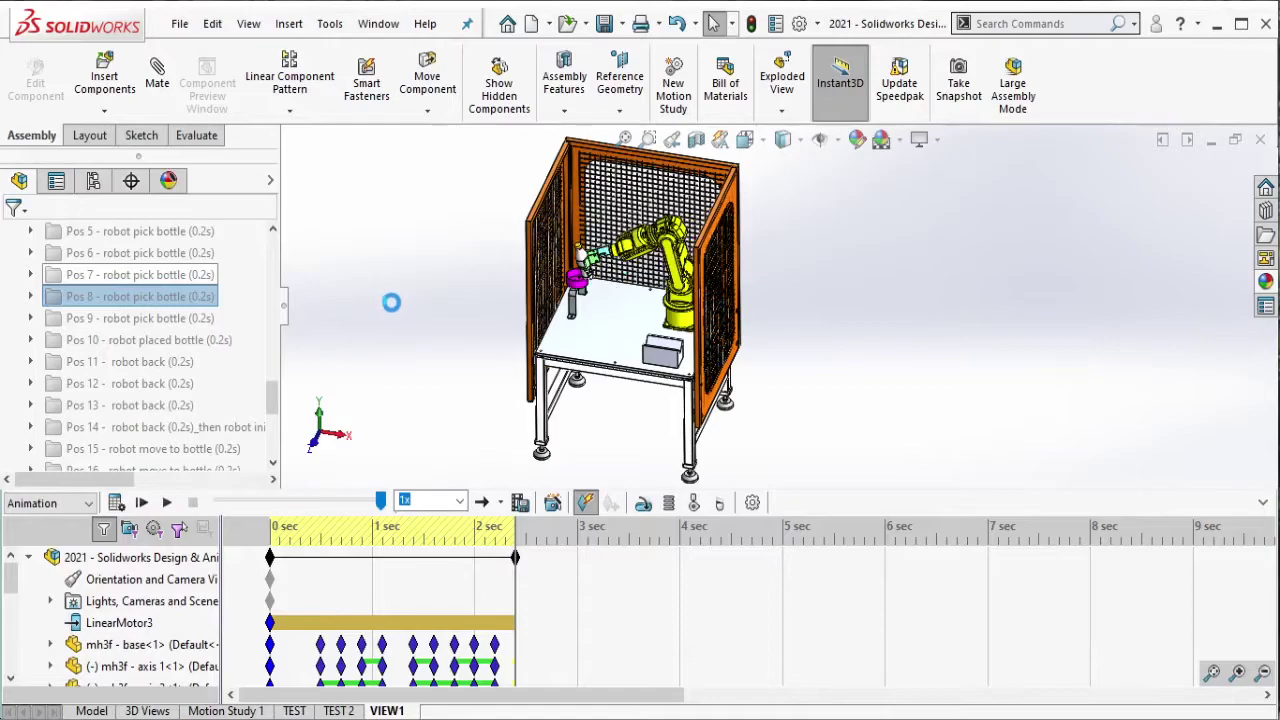
pyautogui.moveTo(515, 187); pyautogui.dragTo(860, 492)
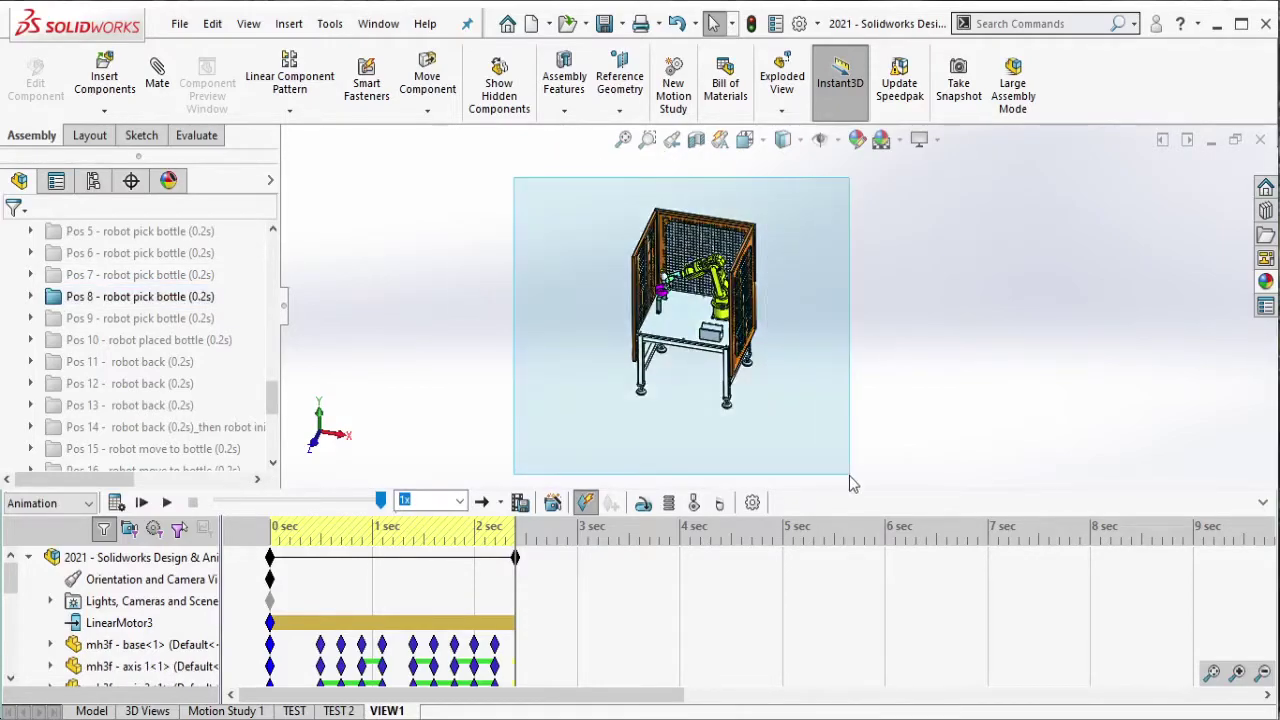
pyautogui.hotkey('alt', 'Tab')
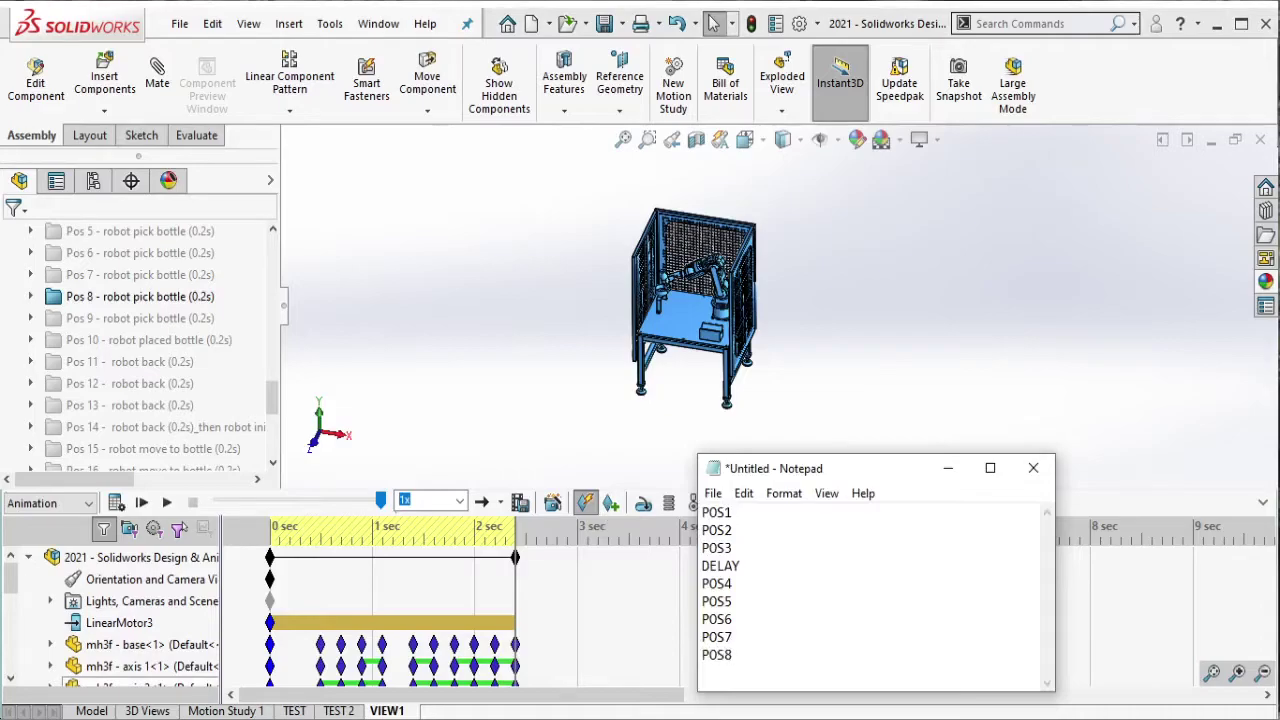
pyautogui.click(463, 361)
# Re-suppress Pos 8, extend the study end to about 2.6 s, and activate the Pos 9 mates.
pyautogui.click(188, 298)
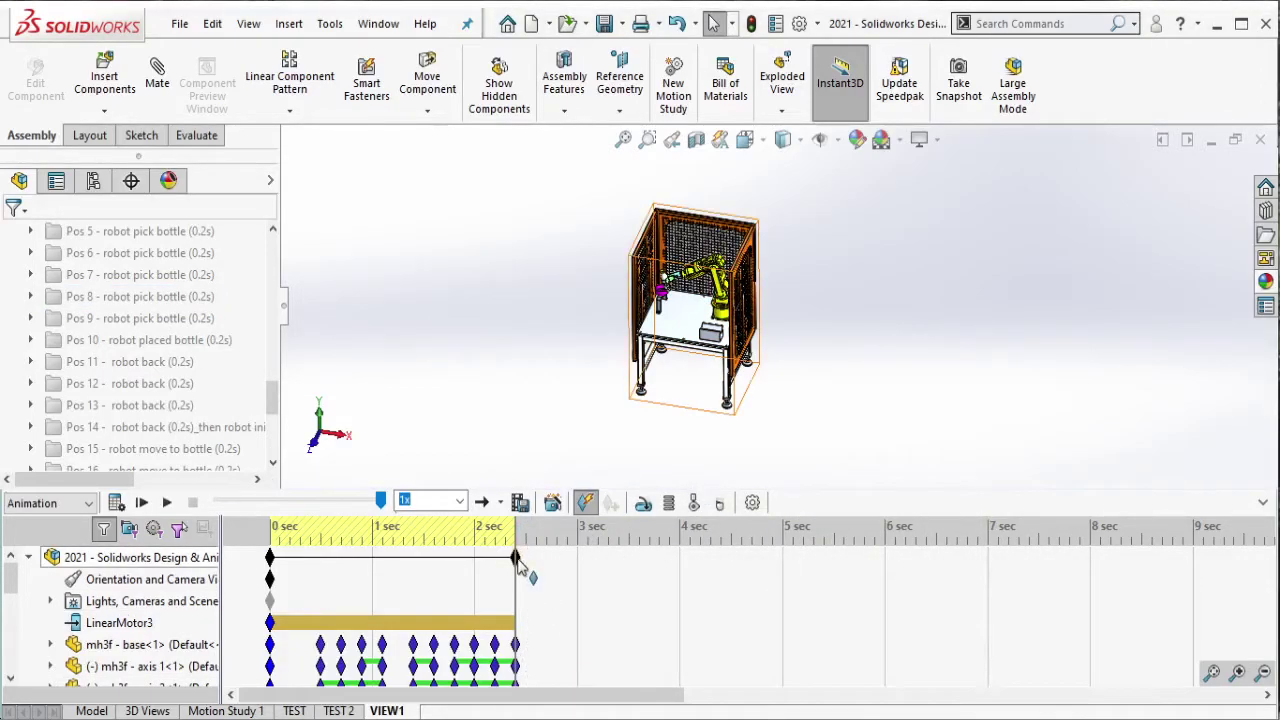
pyautogui.moveTo(515, 557)
pyautogui.mouseDown()
pyautogui.moveTo(543, 575)
pyautogui.moveTo(535, 560)
pyautogui.mouseUp()
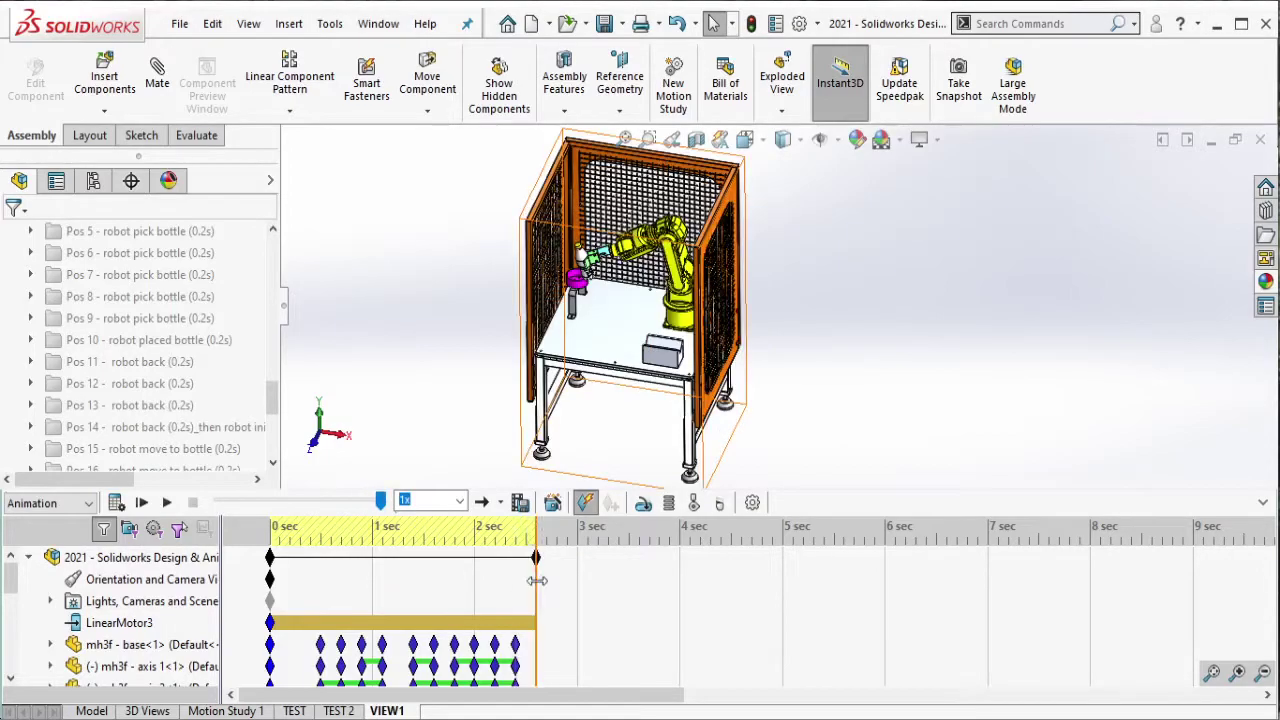
pyautogui.hotkey('alt', 'Tab')
pyautogui.hotkey('alt', 'Tab')
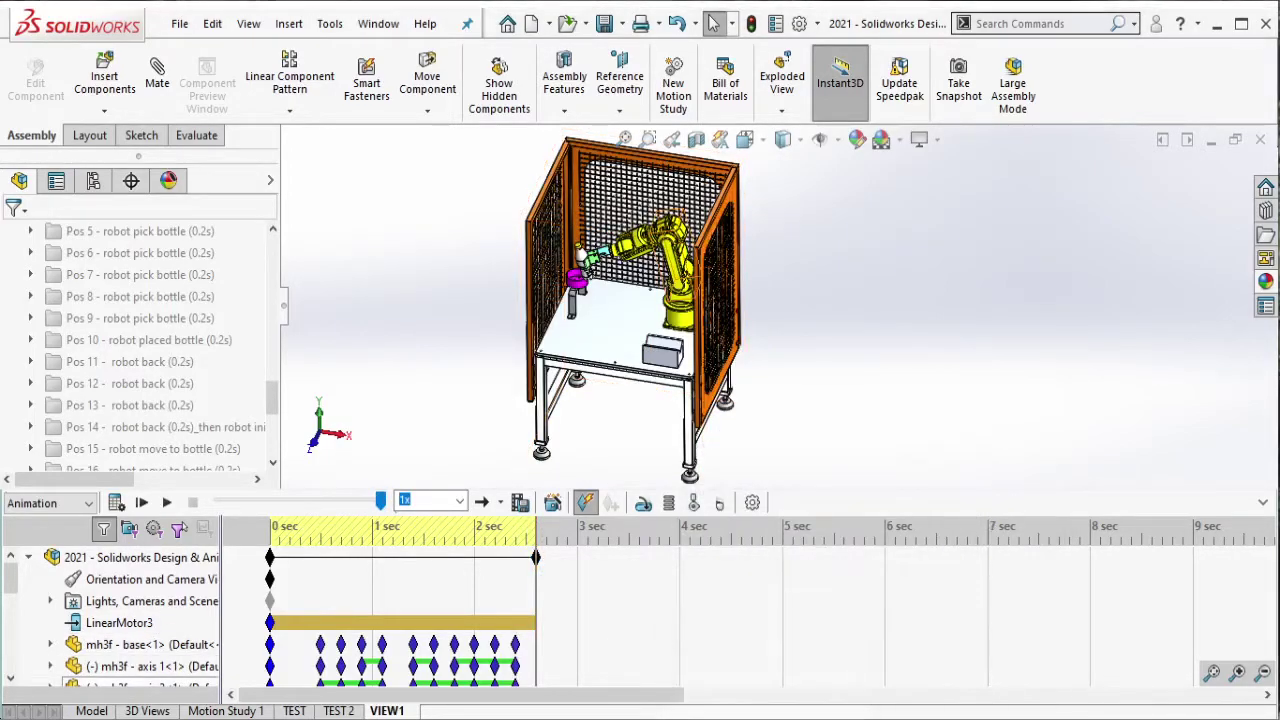
pyautogui.click(205, 320)
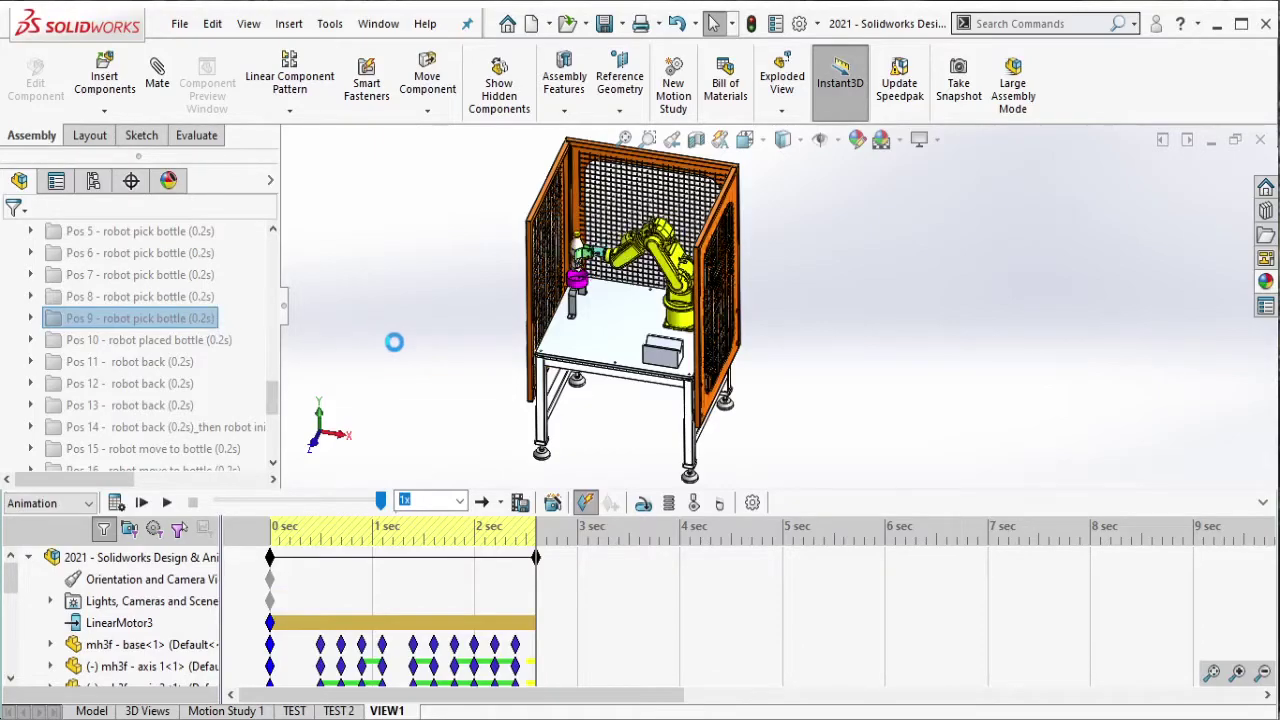
# Key the whole assembly in the Pos 9 pose, suppress Pos 9, and log POS9 in the notes.
pyautogui.moveTo(476, 162); pyautogui.dragTo(886, 484)
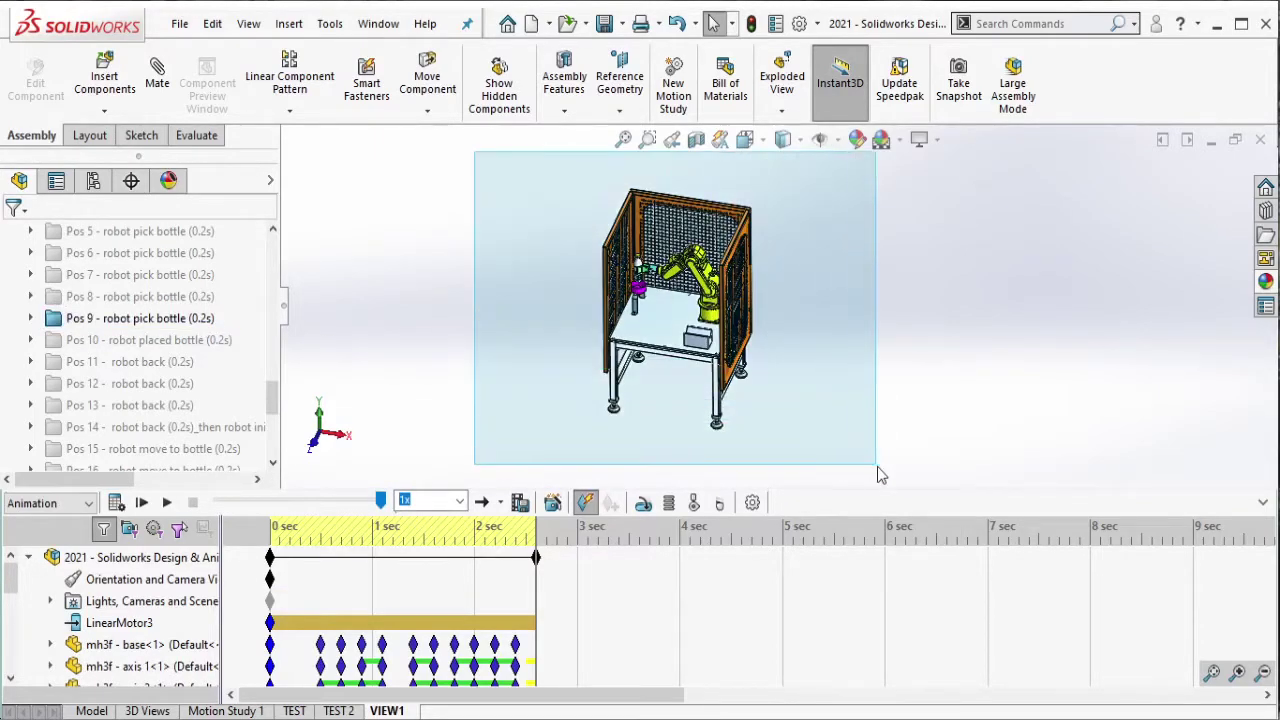
pyautogui.click(160, 318)
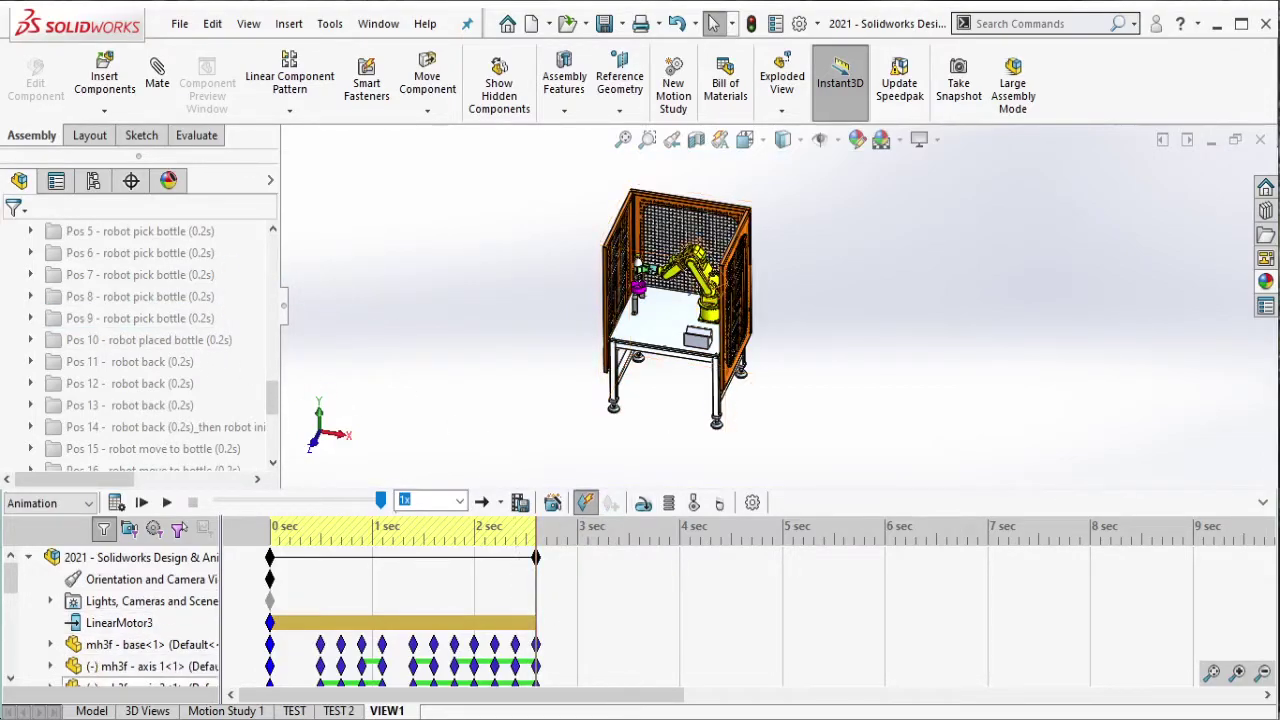
pyautogui.hotkey('alt', 'Tab')
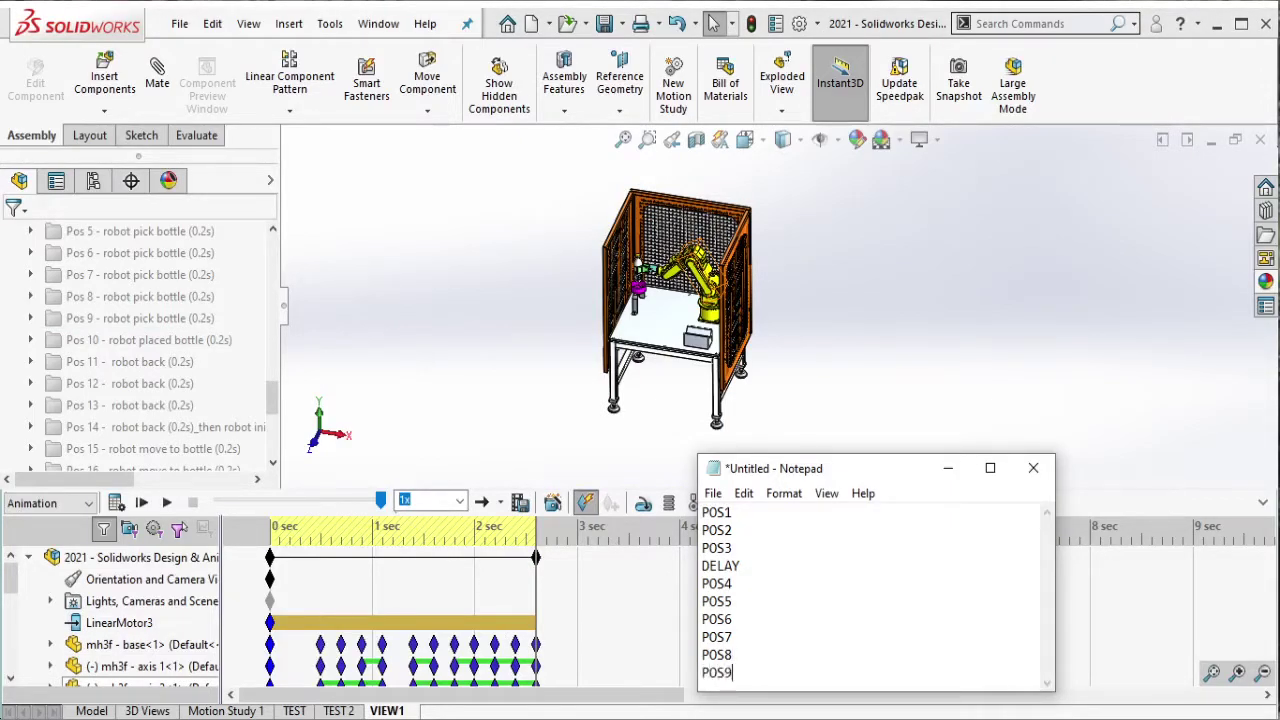
pyautogui.click(457, 314)
# Drag VIEW1's end key out to about 2.8 s.
pyautogui.scroll(-3, 640, 290)
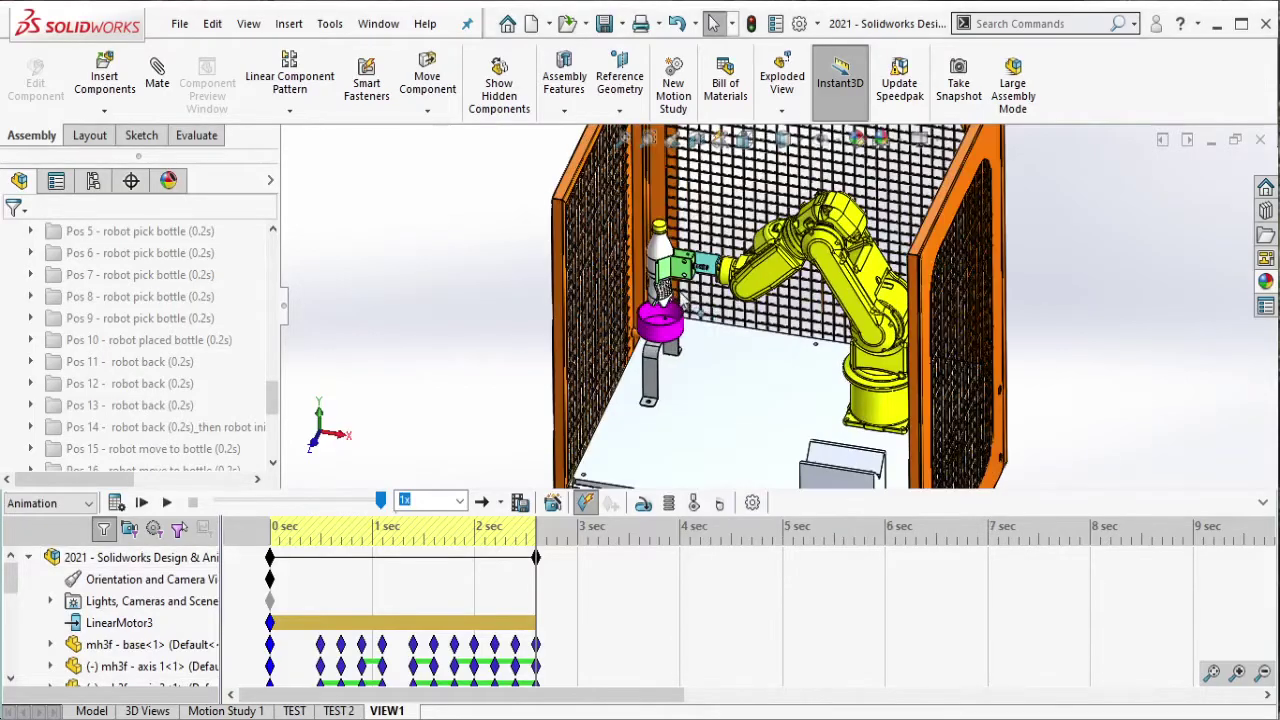
pyautogui.scroll(-3, 676, 333)
pyautogui.scroll(2, 676, 333)
pyautogui.scroll(2, 676, 333)
pyautogui.scroll(3, 676, 333)
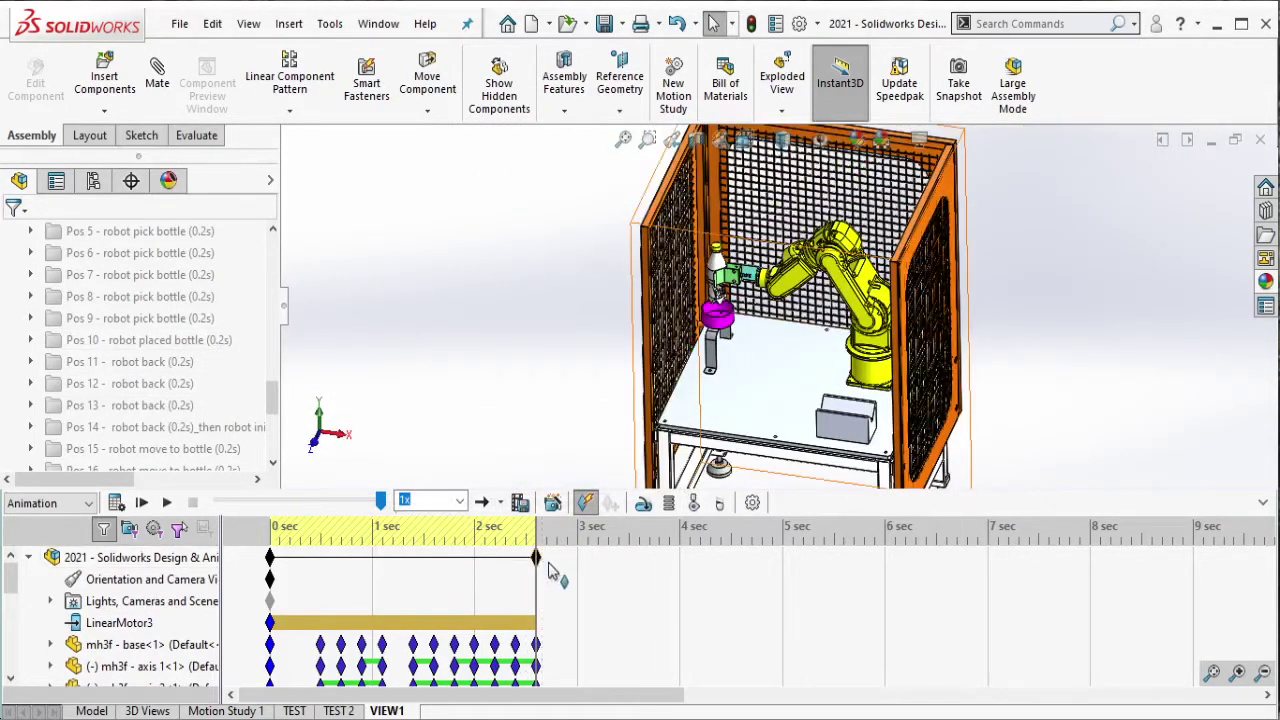
pyautogui.moveTo(558, 575); pyautogui.dragTo(557, 585)
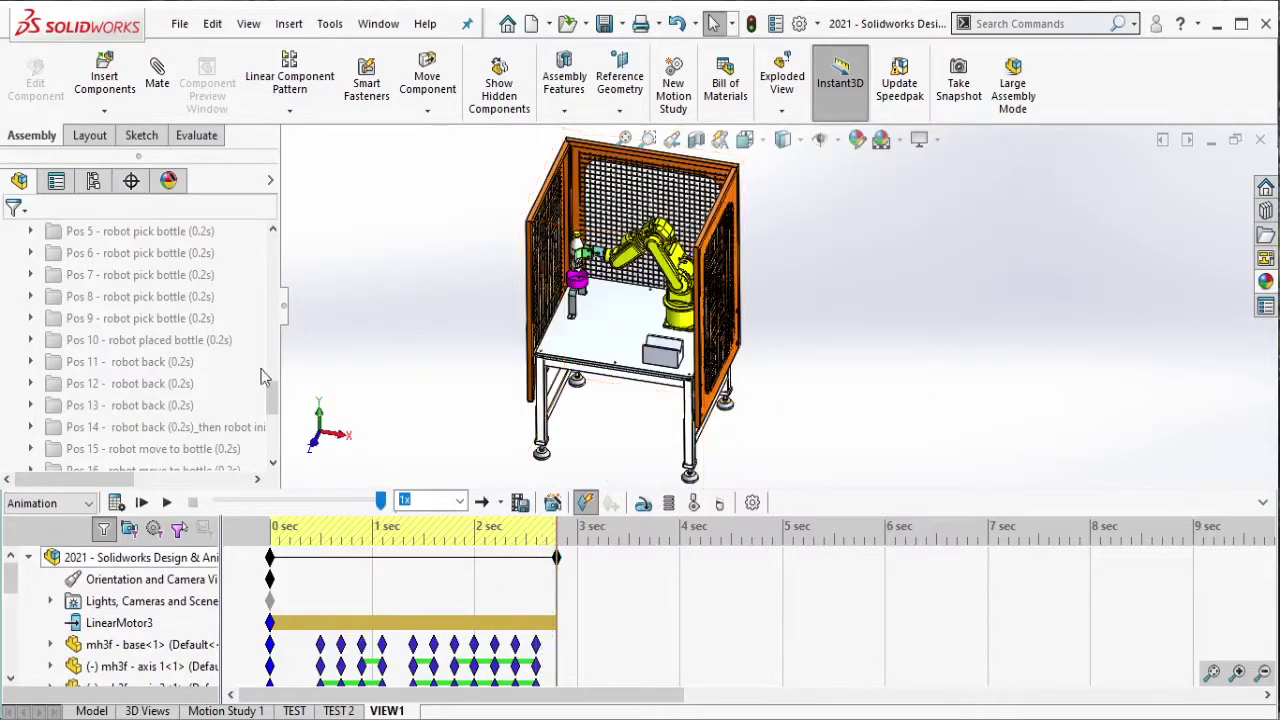
# Activate the Pos 10 placed-bottle mates and add keys for the whole assembly's pose.
pyautogui.click(228, 339)
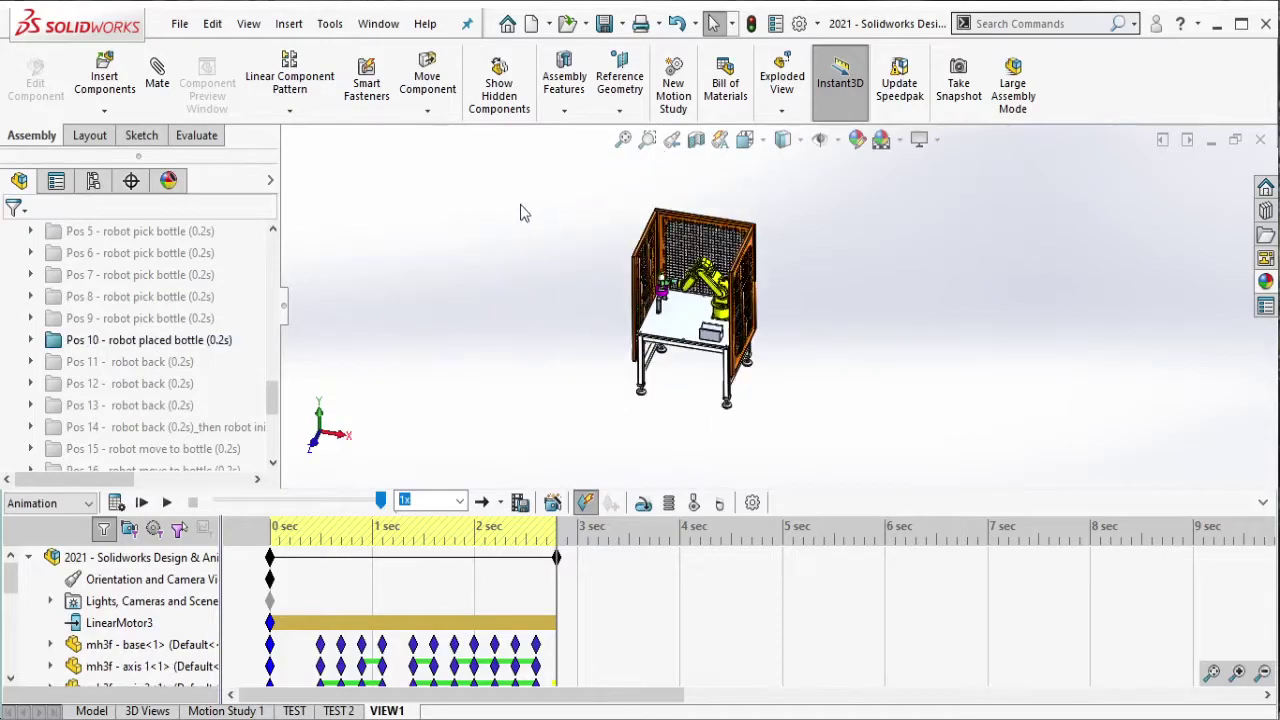
pyautogui.moveTo(496, 172); pyautogui.dragTo(826, 443)
pyautogui.click(612, 503)
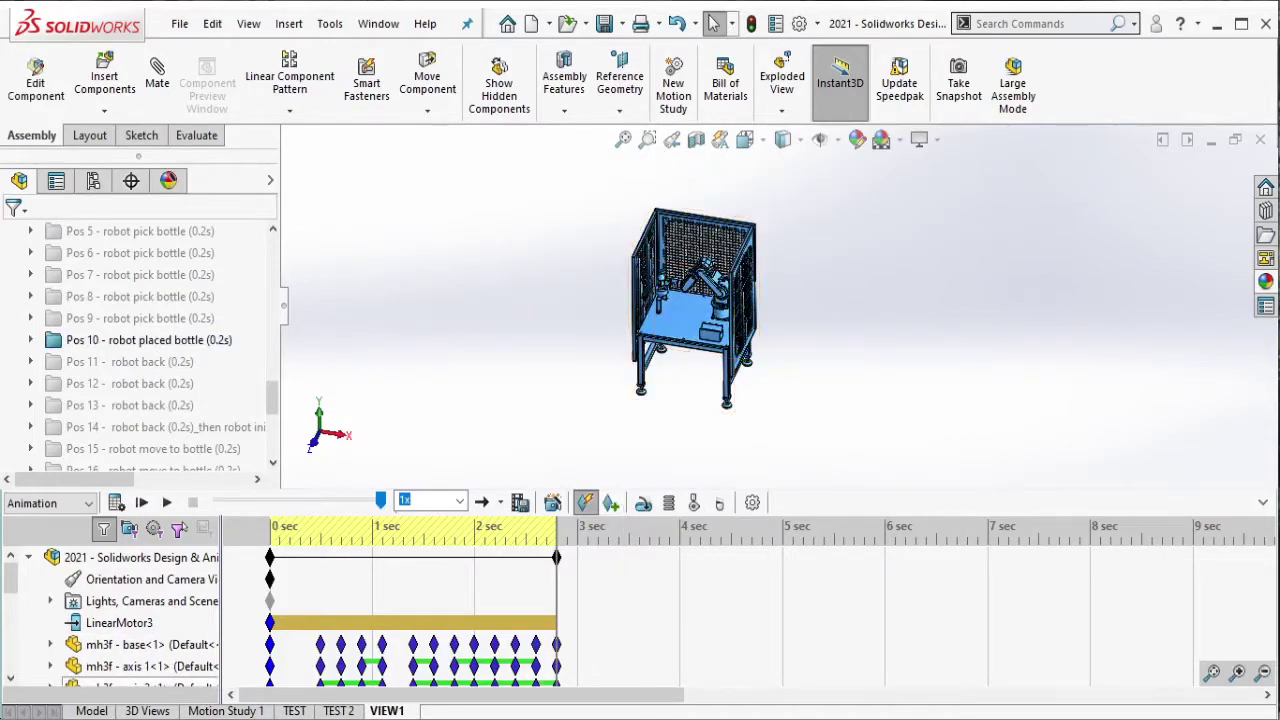
pyautogui.hotkey('alt', 'Tab')
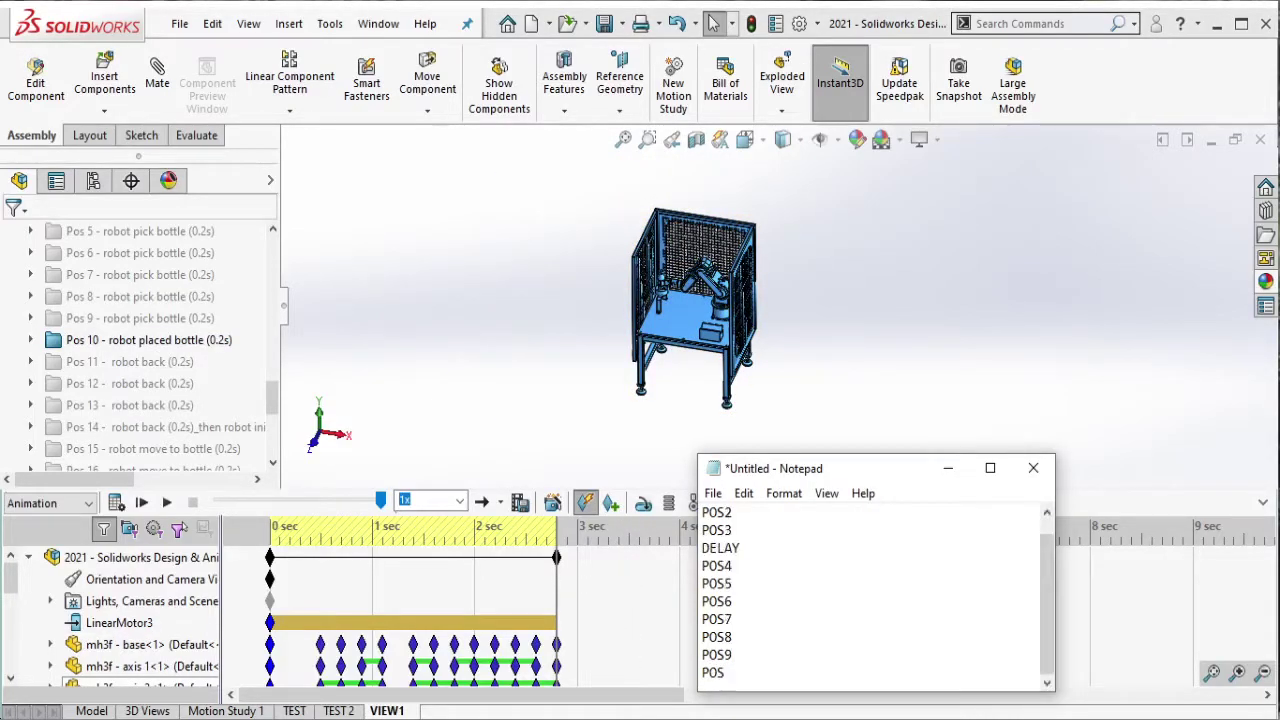
pyautogui.click(214, 343)
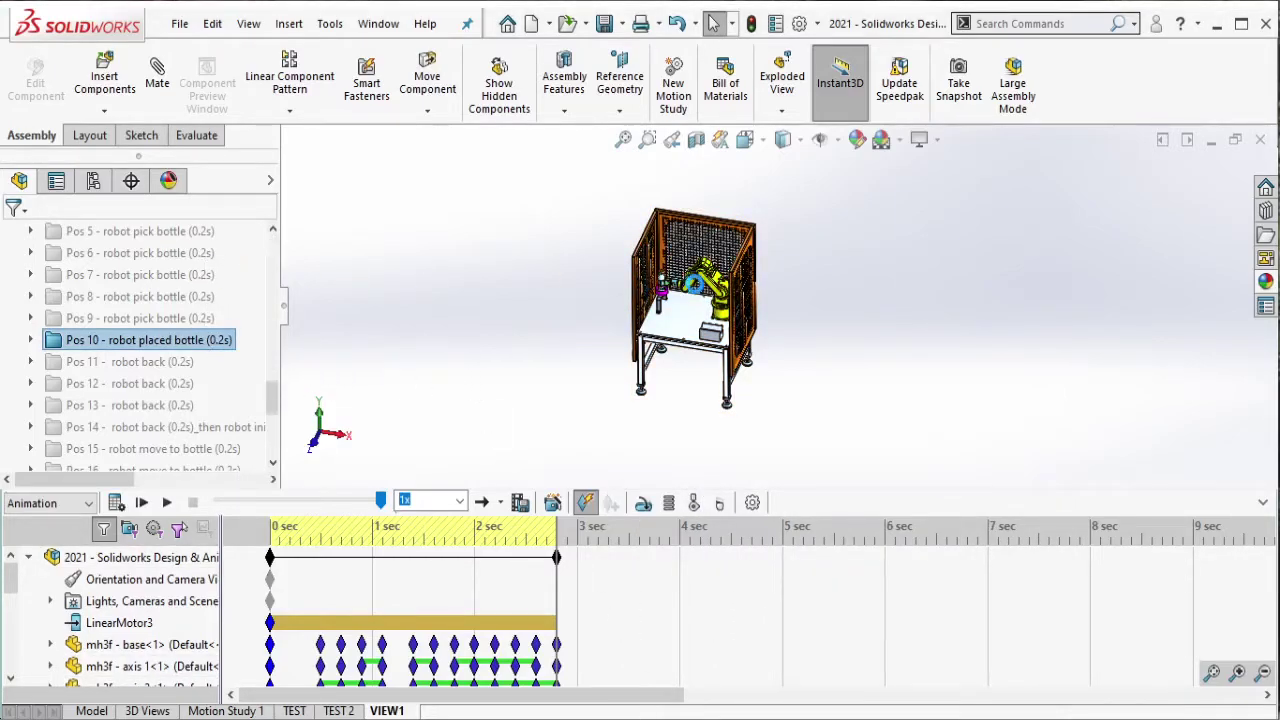
# Drag the motion study's end key just past 2.8 s.
pyautogui.scroll(-2, 696, 287)
pyautogui.scroll(-3, 696, 287)
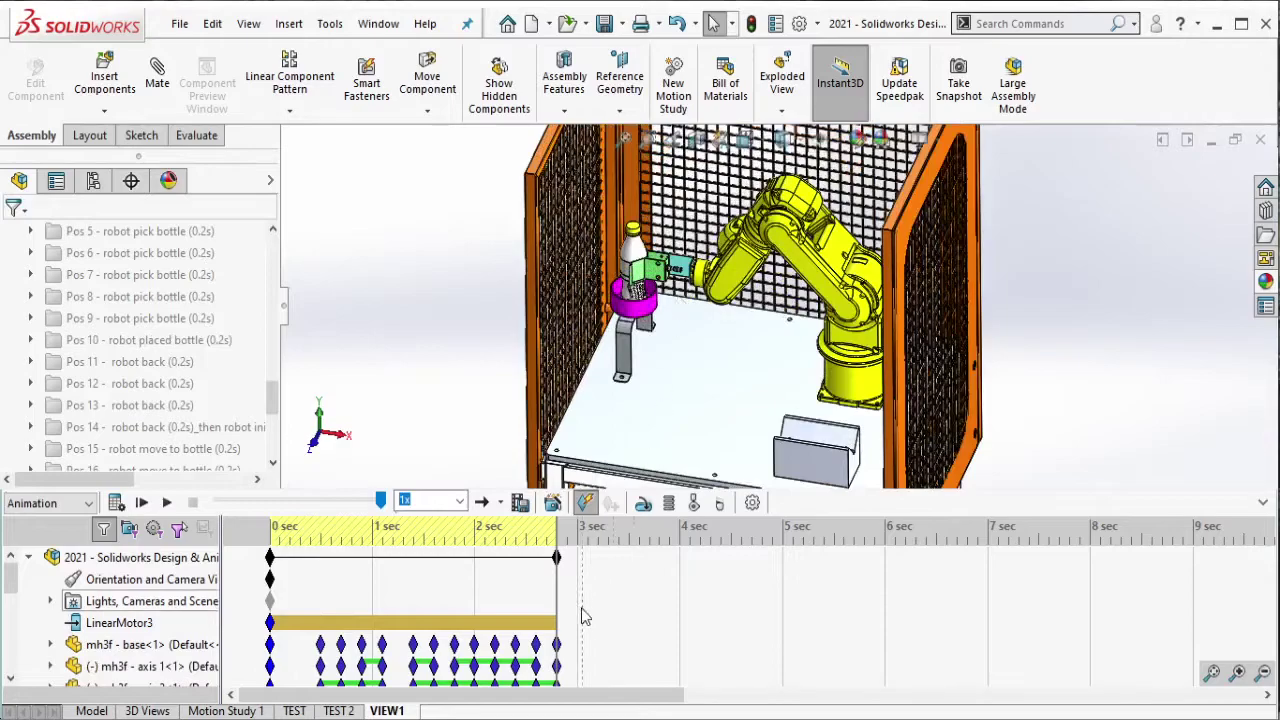
pyautogui.moveTo(560, 564)
pyautogui.mouseDown()
pyautogui.moveTo(611, 583)
pyautogui.moveTo(556, 558)
pyautogui.mouseUp()
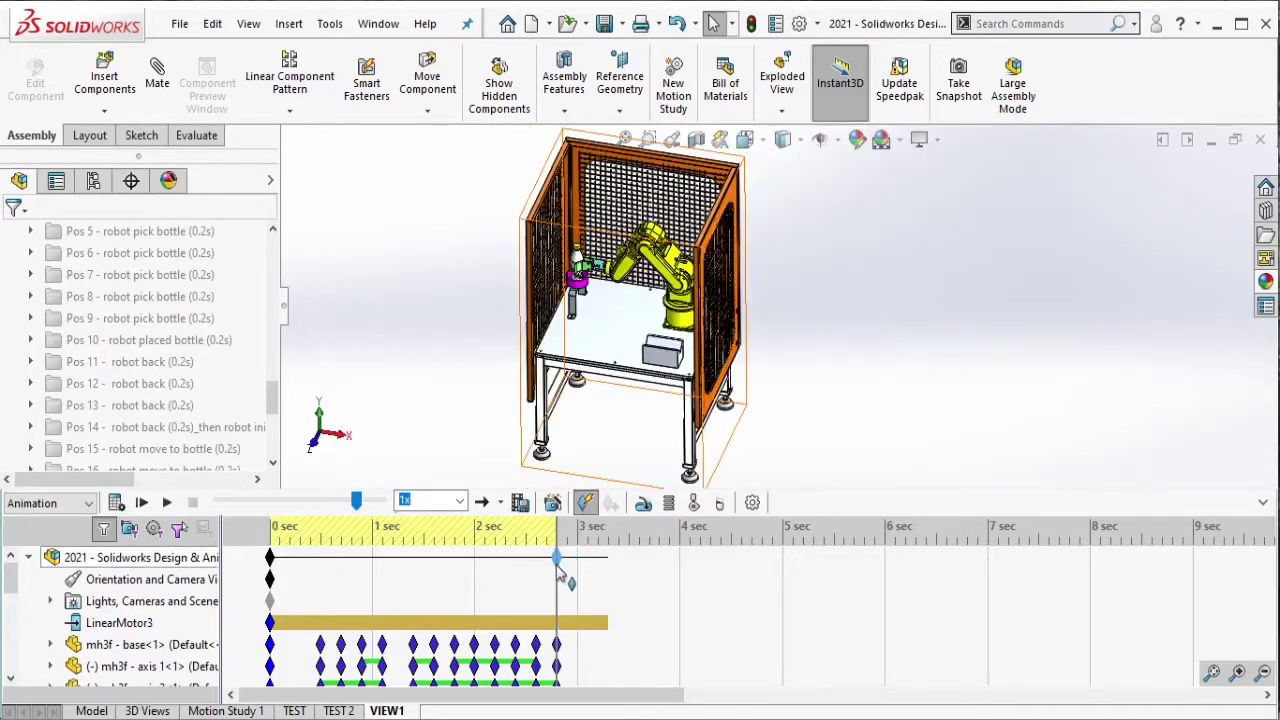
# Recalculate the study and set its end time to about 3.3 s.
pyautogui.click(115, 502)
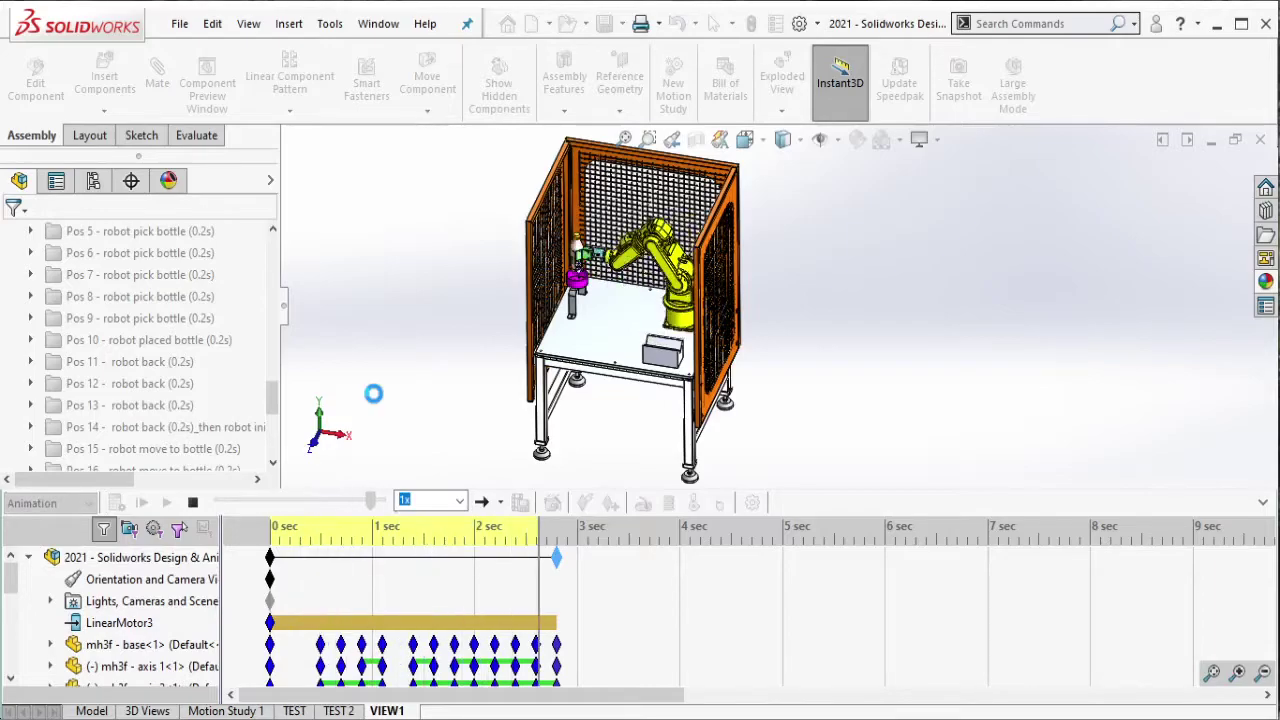
pyautogui.moveTo(556, 558); pyautogui.dragTo(617, 582)
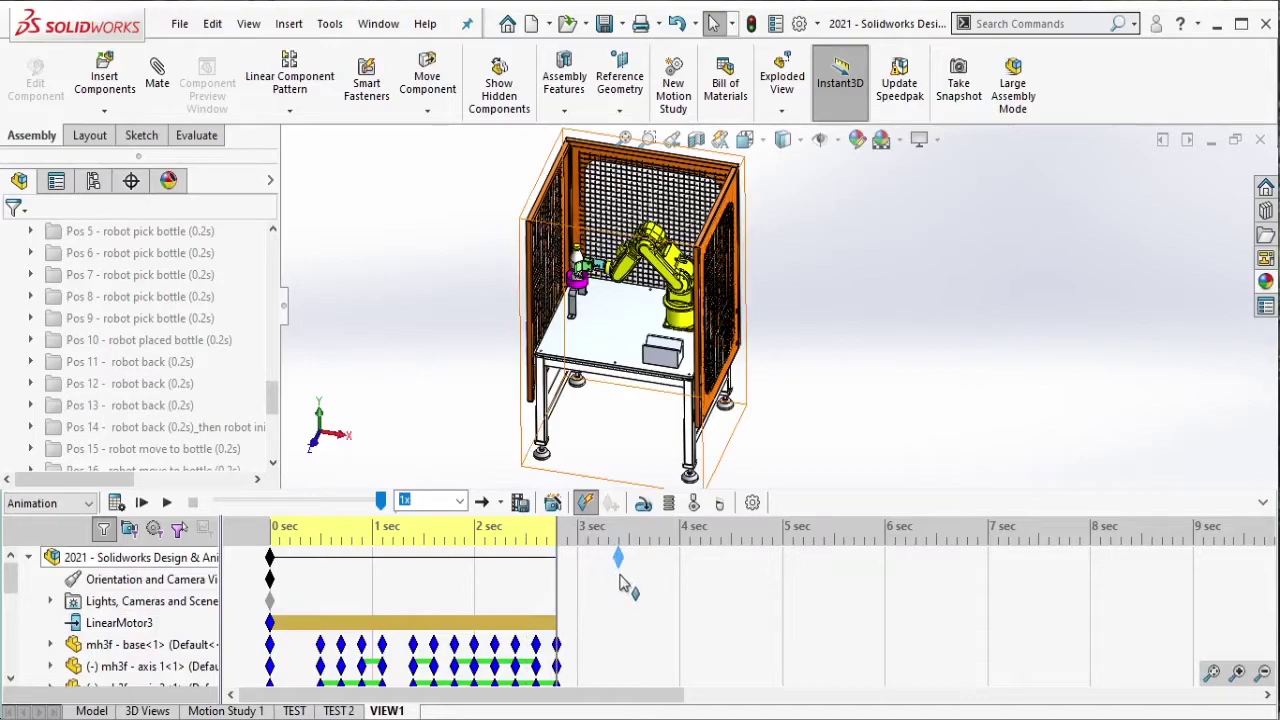
pyautogui.moveTo(612, 587); pyautogui.dragTo(612, 587)
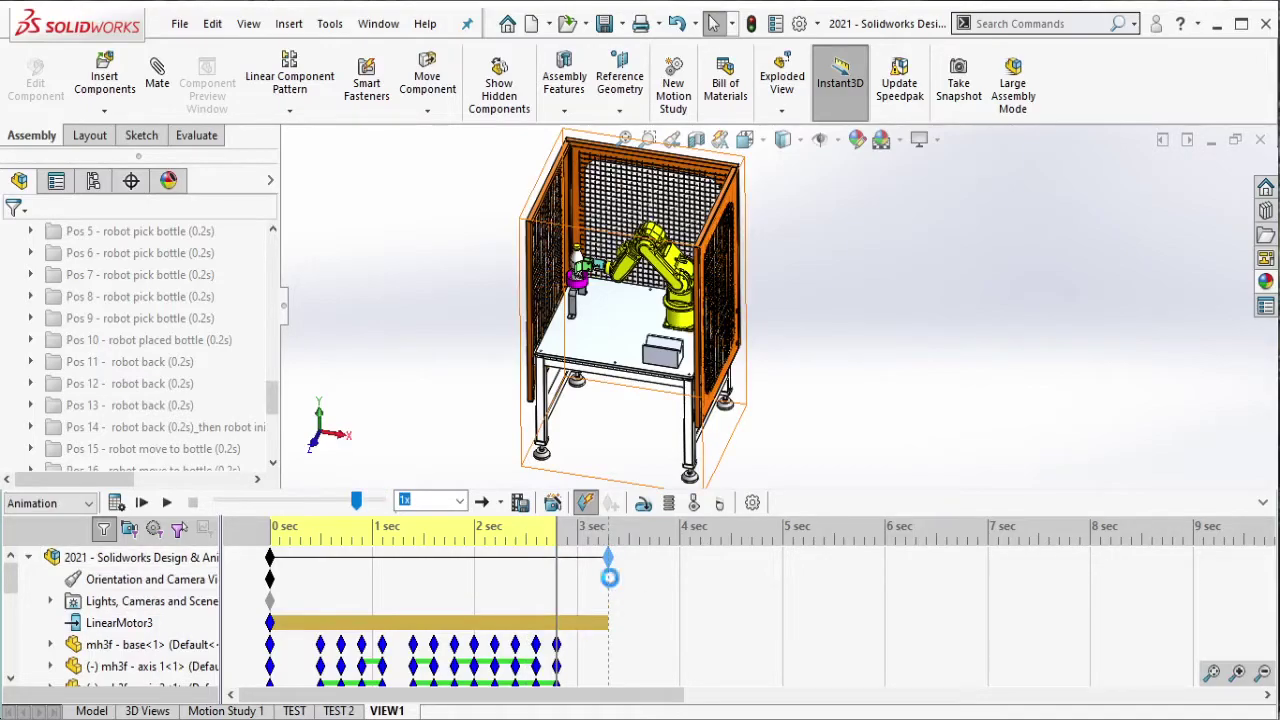
pyautogui.scroll(-5, 583, 604)
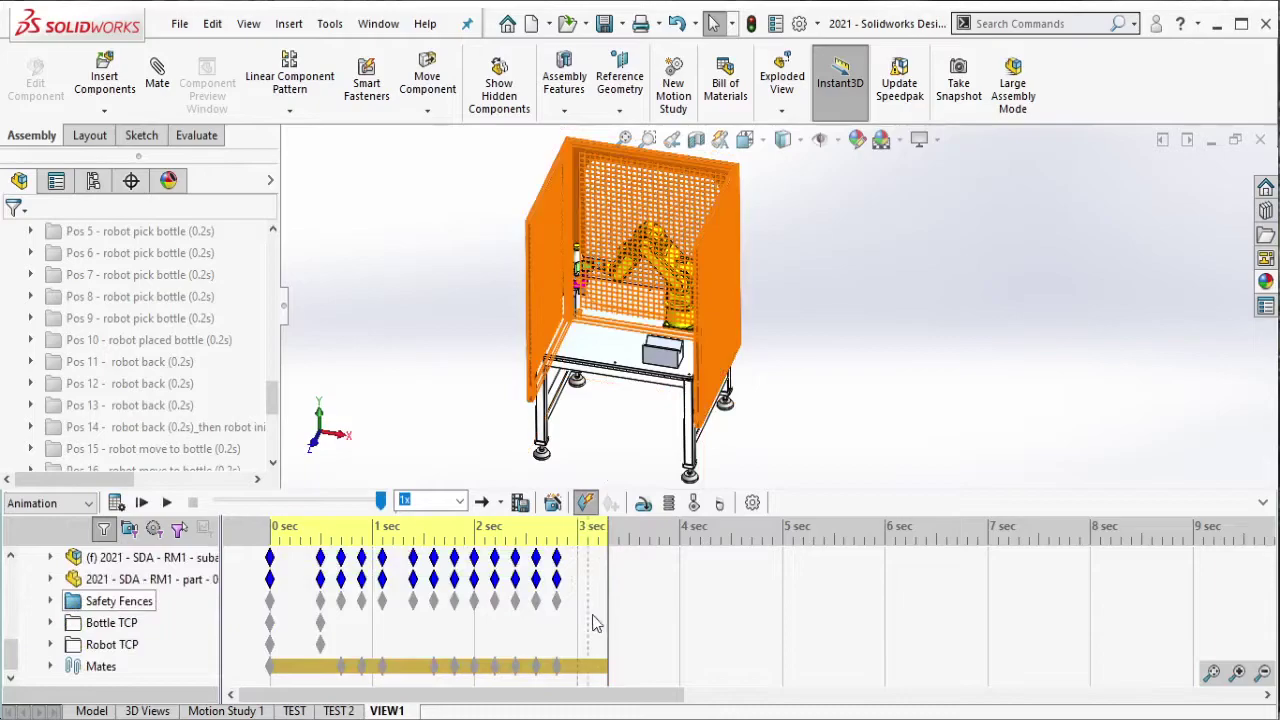
pyautogui.scroll(3, 585, 630)
pyautogui.scroll(3, 570, 642)
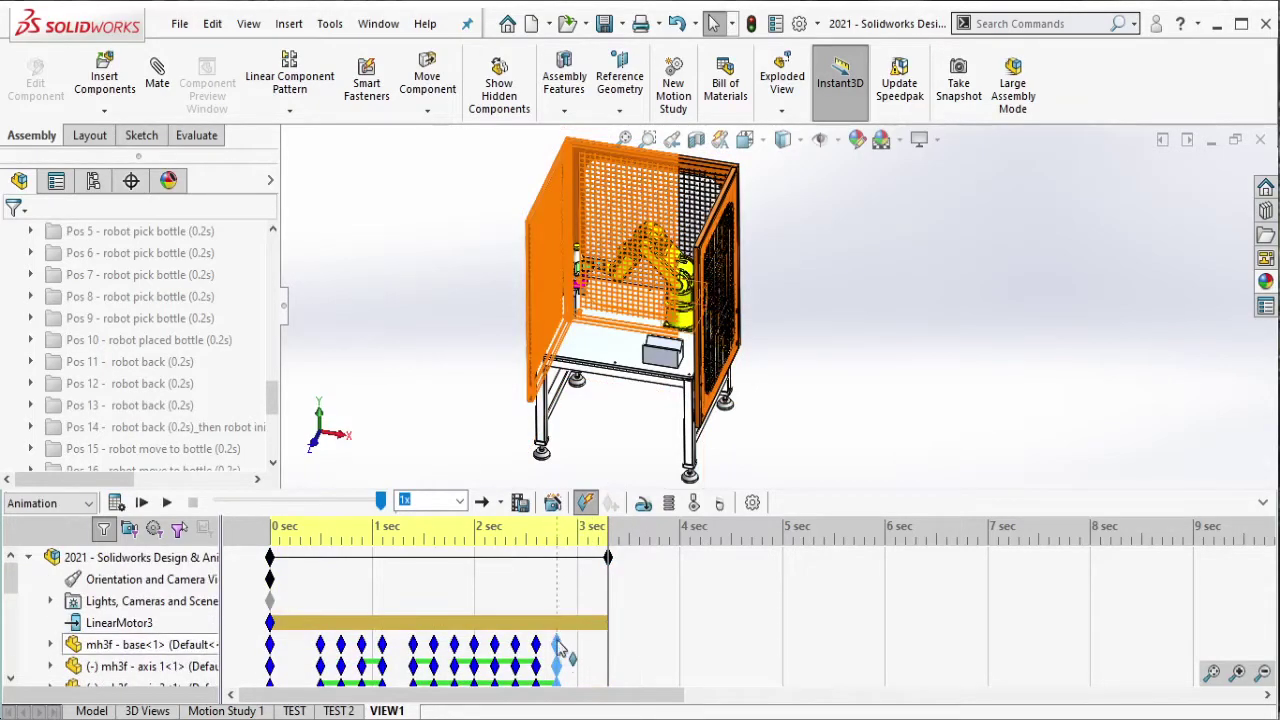
# Copy the final robot pose keys and paste them at 3.3 s as a hold.
pyautogui.rightClick(560, 650)
pyautogui.click(604, 482)
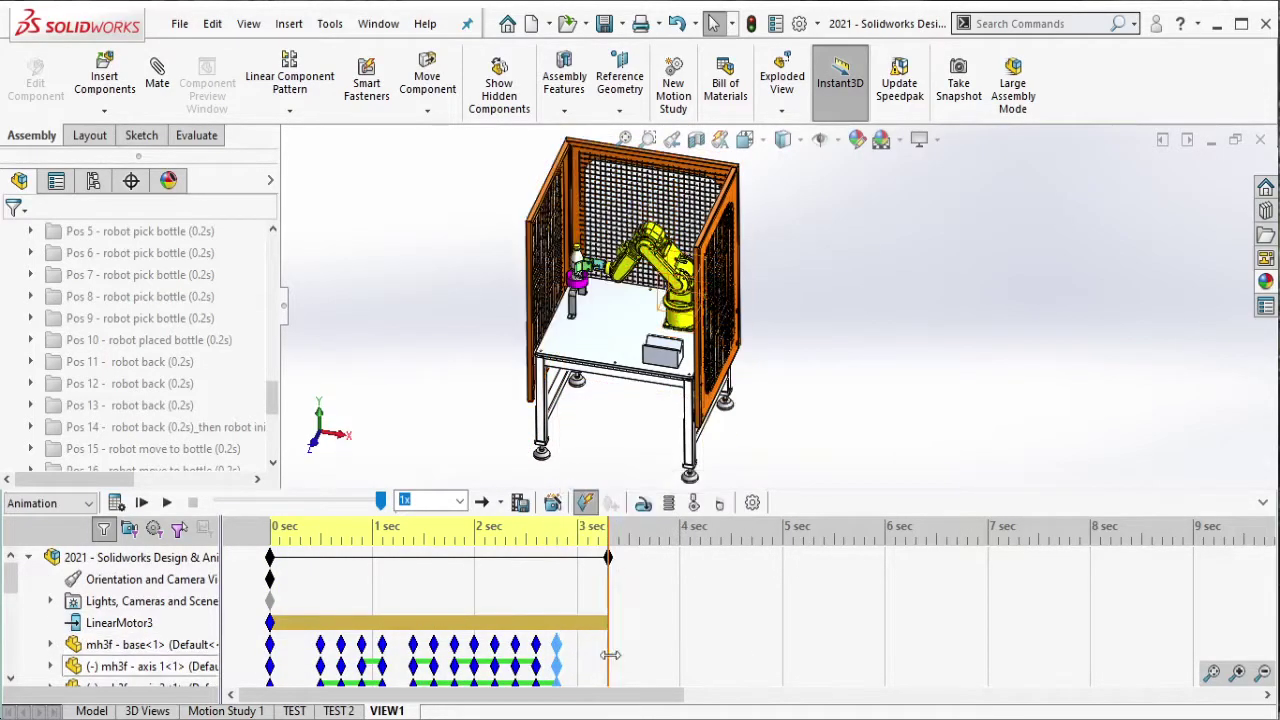
pyautogui.rightClick(610, 655)
pyautogui.click(640, 590)
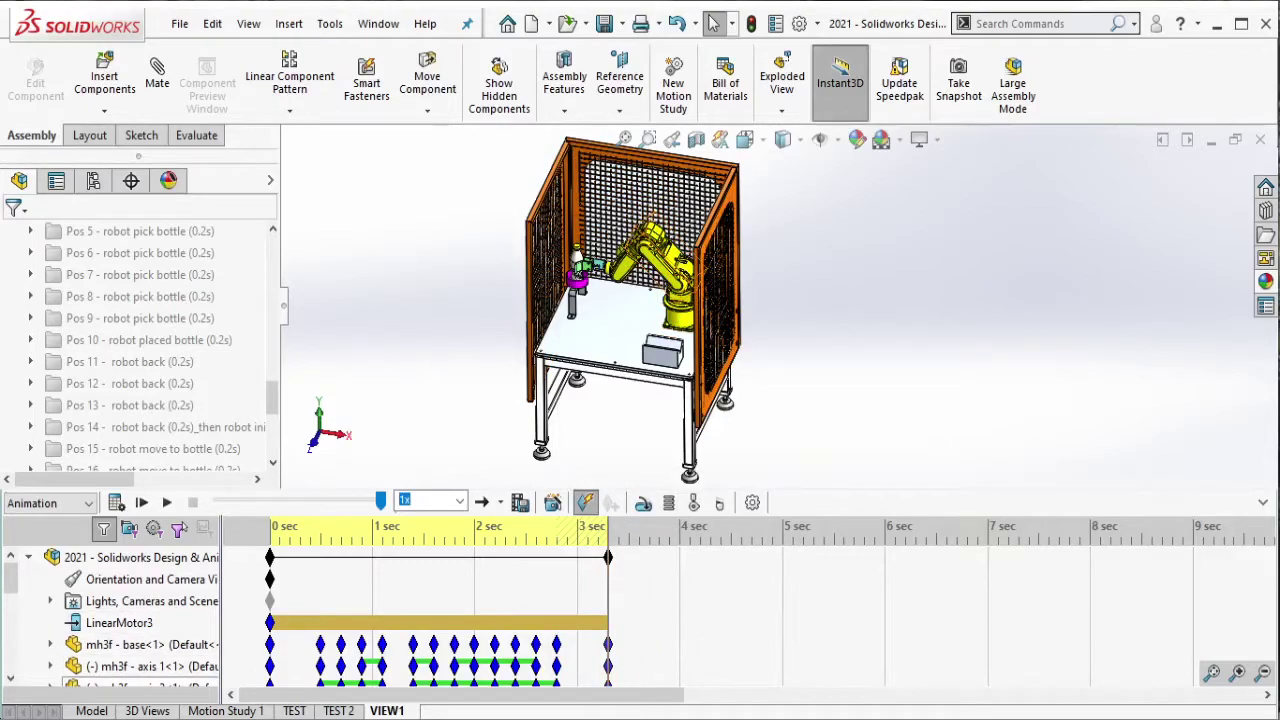
# Check the Notepad position list ending with POS10 and DELAY.
pyautogui.hotkey('alt', 'Tab')
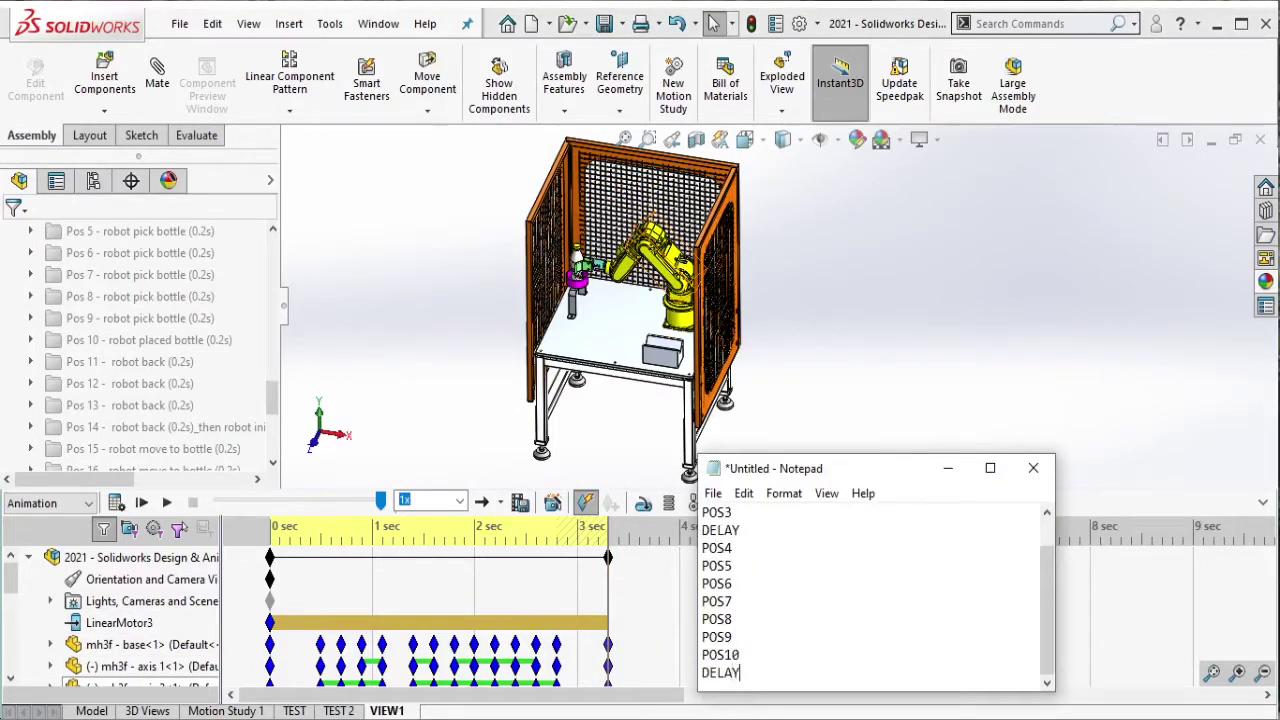
pyautogui.hotkey('alt', 'Tab')
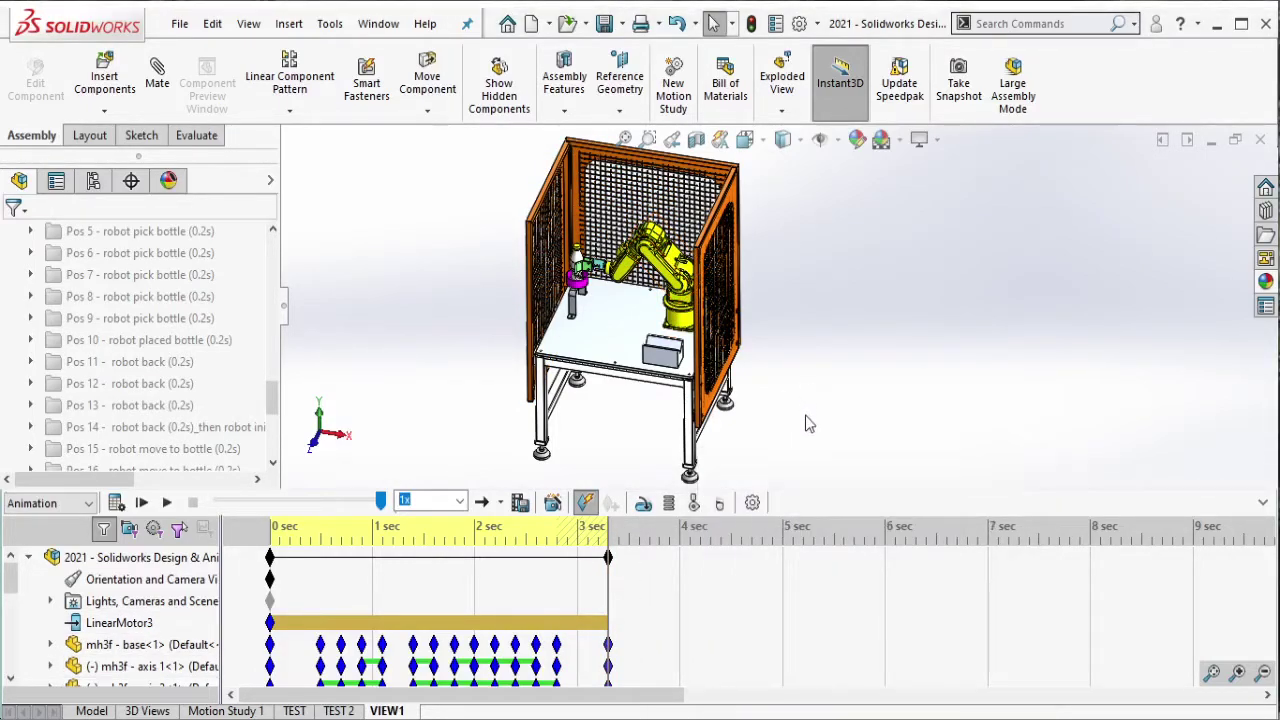
pyautogui.hotkey('alt', 'Tab')
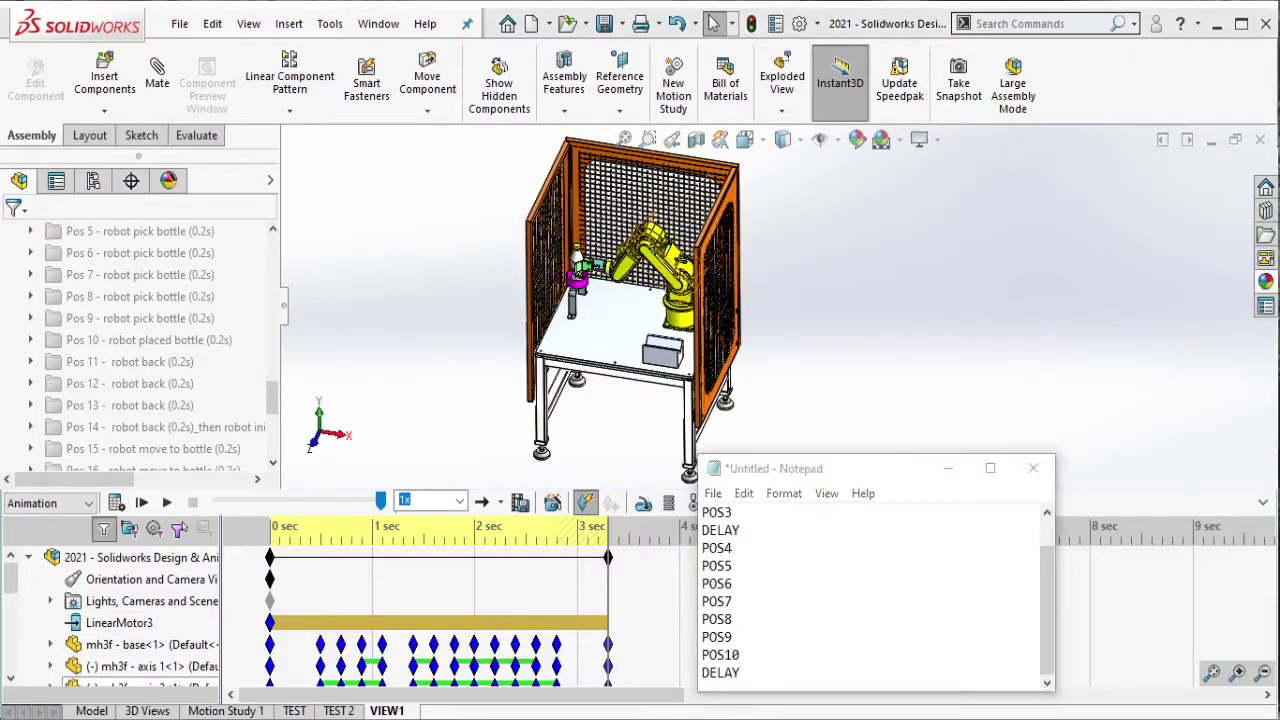
pyautogui.hotkey('alt', 'Tab')
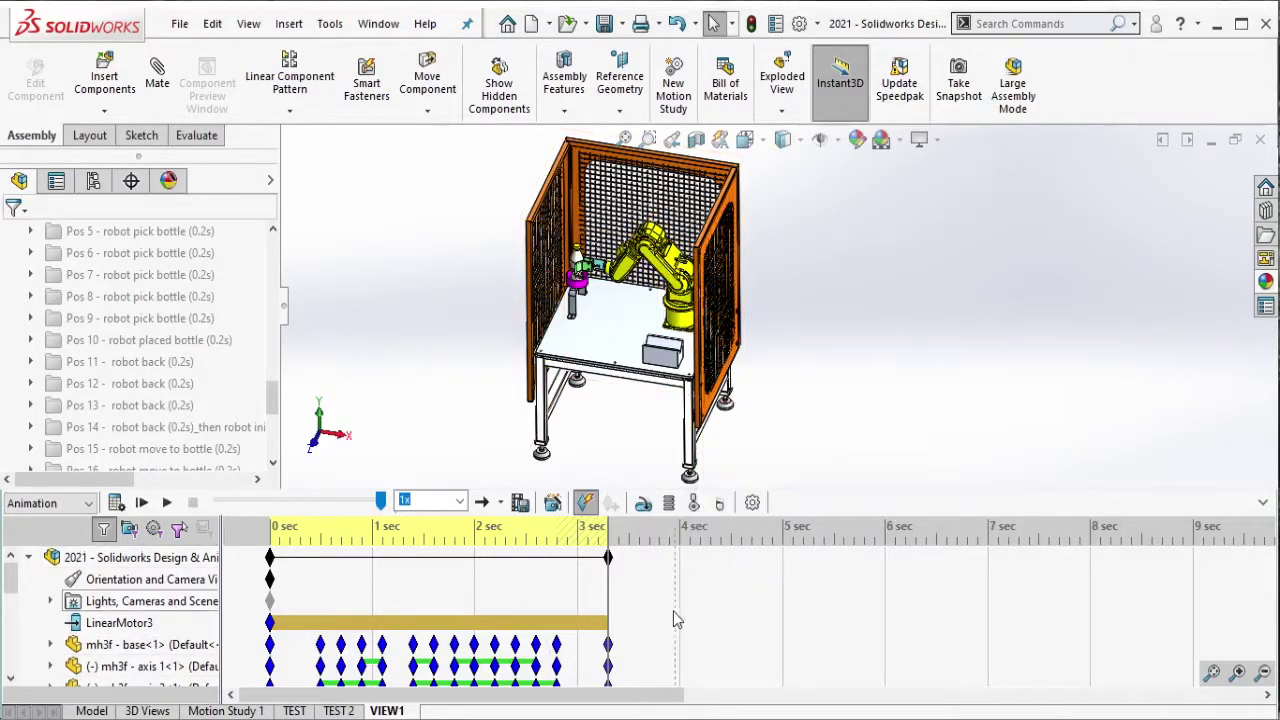
# Extend the study end to about 3.5 s and key the Pos 11 robot-back pose.
pyautogui.click(629, 574)
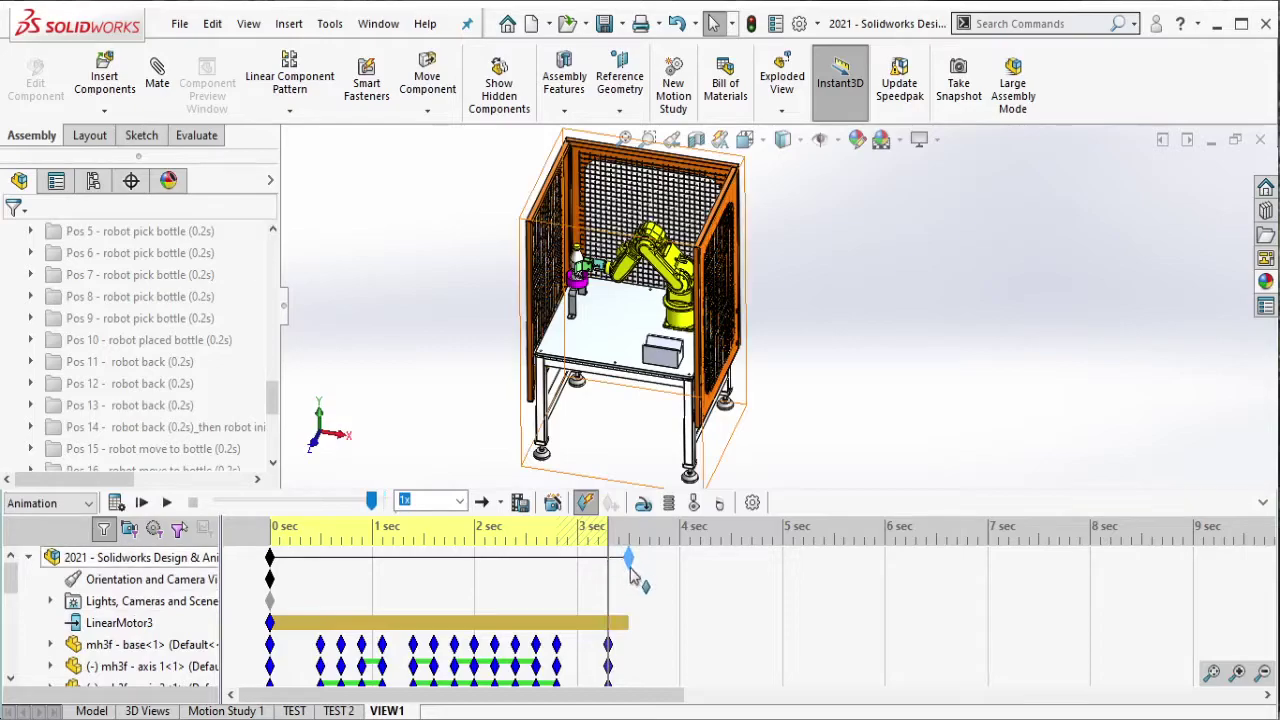
pyautogui.click(150, 362)
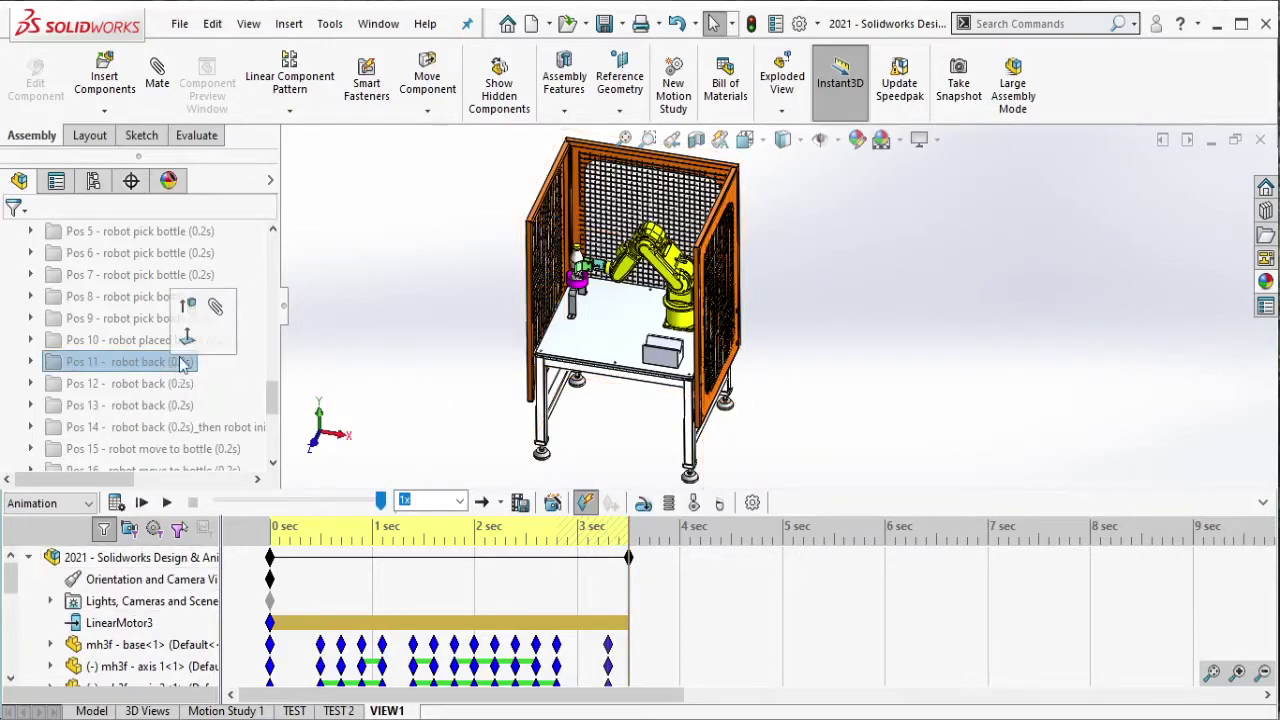
pyautogui.click(190, 309)
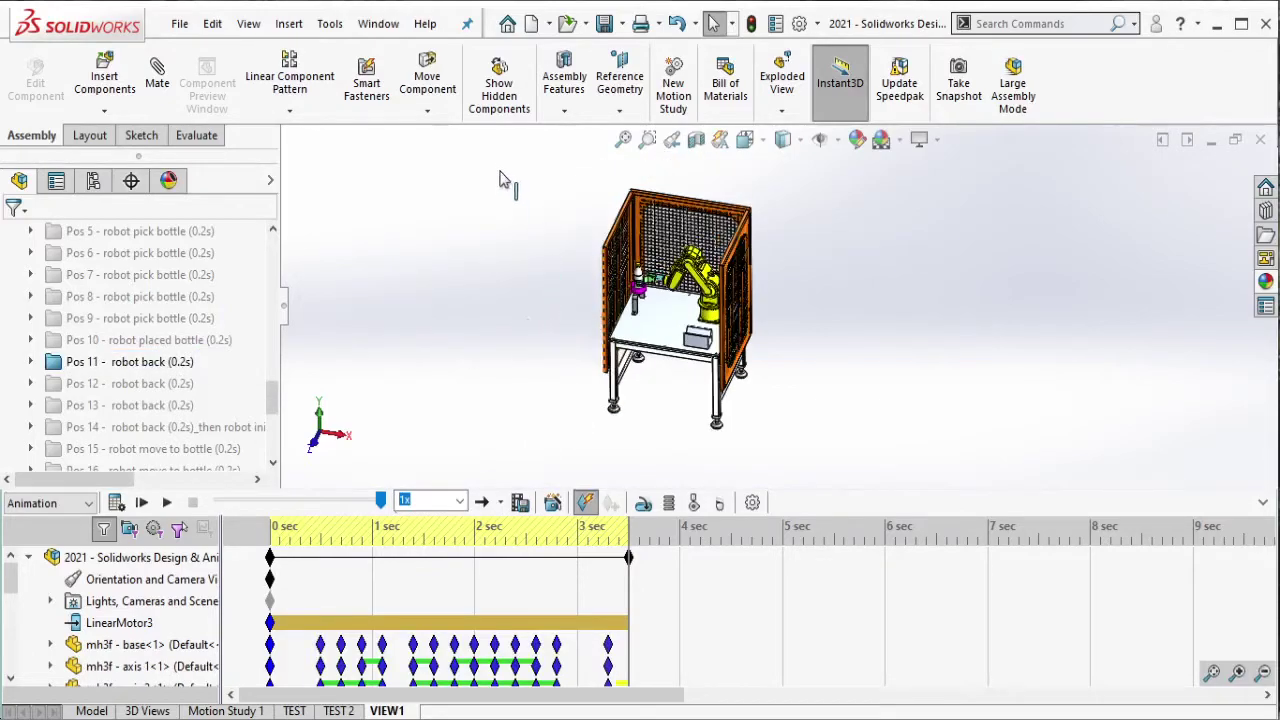
pyautogui.moveTo(494, 154); pyautogui.dragTo(838, 486)
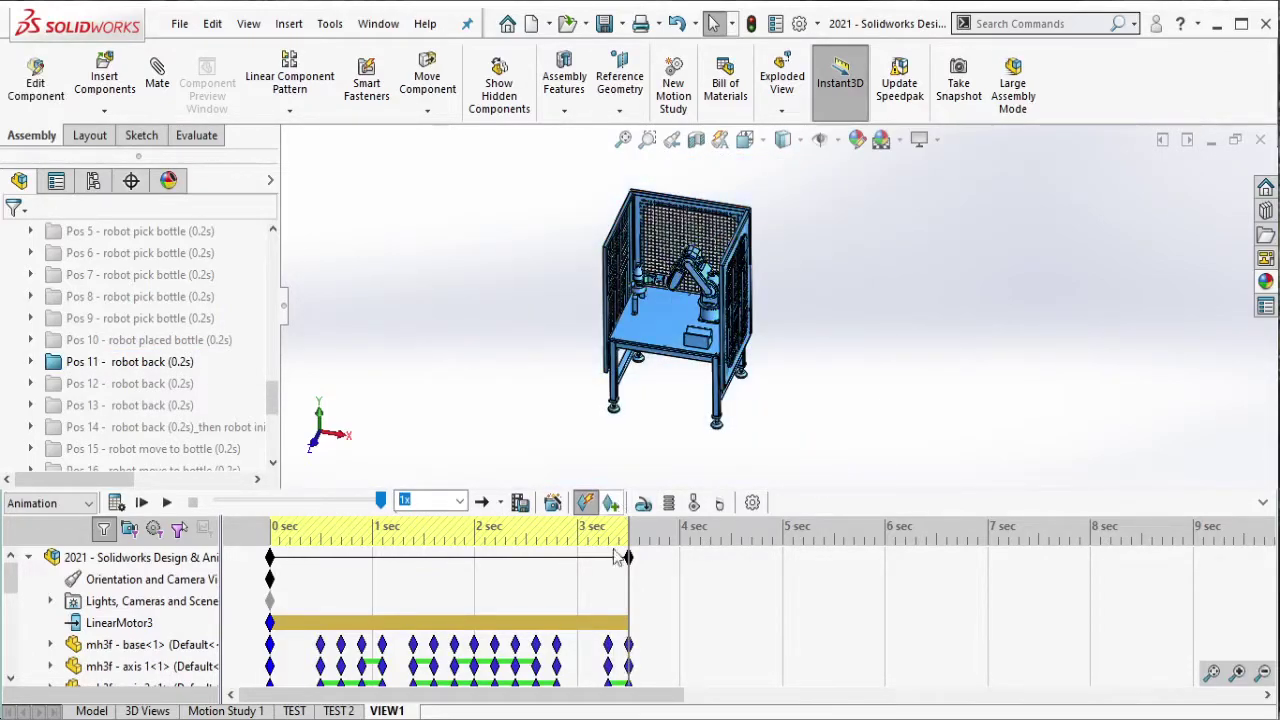
# Add the Pos 11 entry to the Notepad list, then suppress Pos 11 again.
pyautogui.hotkey('alt', 'Tab')
pyautogui.press('Return')
pyautogui.write('POS11')
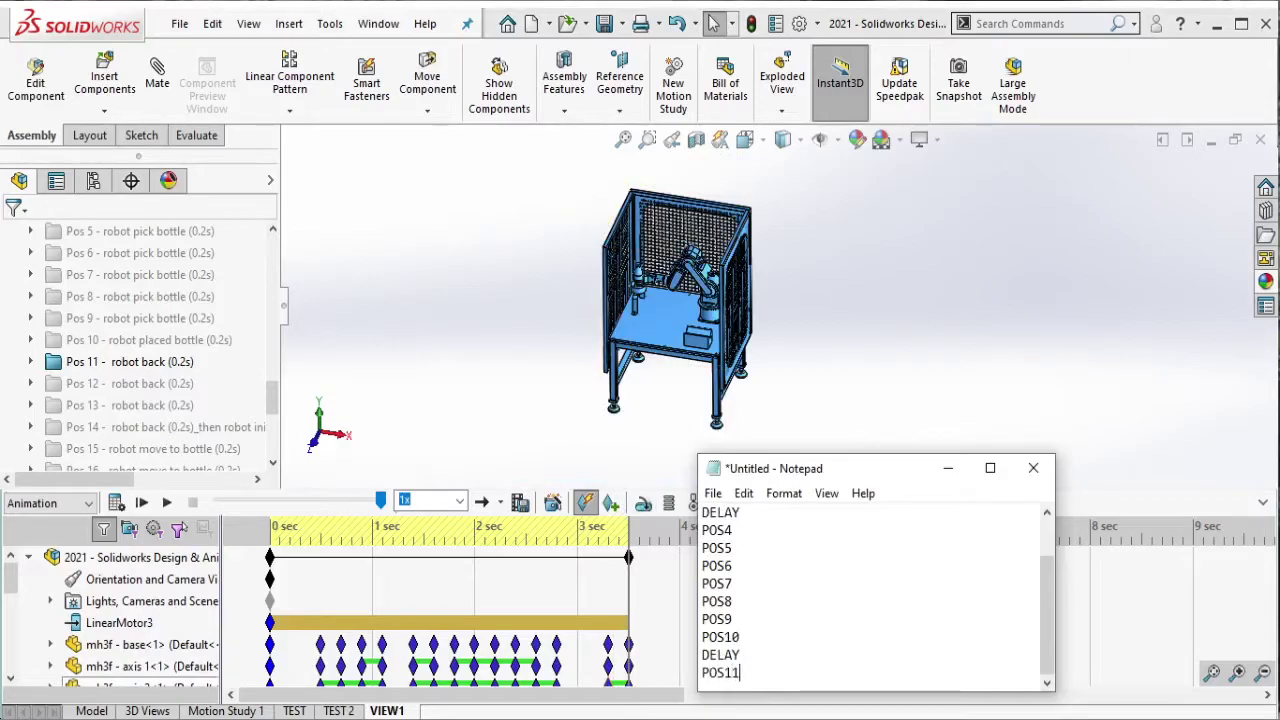
pyautogui.hotkey('alt', 'Tab')
pyautogui.click(164, 368)
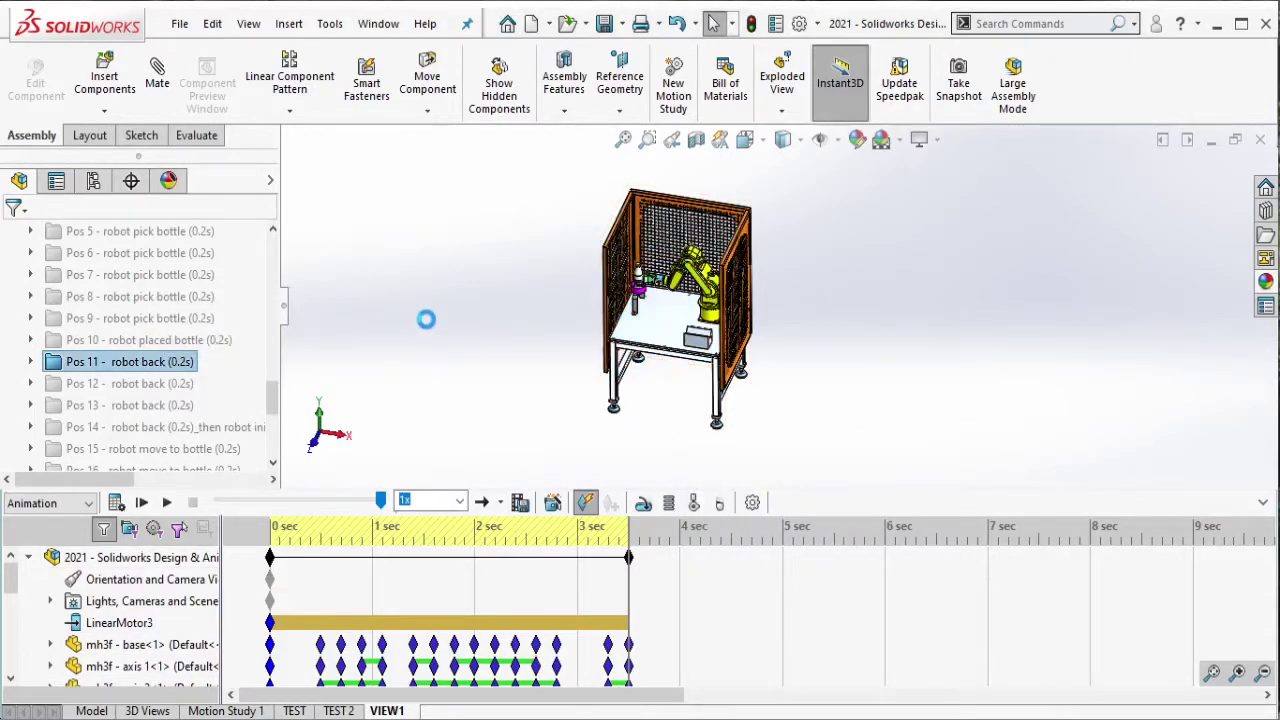
pyautogui.click(432, 330)
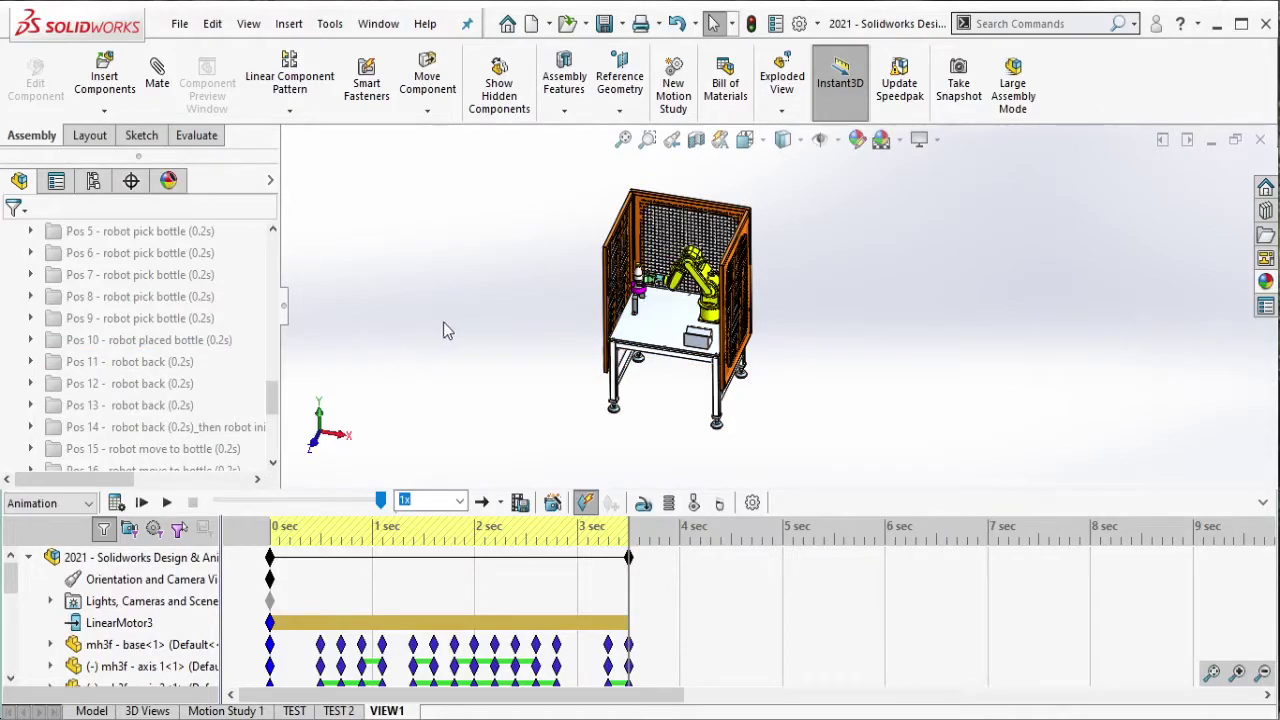
pyautogui.scroll(-2, 755, 226)
pyautogui.scroll(-2, 798, 388)
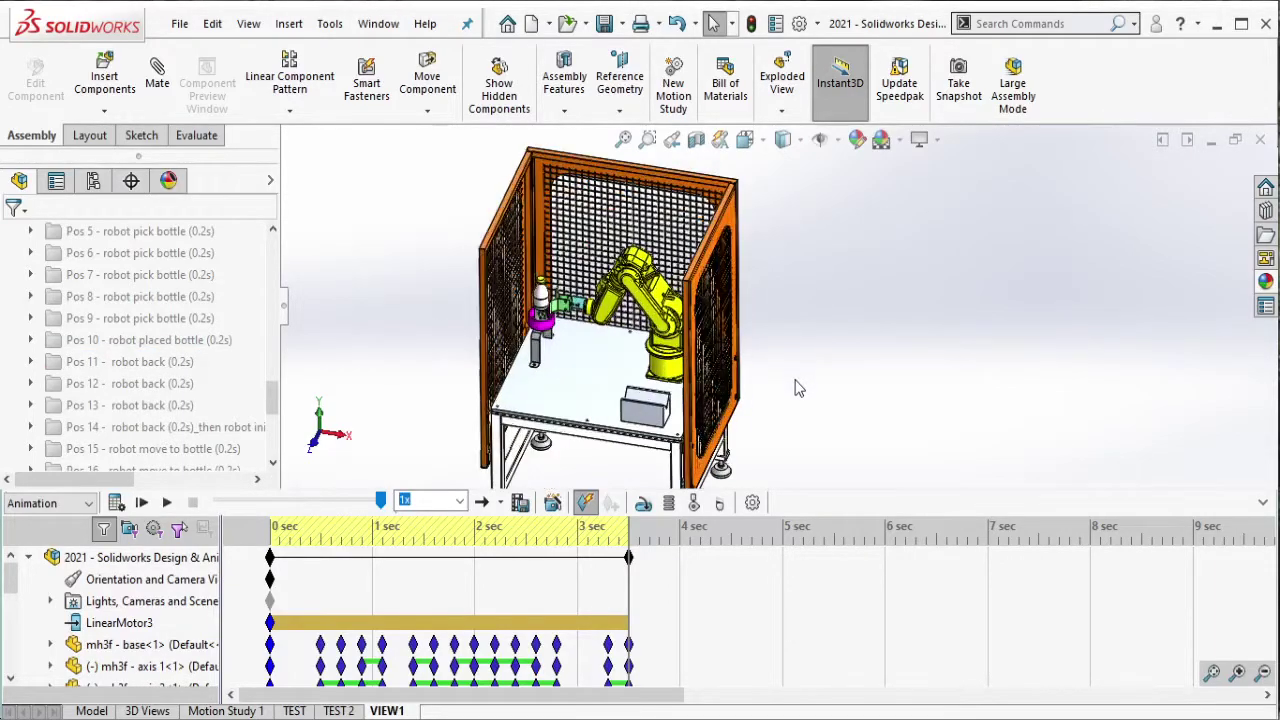
# Extend the end to about 3.7 s and key the Pos 12 robot-back pose for the whole assembly.
pyautogui.moveTo(628, 557); pyautogui.dragTo(655, 578)
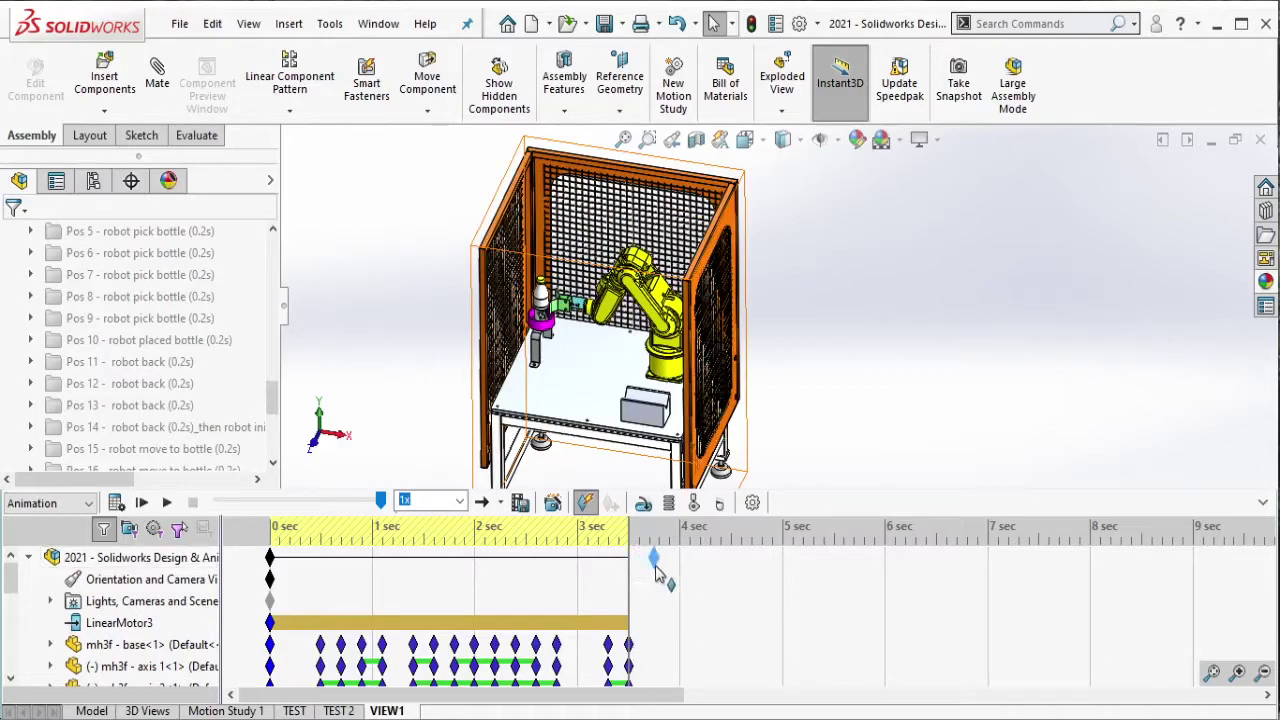
pyautogui.hotkey('alt', 'Tab')
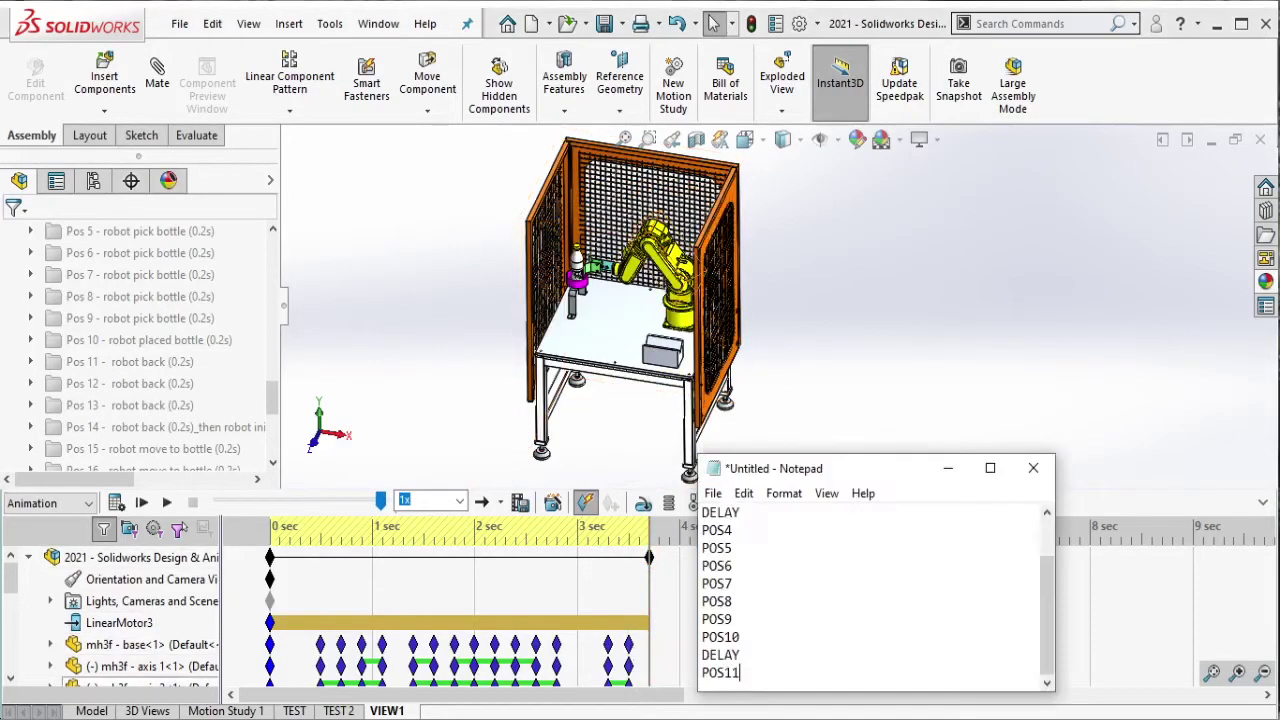
pyautogui.click(390, 432)
pyautogui.click(198, 385)
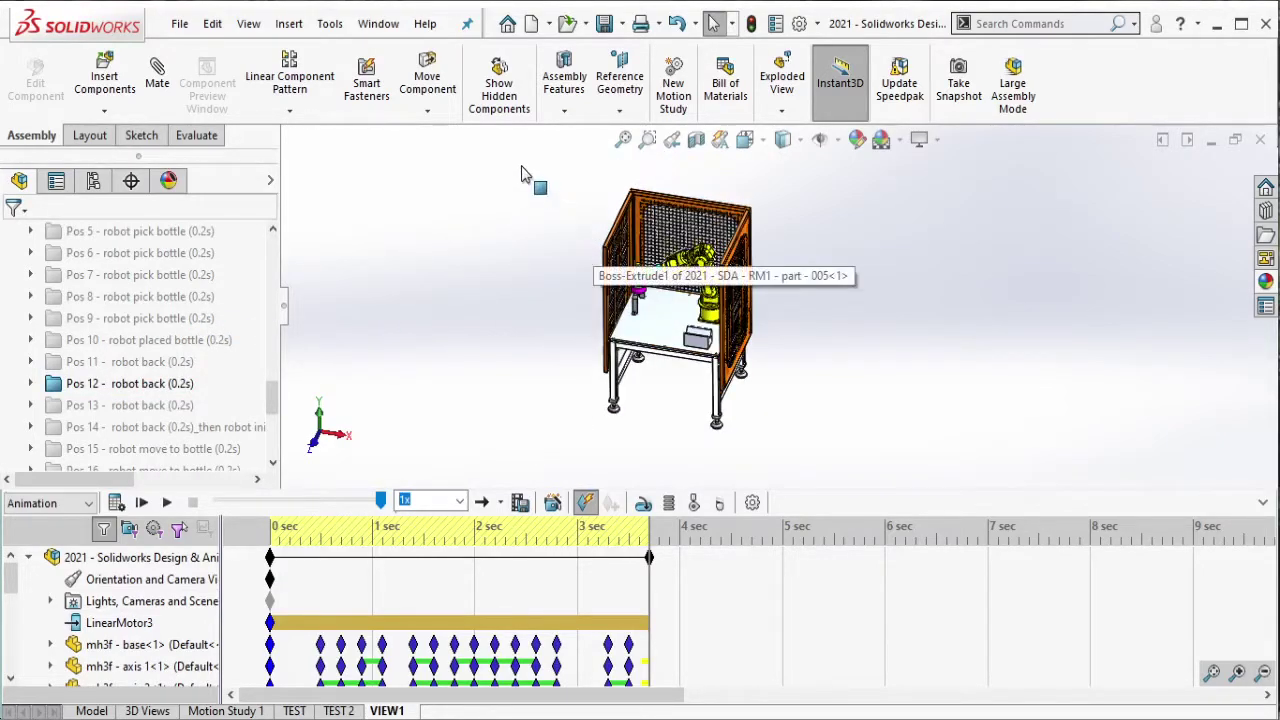
pyautogui.moveTo(521, 164); pyautogui.dragTo(838, 456)
pyautogui.click(611, 503)
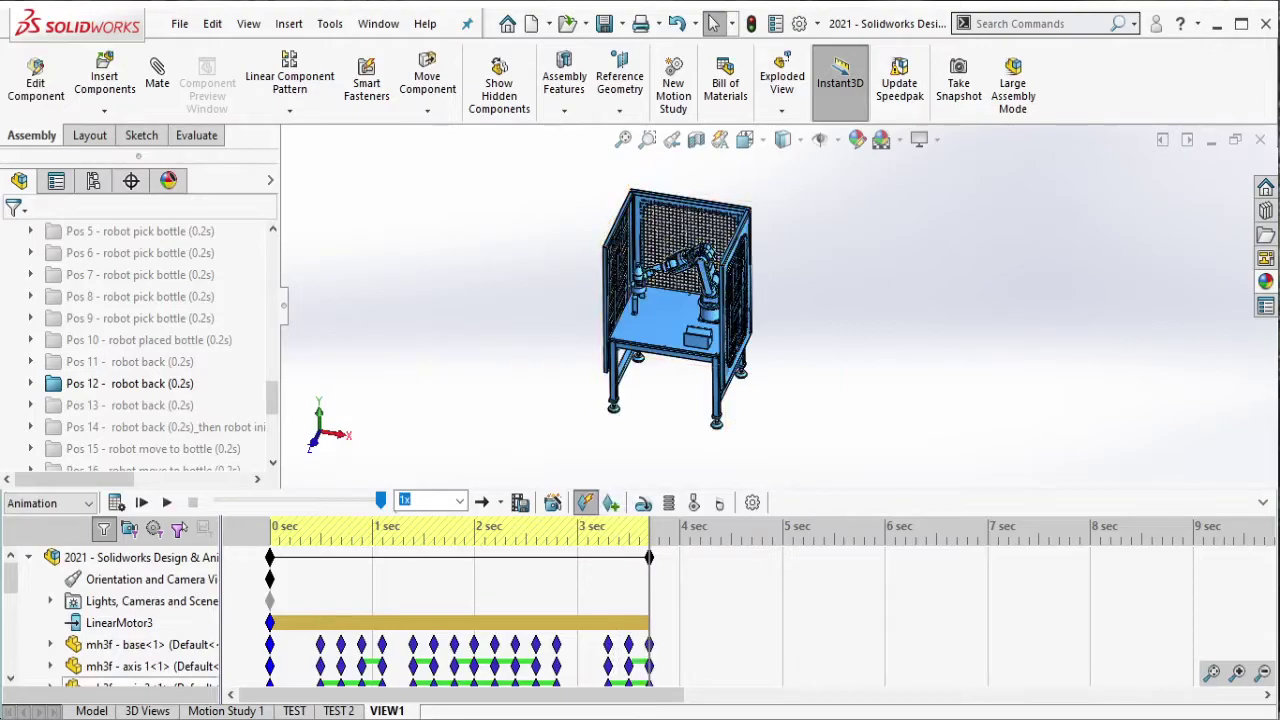
# Log POS12 in Notepad and suppress Pos 12 again.
pyautogui.hotkey('alt', 'Tab')
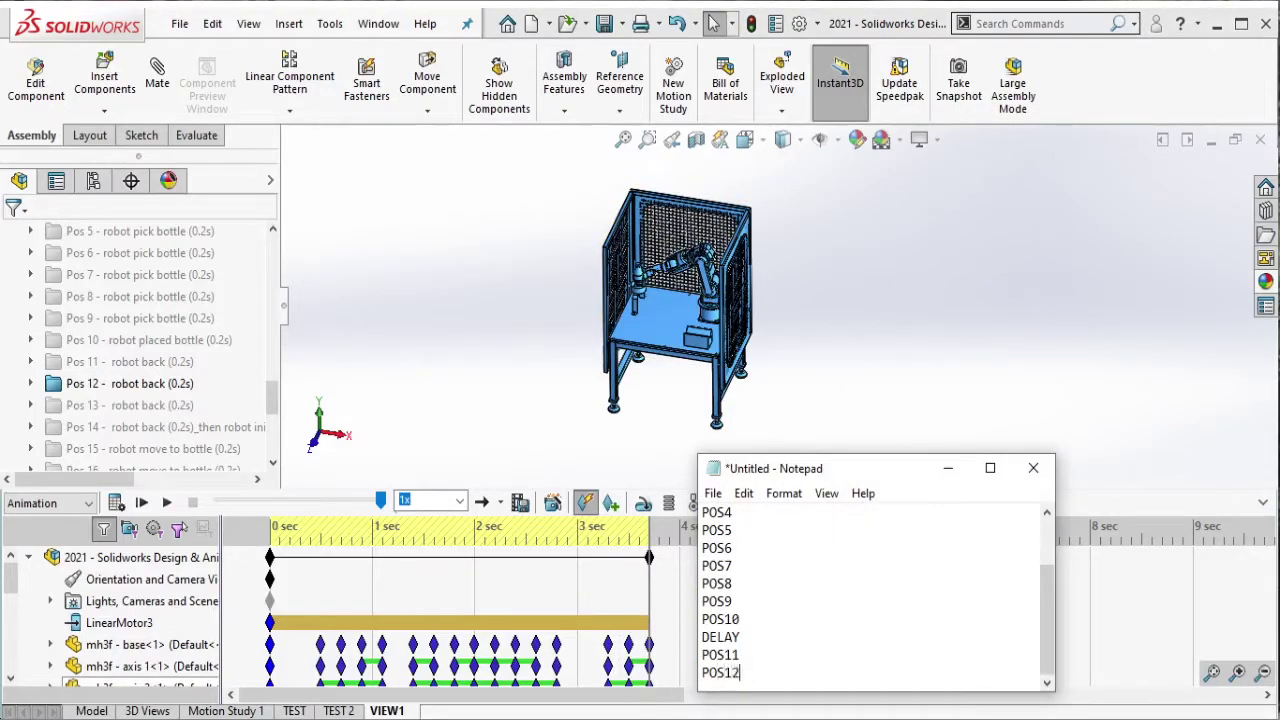
pyautogui.hotkey('alt', 'Tab')
pyautogui.click(146, 392)
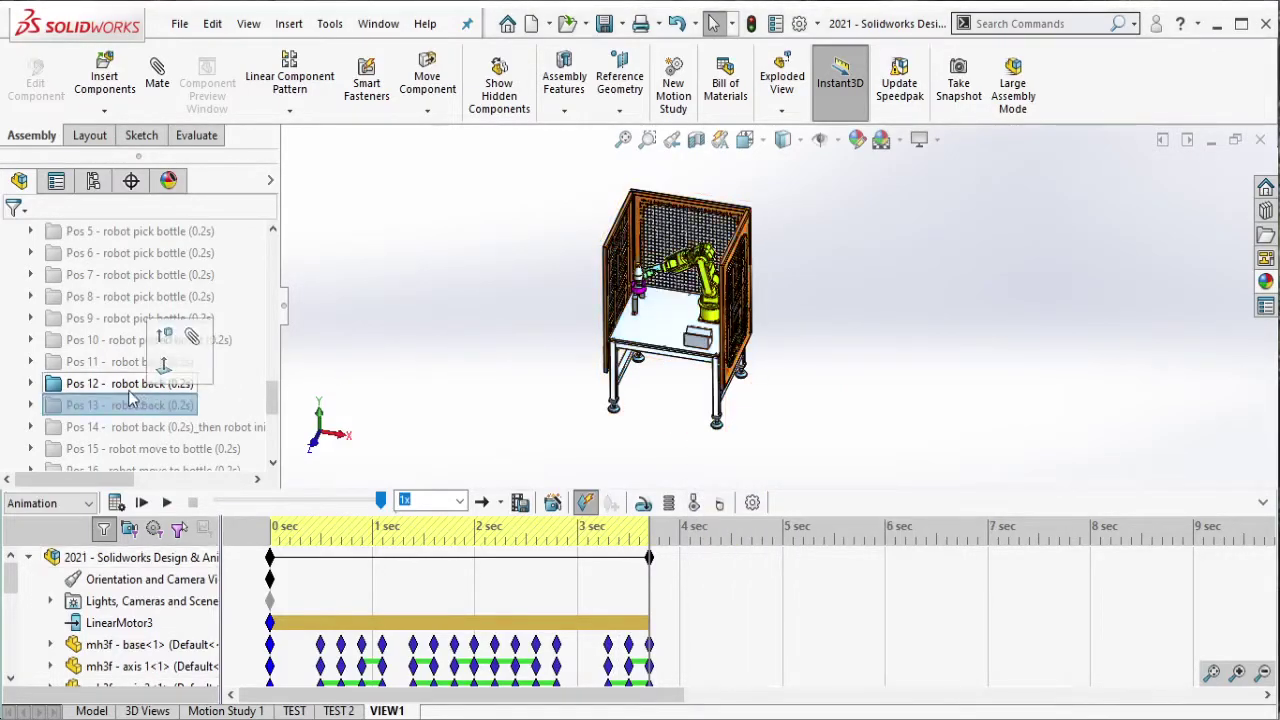
pyautogui.click(484, 371)
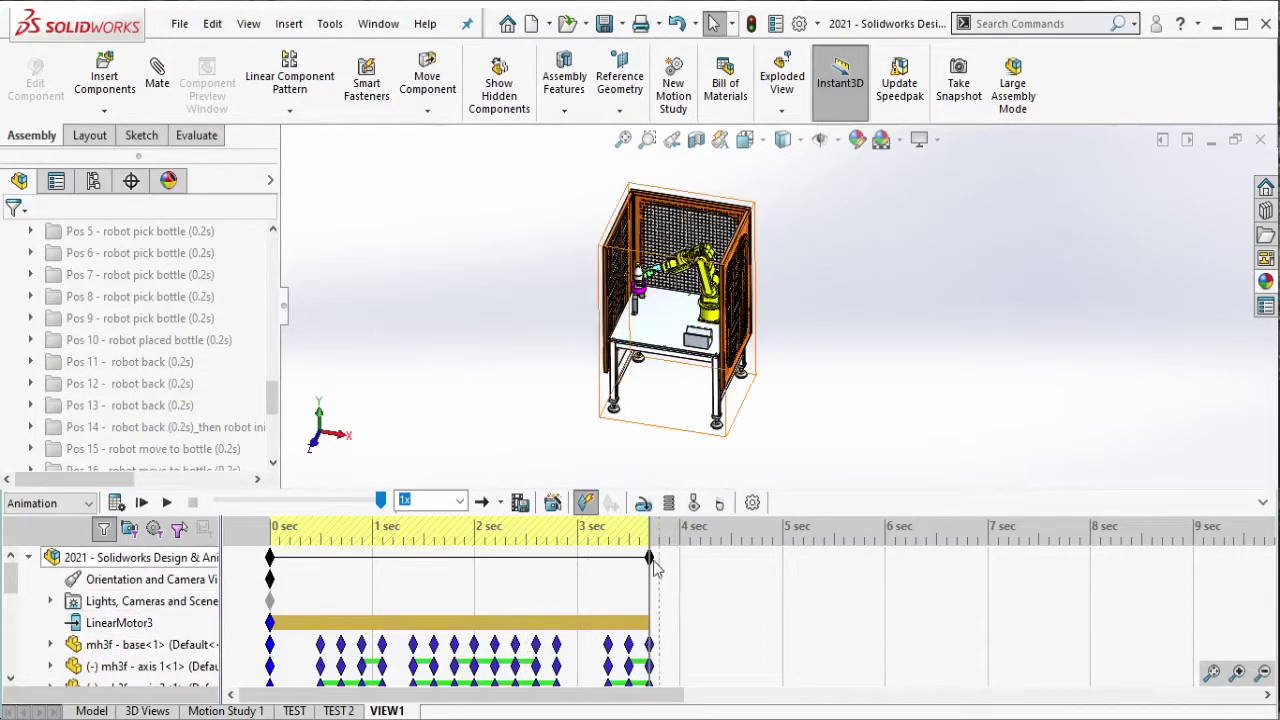
# Extend the end to about 3.9 s and key the Pos 13 robot-back pose for the assembly.
pyautogui.moveTo(649, 557); pyautogui.dragTo(668, 587)
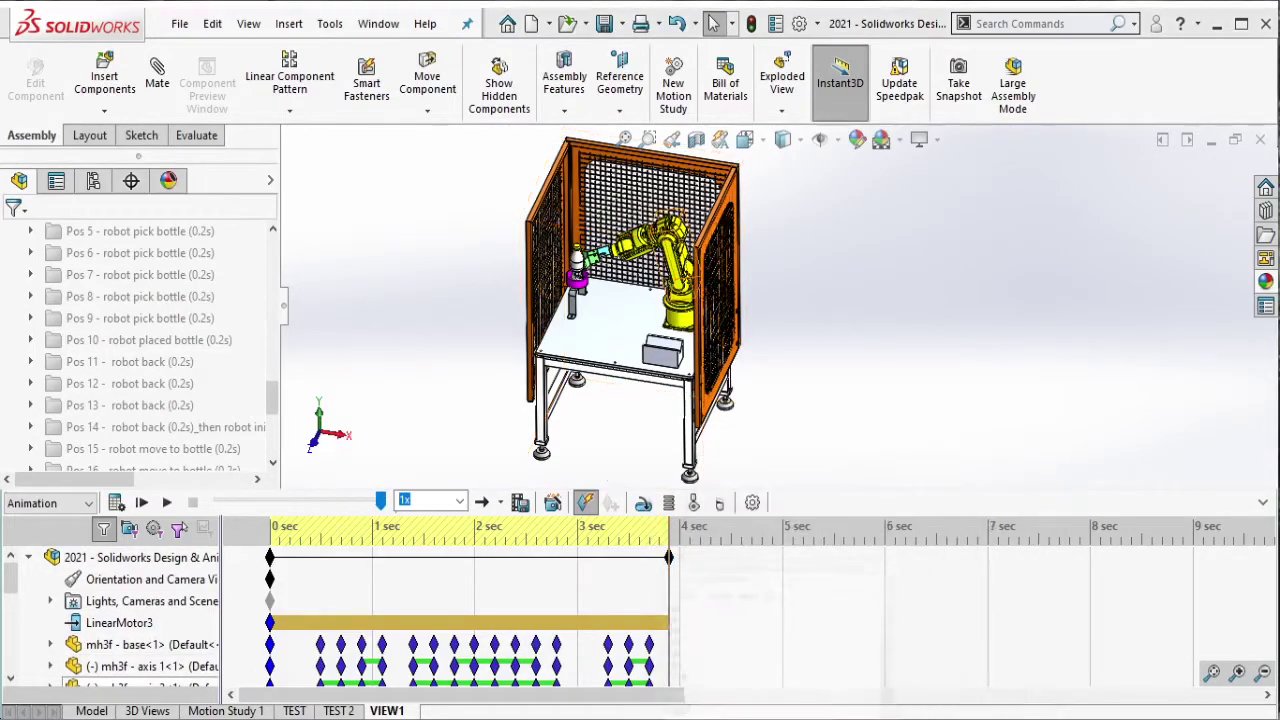
pyautogui.click(130, 405)
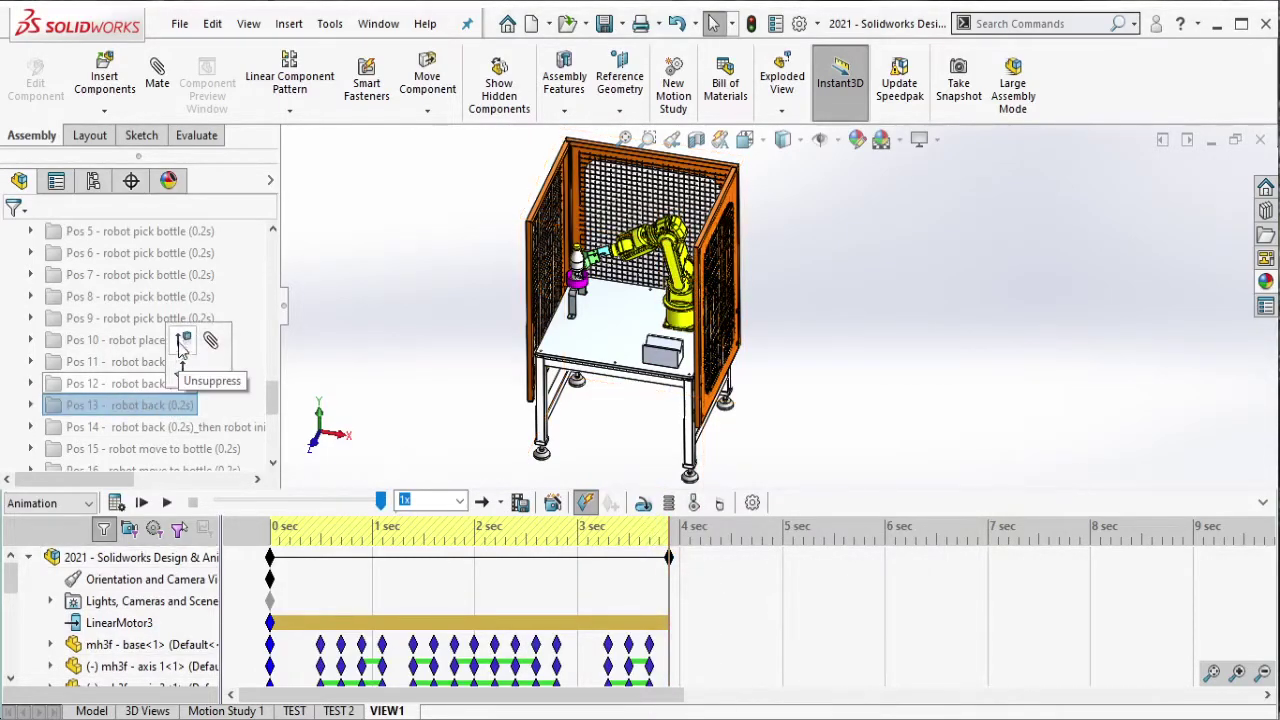
pyautogui.click(208, 336)
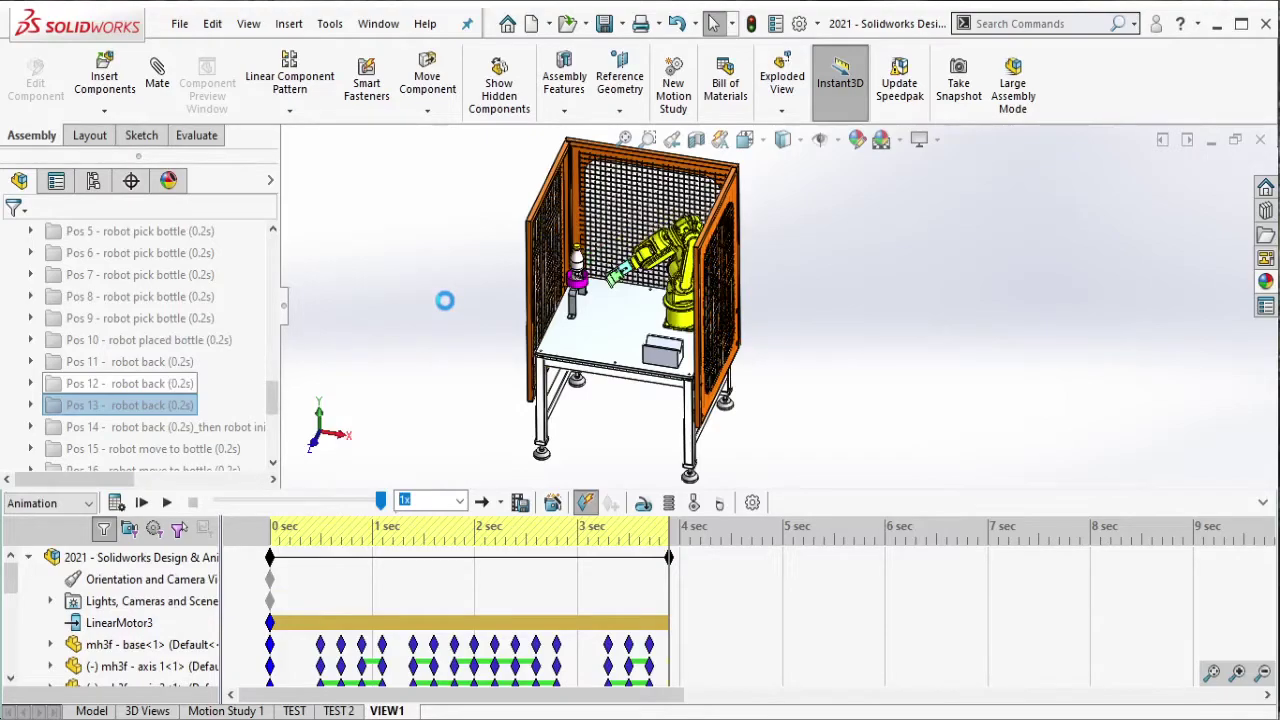
pyautogui.moveTo(530, 180); pyautogui.dragTo(853, 445)
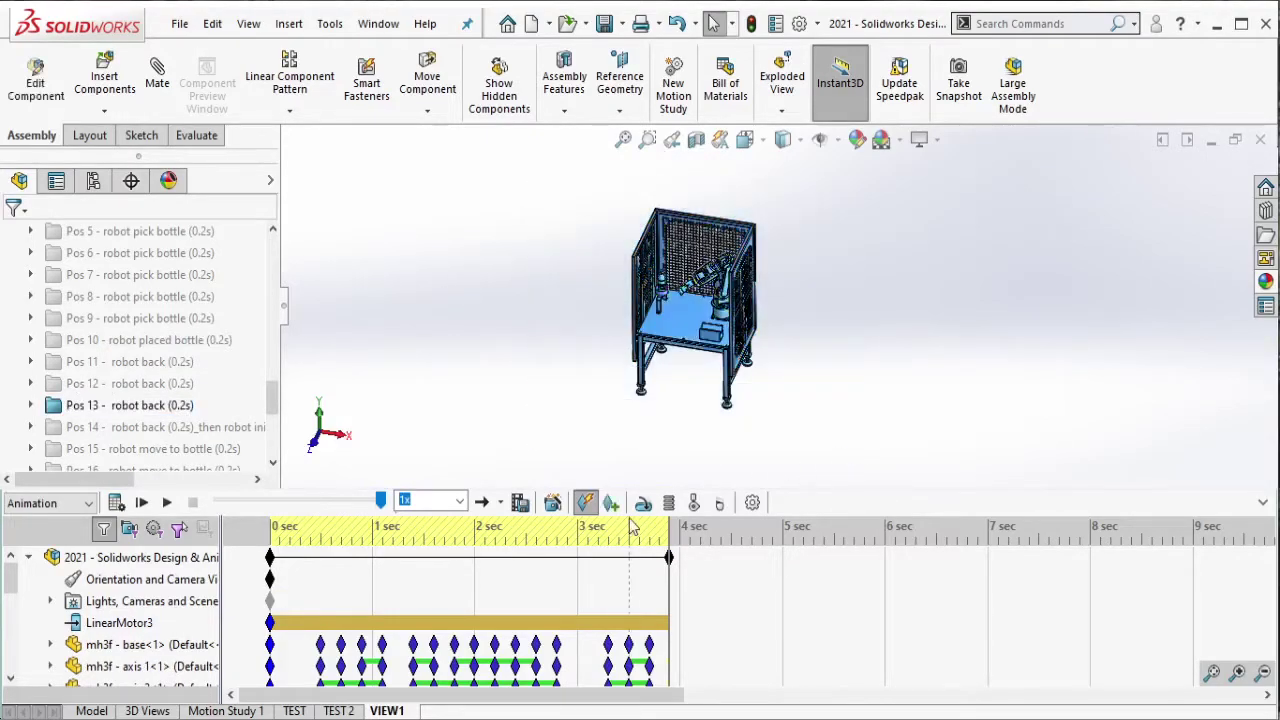
pyautogui.press('Escape')
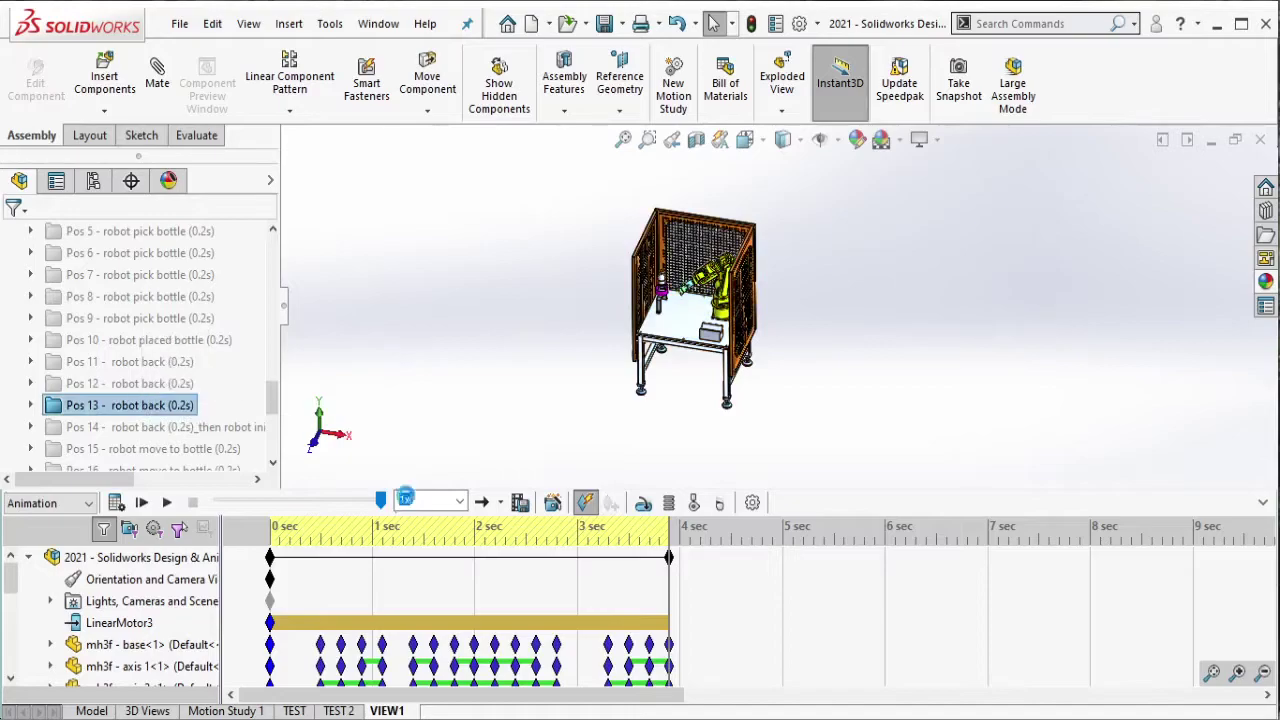
# Add POS13 to the Notepad position list.
pyautogui.hotkey('alt', 'Tab')
pyautogui.press('Return')
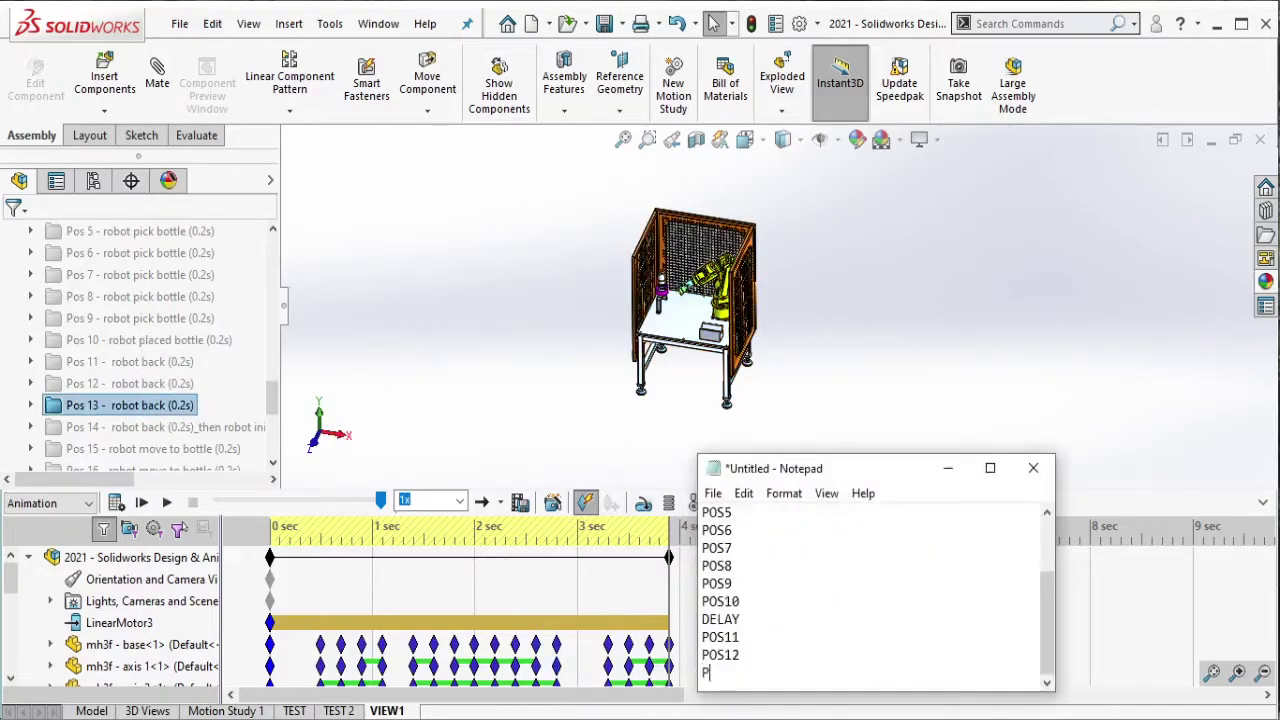
pyautogui.write('OS13')
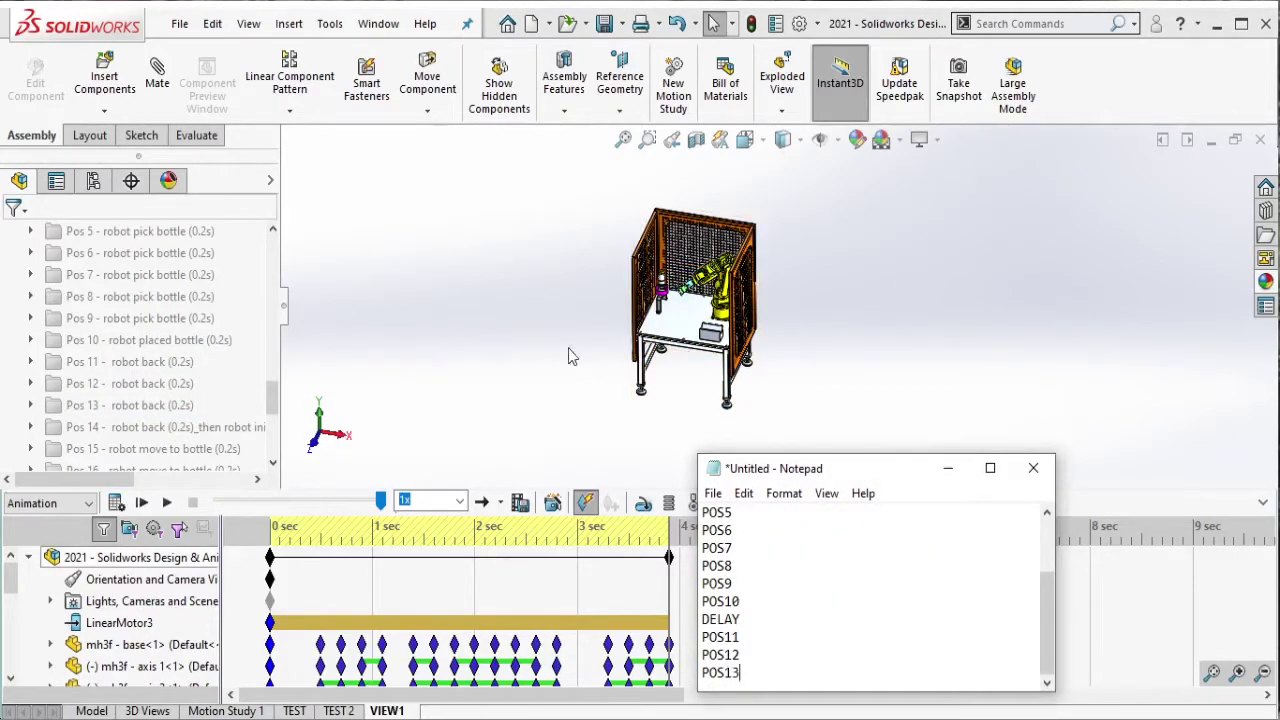
pyautogui.hotkey('alt', 'Tab')
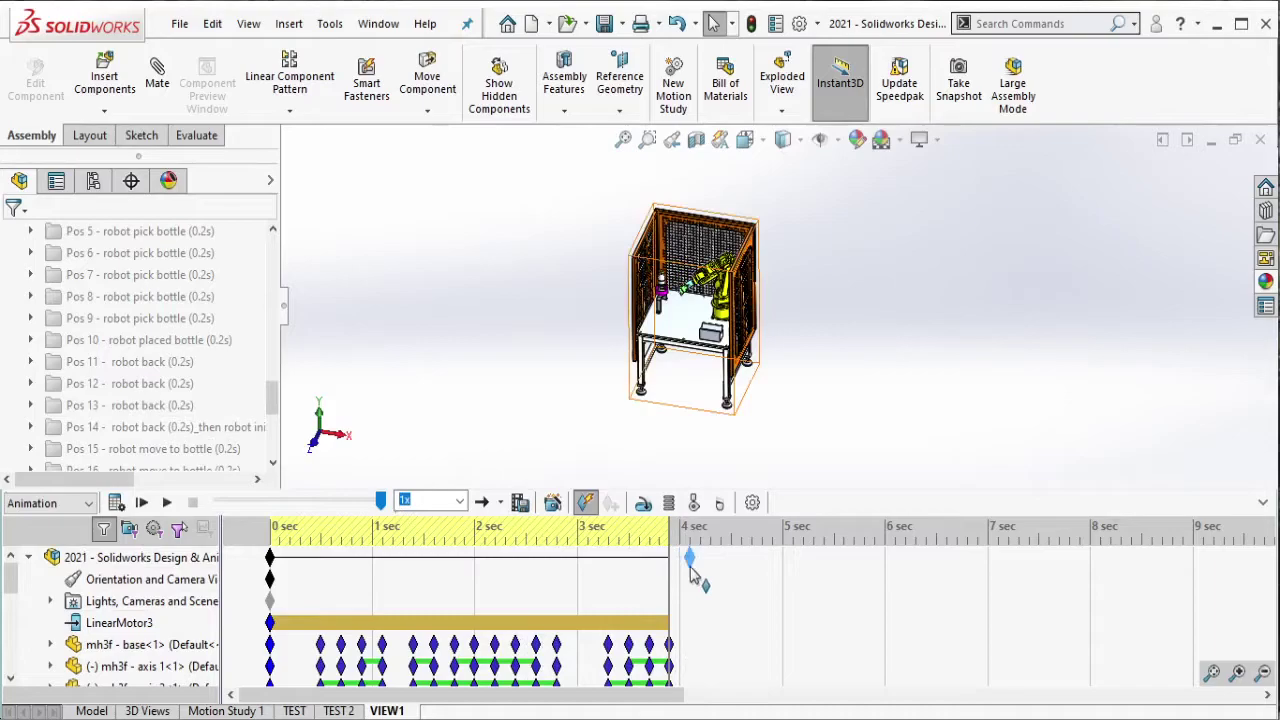
# Extend the end to 4 s, key the Pos 14 robot-back pose, and log POS14.
pyautogui.moveTo(670, 558); pyautogui.dragTo(689, 558)
pyautogui.click(232, 428)
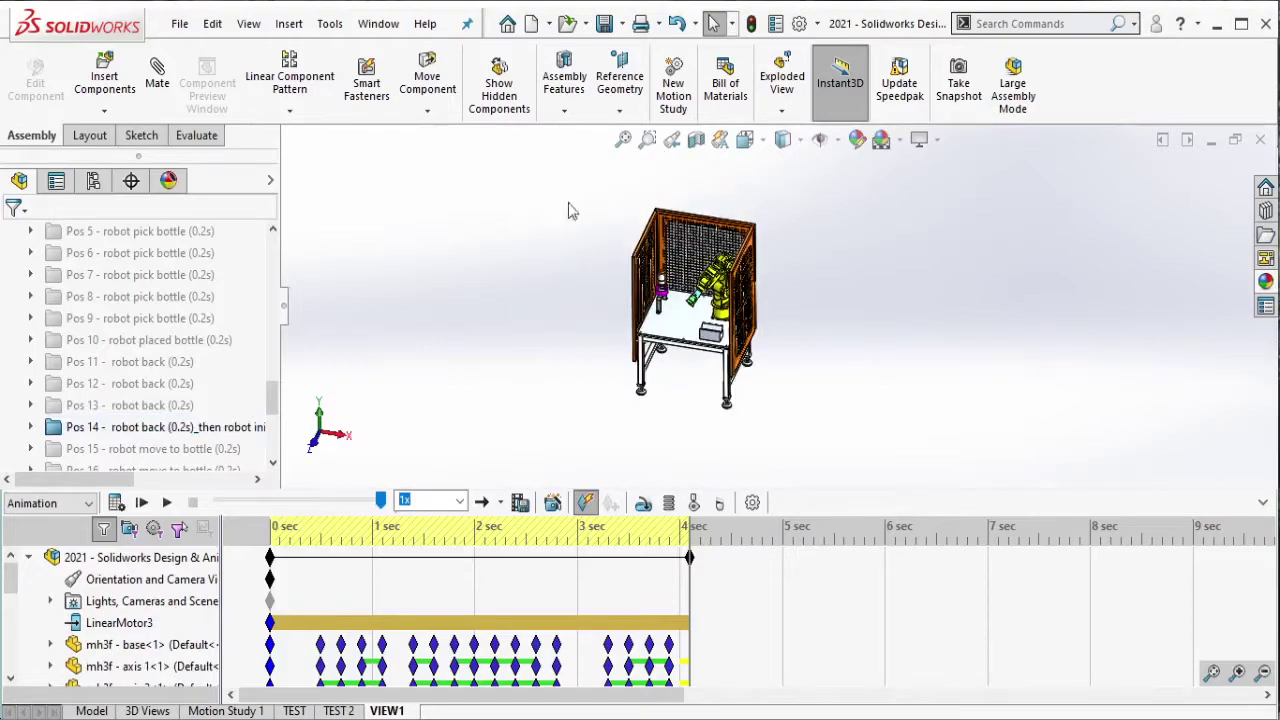
pyautogui.click(700, 320)
pyautogui.hotkey('alt', 'Tab')
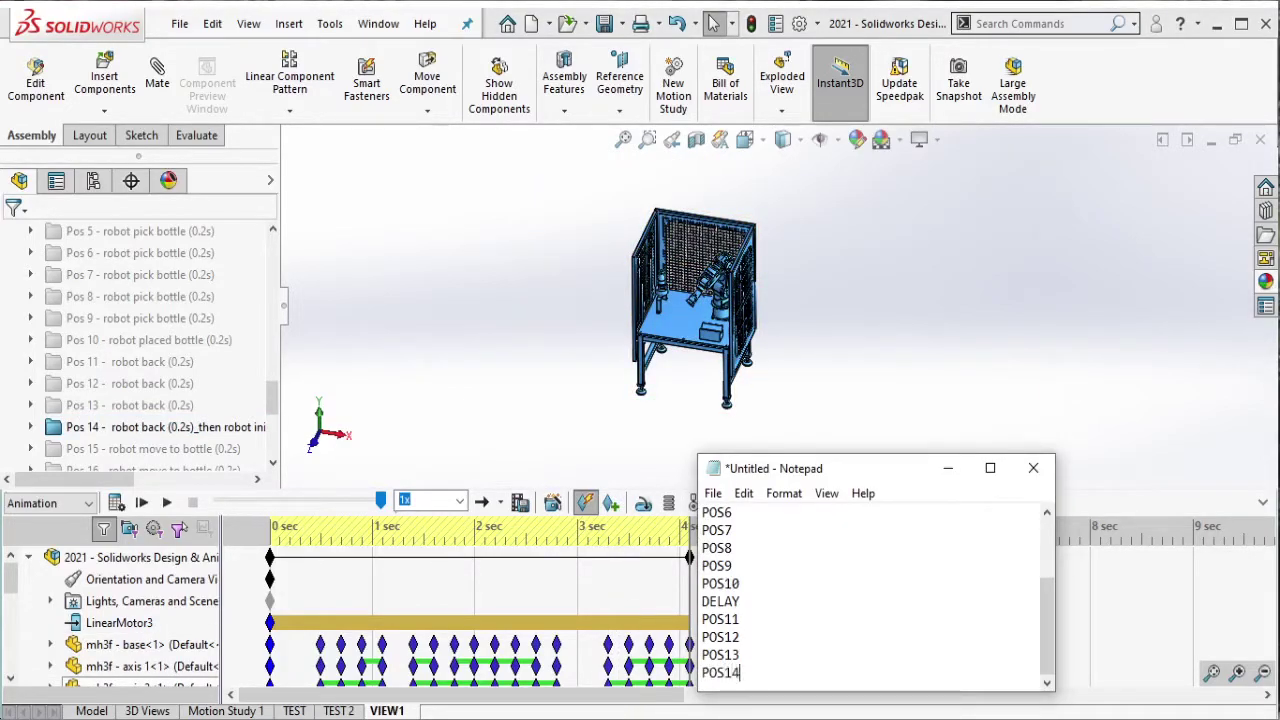
pyautogui.hotkey('alt', 'Tab')
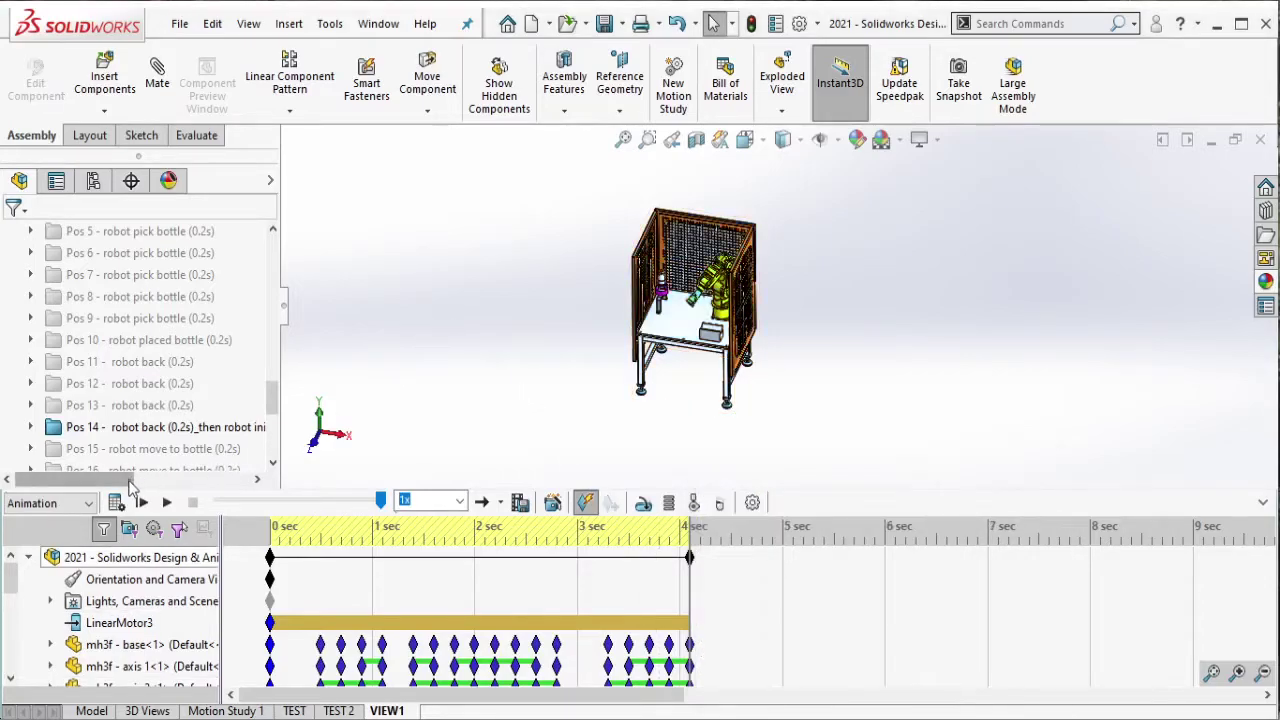
# Suppress Pos 14, move the end key to about 4.2 s, and reactivate robot initial pos.
pyautogui.moveTo(128, 485); pyautogui.dragTo(130, 485)
pyautogui.click(176, 437)
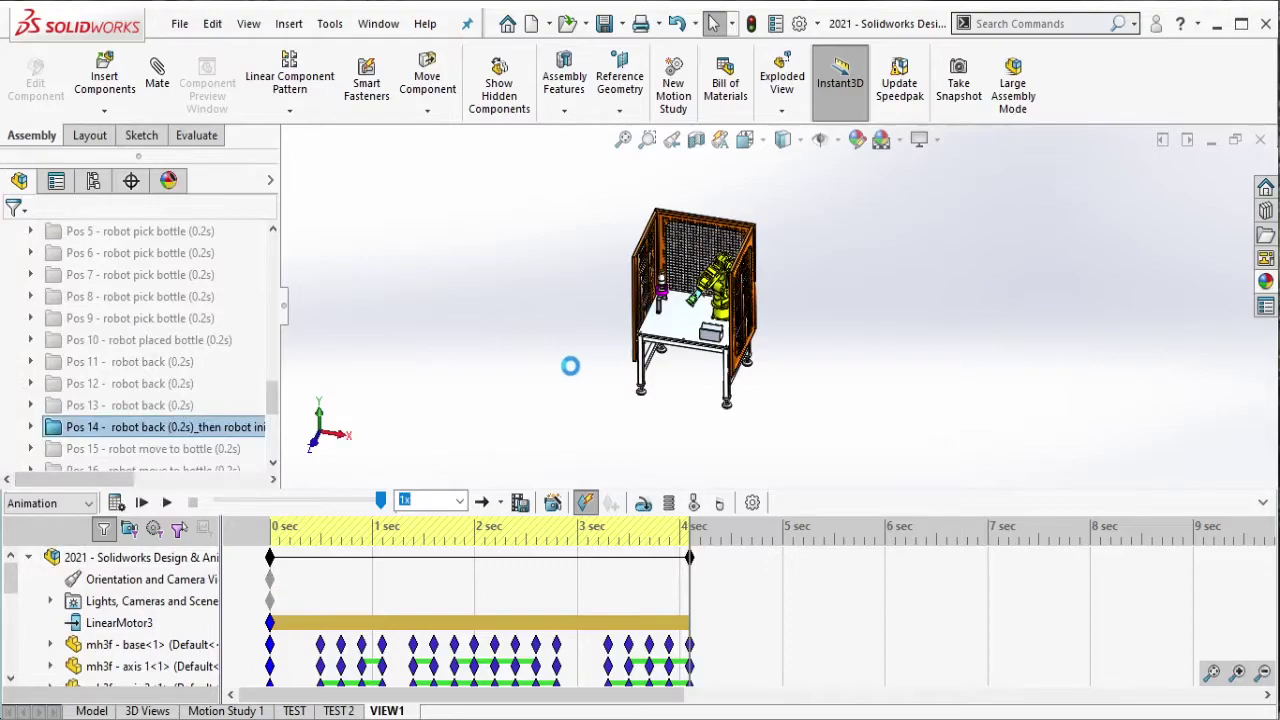
pyautogui.moveTo(690, 557); pyautogui.dragTo(709, 575)
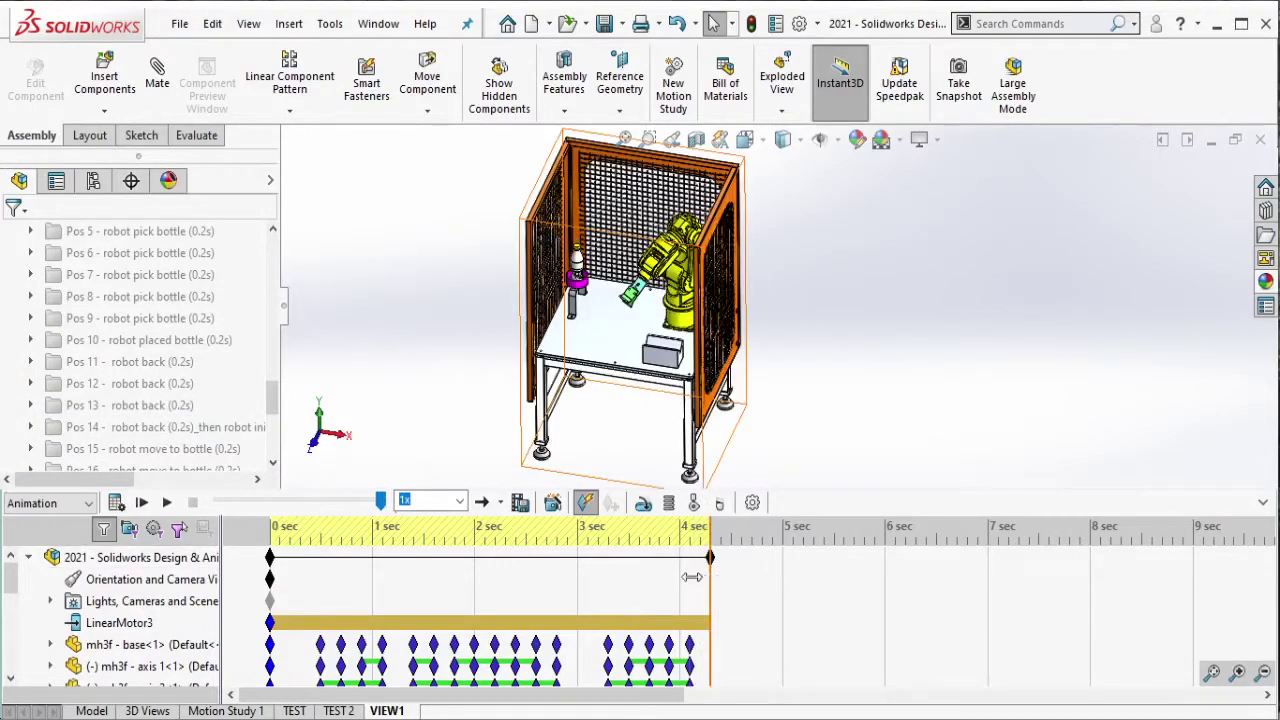
pyautogui.scroll(3, 237, 350)
pyautogui.click(120, 296)
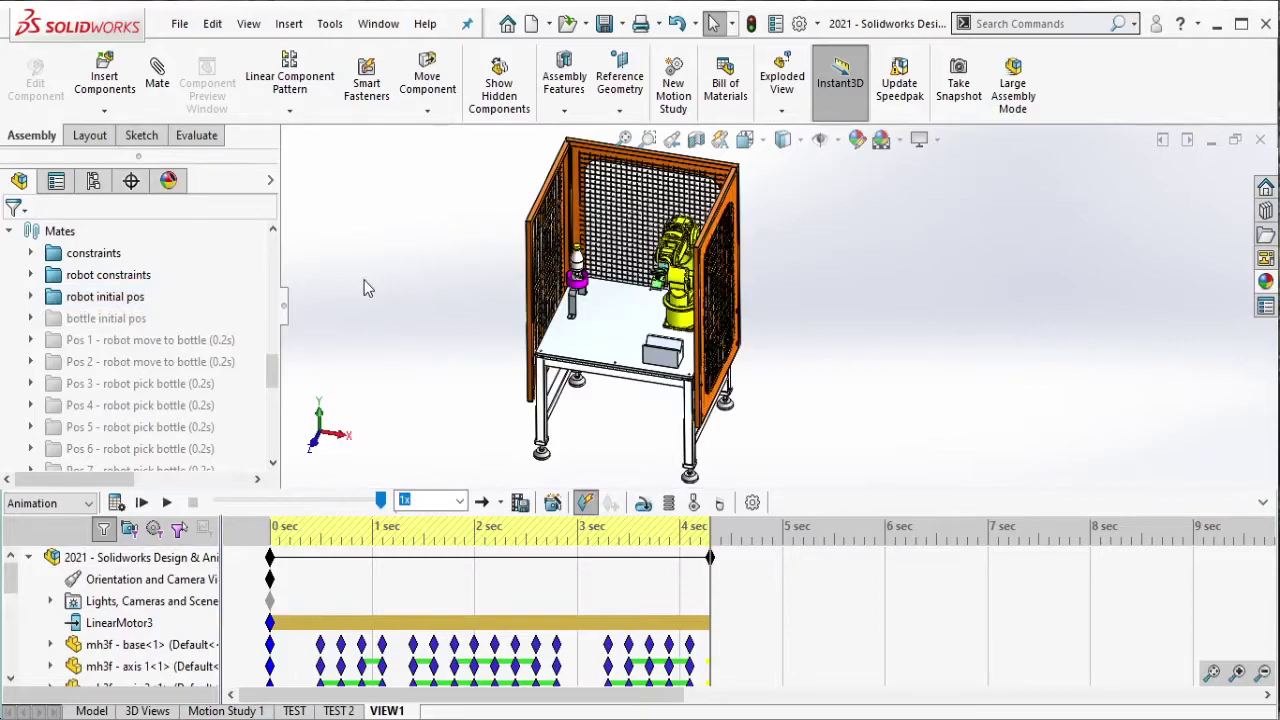
# Add keys recording the initial pose for every robot-cell component.
pyautogui.press('z')
pyautogui.moveTo(487, 163); pyautogui.dragTo(890, 474)
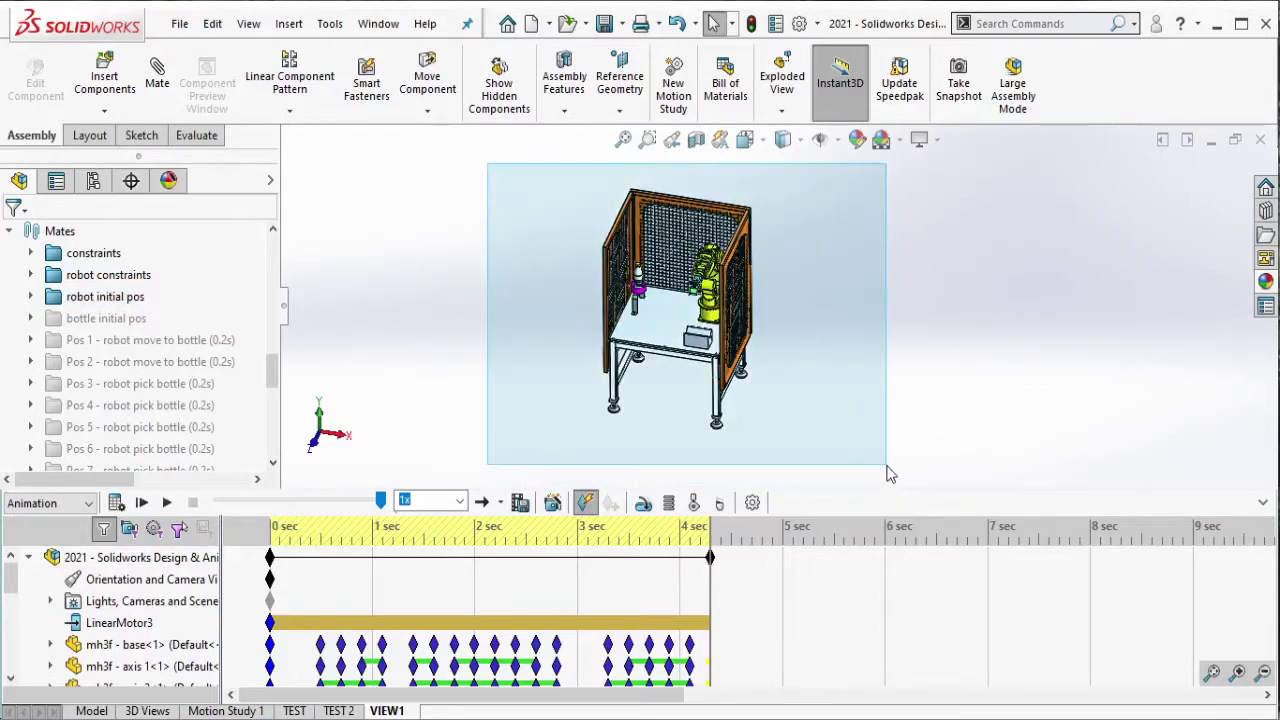
pyautogui.click(612, 503)
pyautogui.scroll(-3, 680, 600)
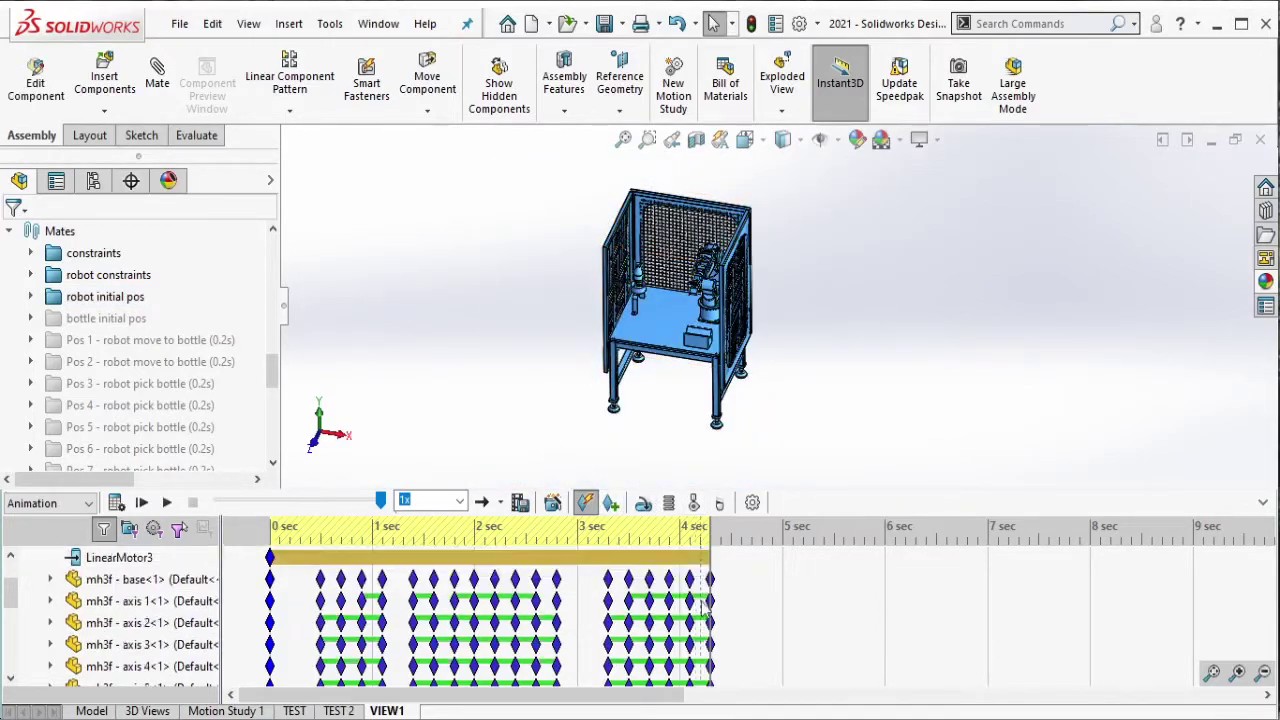
pyautogui.scroll(-5, 700, 600)
# Shift the newest initial-pose keys to about 4.5 s.
pyautogui.click(706, 538)
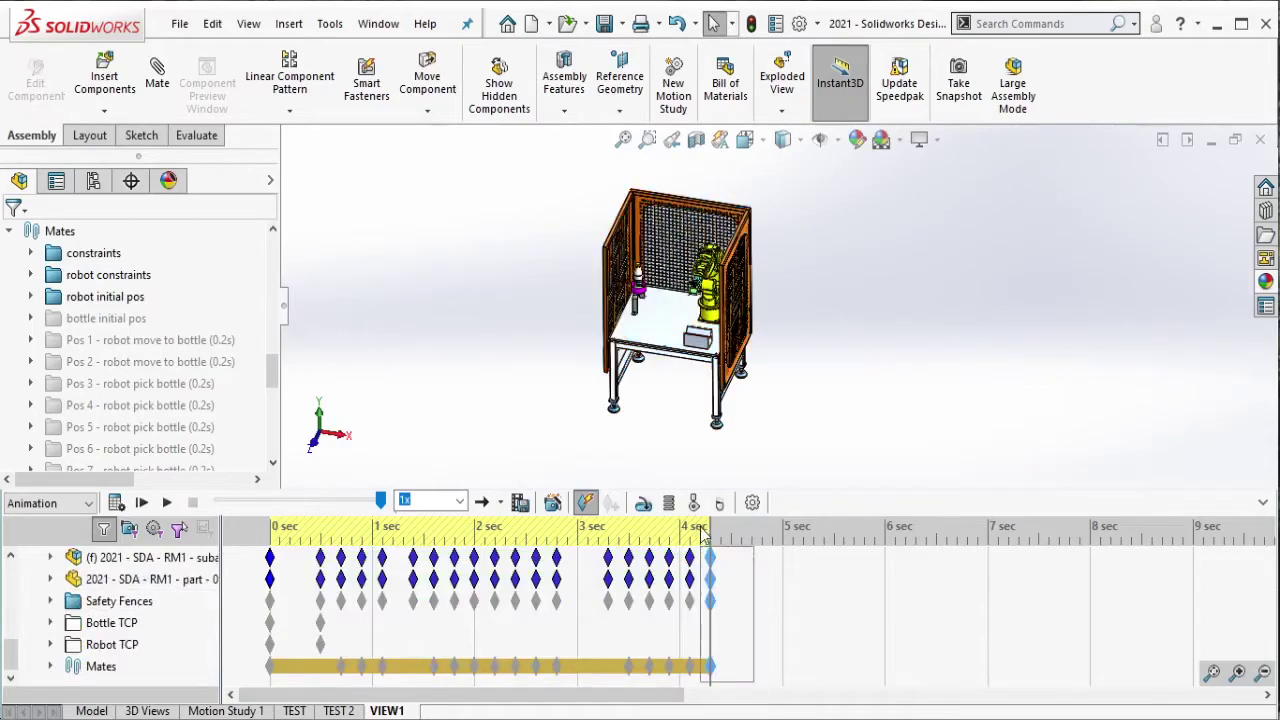
pyautogui.click(752, 619)
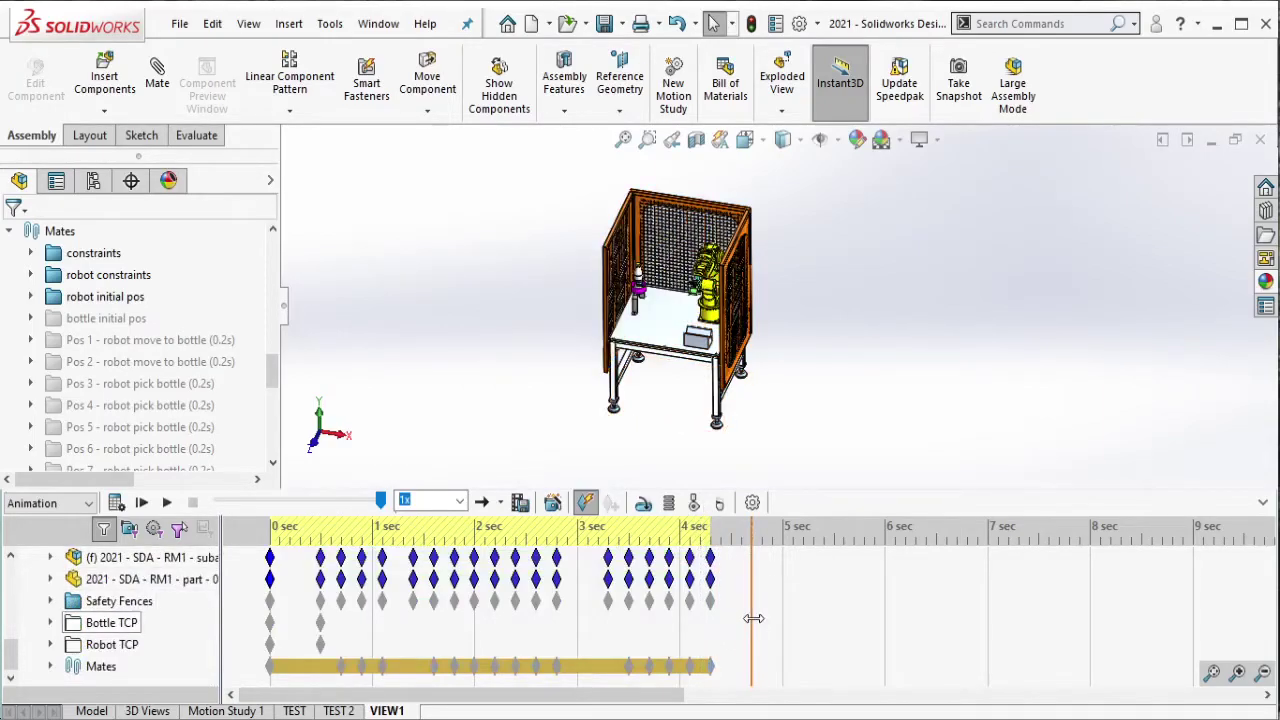
pyautogui.click(713, 637)
pyautogui.scroll(8, 737, 670)
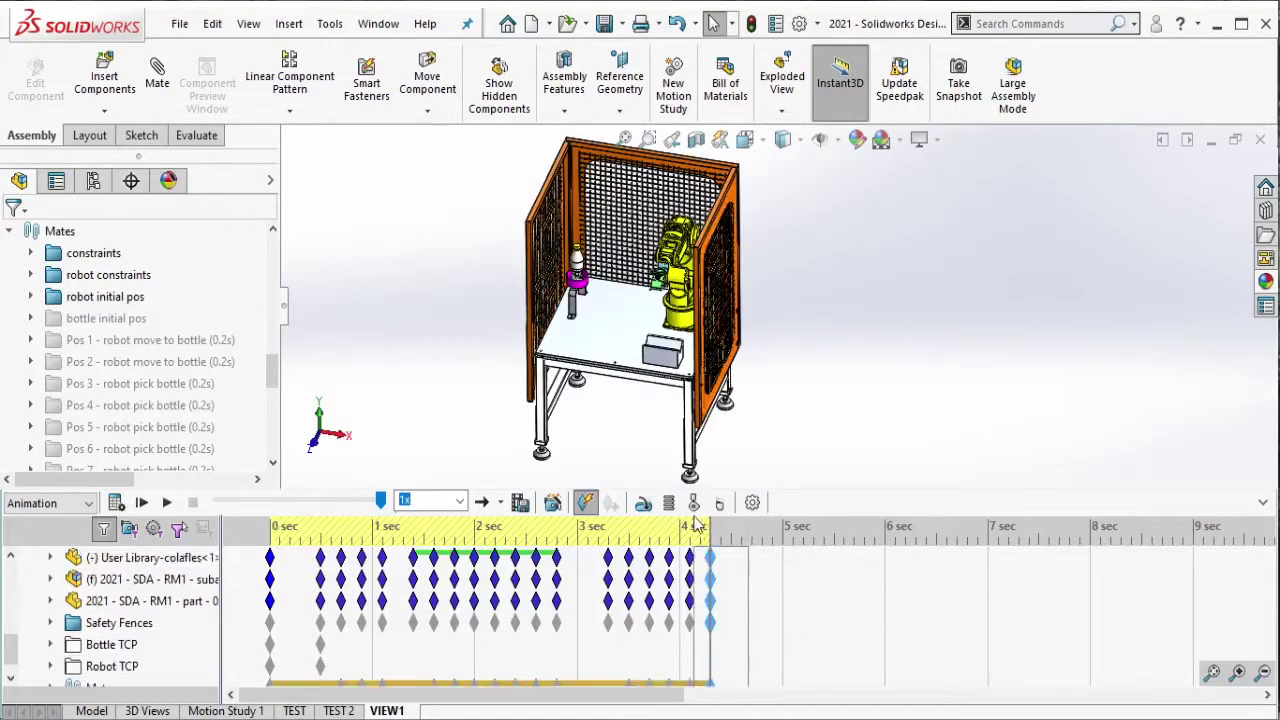
pyautogui.scroll(1, 700, 560)
pyautogui.moveTo(748, 688); pyautogui.dragTo(706, 612)
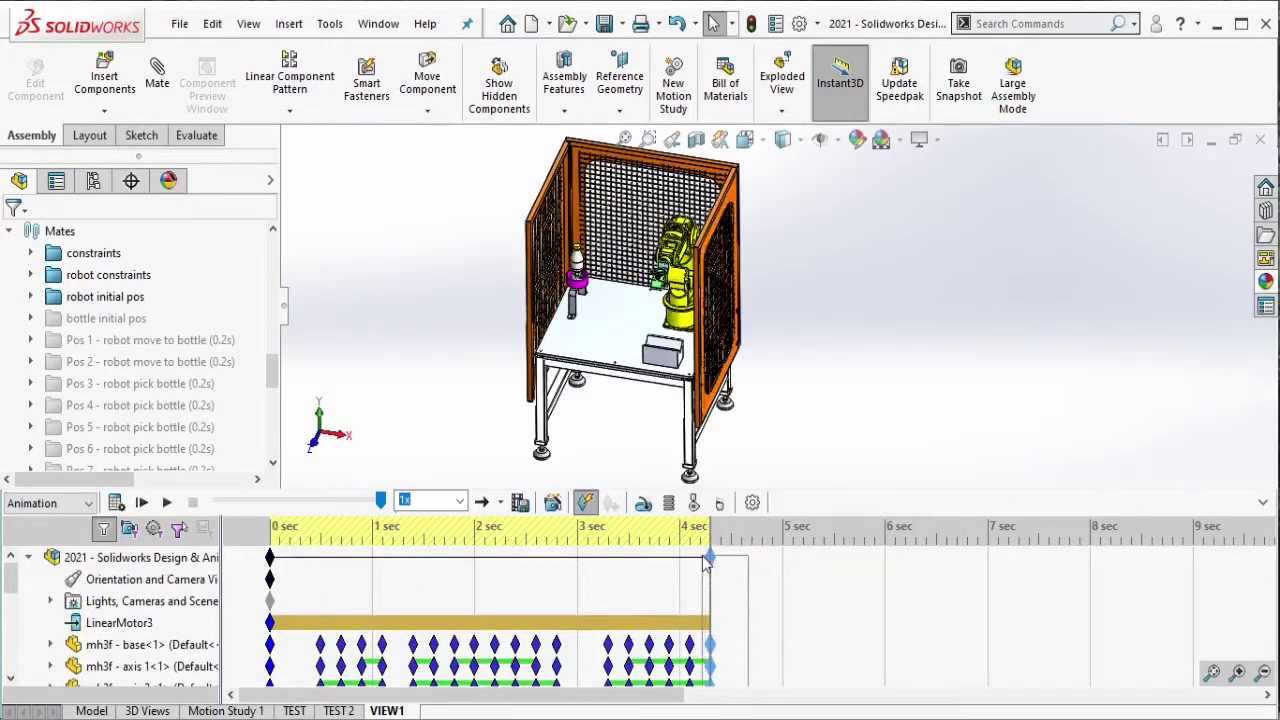
pyautogui.click(710, 560)
pyautogui.moveTo(718, 565); pyautogui.dragTo(731, 576)
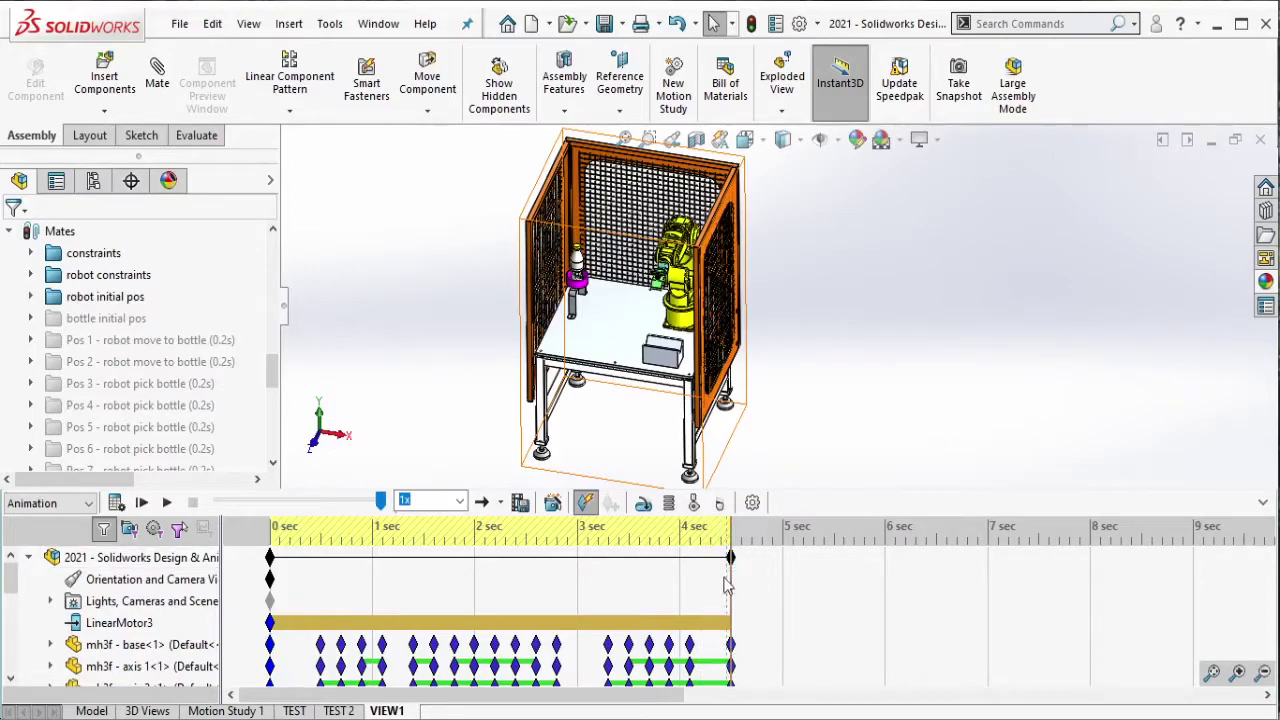
# Suppress robot initial pos, add INITIAL POS to the notes, and replay the study.
pyautogui.click(110, 296)
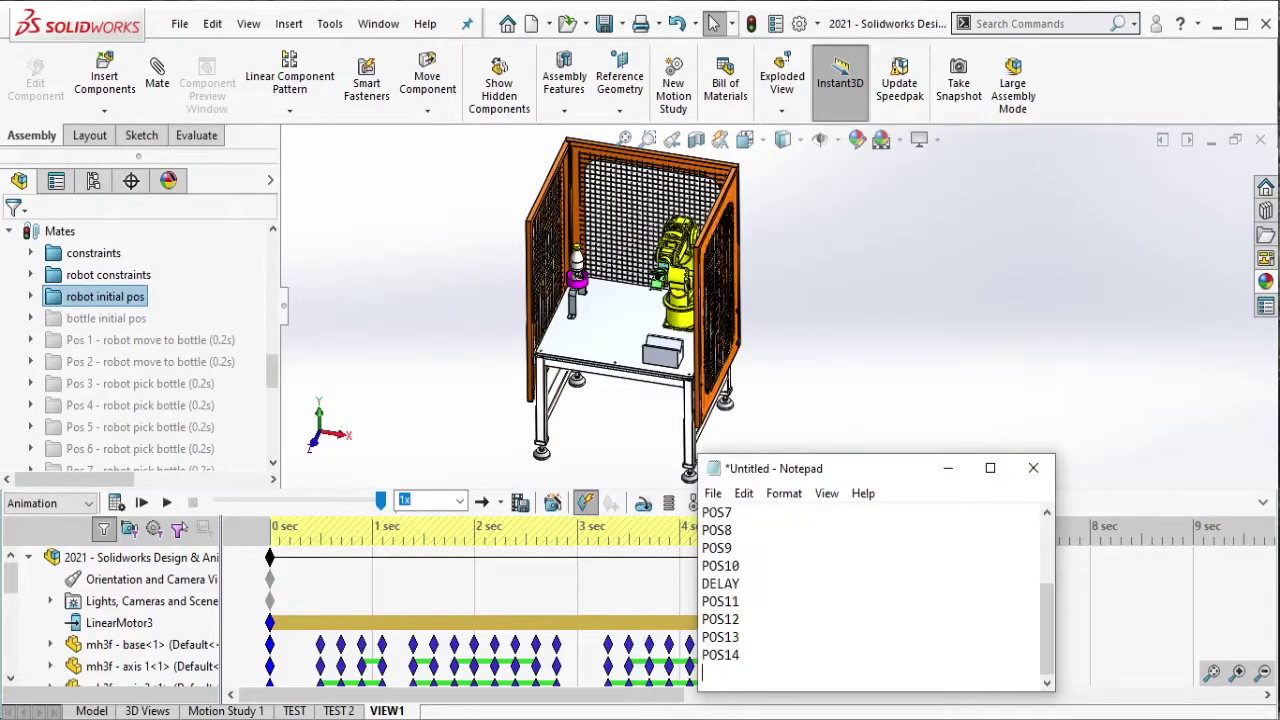
pyautogui.write('INITIAL POS')
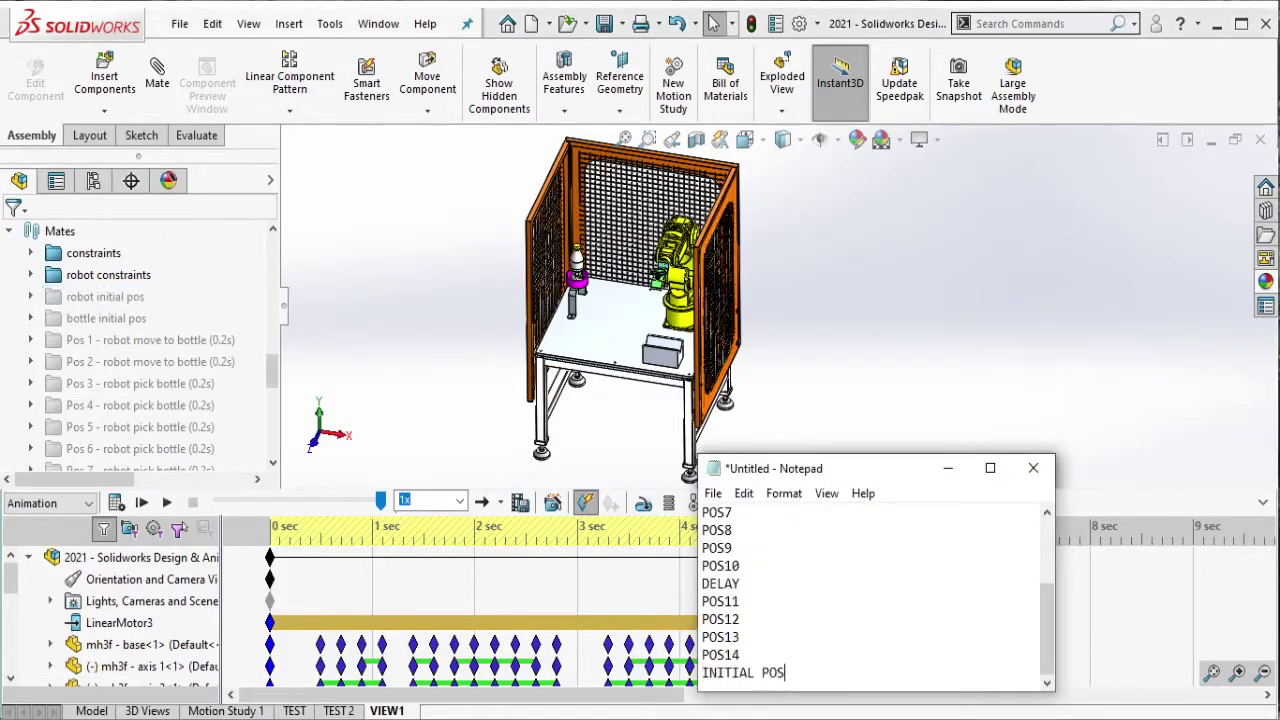
pyautogui.click(948, 468)
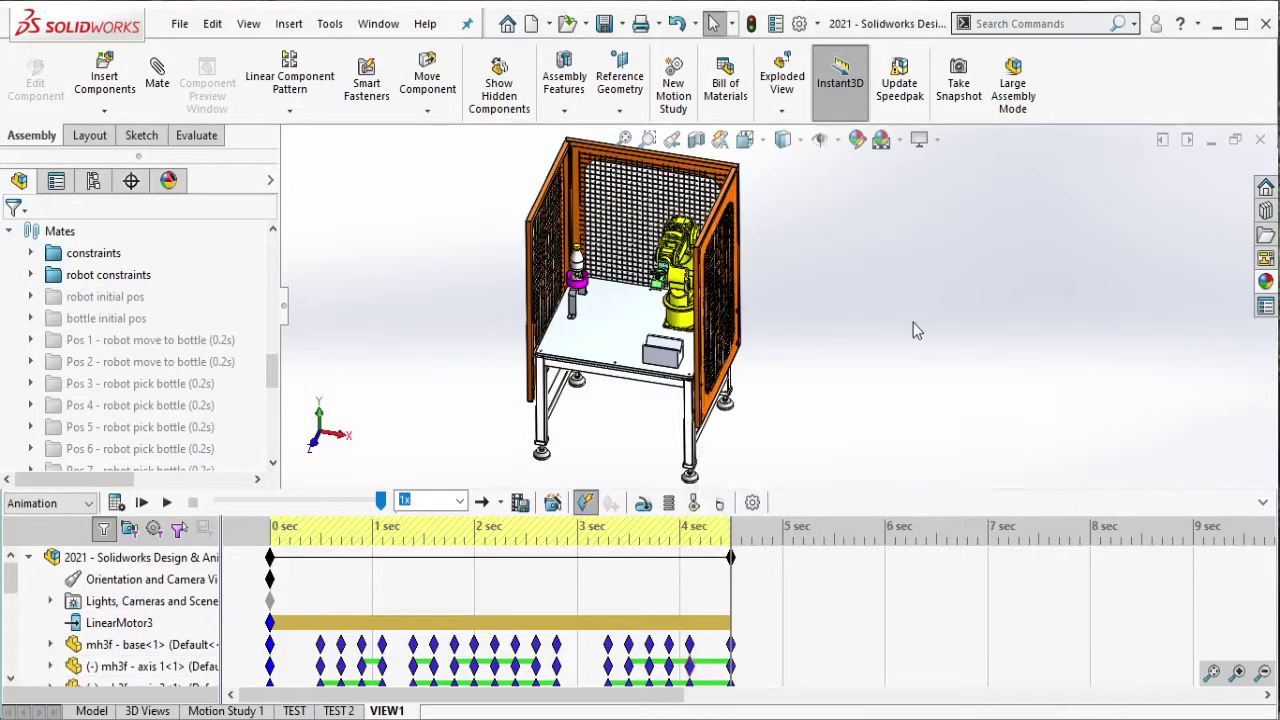
pyautogui.click(115, 502)
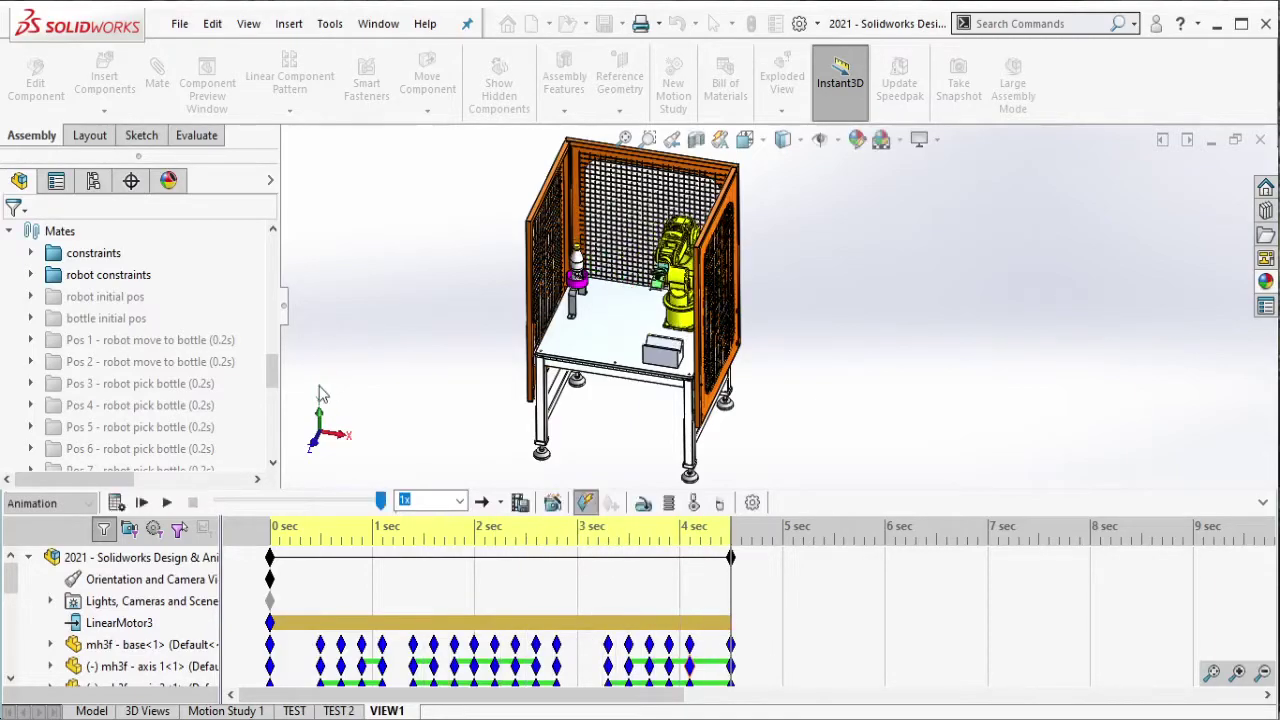
# Play back the animation, check the notes, and drag the end key to 5 s.
pyautogui.click(166, 503)
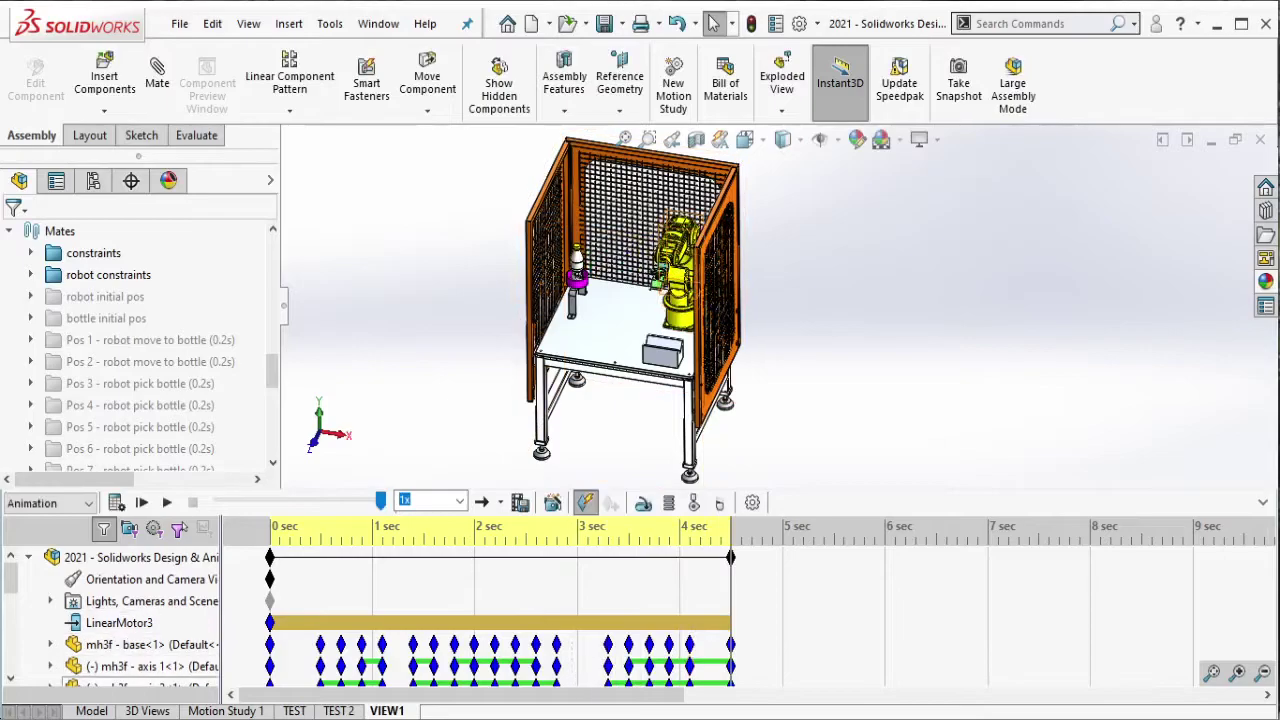
pyautogui.hotkey('alt', 'Tab')
pyautogui.hotkey('alt', 'Tab')
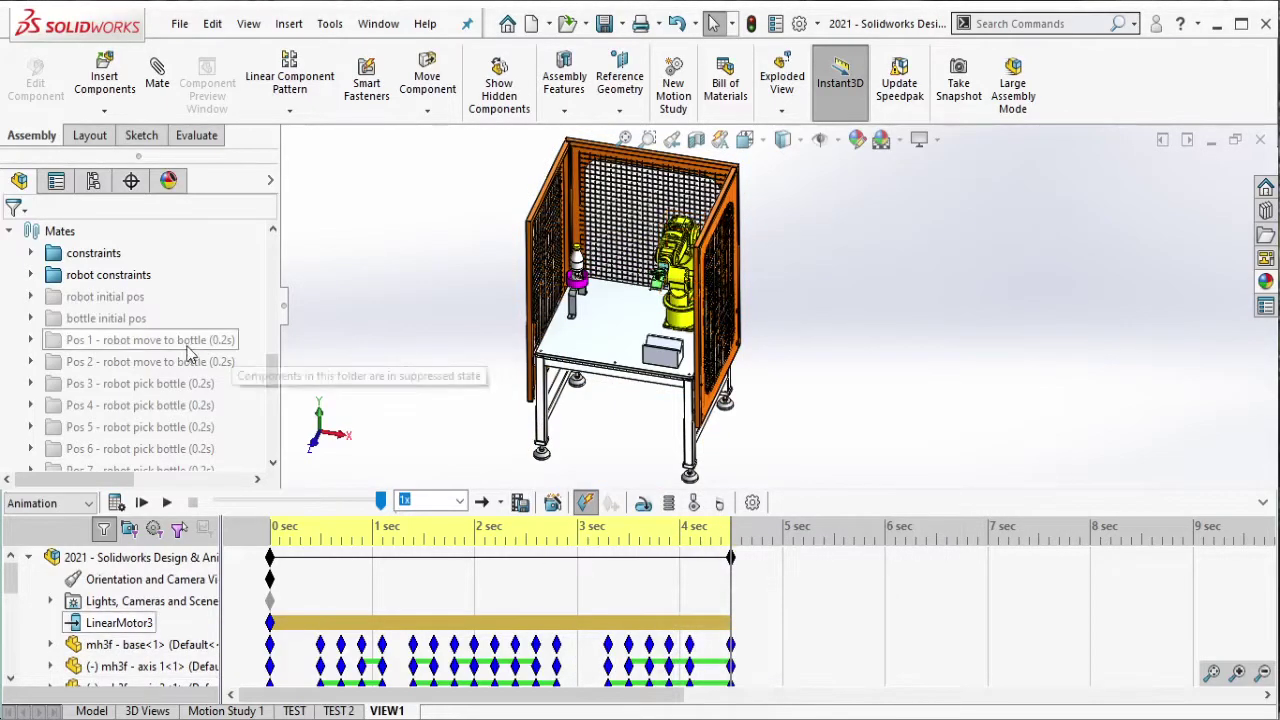
pyautogui.scroll(-2, 215, 388)
pyautogui.scroll(-2, 215, 388)
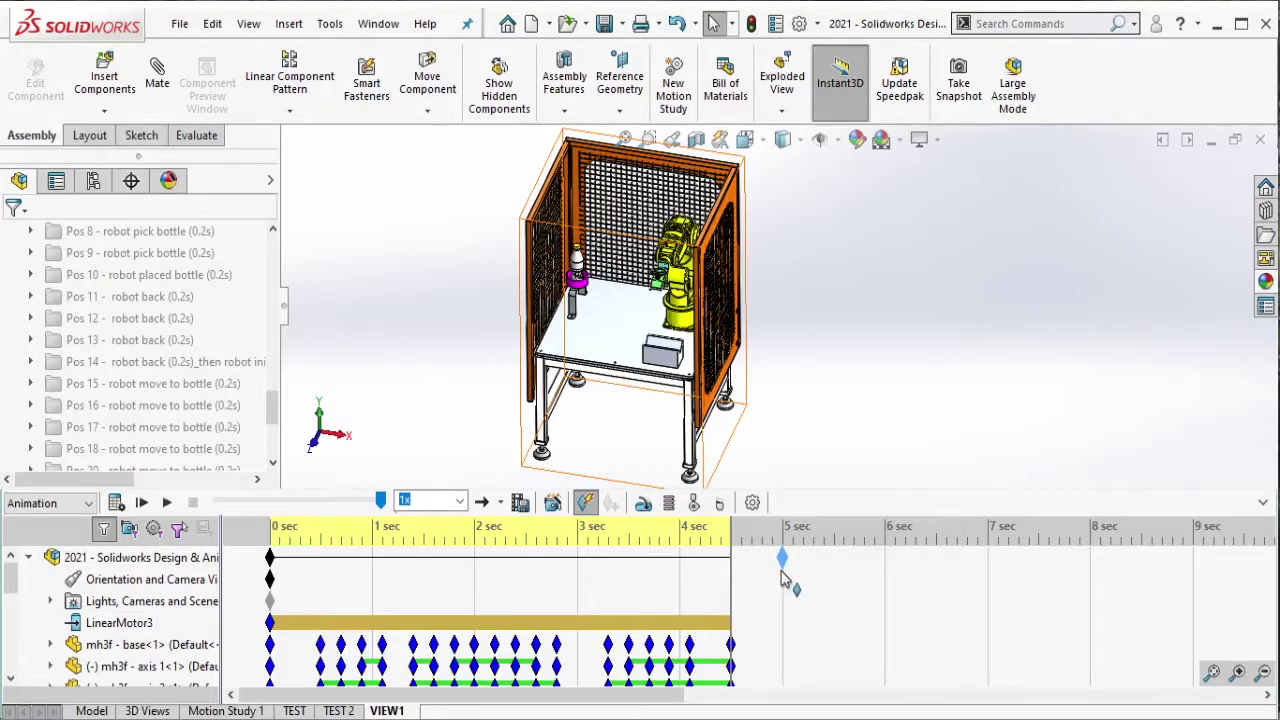
pyautogui.moveTo(785, 580); pyautogui.dragTo(783, 574)
pyautogui.scroll(-5, 761, 626)
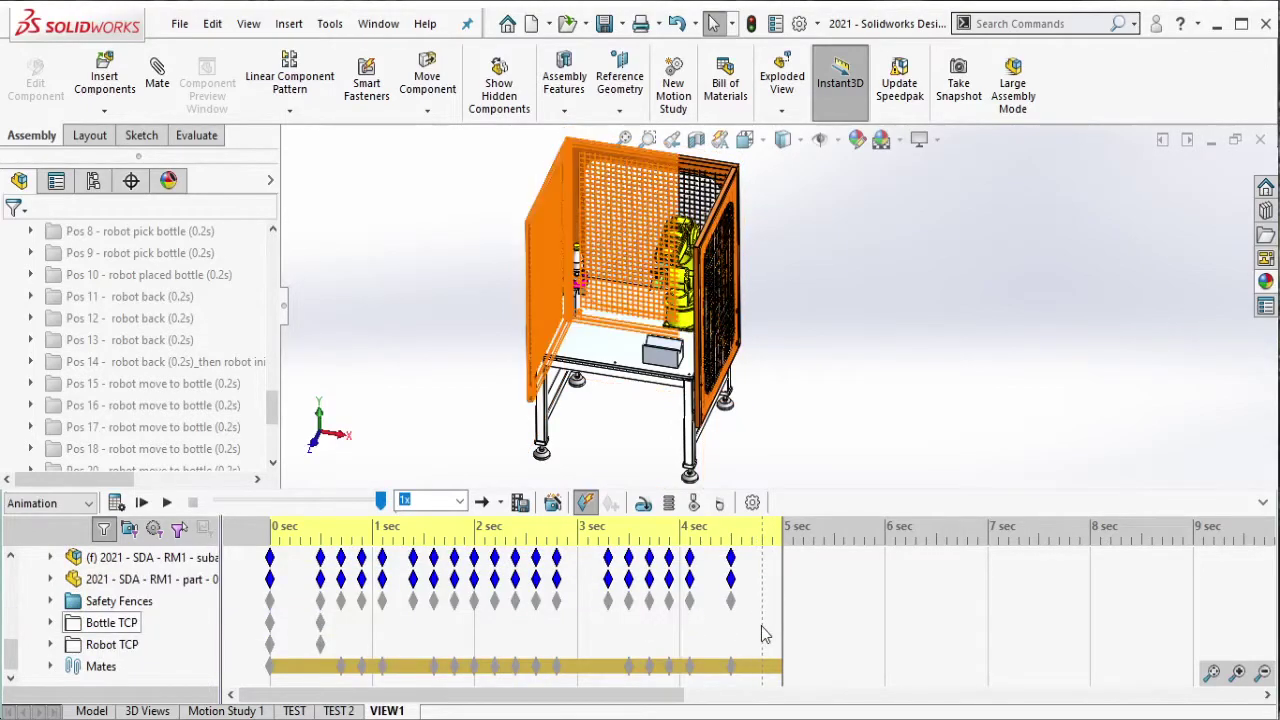
# Copy the 4.5 s initial-pose keys and paste them at 5 s as a hold.
pyautogui.moveTo(761, 626); pyautogui.dragTo(714, 548)
pyautogui.scroll(5, 735, 600)
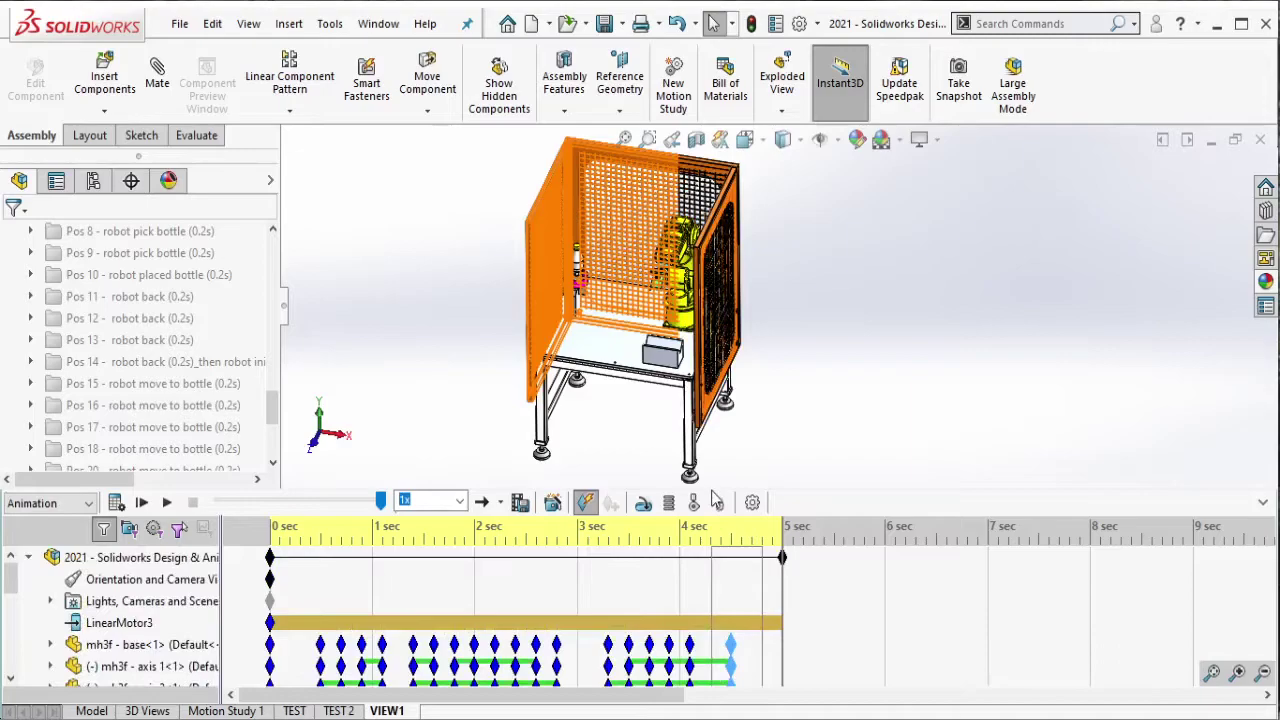
pyautogui.rightClick(733, 652)
pyautogui.click(788, 495)
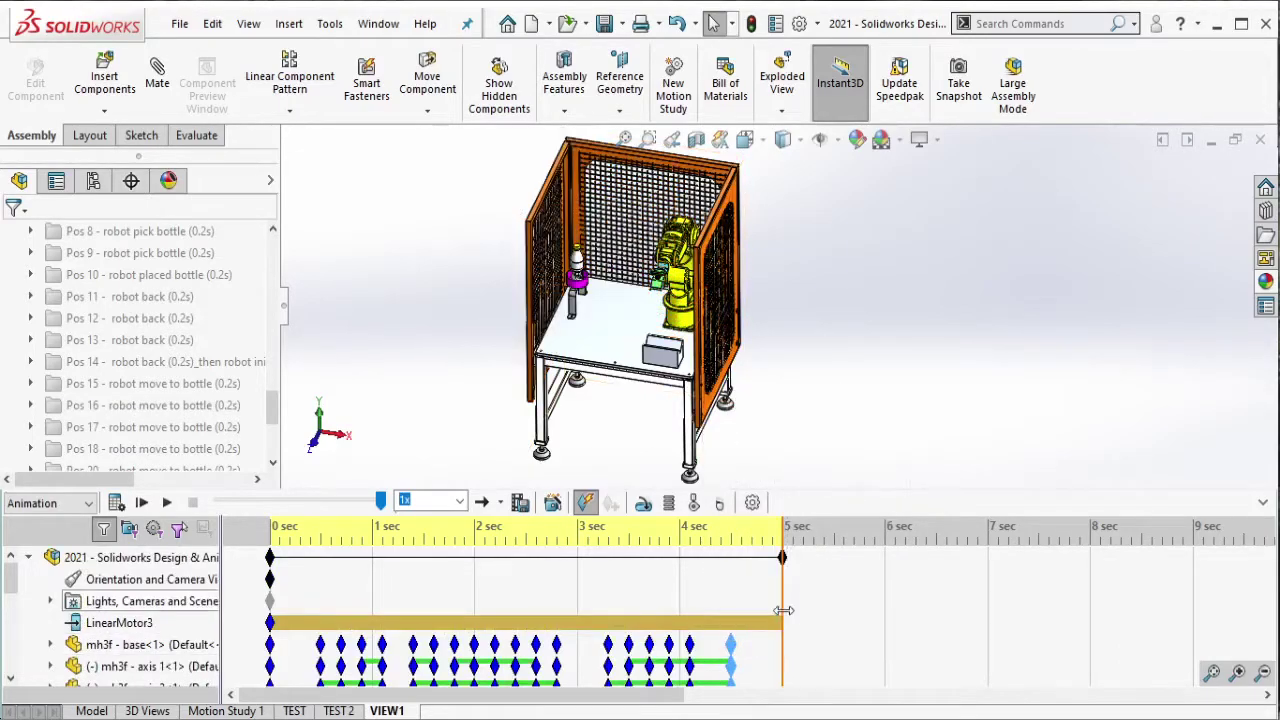
pyautogui.rightClick(783, 610)
pyautogui.click(830, 650)
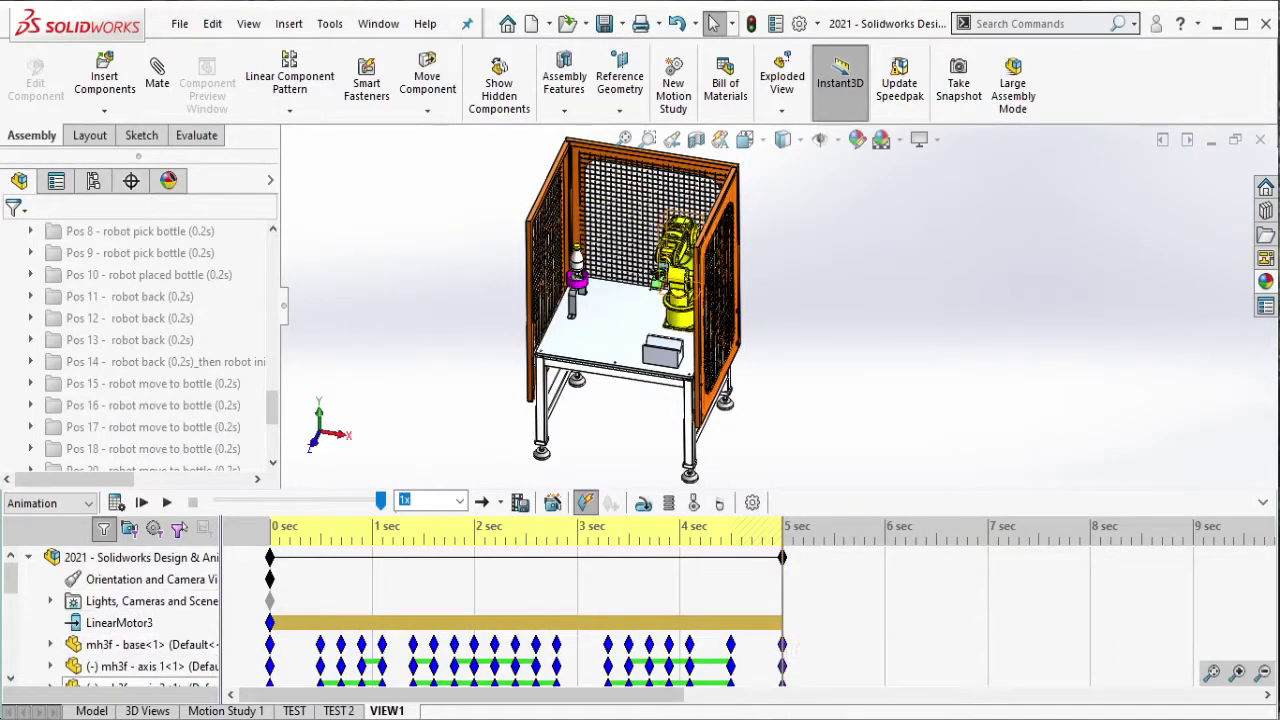
# Add DELAY to the notes and push the final key out to about 5.2 s.
pyautogui.hotkey('alt', 'Tab')
pyautogui.press('Return')
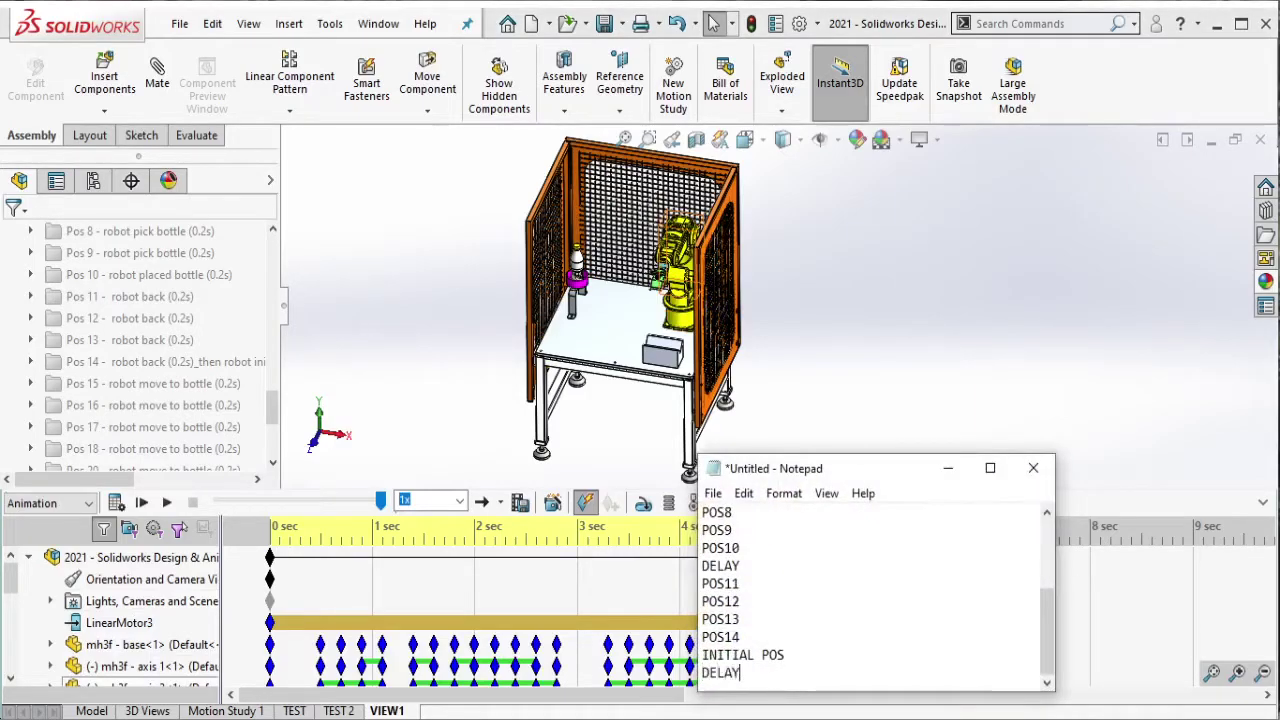
pyautogui.click(948, 468)
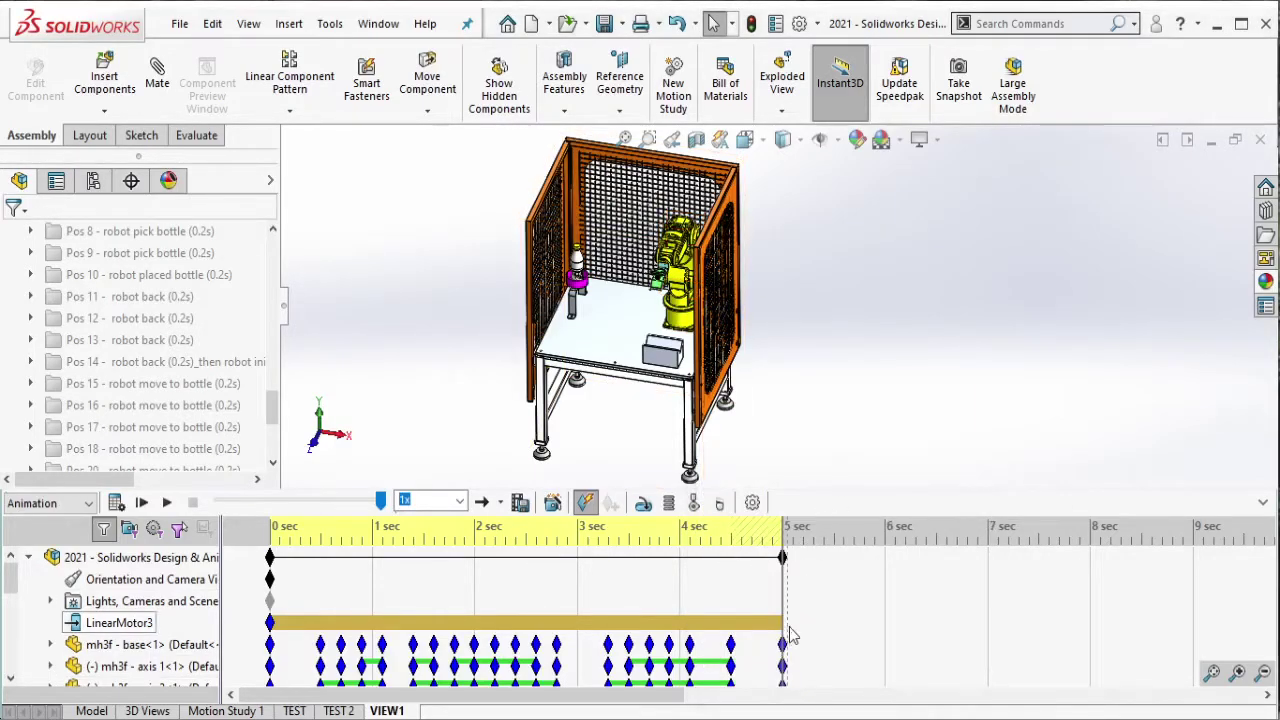
pyautogui.moveTo(785, 563); pyautogui.dragTo(805, 580)
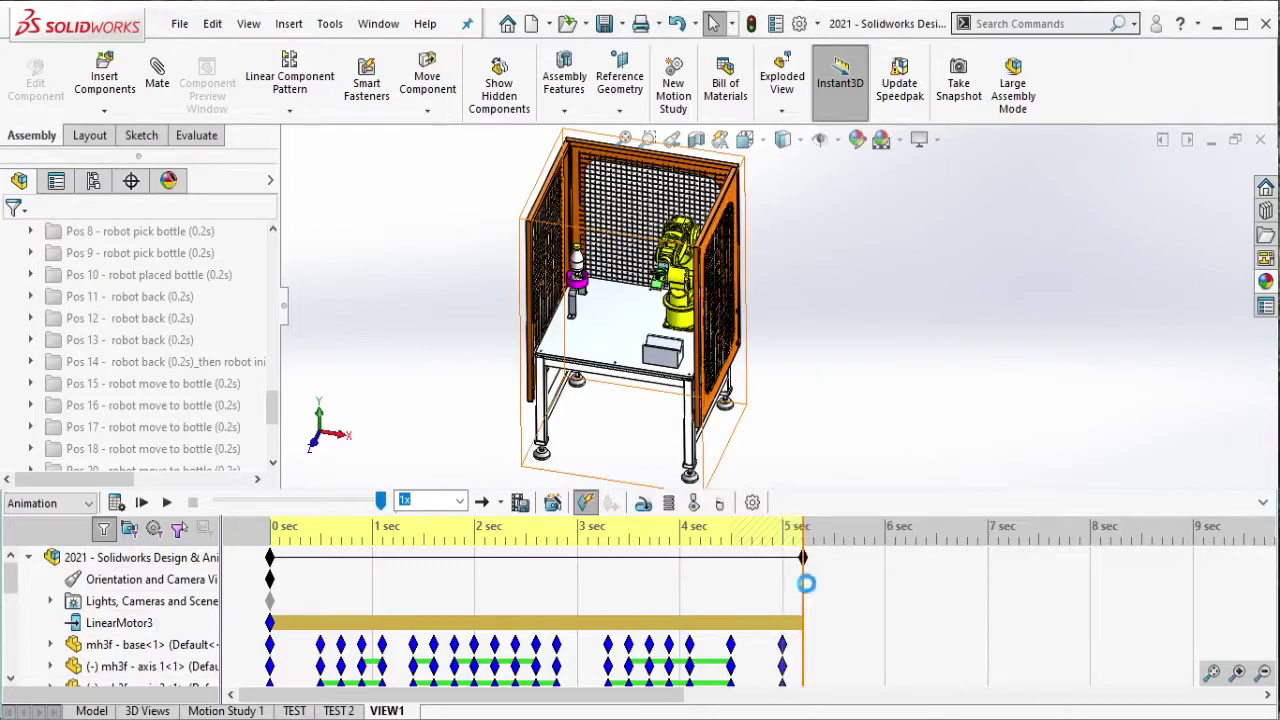
# Apply the Pos 15 robot move-to-bottle pose and log POS15 in the Notepad list.
pyautogui.click(177, 386)
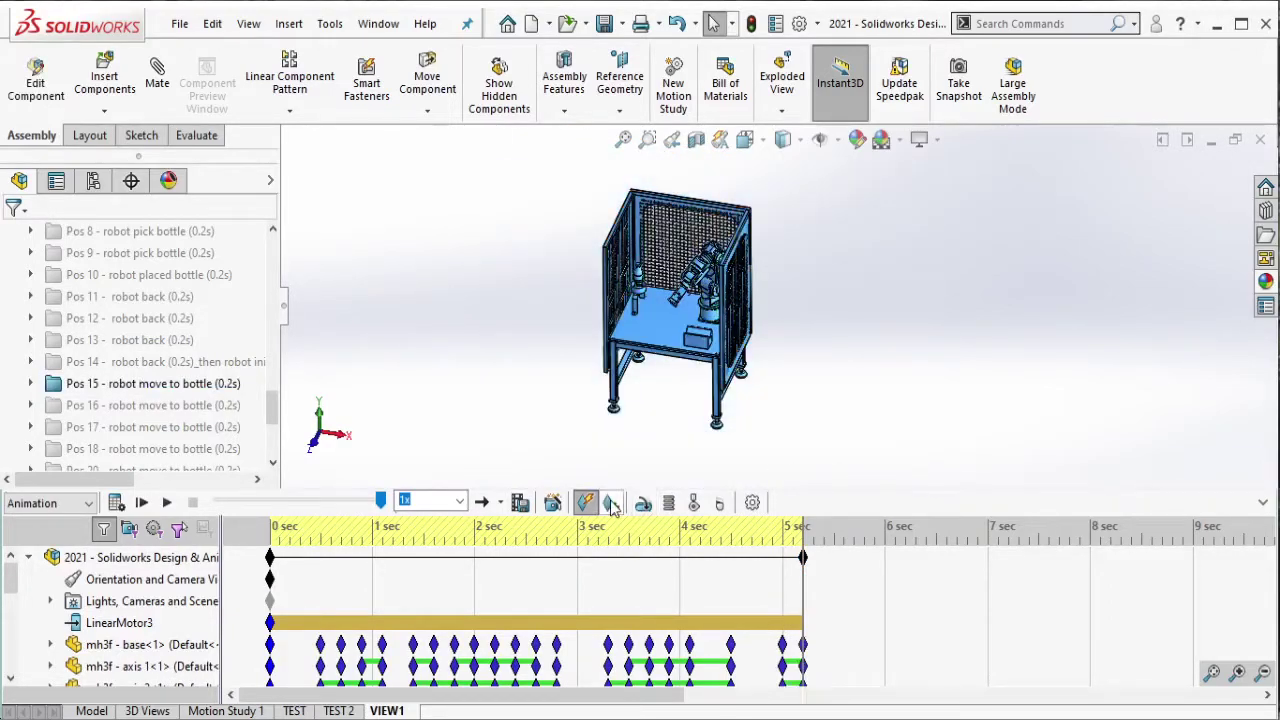
pyautogui.click(605, 715)
pyautogui.press('Return')
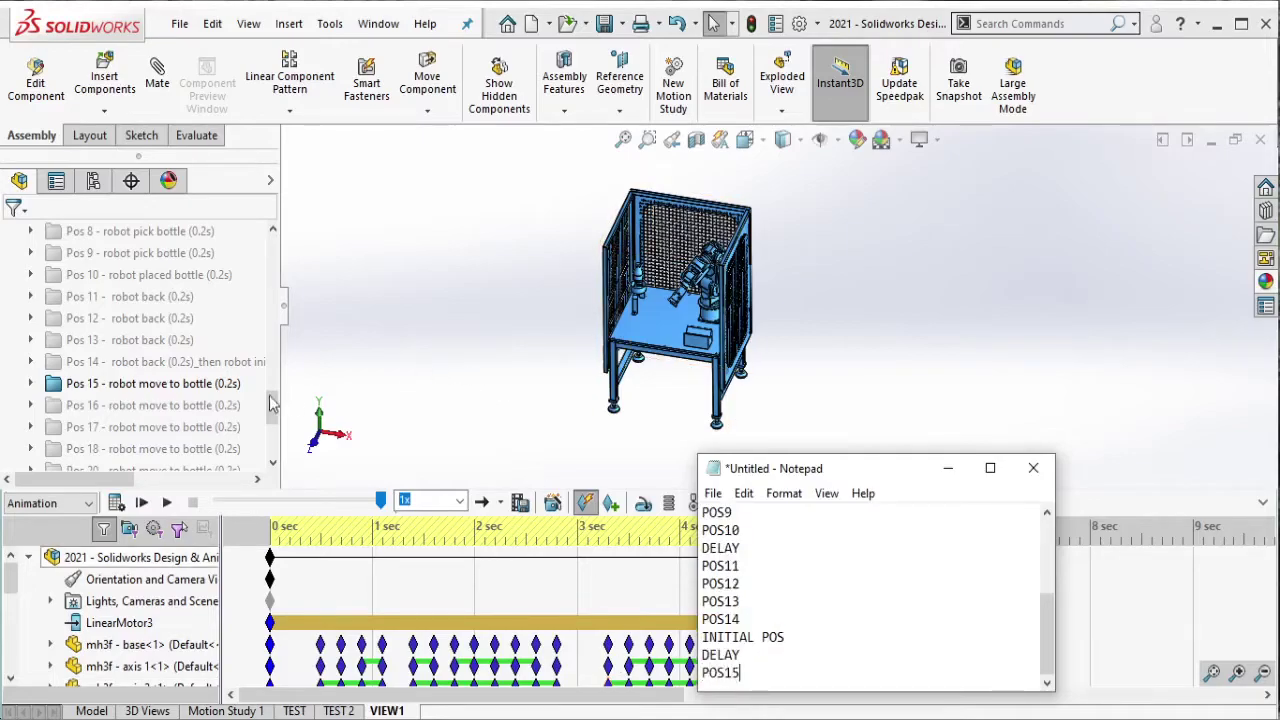
pyautogui.click(180, 383)
pyautogui.click(221, 326)
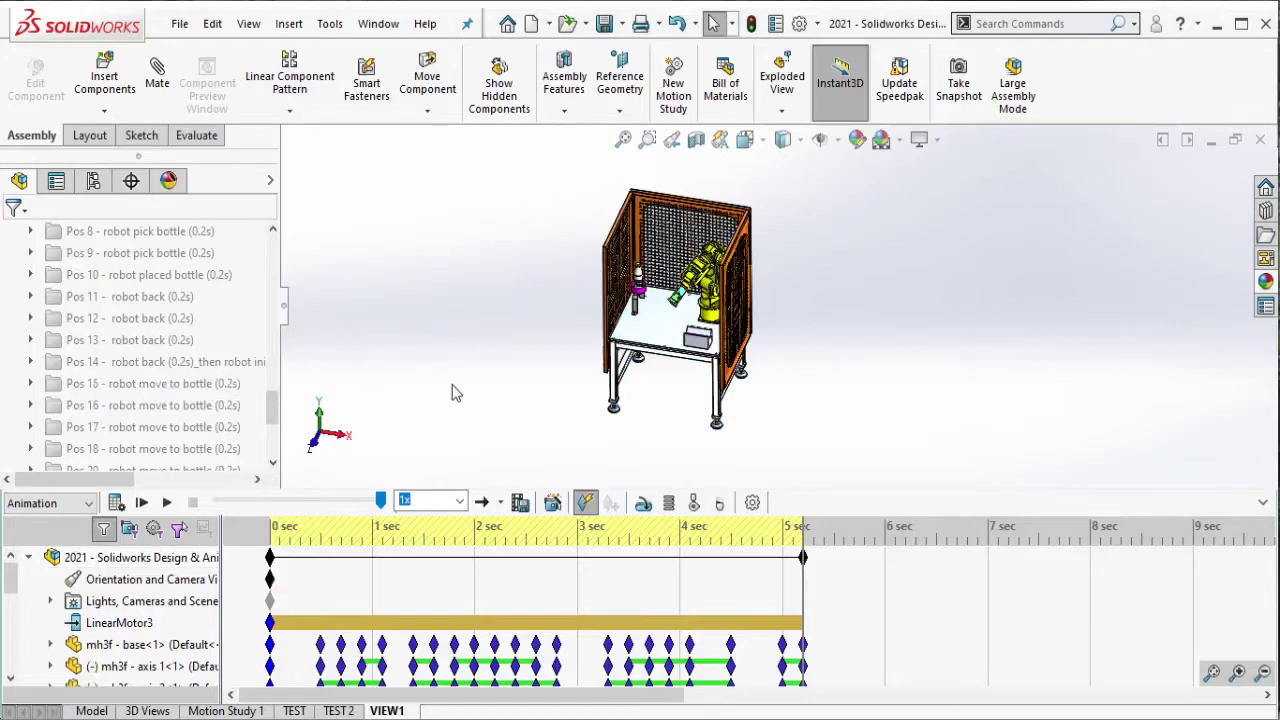
# Extend VIEW1 to about 5.4 s and key the Pos 16 robot pose, logging POS16.
pyautogui.moveTo(803, 557); pyautogui.dragTo(823, 585)
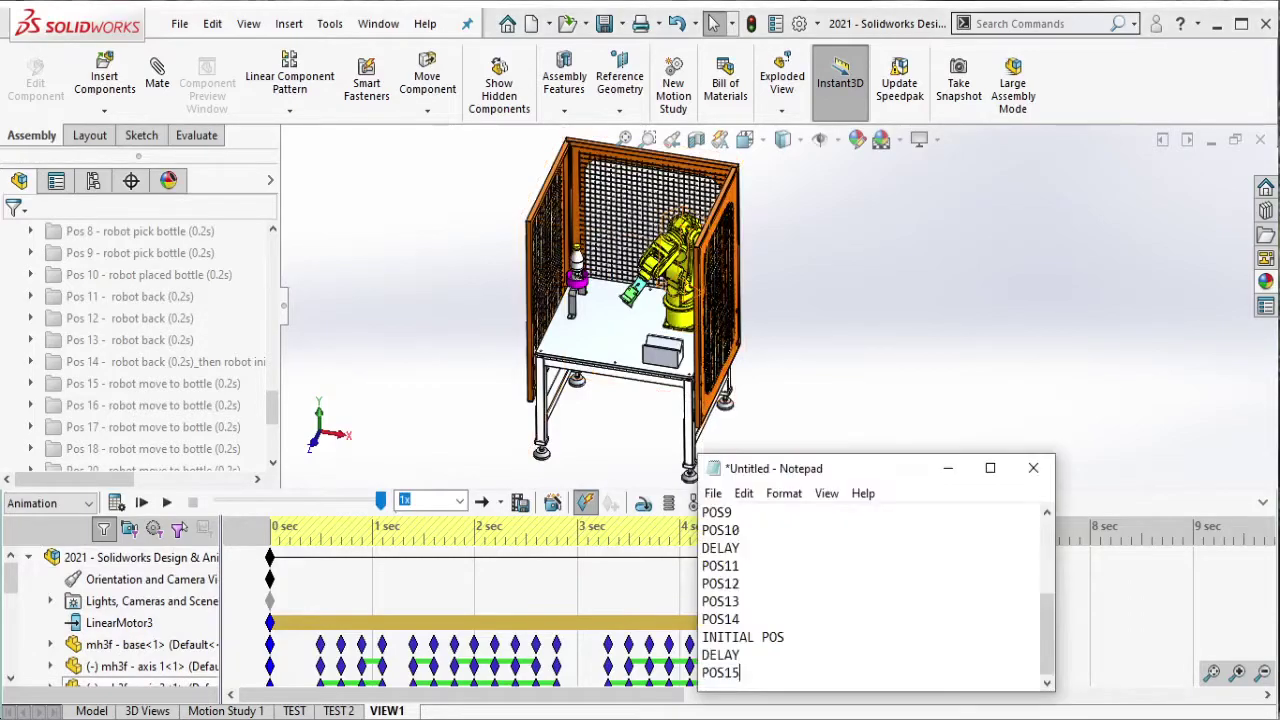
pyautogui.click(230, 402)
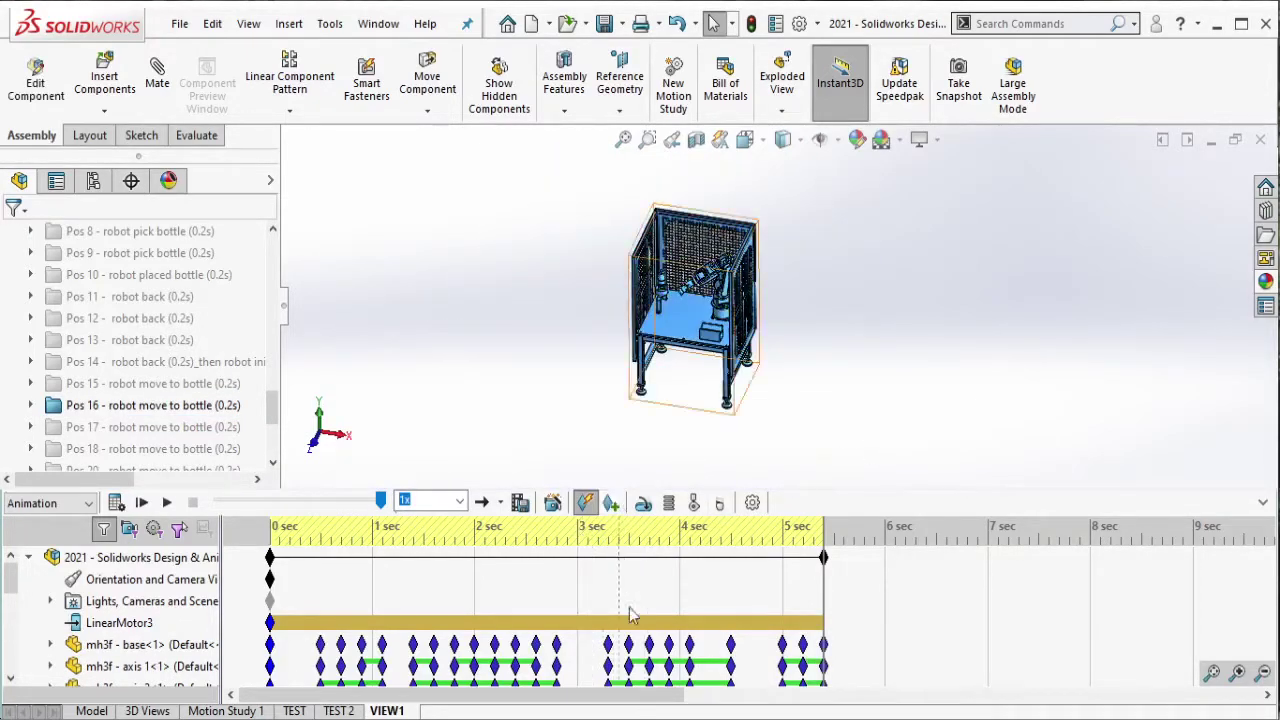
pyautogui.hotkey('alt', 'Tab')
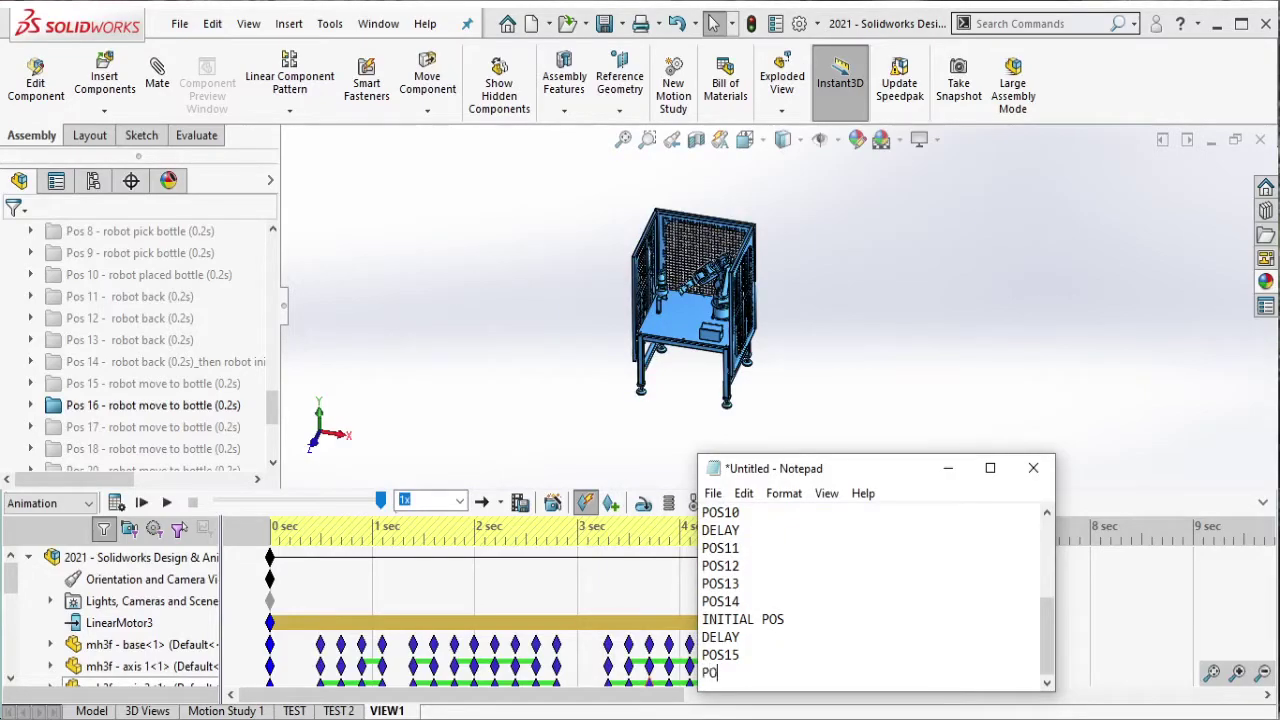
pyautogui.click(205, 405)
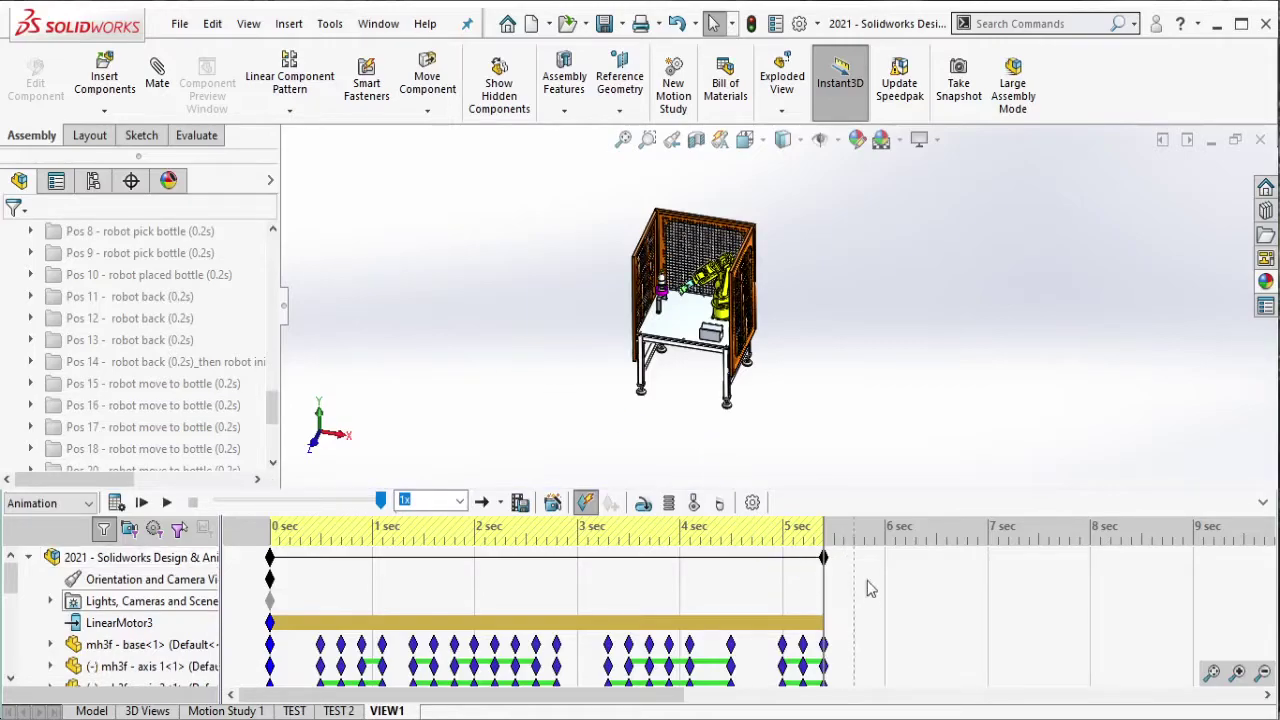
# Extend VIEW1 to 5.6 s, key the whole cell at the Pos 17 pose, and add a Notepad line.
pyautogui.moveTo(823, 557); pyautogui.dragTo(843, 560)
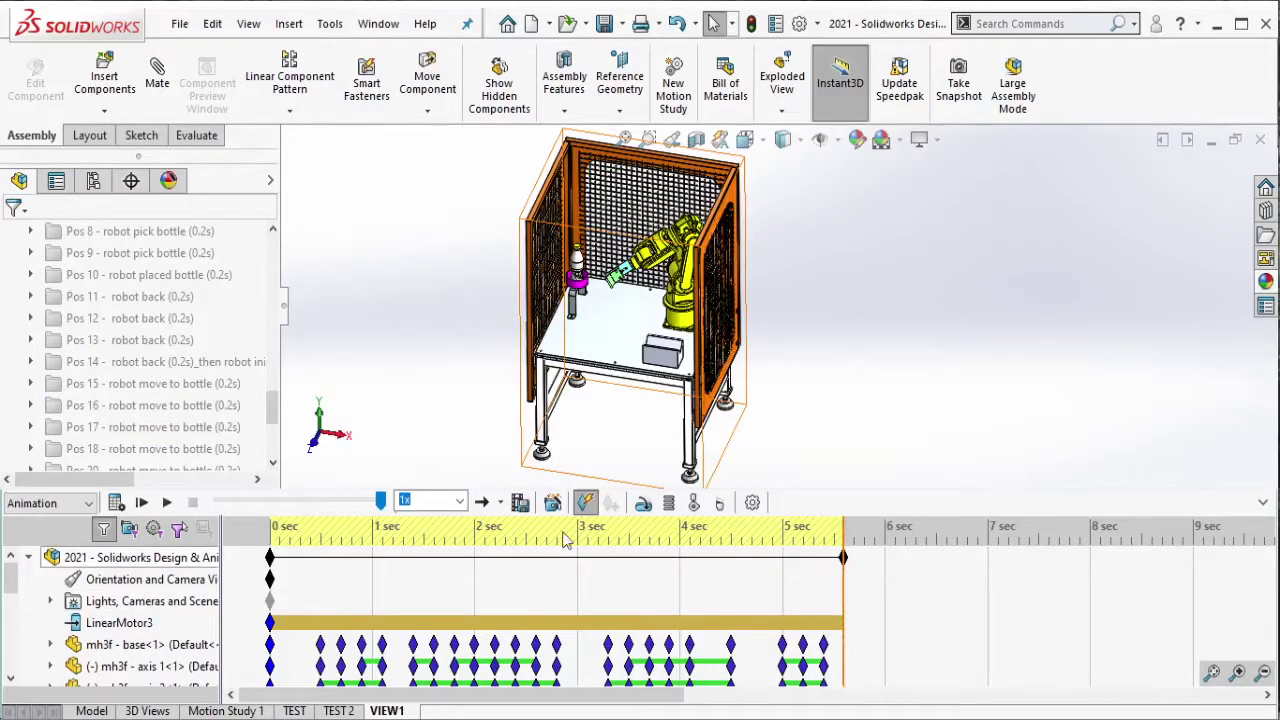
pyautogui.click(200, 427)
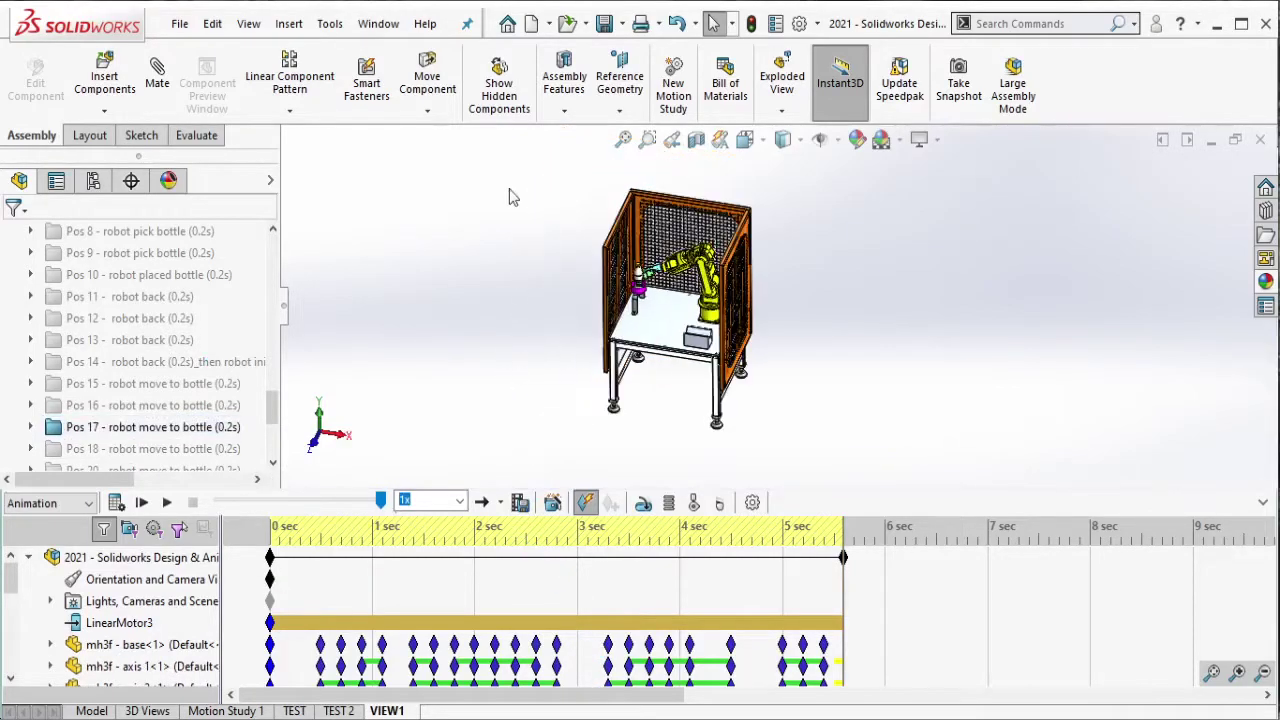
pyautogui.moveTo(495, 157); pyautogui.dragTo(872, 466)
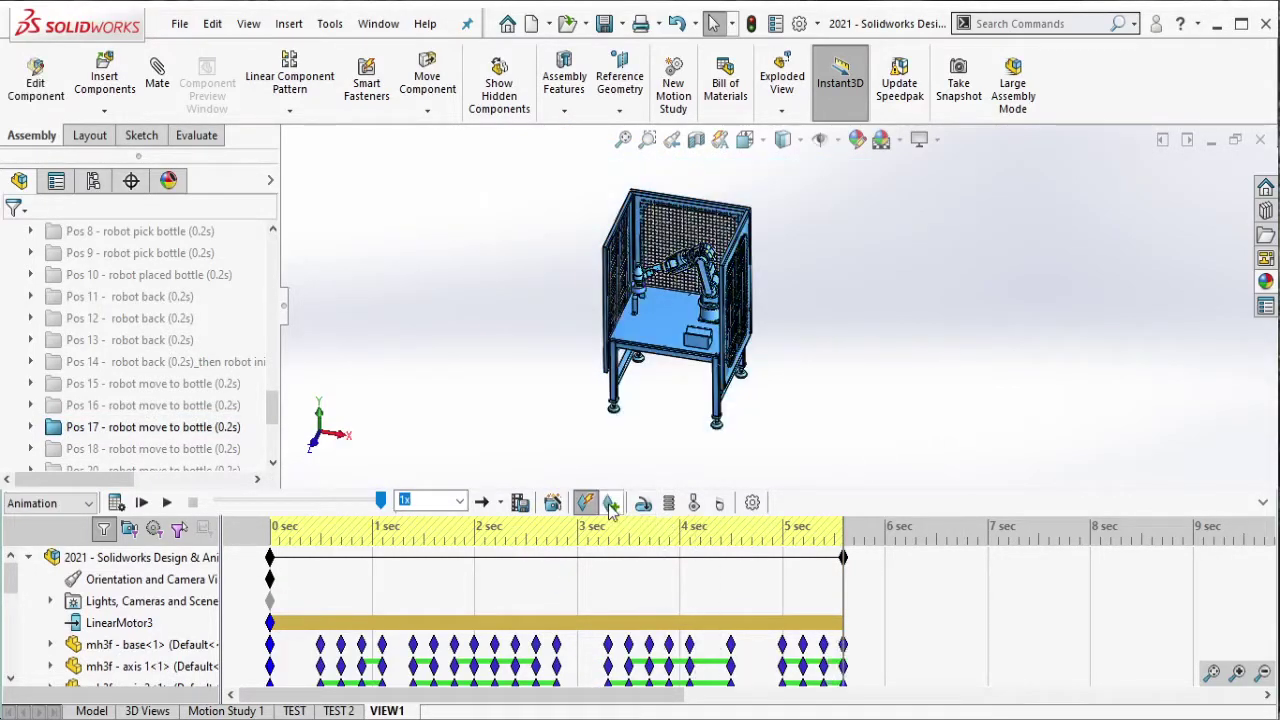
pyautogui.hotkey('alt', 'Tab')
pyautogui.press('Return')
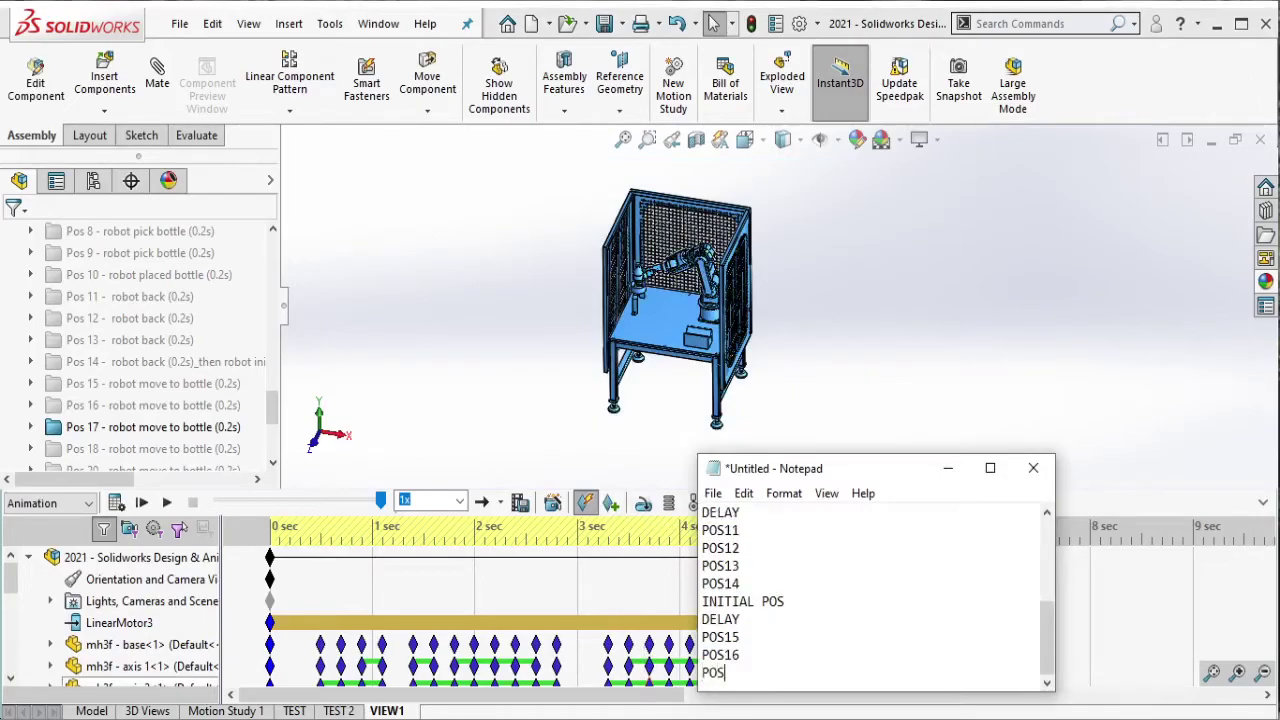
pyautogui.hotkey('alt', 'Tab')
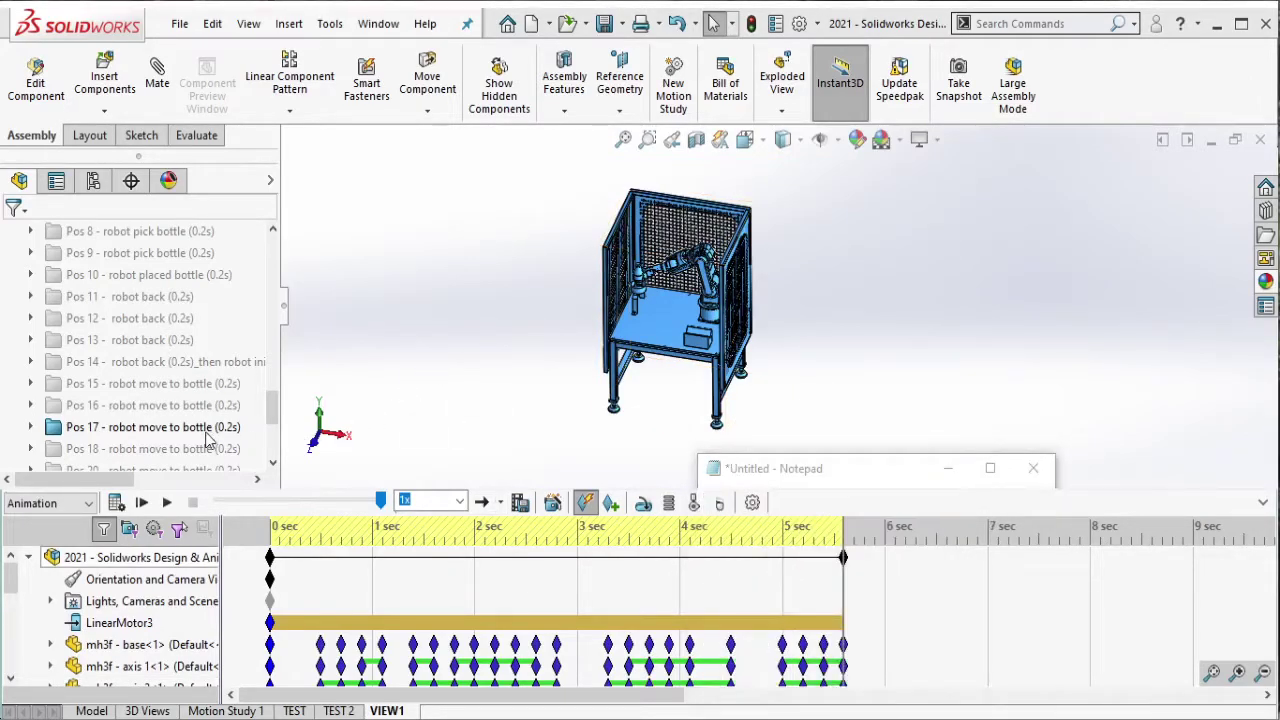
pyautogui.click(205, 427)
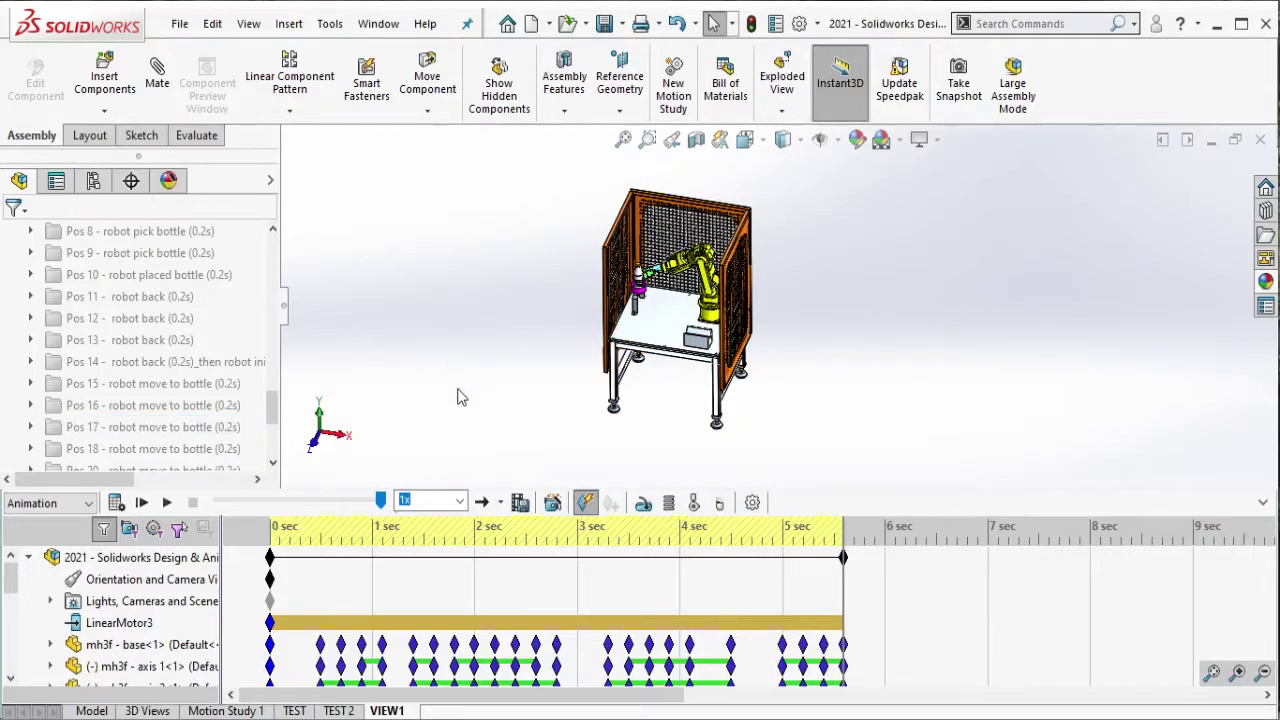
# Move the end key to 5.8 s and key the Pos 18 robot pose, logging POS18.
pyautogui.scroll(-2, 227, 400)
pyautogui.scroll(-1, 227, 400)
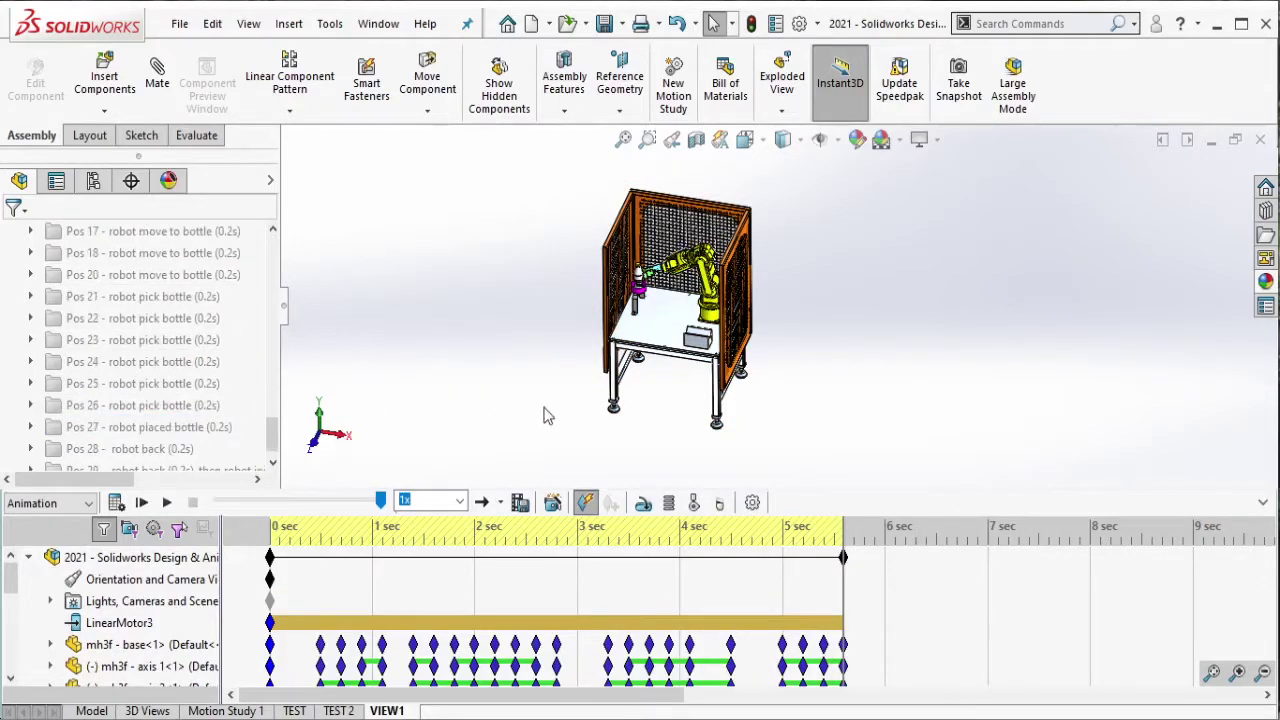
pyautogui.click(865, 585)
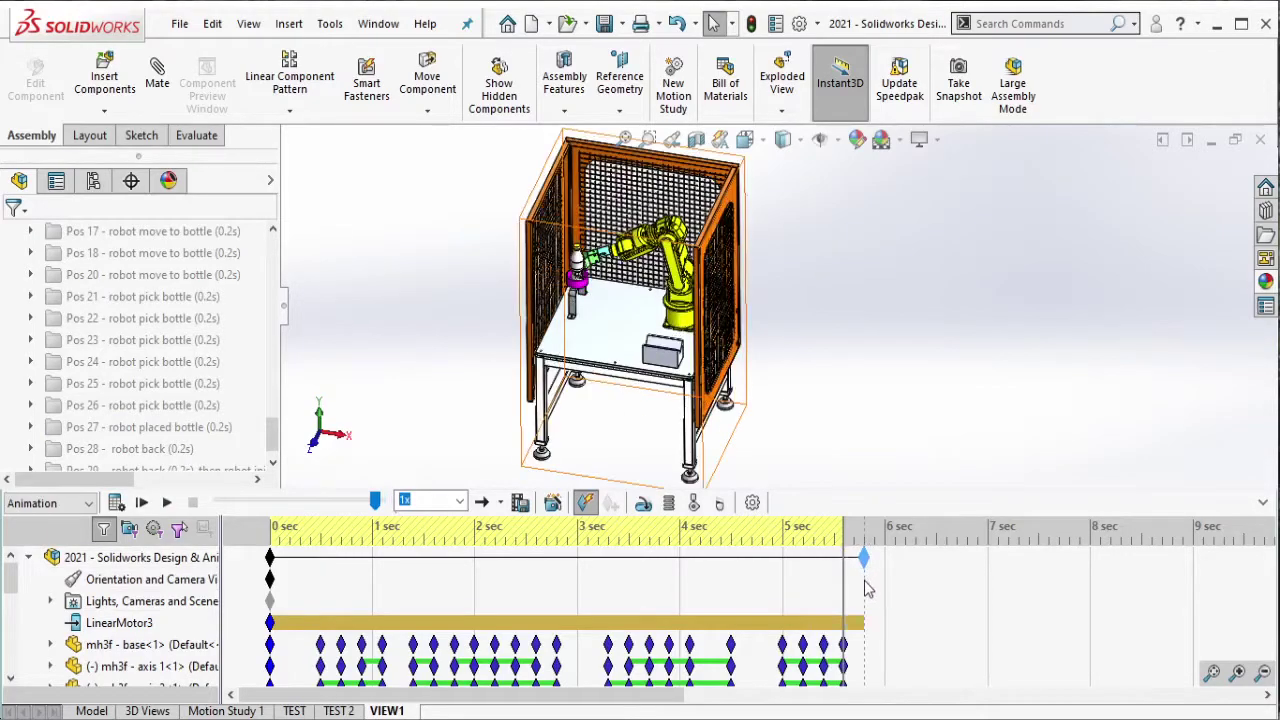
pyautogui.click(150, 253)
pyautogui.click(205, 187)
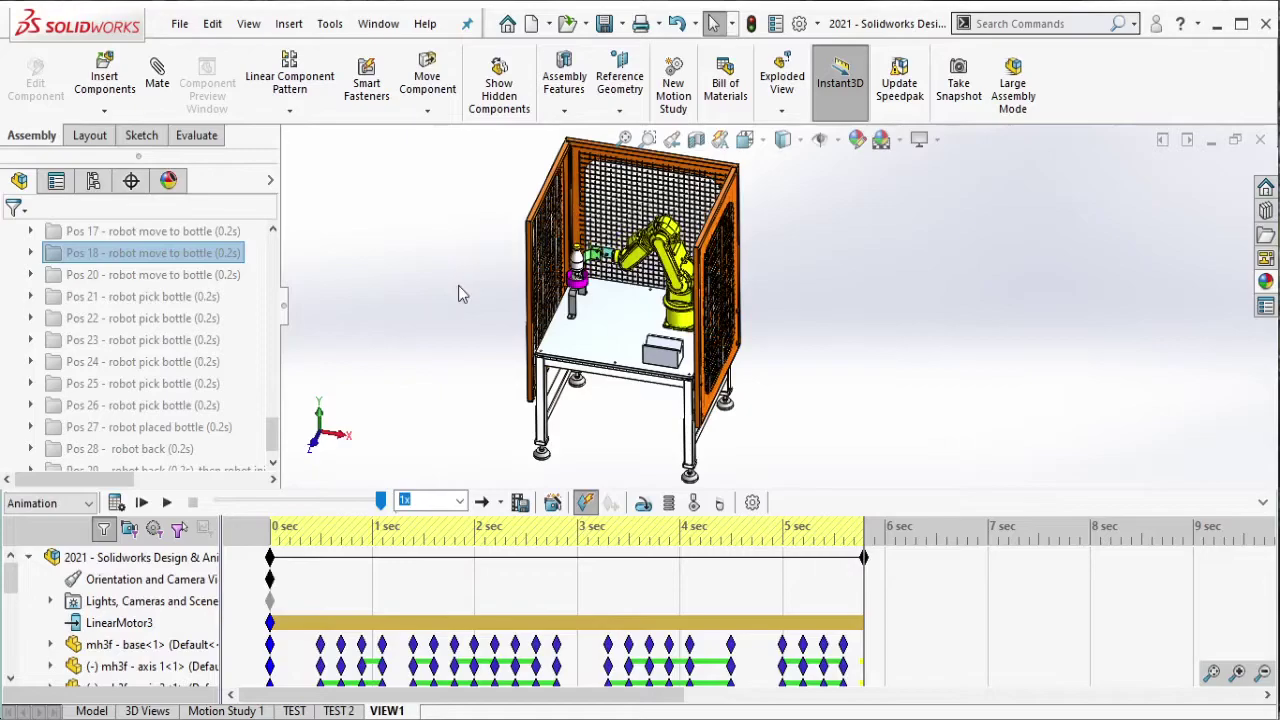
pyautogui.moveTo(484, 144); pyautogui.dragTo(848, 494)
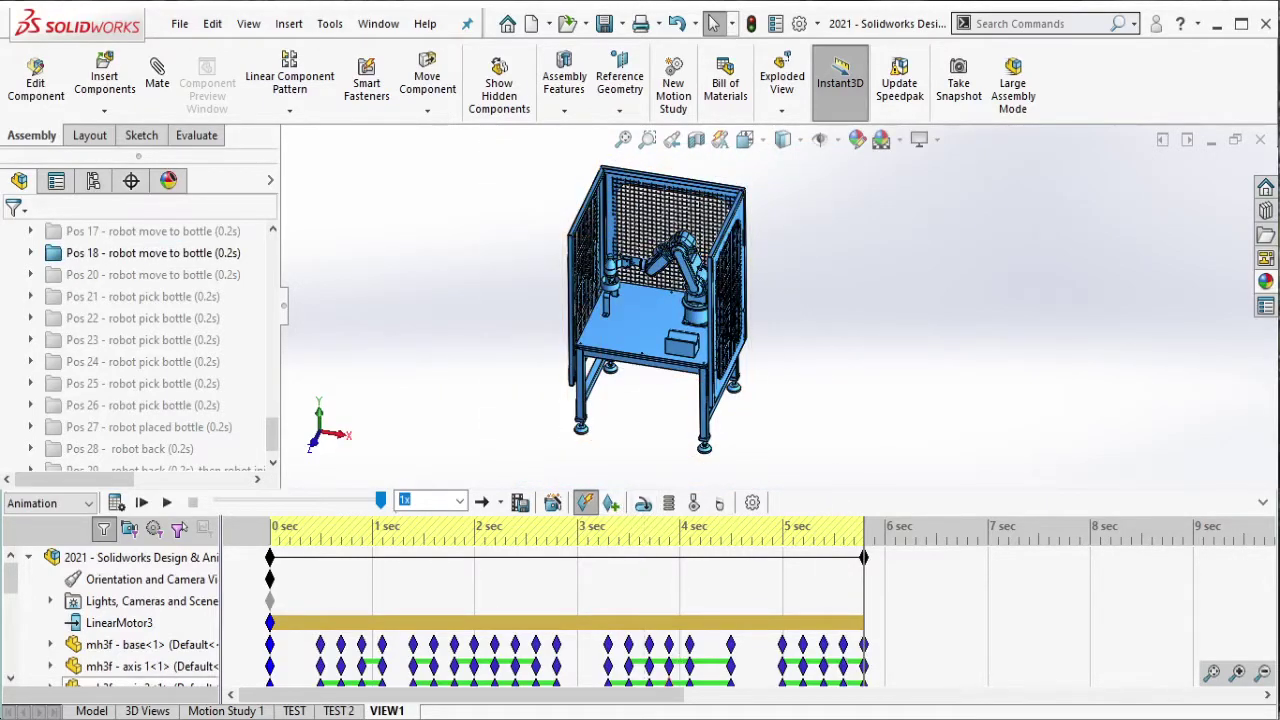
pyautogui.hotkey('alt', 'Tab')
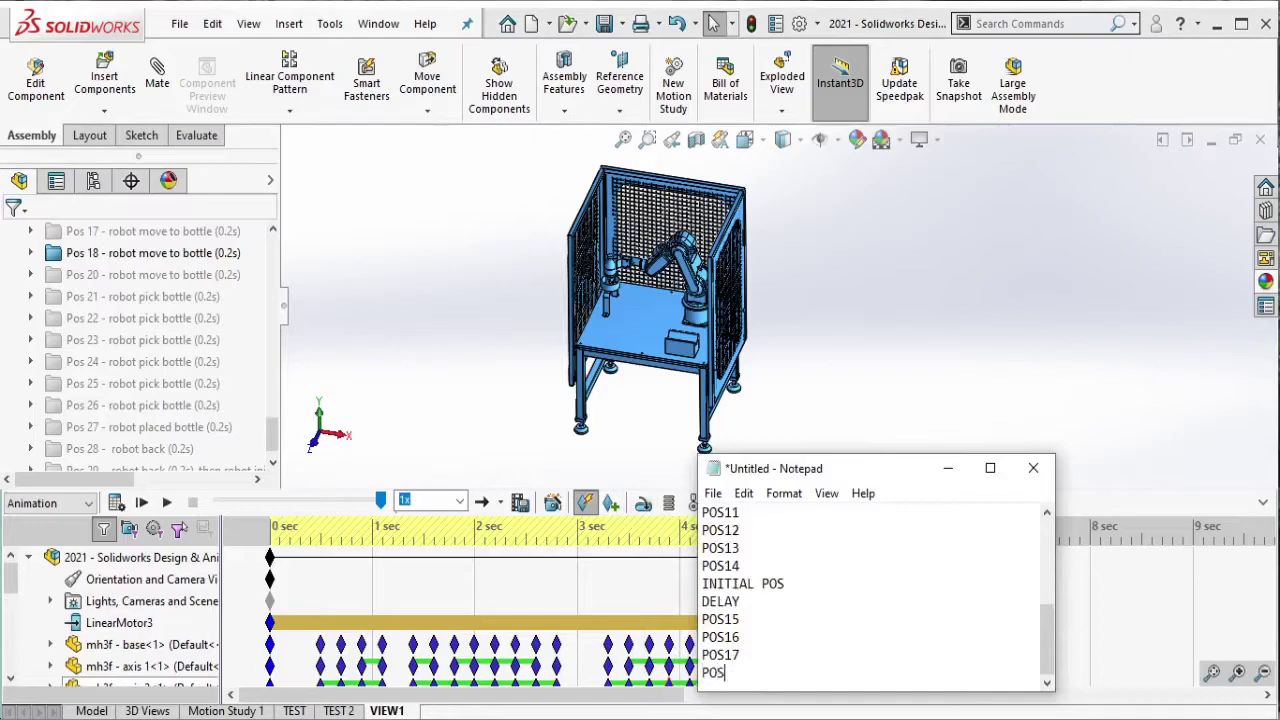
pyautogui.click(228, 250)
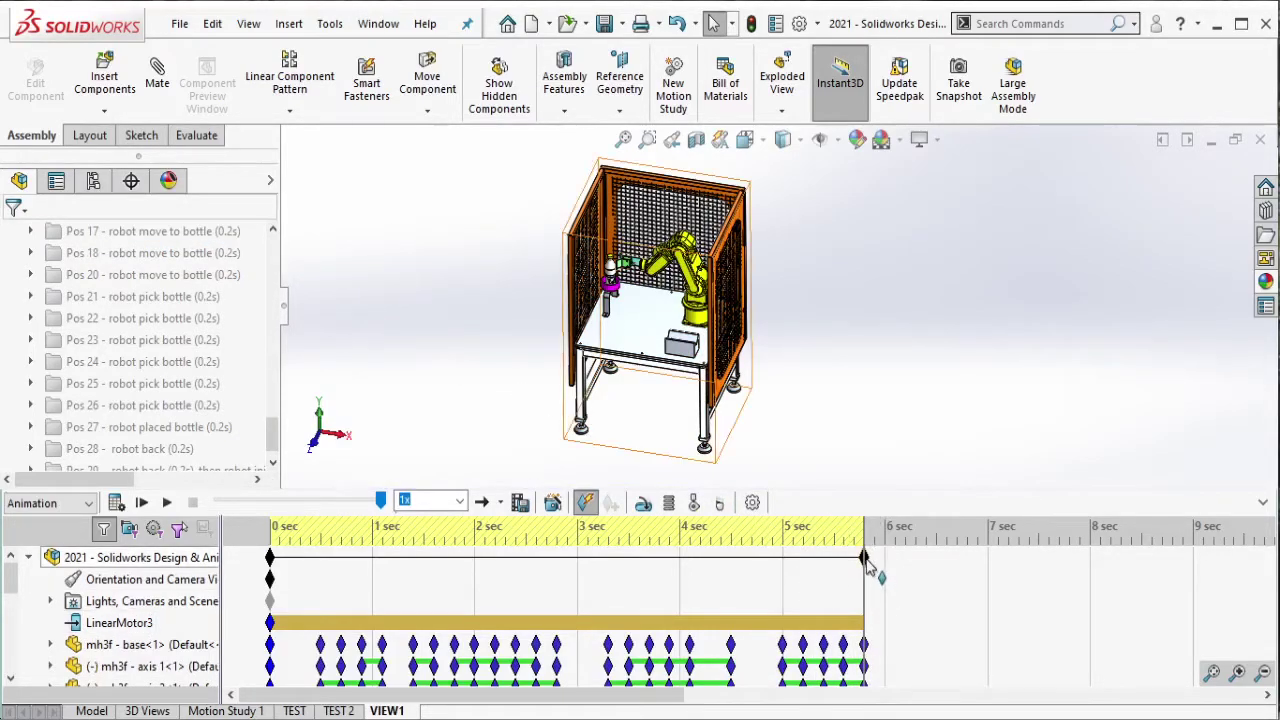
# Extend VIEW1 to 6 s and key the whole cell at the Pos 20 pose, logging POS20.
pyautogui.moveTo(866, 557); pyautogui.dragTo(884, 557)
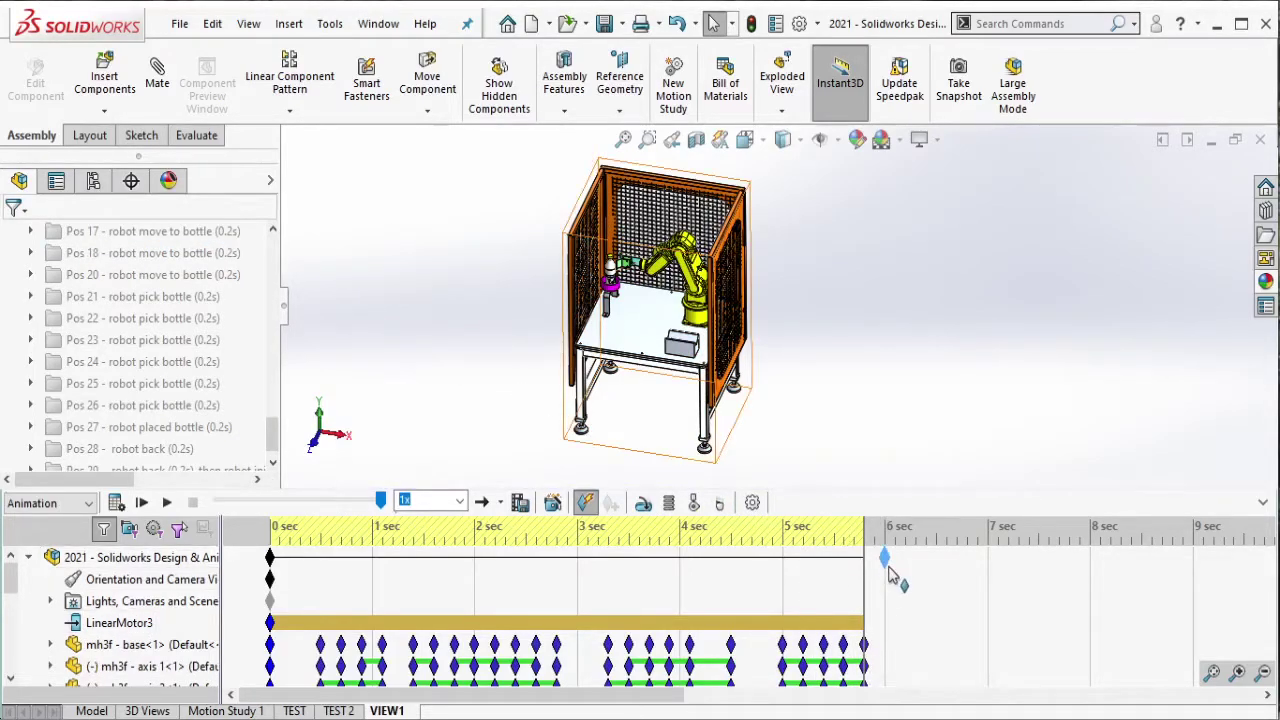
pyautogui.click(150, 274)
pyautogui.hotkey('alt', 'Tab')
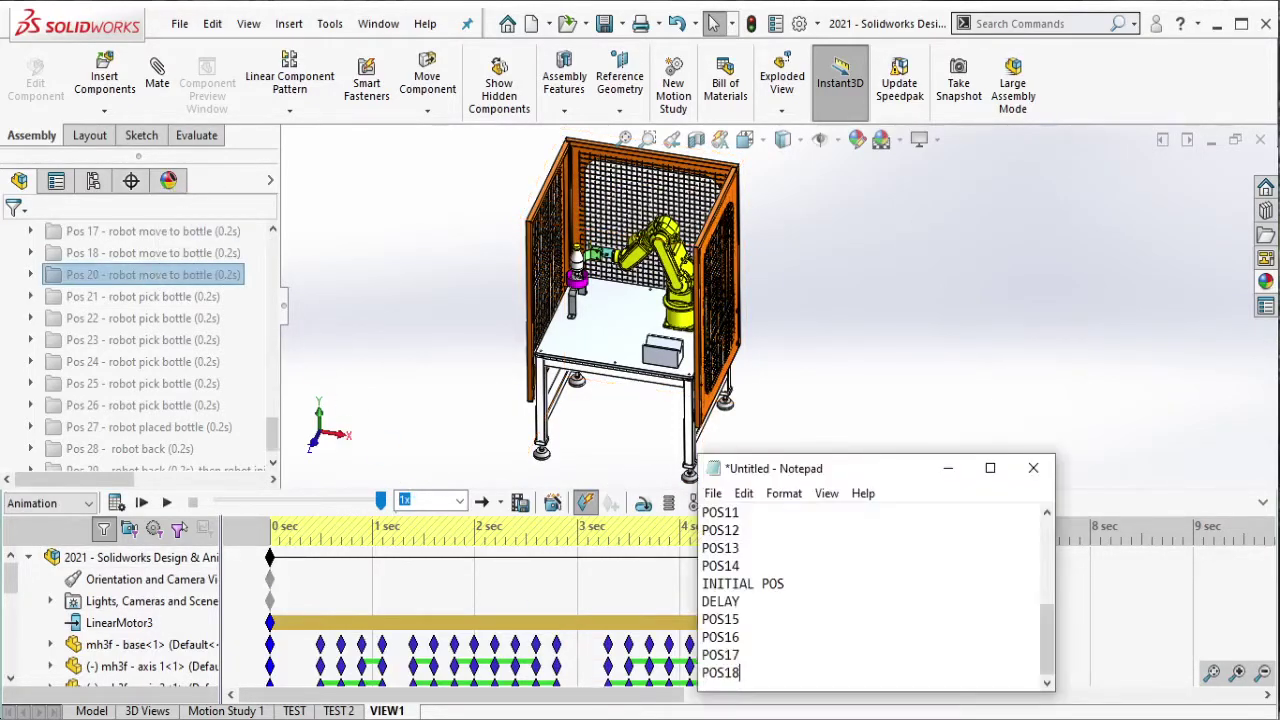
pyautogui.press('Return')
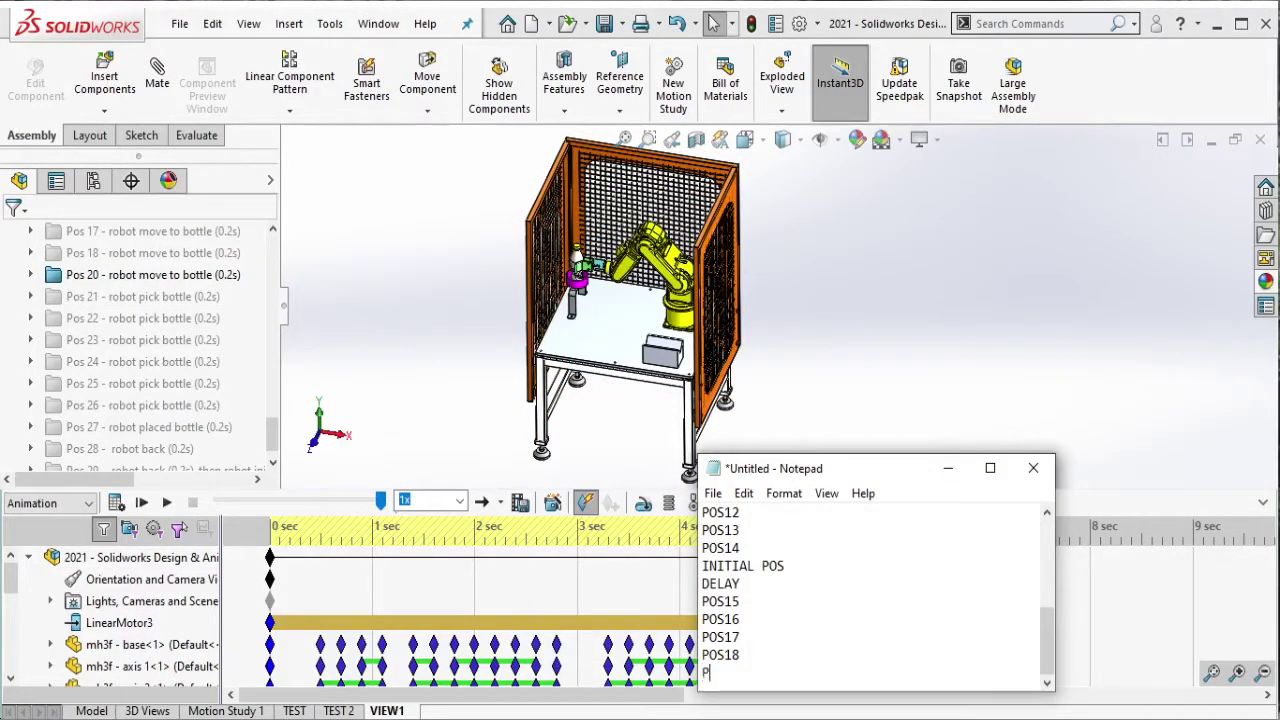
pyautogui.click(437, 341)
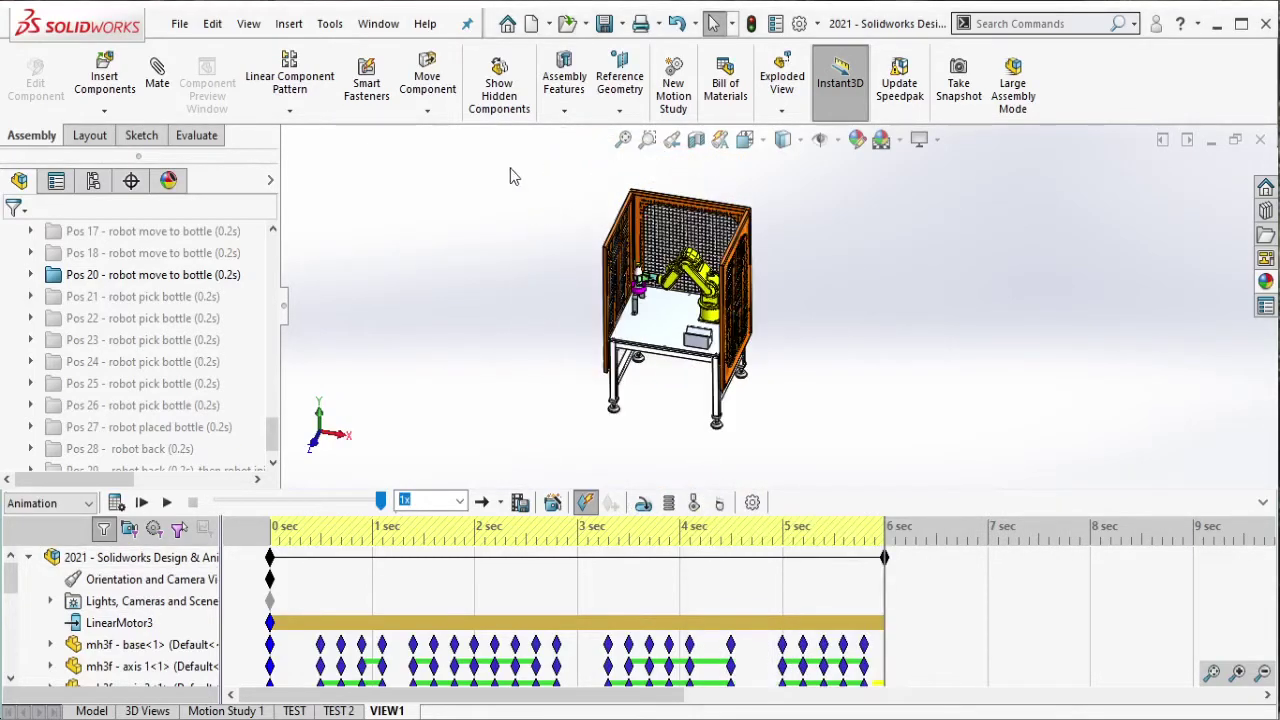
pyautogui.moveTo(514, 177); pyautogui.dragTo(914, 486)
pyautogui.click(585, 502)
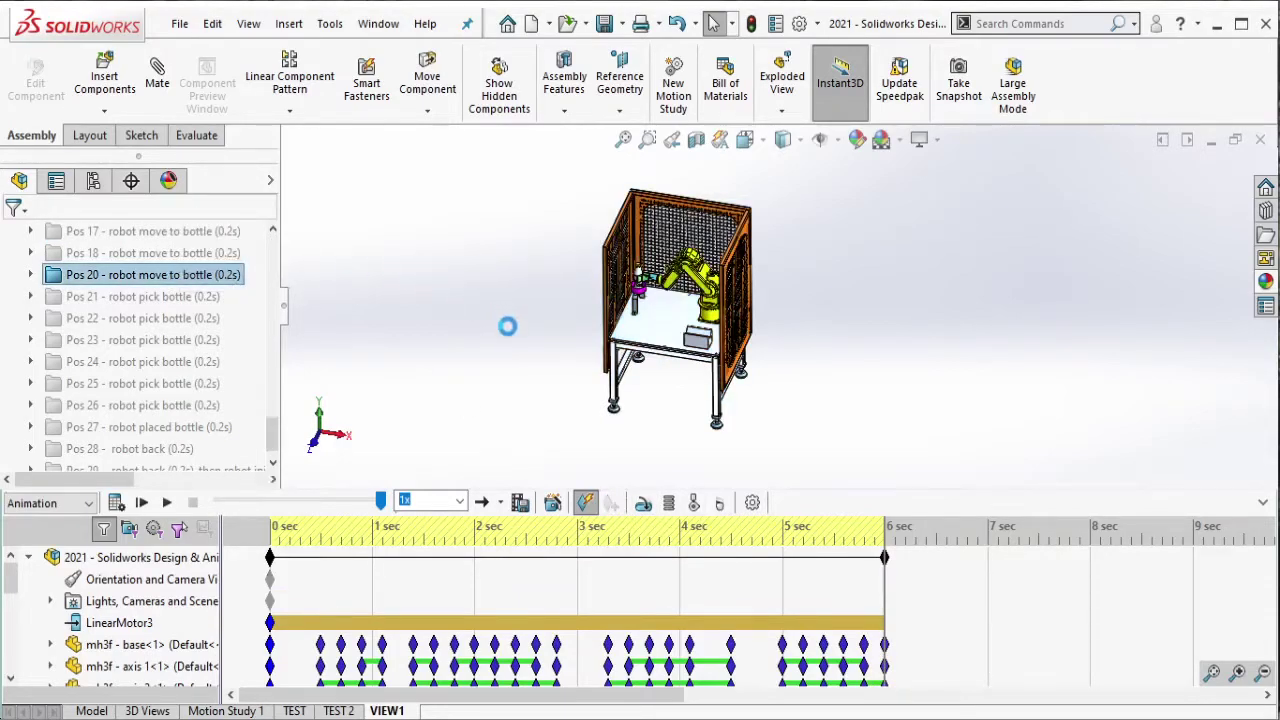
# Check the bottle and gripper, then move the 6 s end key later toward 6.4 s.
pyautogui.scroll(-2, 640, 340)
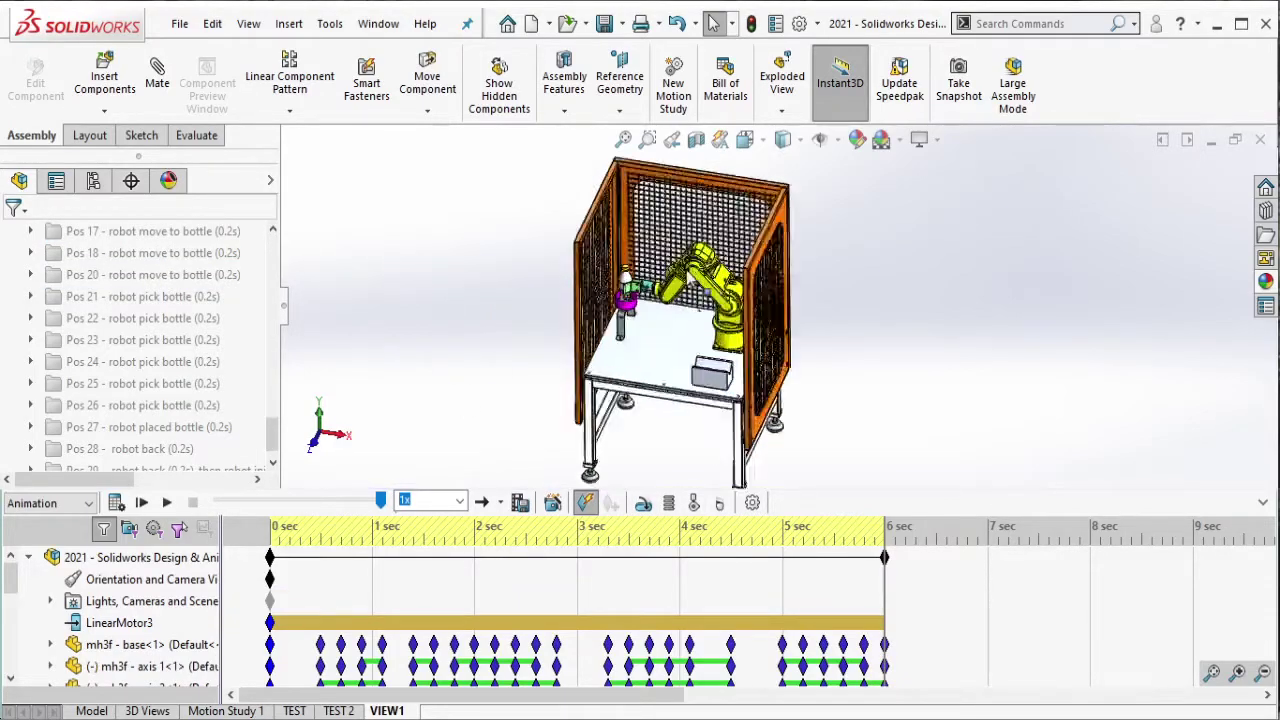
pyautogui.scroll(-5, 646, 330)
pyautogui.scroll(-3, 655, 395)
pyautogui.scroll(3, 655, 395)
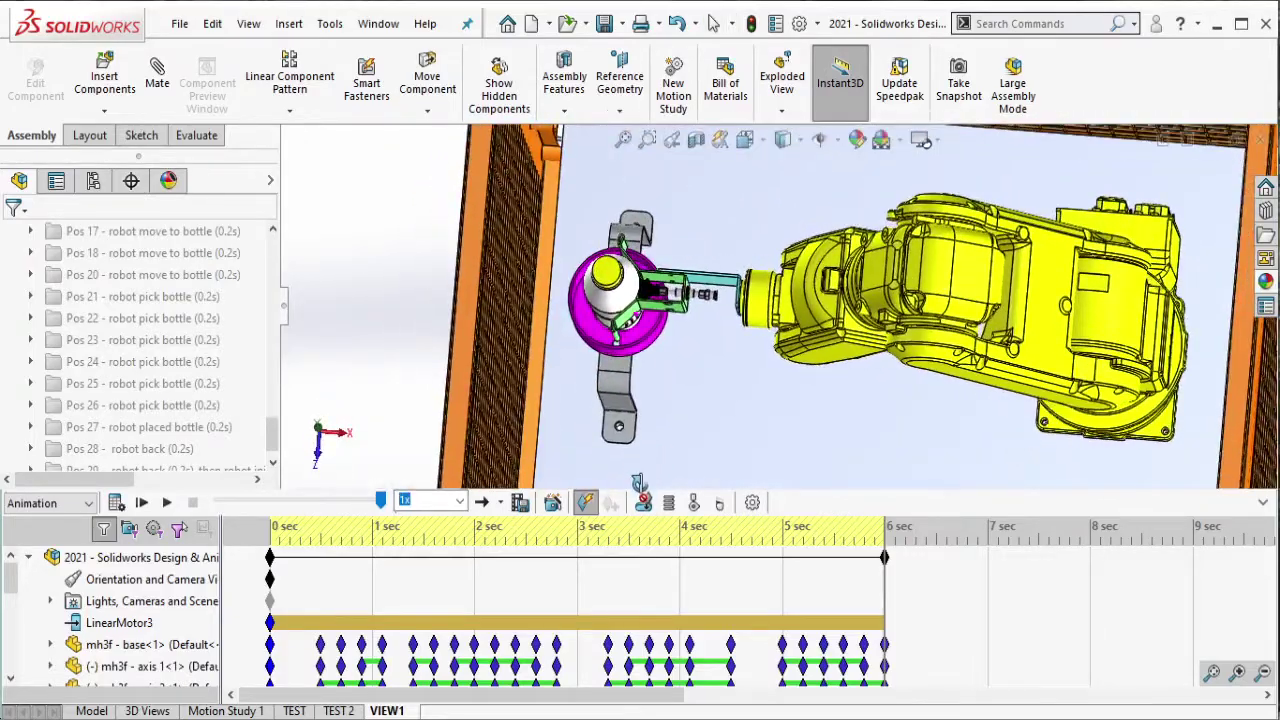
pyautogui.moveTo(650, 388); pyautogui.dragTo(645, 376, button='middle')
pyautogui.scroll(-2, 643, 372)
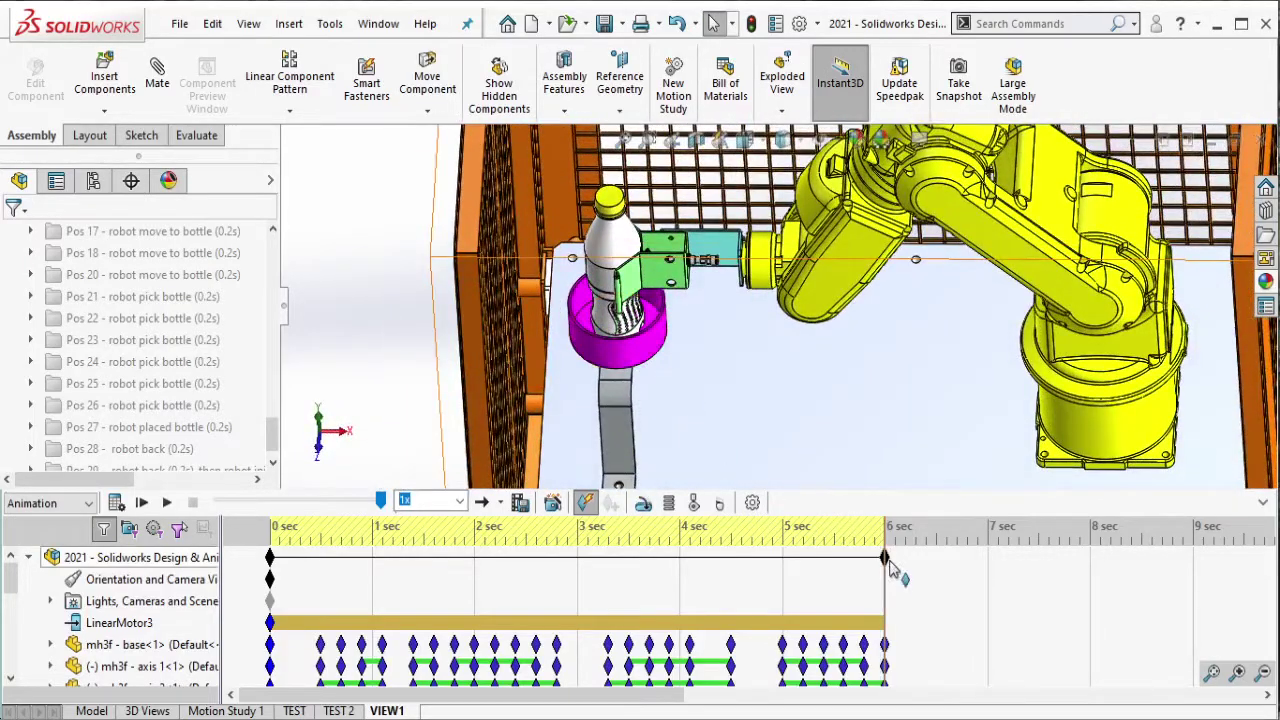
pyautogui.moveTo(885, 560); pyautogui.dragTo(929, 584)
# Copy the 6 s Pos 20 keys and paste them at about 6.3 s as a pause.
pyautogui.scroll(-5, 905, 620)
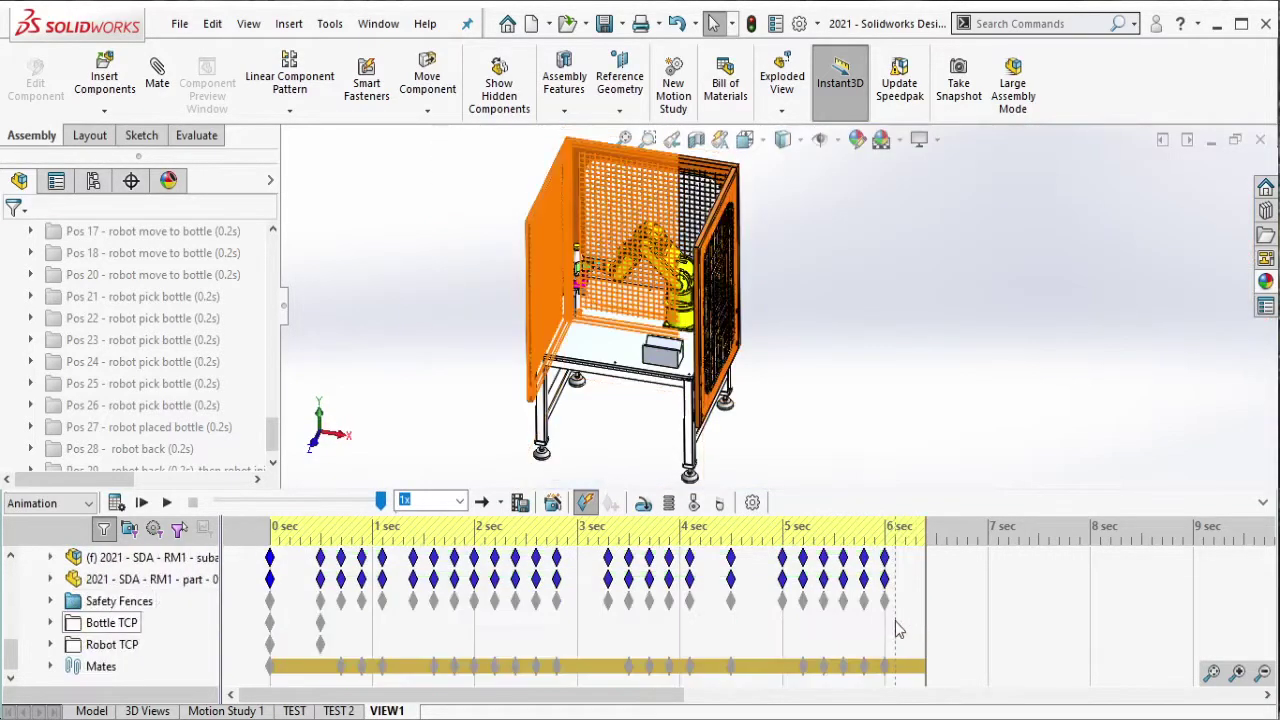
pyautogui.scroll(5, 895, 640)
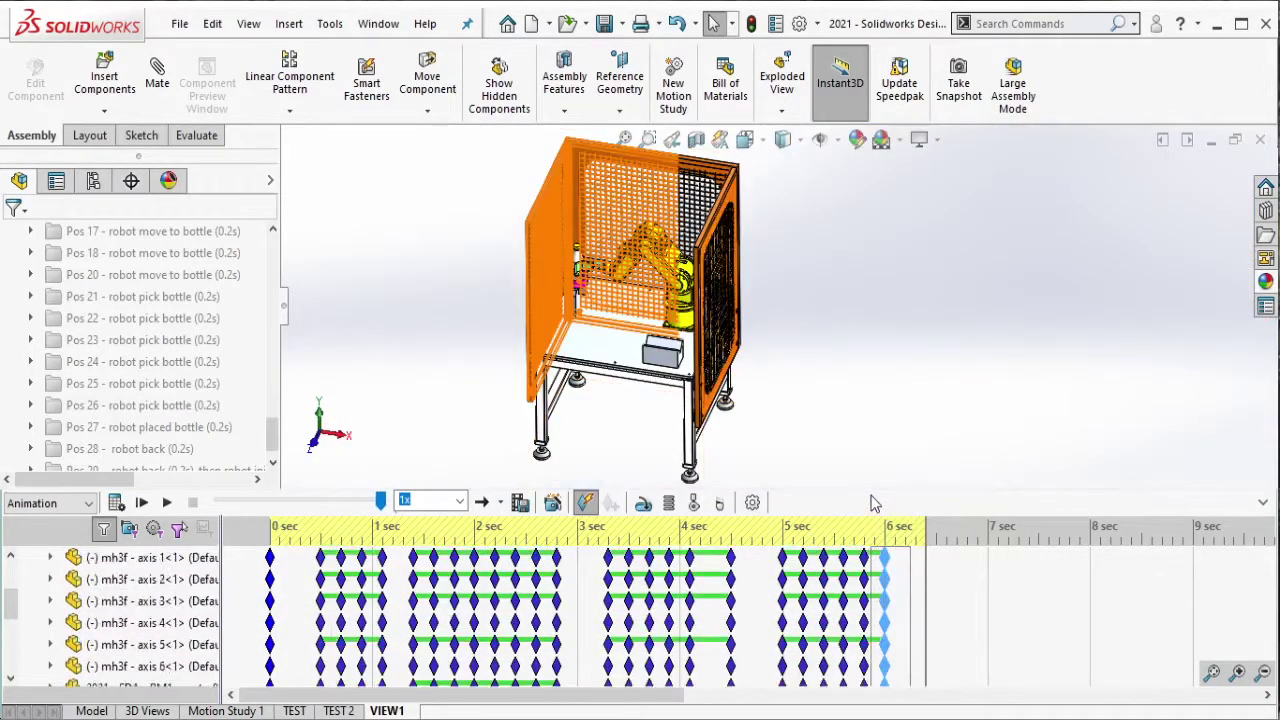
pyautogui.rightClick(885, 650)
pyautogui.click(945, 484)
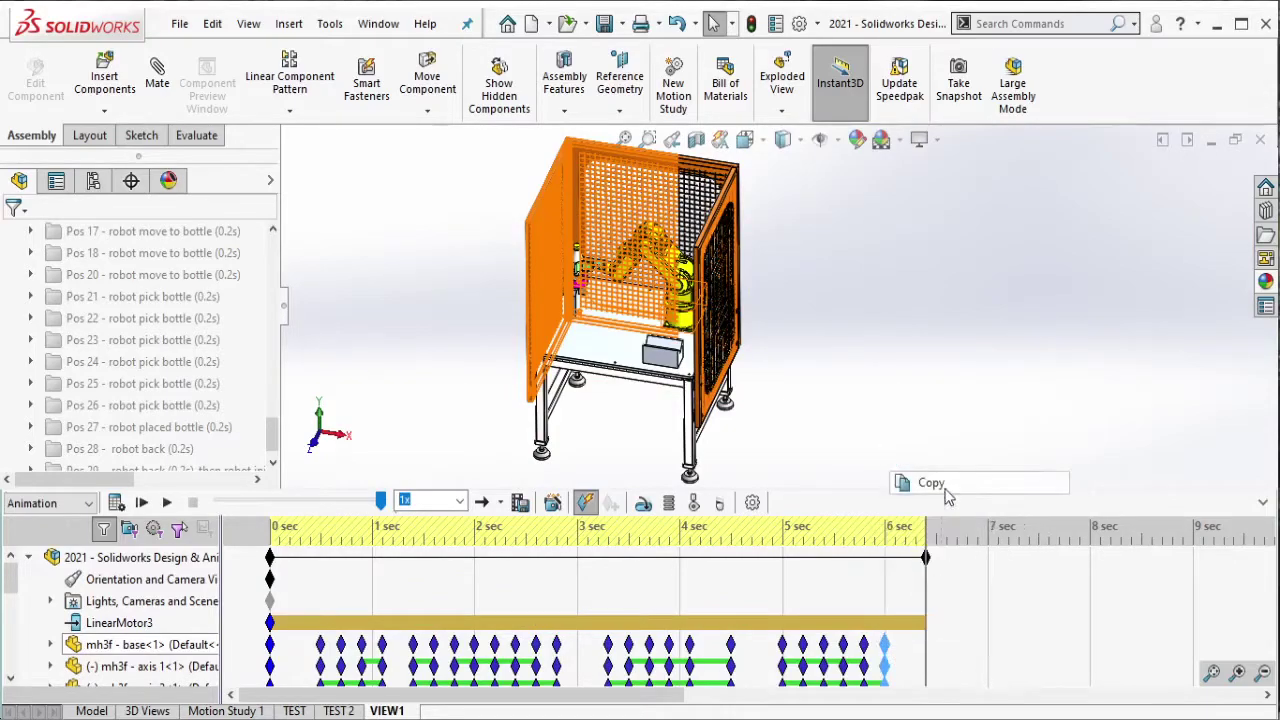
pyautogui.rightClick(928, 505)
pyautogui.click(955, 567)
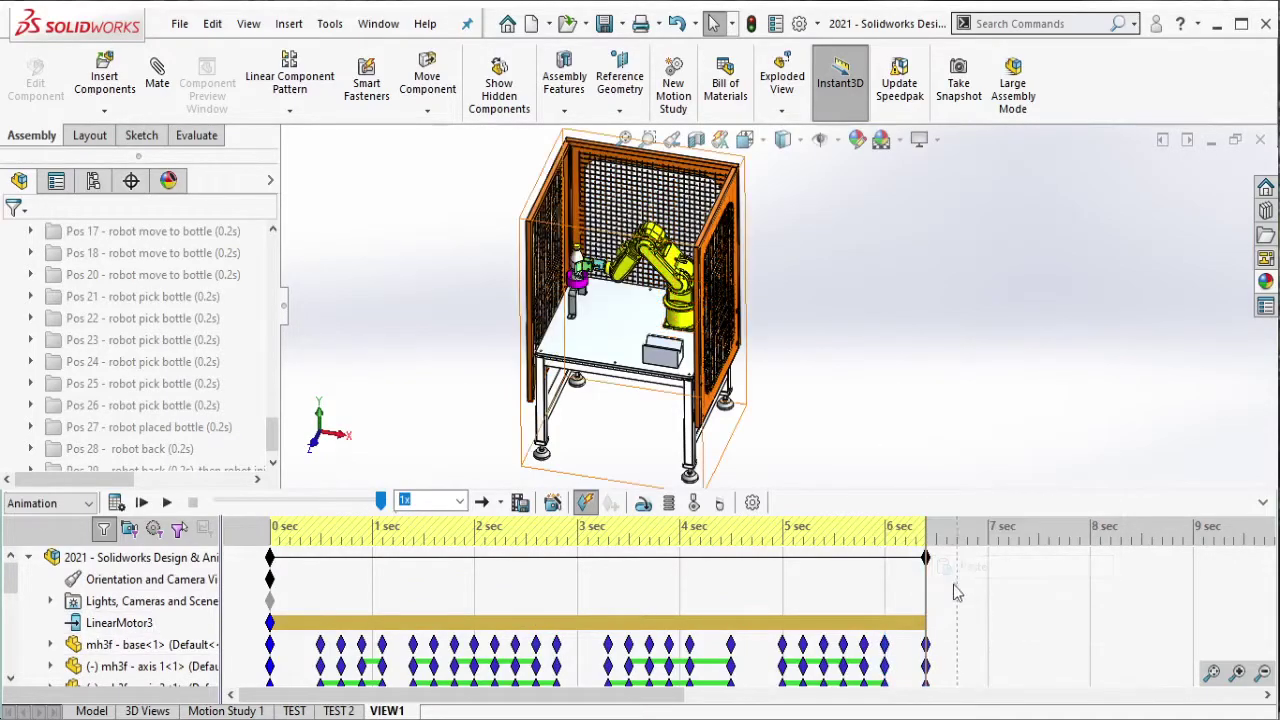
# Add DELAY after POS20 in the Notepad list and return to the VIEW1 timeline.
pyautogui.hotkey('alt', 'Tab')
pyautogui.press('Return')
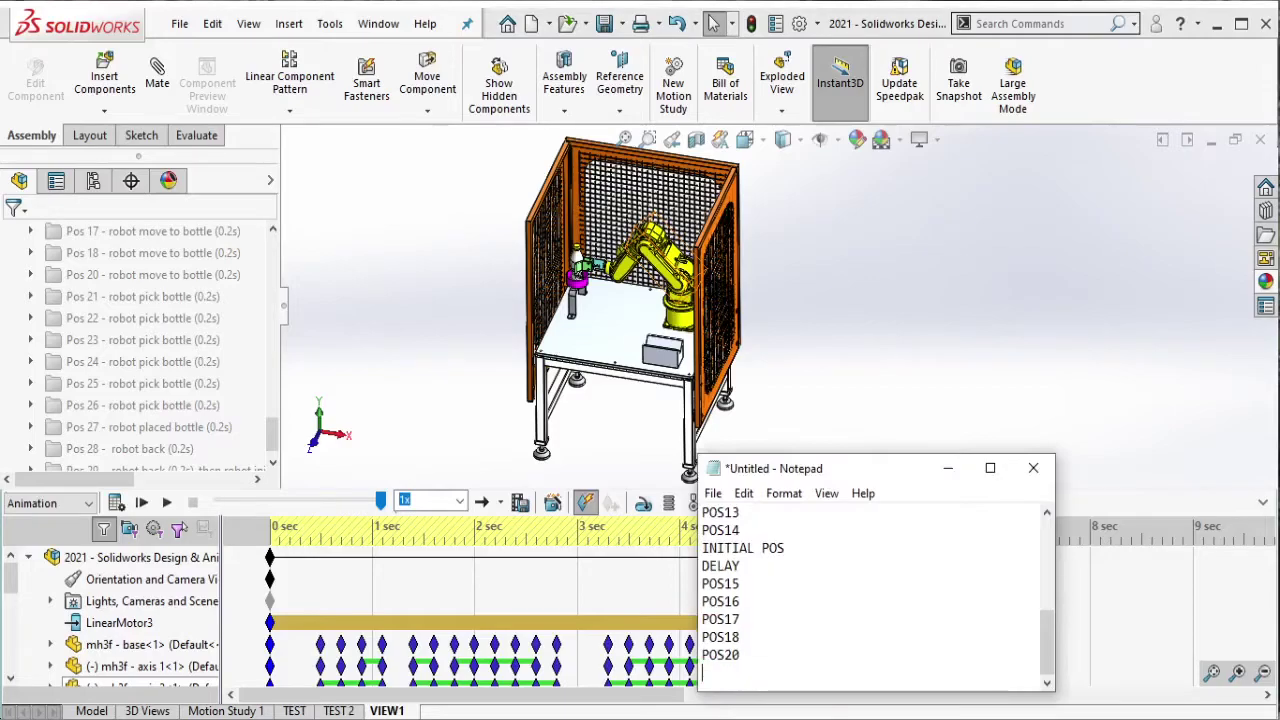
pyautogui.hotkey('alt', 'Tab')
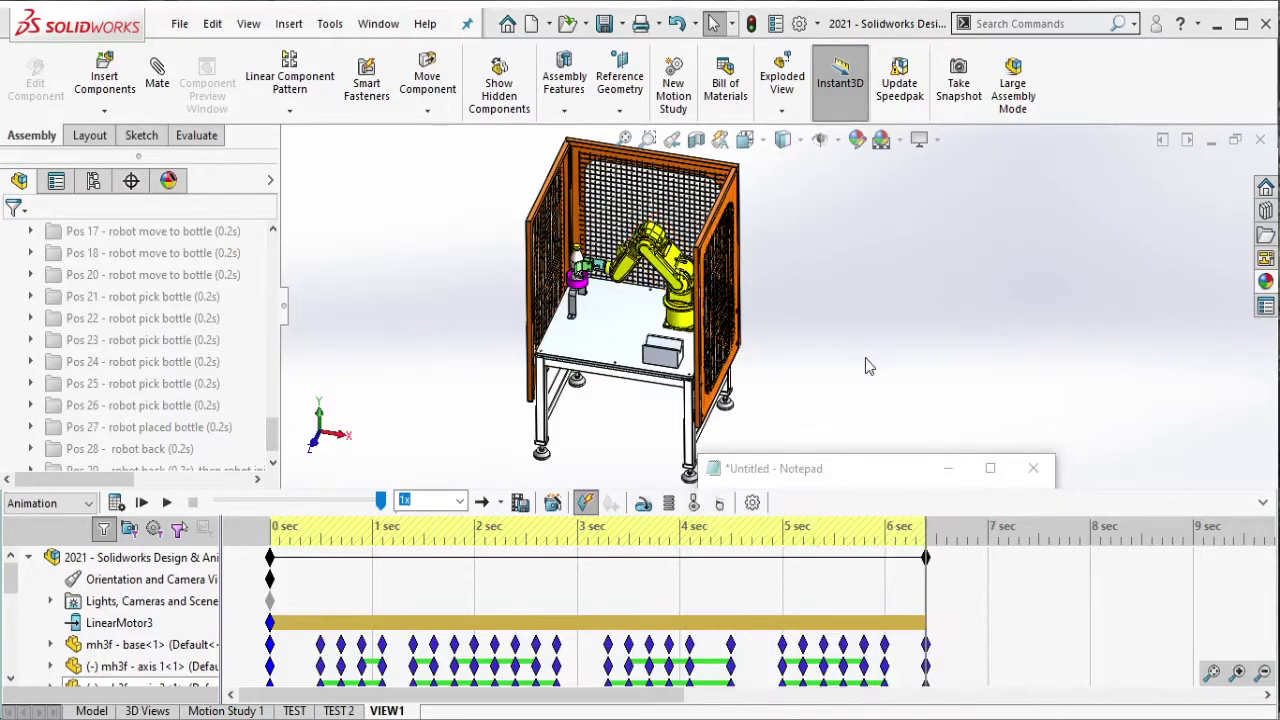
pyautogui.hotkey('alt', 'Tab')
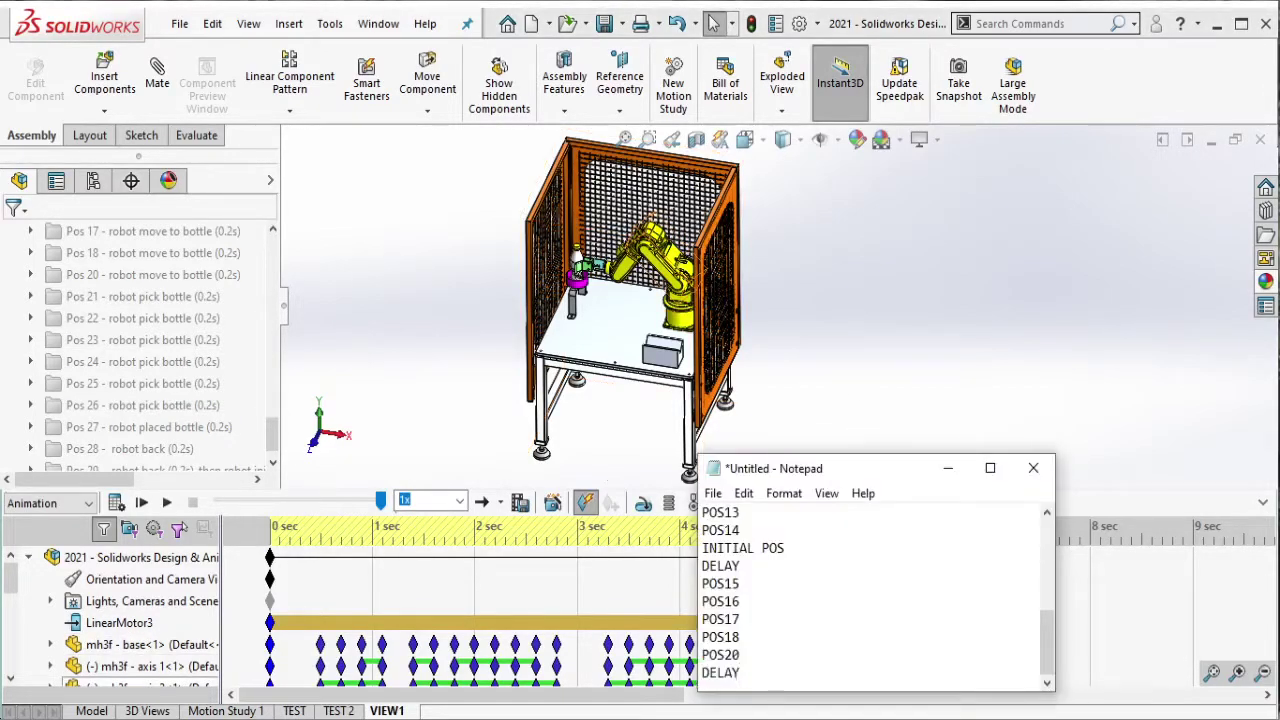
pyautogui.hotkey('alt', 'Tab')
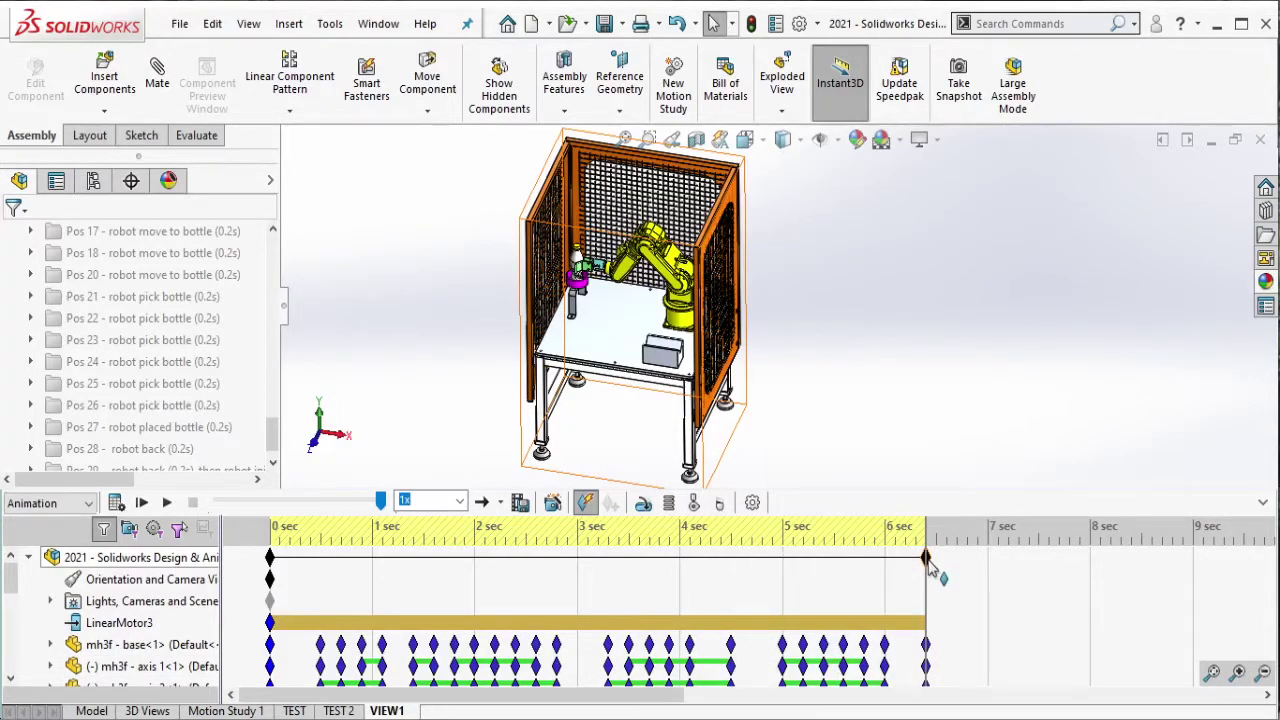
# Extend the timeline slightly and key the Pos 21 pick-bottle pose, logging POS21.
pyautogui.moveTo(928, 562); pyautogui.dragTo(946, 572)
pyautogui.click(222, 290)
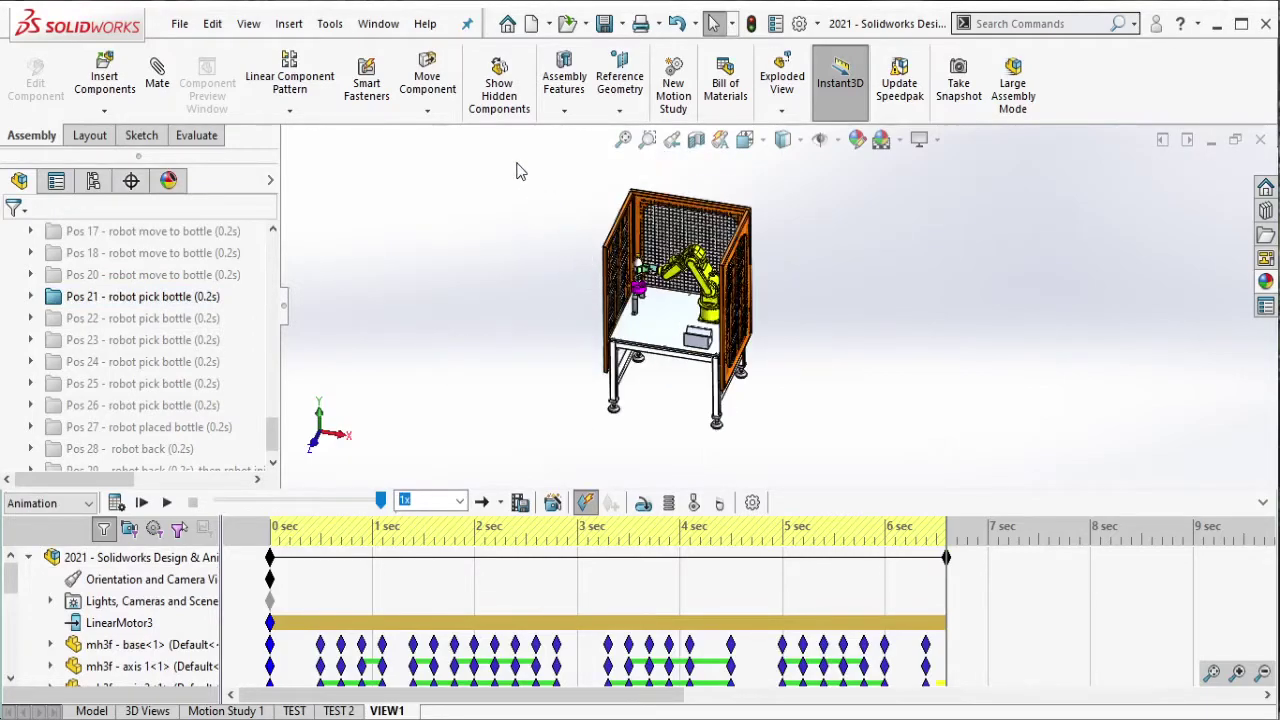
pyautogui.moveTo(516, 170); pyautogui.dragTo(856, 466)
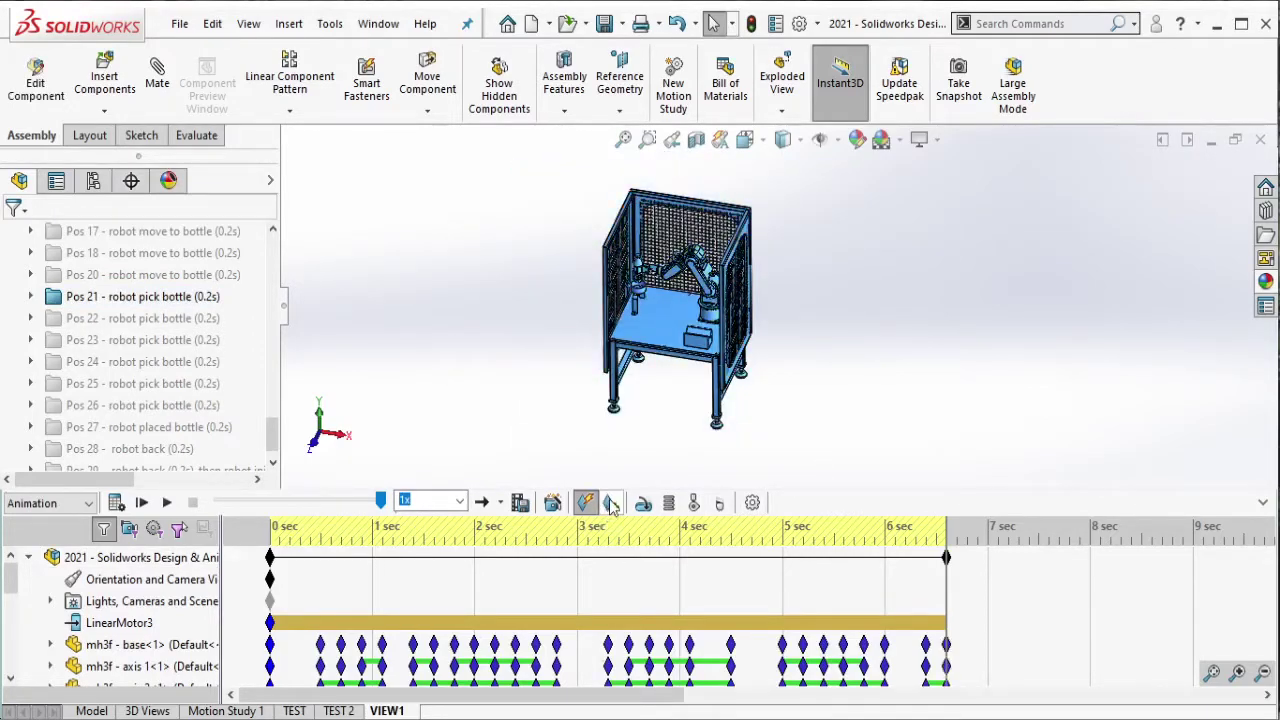
pyautogui.hotkey('alt', 'Tab')
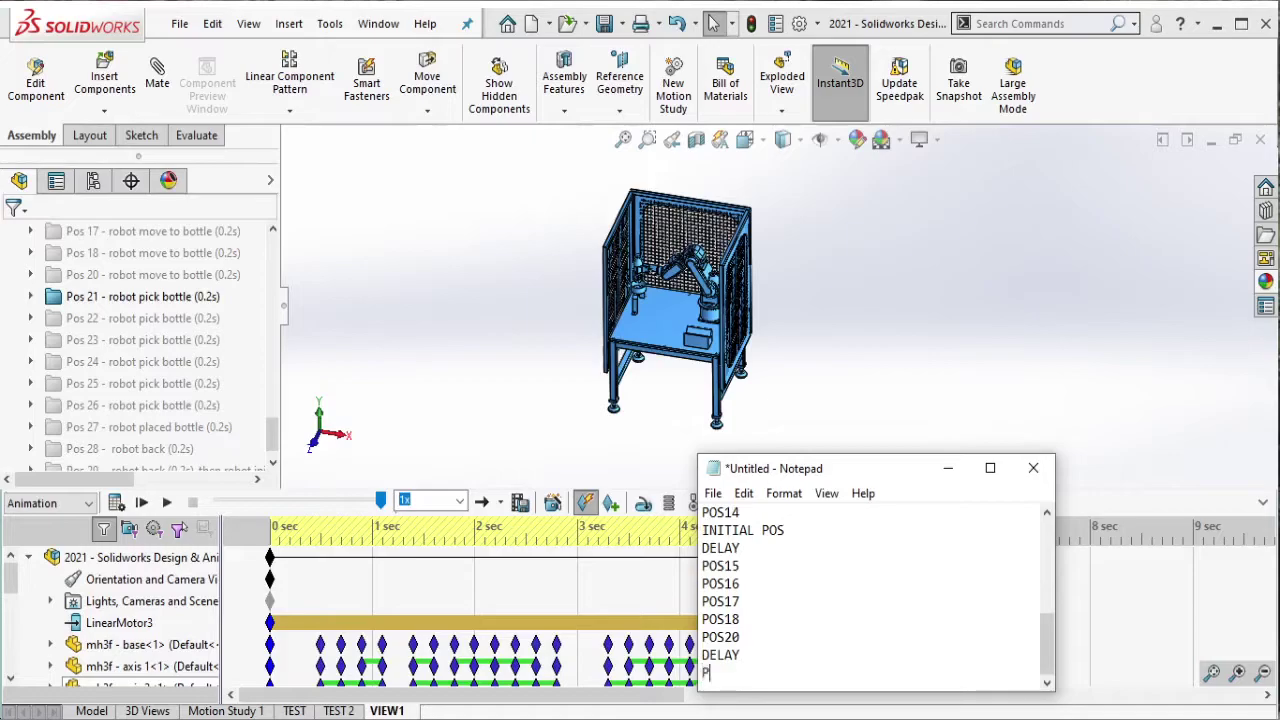
pyautogui.click(475, 316)
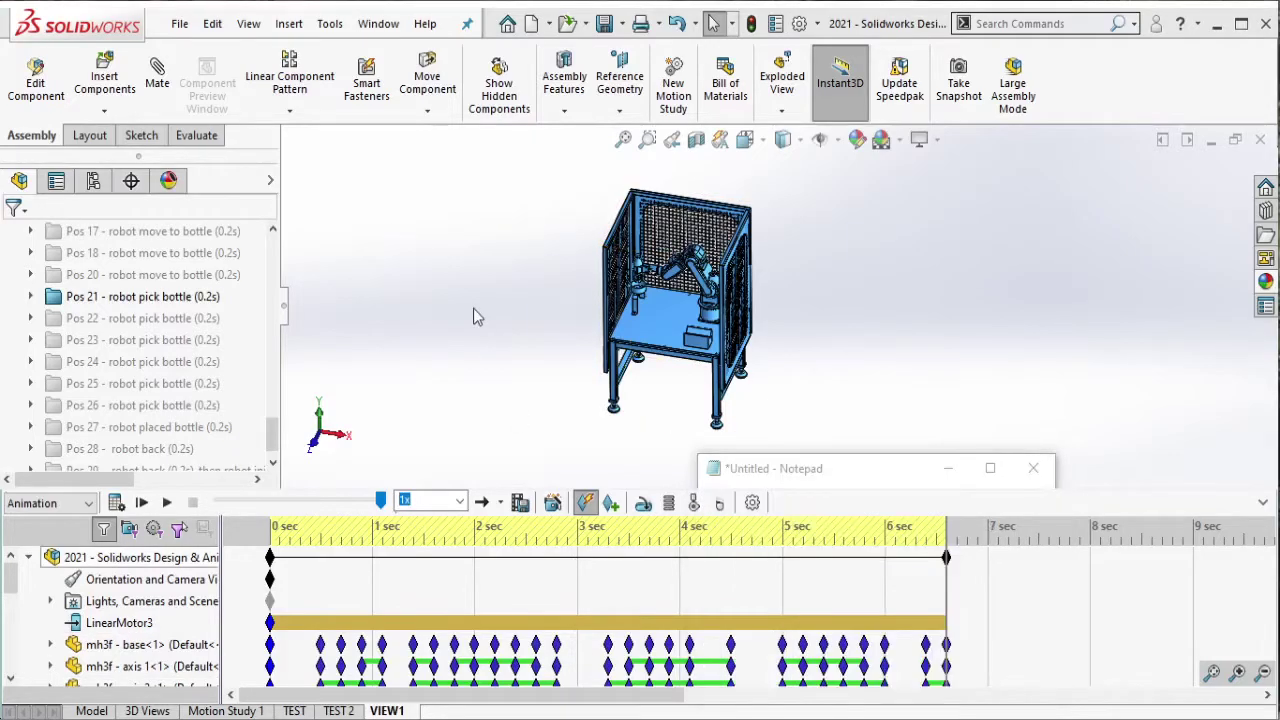
pyautogui.doubleClick(175, 298)
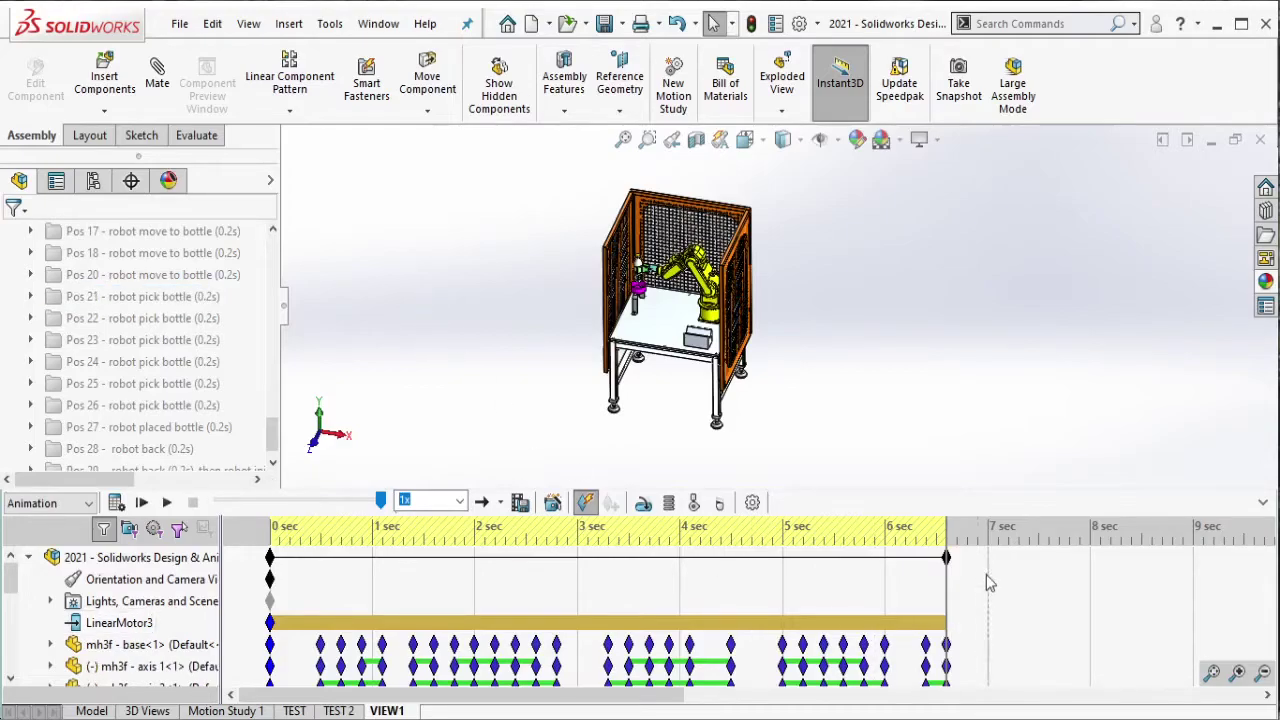
# Log POS22, apply the Pos 22 pick-bottle pose, and extend the timeline end to 7 s.
pyautogui.moveTo(946, 557); pyautogui.dragTo(968, 572)
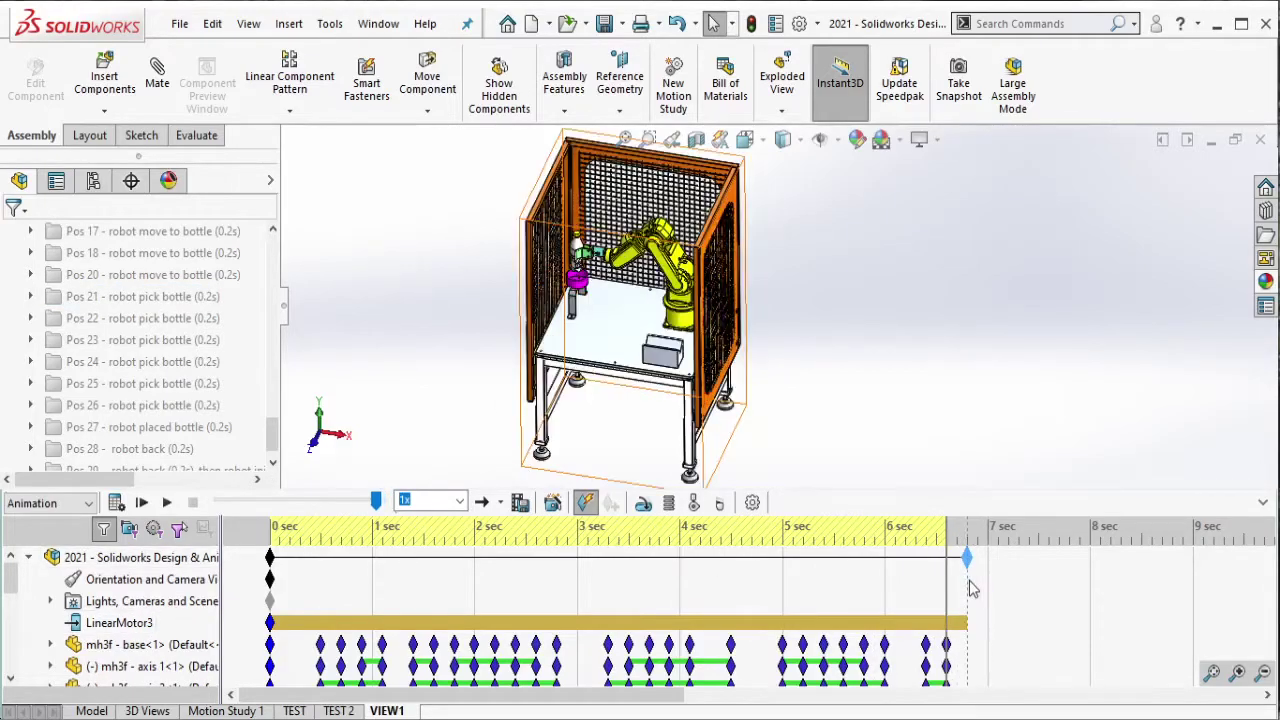
pyautogui.click(194, 312)
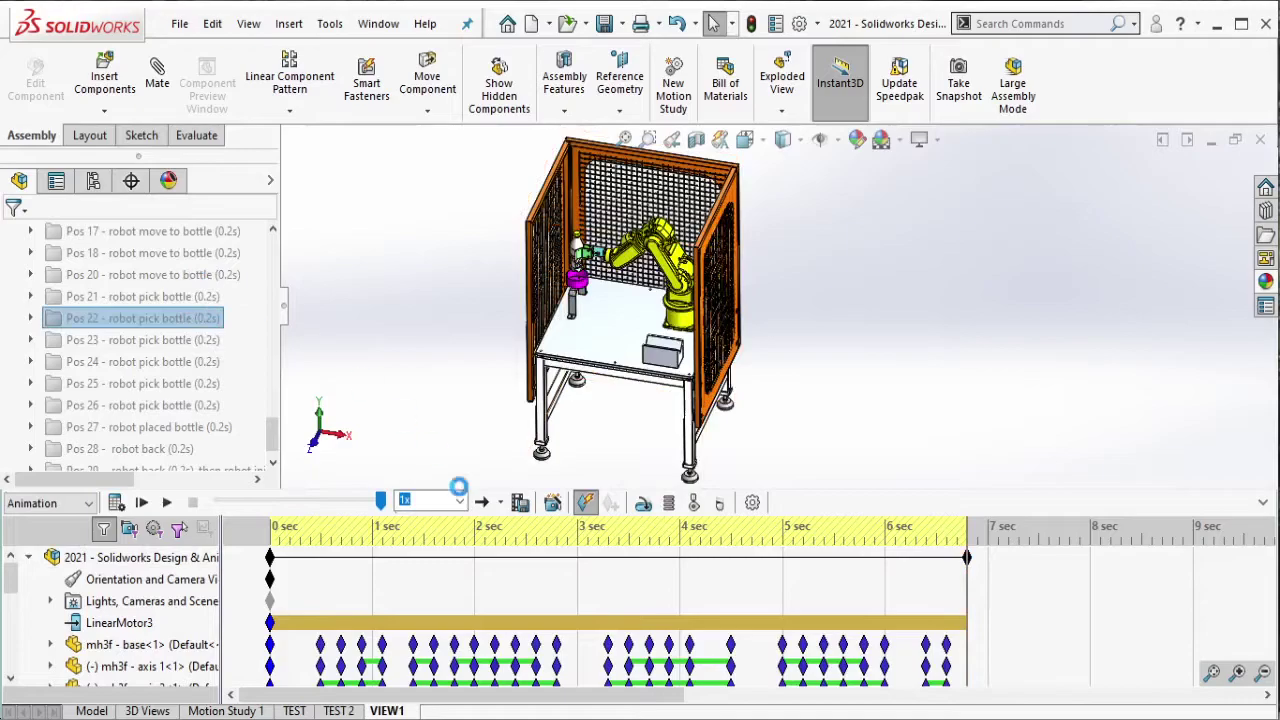
pyautogui.hotkey('alt', 'Tab')
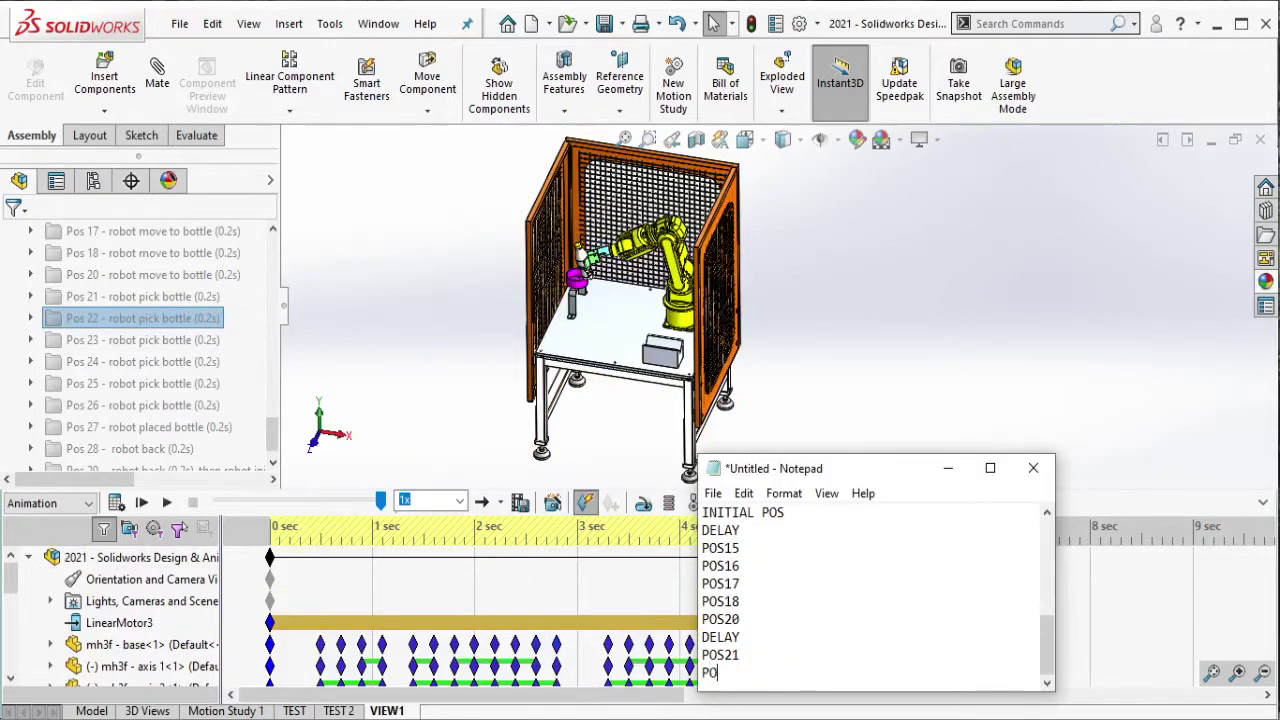
pyautogui.write('POS22')
pyautogui.click(948, 468)
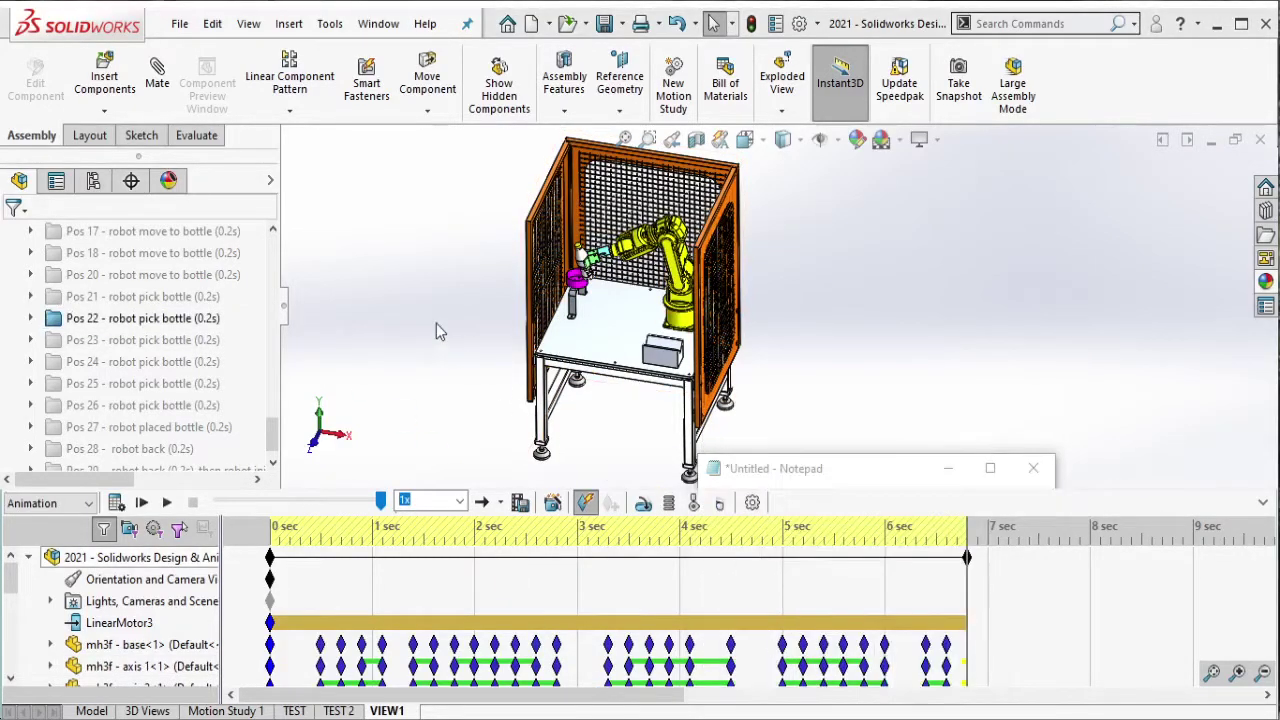
pyautogui.hotkey('ctrl', 'a')
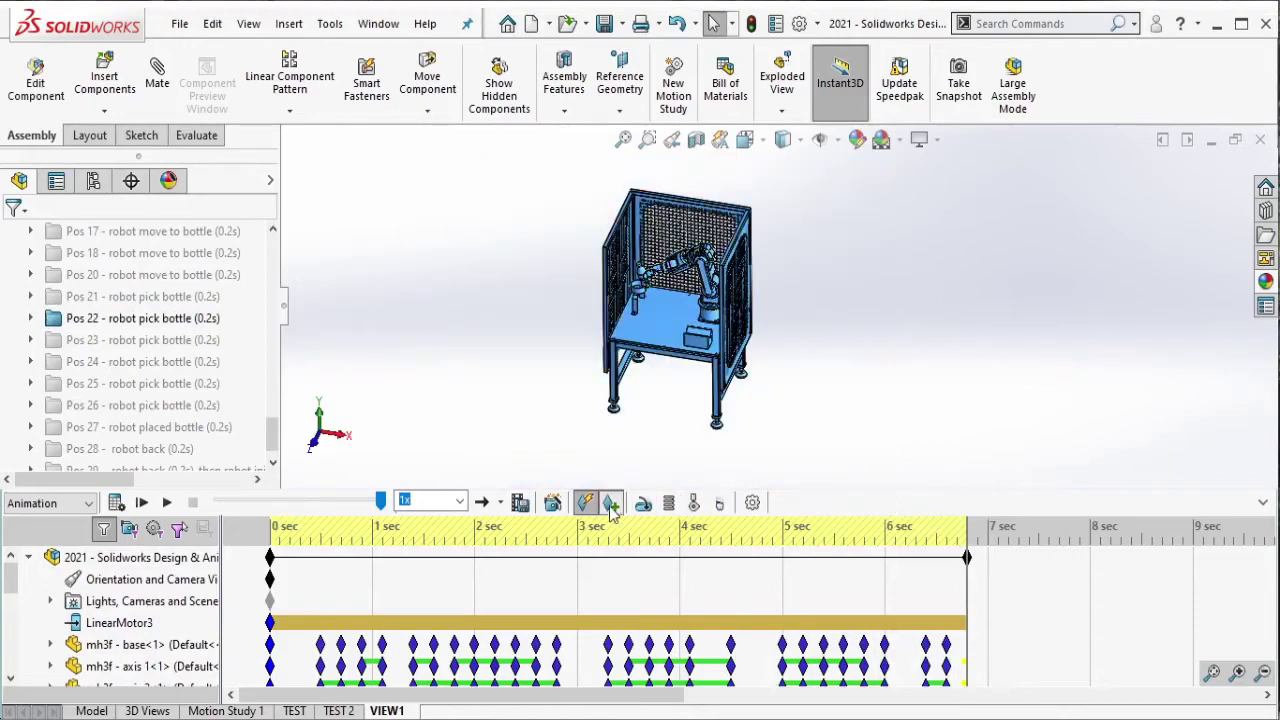
pyautogui.doubleClick(196, 320)
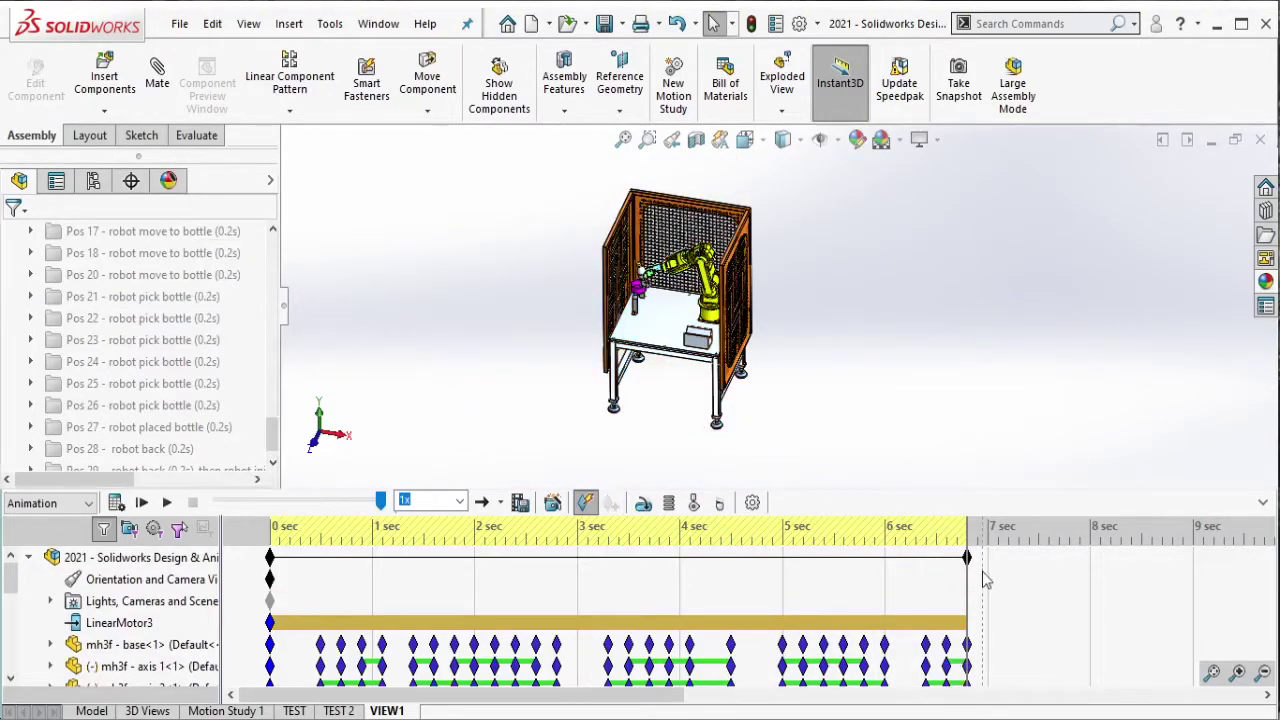
pyautogui.moveTo(993, 572); pyautogui.dragTo(990, 570)
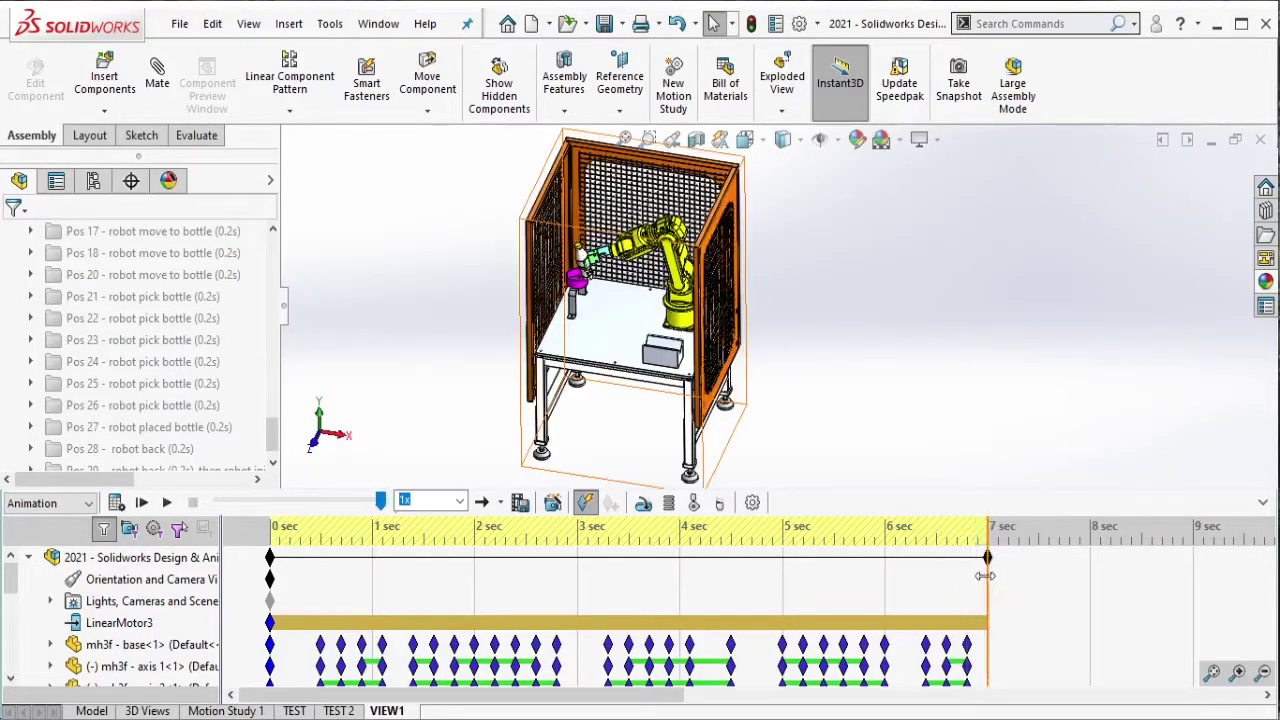
# Apply the Pos 23 pose, log POS23, and key the whole assembly.
pyautogui.click(222, 338)
pyautogui.doubleClick(224, 336)
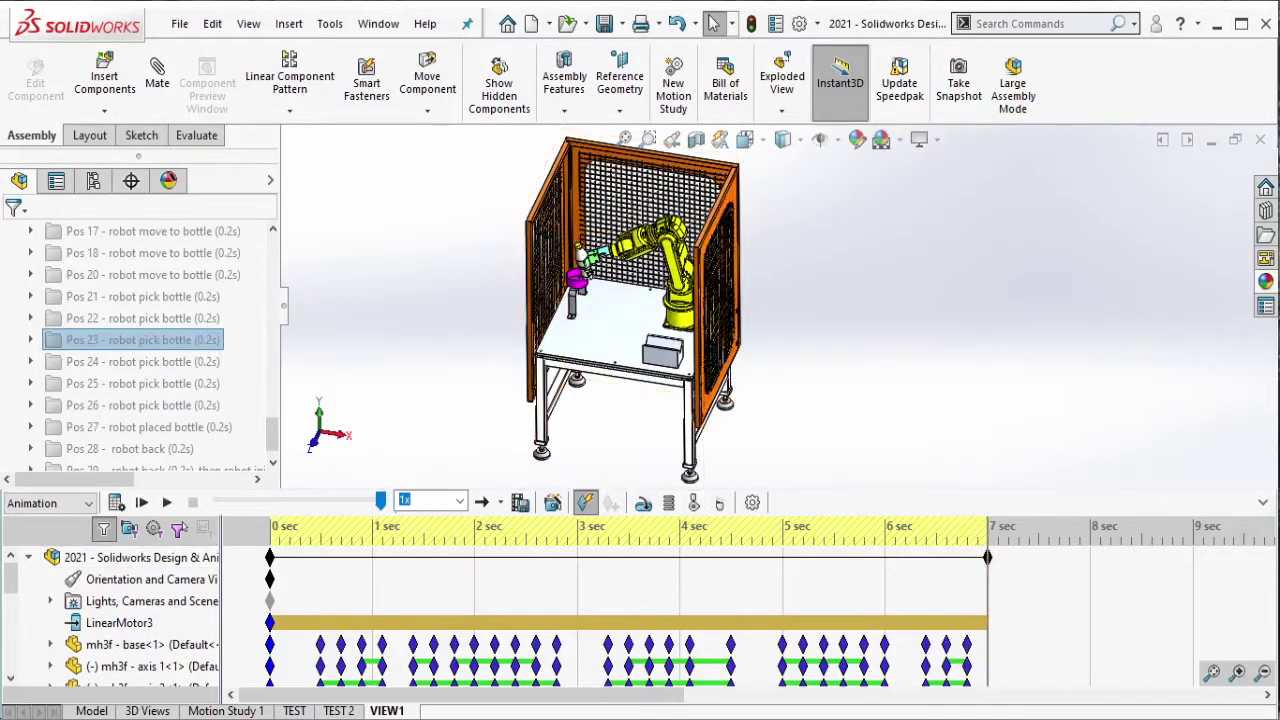
pyautogui.hotkey('alt', 'Tab')
pyautogui.write('OS23')
pyautogui.hotkey('alt', 'Tab')
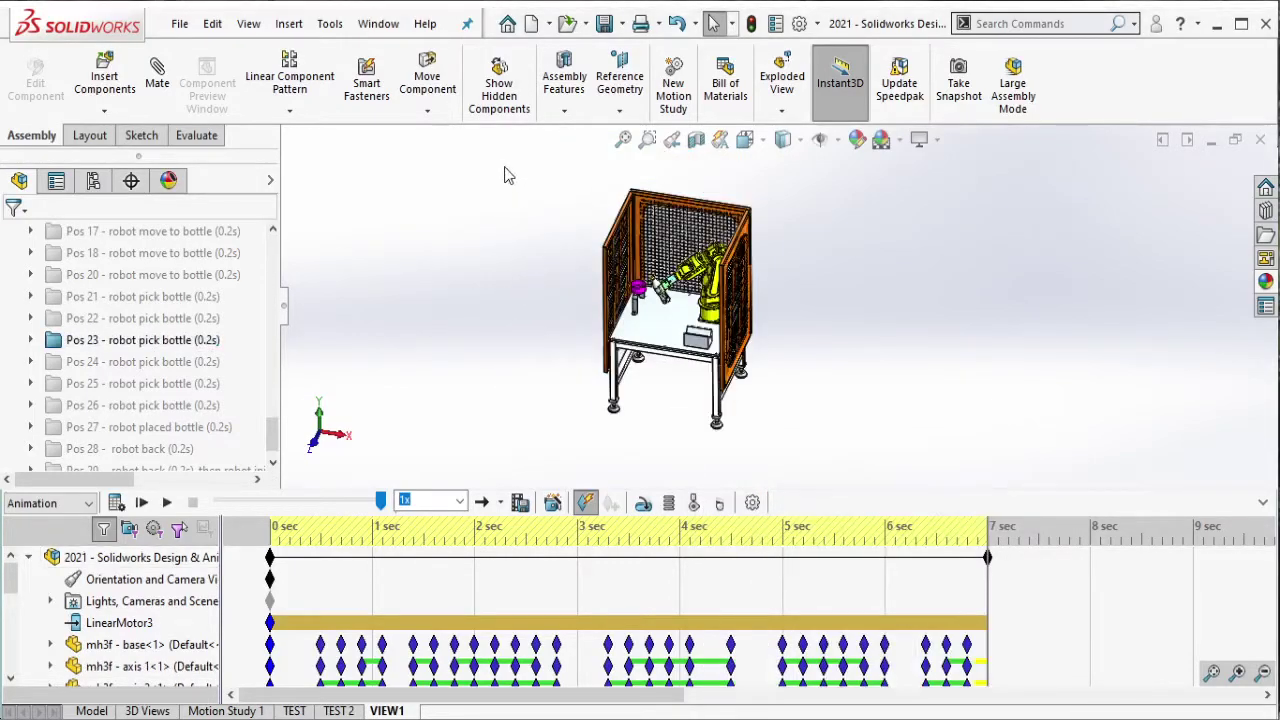
pyautogui.moveTo(506, 175); pyautogui.dragTo(854, 456)
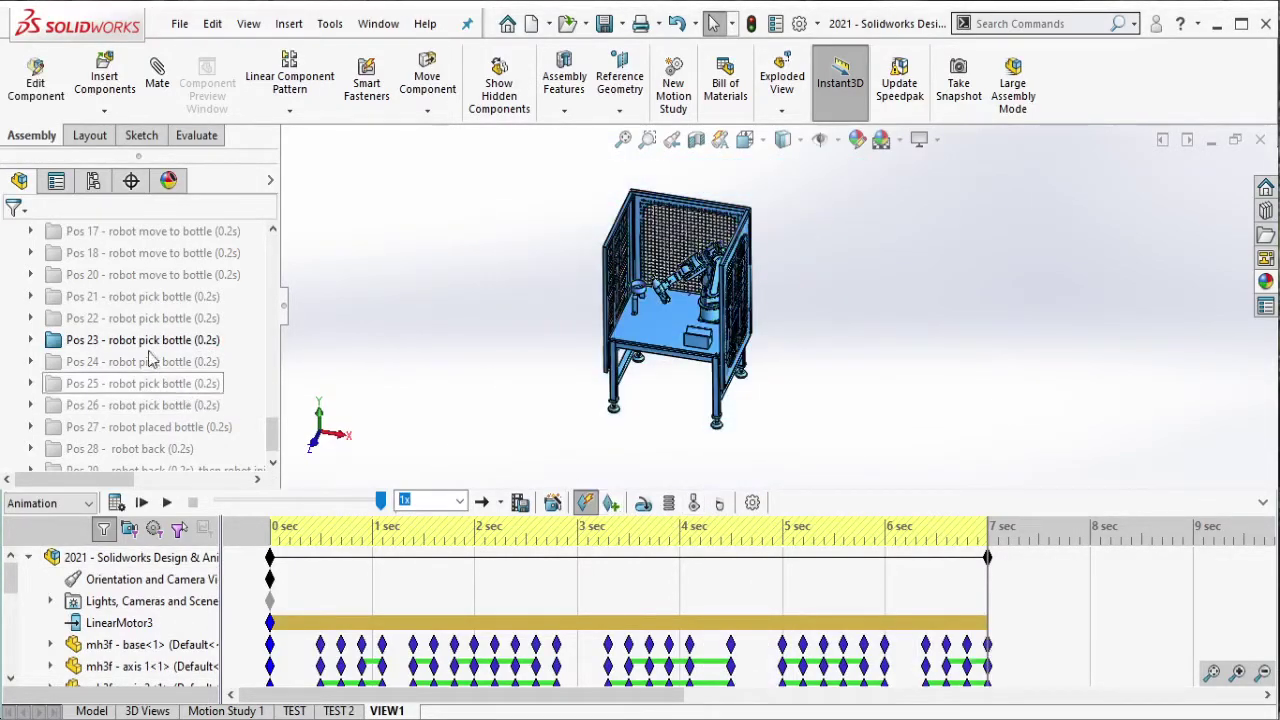
pyautogui.click(132, 340)
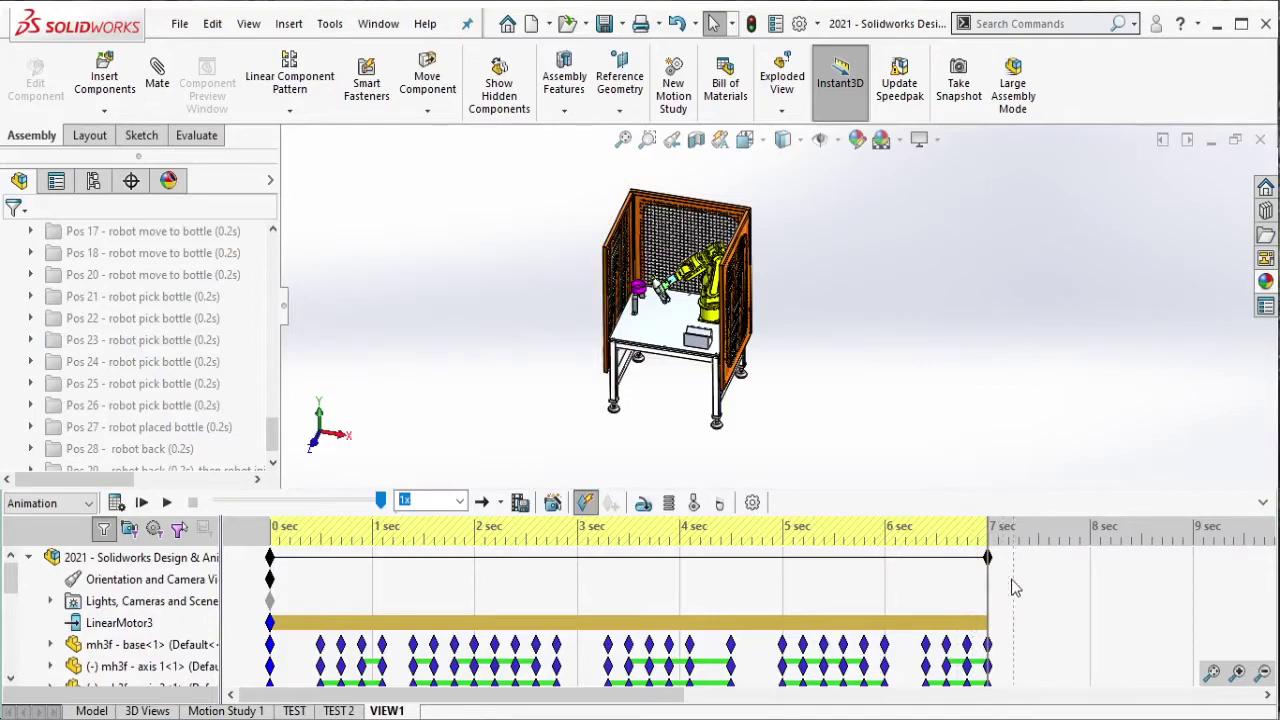
# Extend the end slightly and key the Pos 24 pose, logging POS24.
pyautogui.moveTo(988, 557); pyautogui.dragTo(1008, 557)
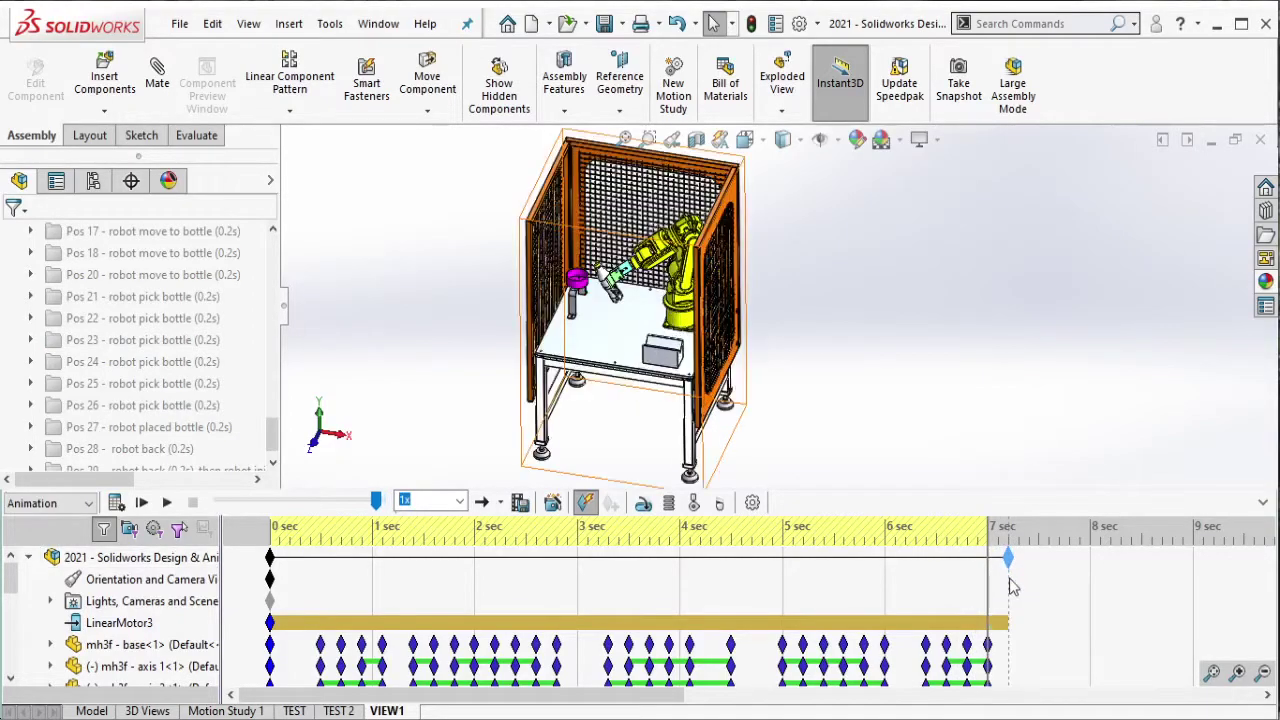
pyautogui.click(143, 361)
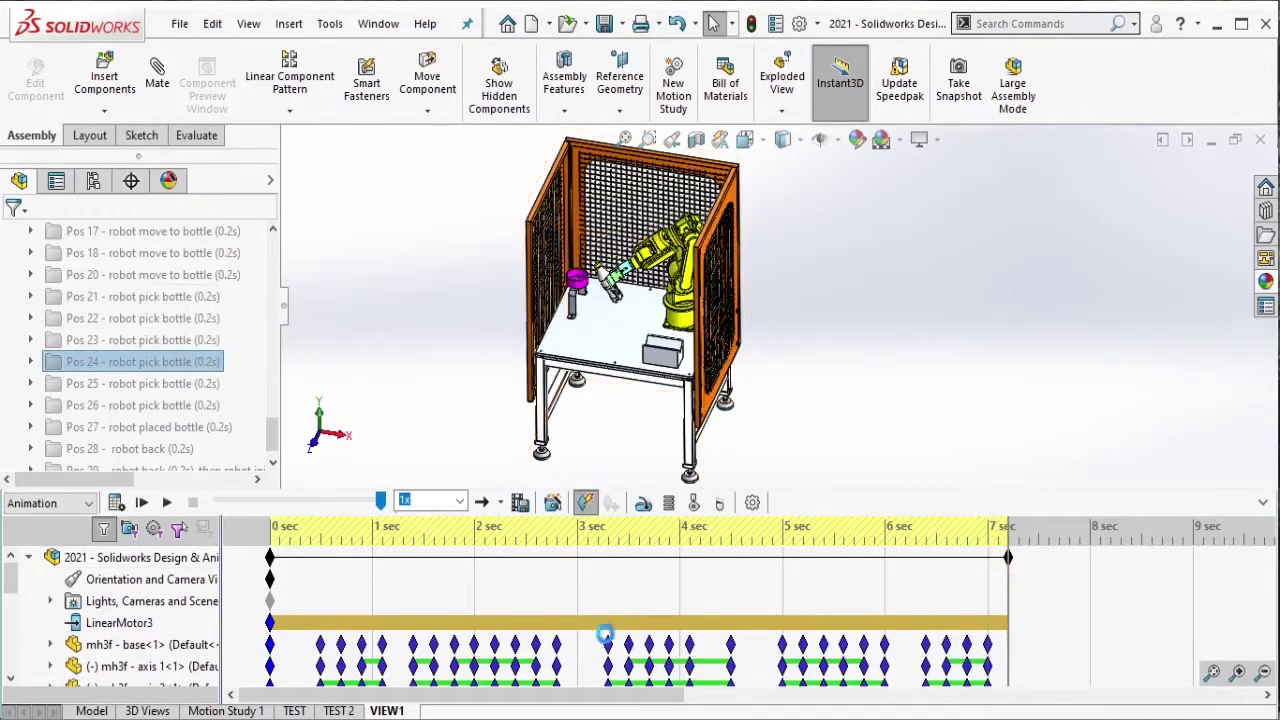
pyautogui.hotkey('alt', 'Tab')
pyautogui.press('Return')
pyautogui.write('POS24')
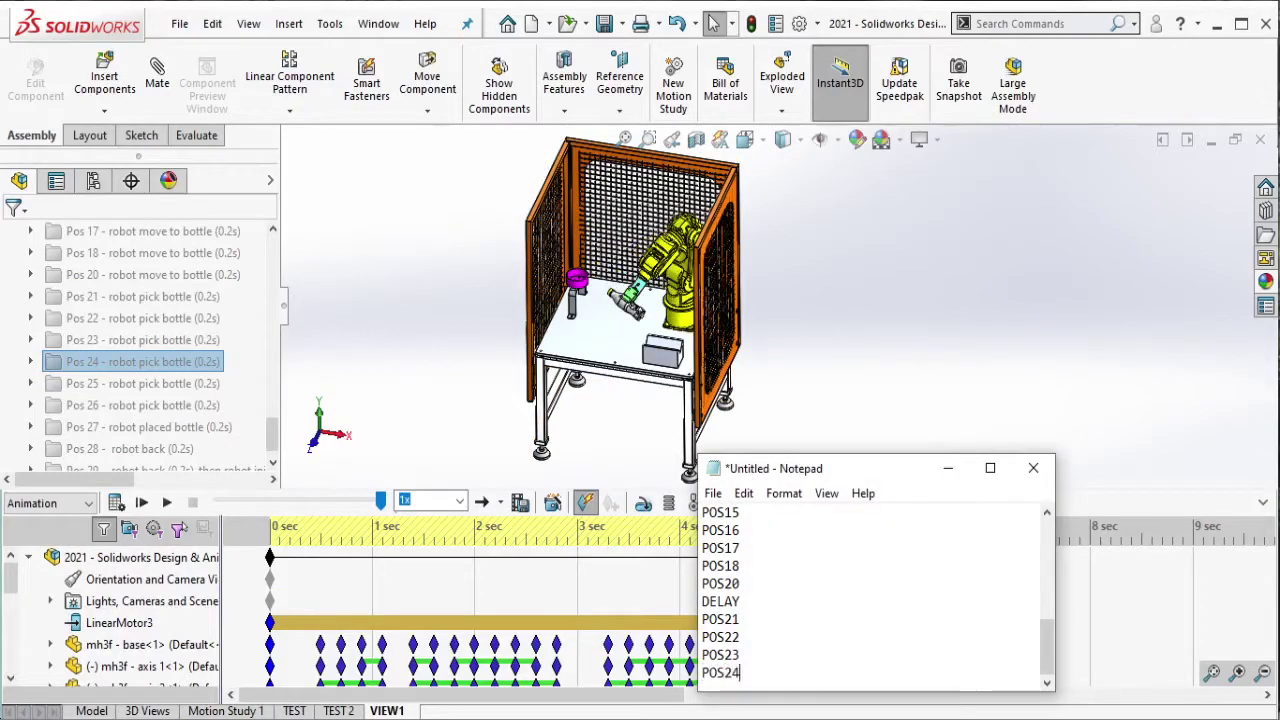
pyautogui.hotkey('alt', 'Tab')
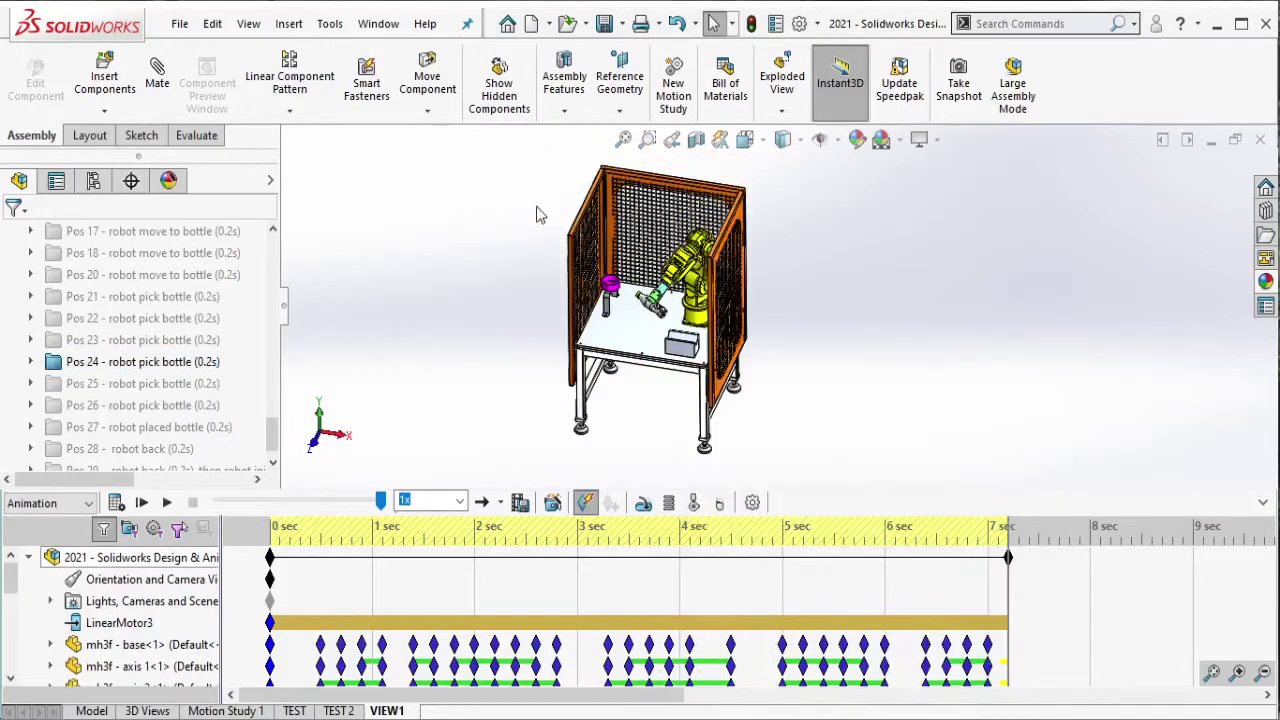
pyautogui.moveTo(520, 170); pyautogui.dragTo(805, 450)
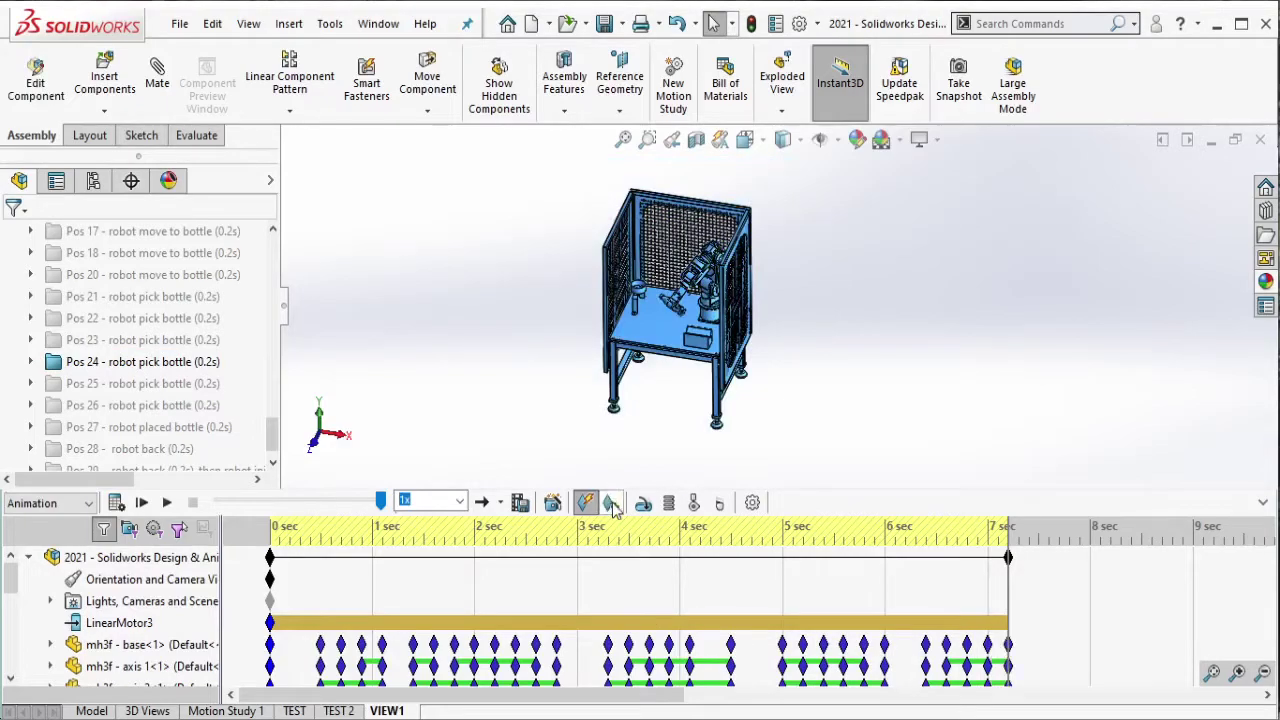
pyautogui.click(175, 362)
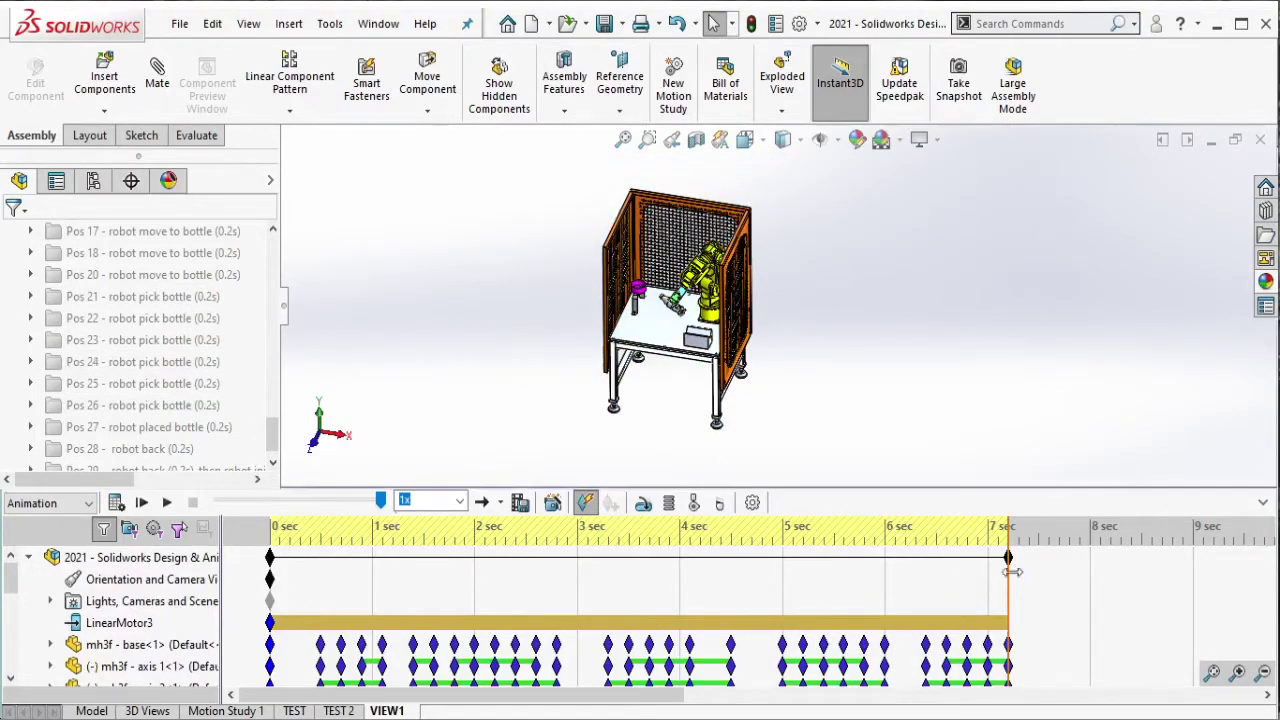
# Extend the end to about 7.2 s and key the Pos 25 pose, logging POS25.
pyautogui.moveTo(1010, 558); pyautogui.dragTo(1030, 576)
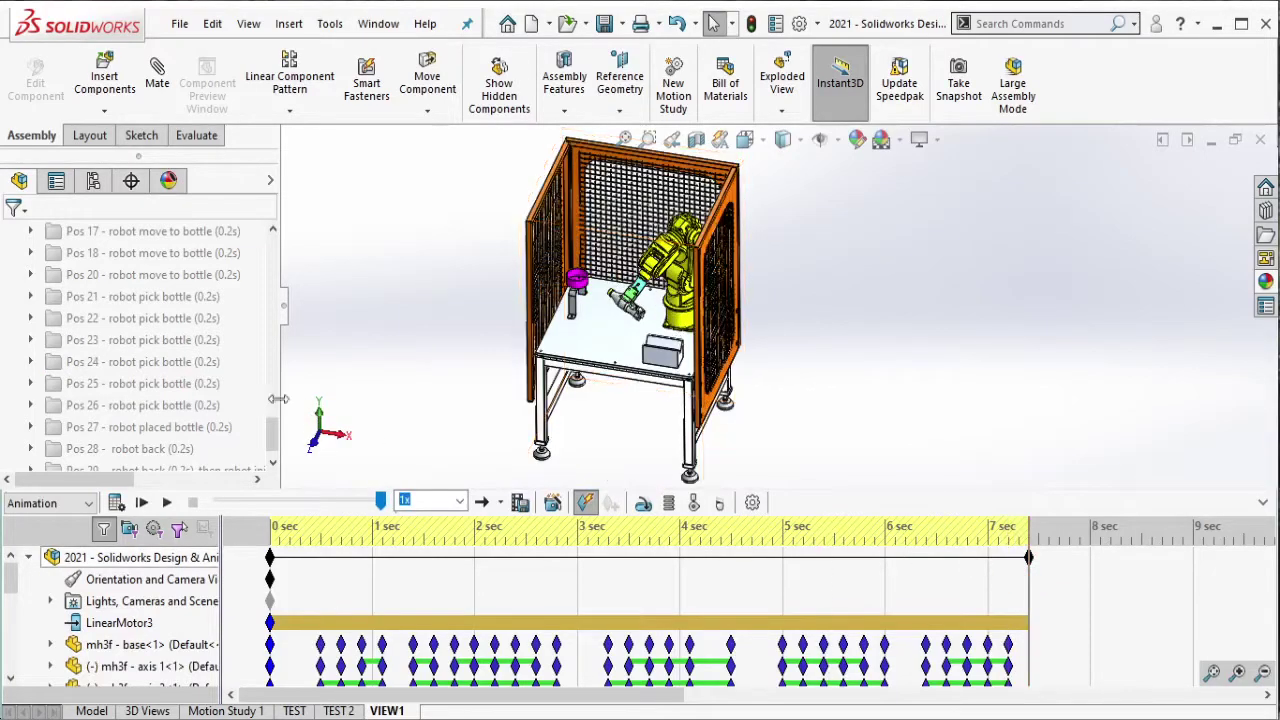
pyautogui.click(140, 383)
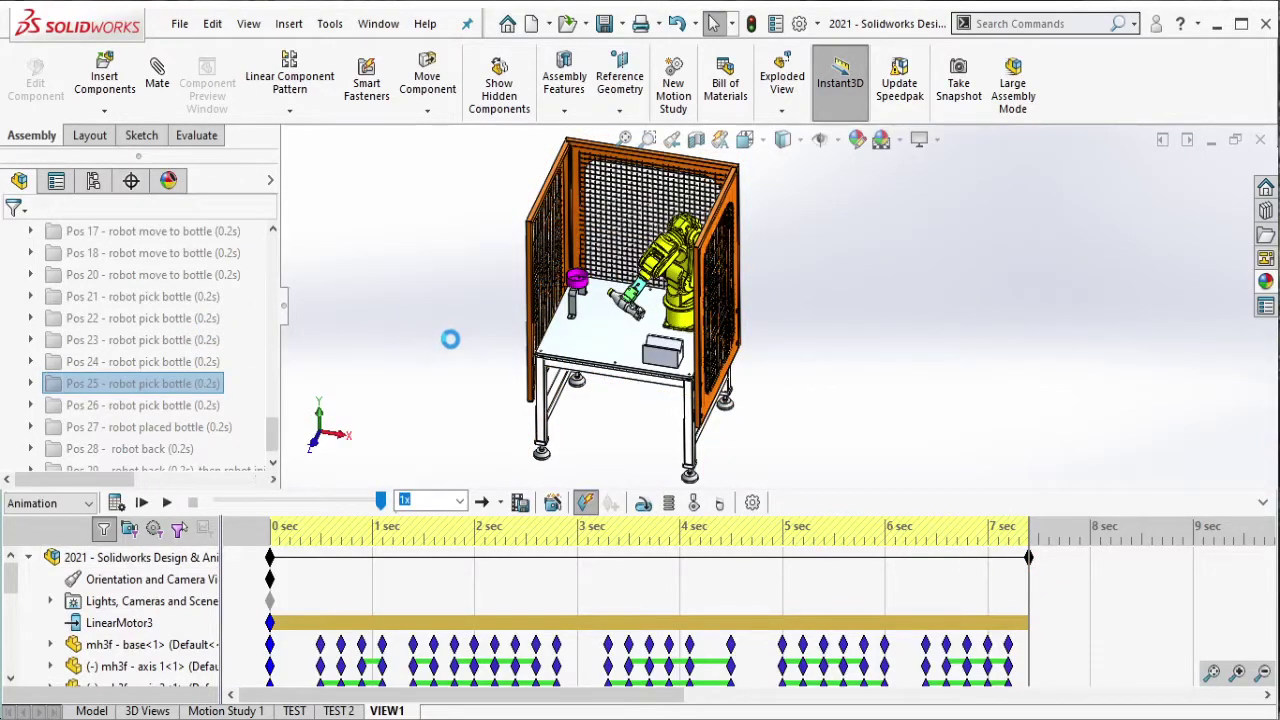
pyautogui.hotkey('alt', 'Tab')
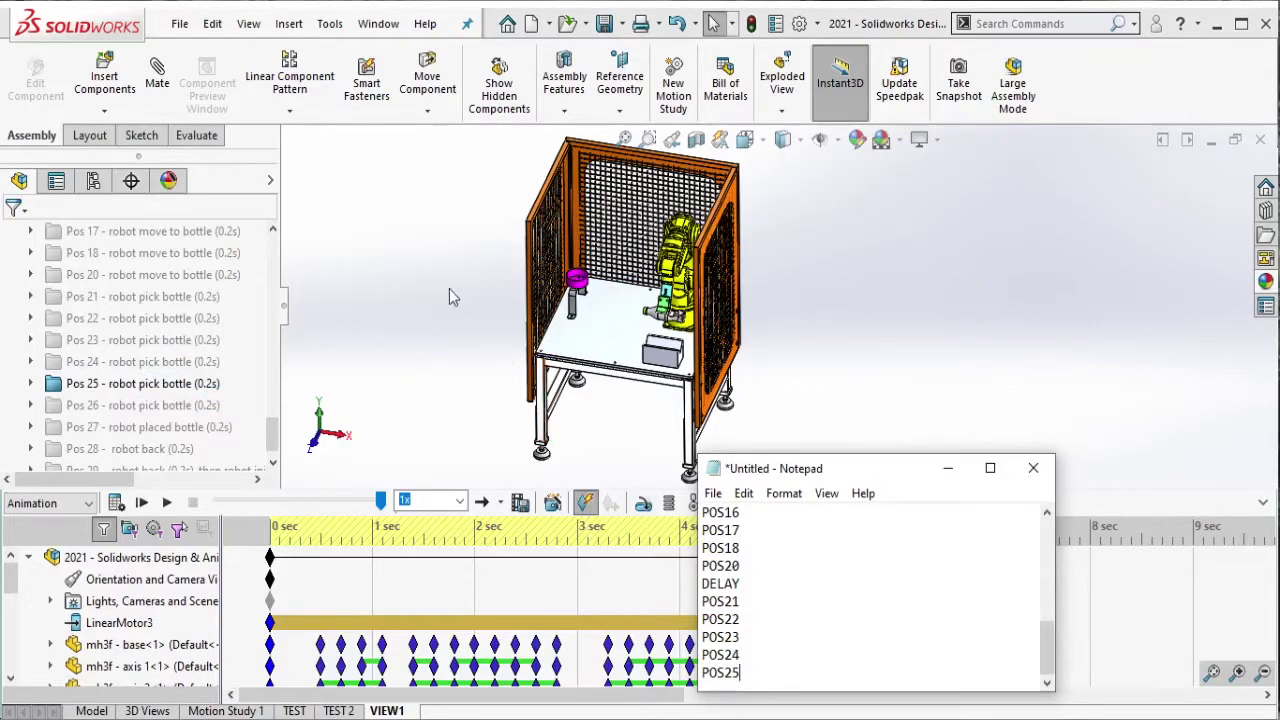
pyautogui.click(948, 468)
pyautogui.scroll(2, 786, 328)
pyautogui.moveTo(512, 166); pyautogui.dragTo(858, 466)
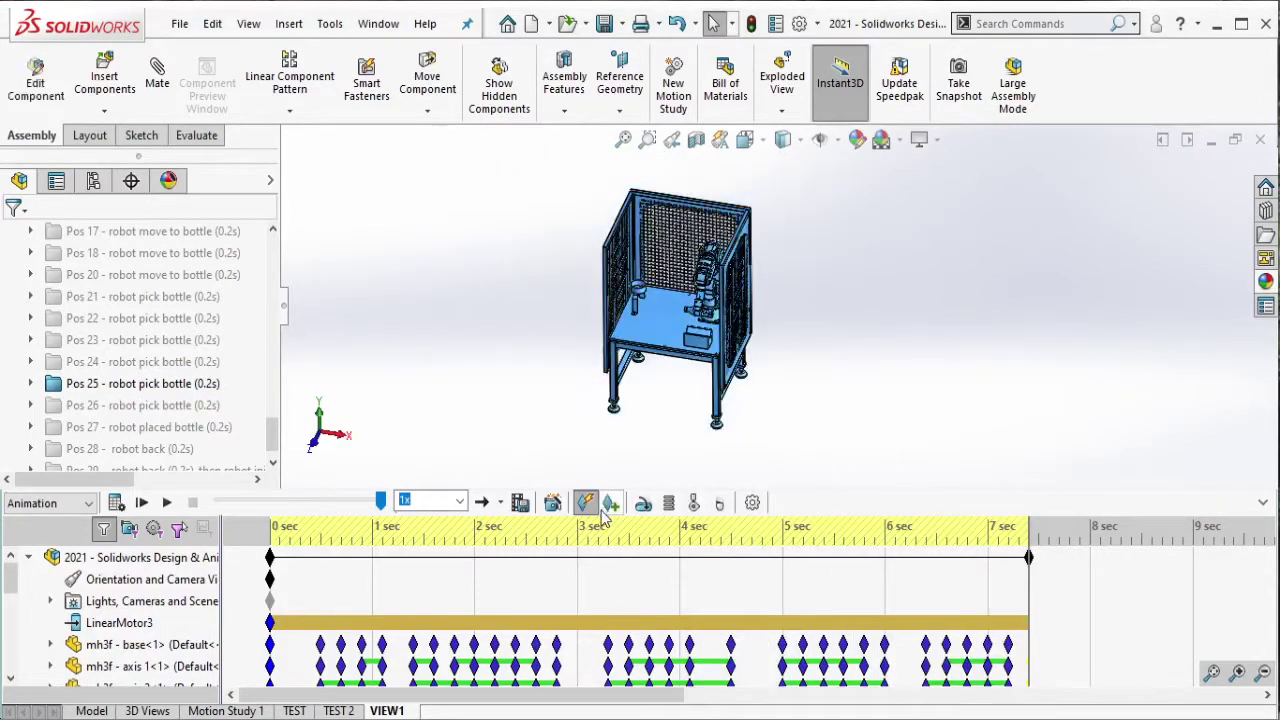
pyautogui.click(180, 384)
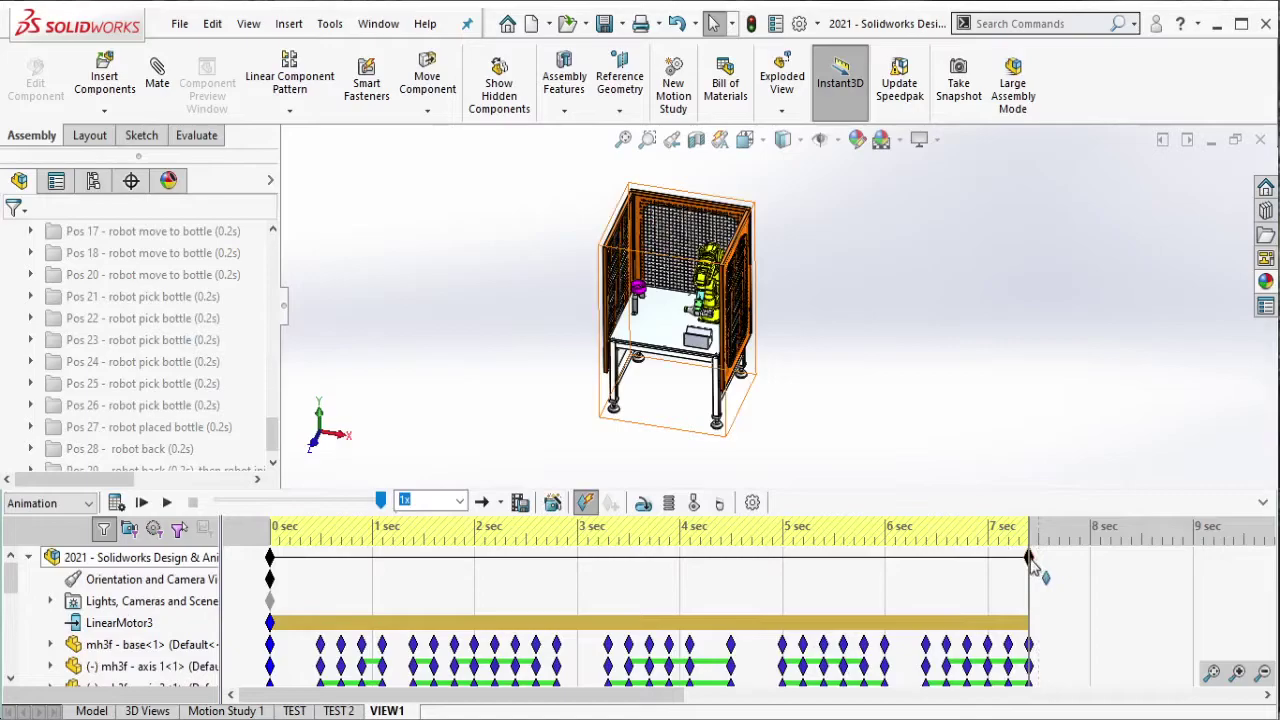
# Extend to about 7.6 s, key the Pos 26 pose, log POS26, and suppress it again.
pyautogui.moveTo(1033, 565); pyautogui.dragTo(1048, 566)
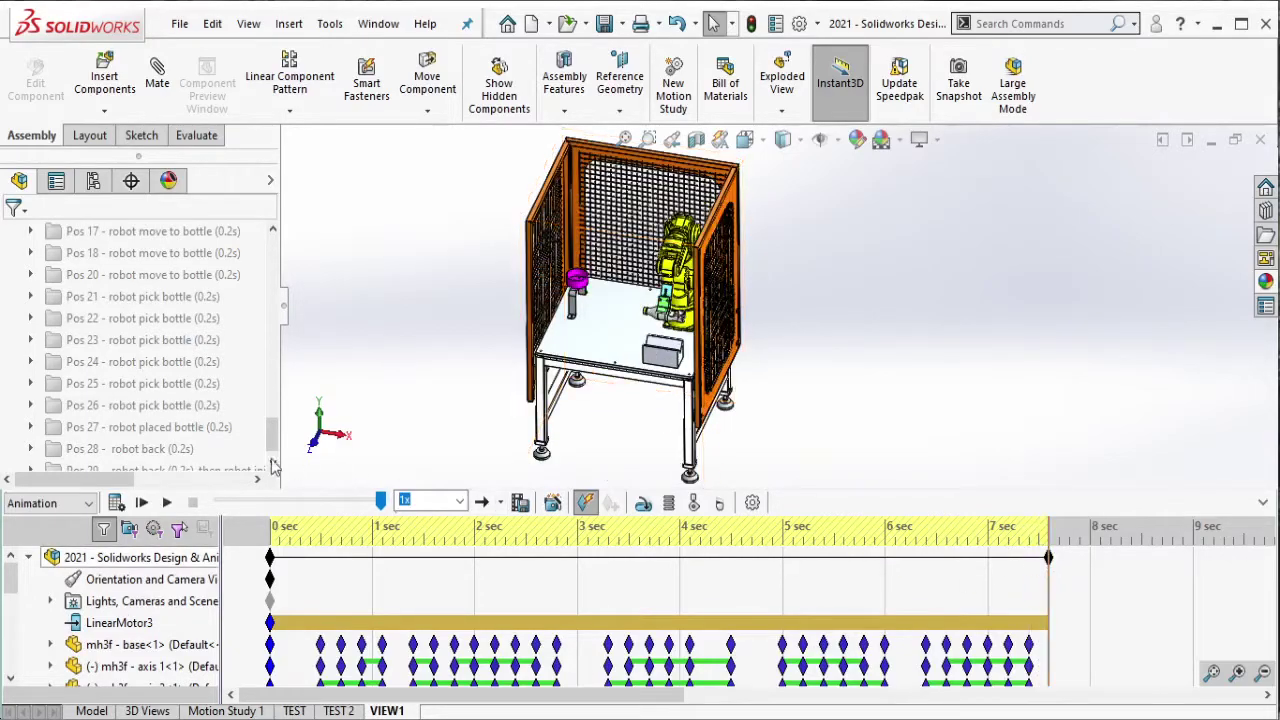
pyautogui.click(195, 406)
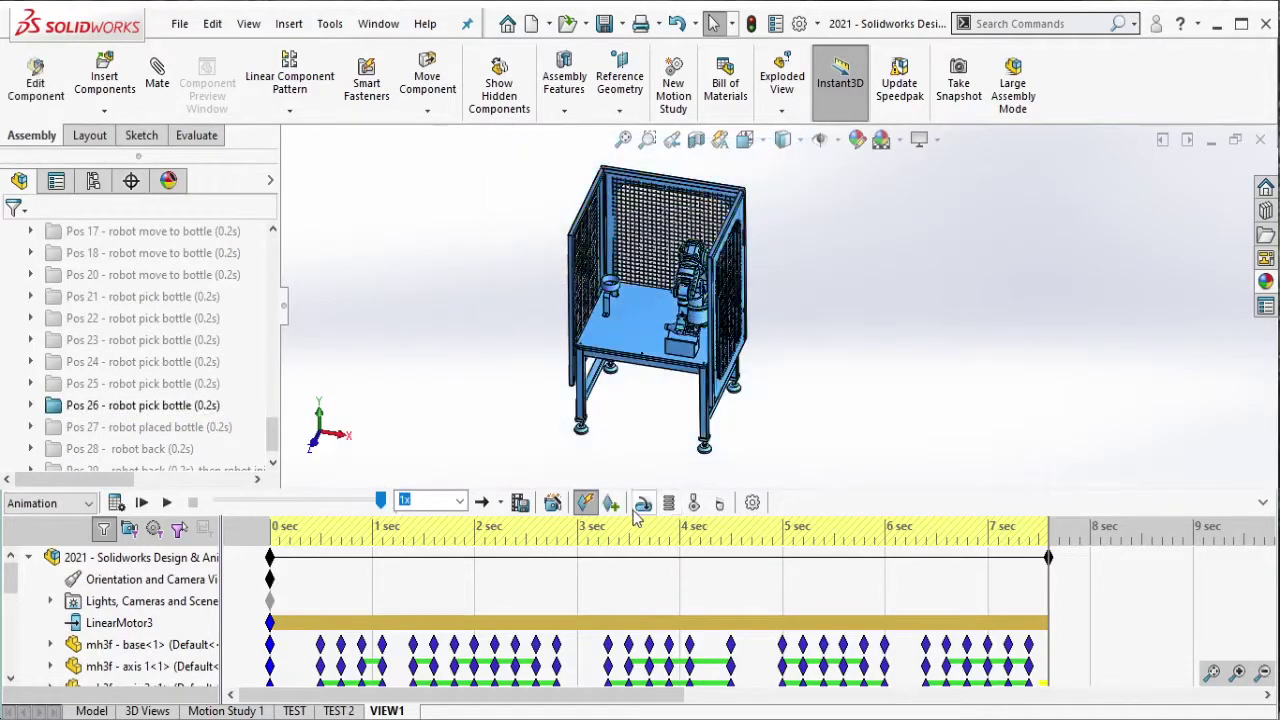
pyautogui.hotkey('alt', 'Tab')
pyautogui.press('Return')
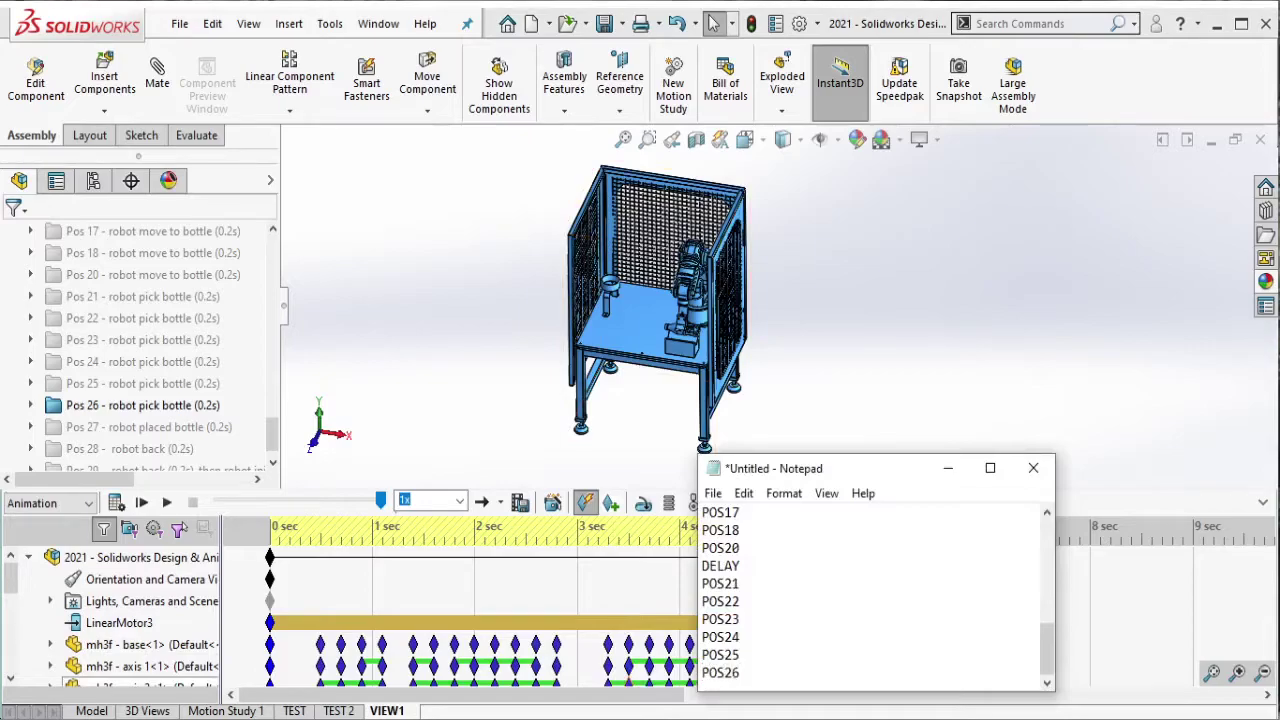
pyautogui.hotkey('alt', 'Tab')
pyautogui.click(166, 405)
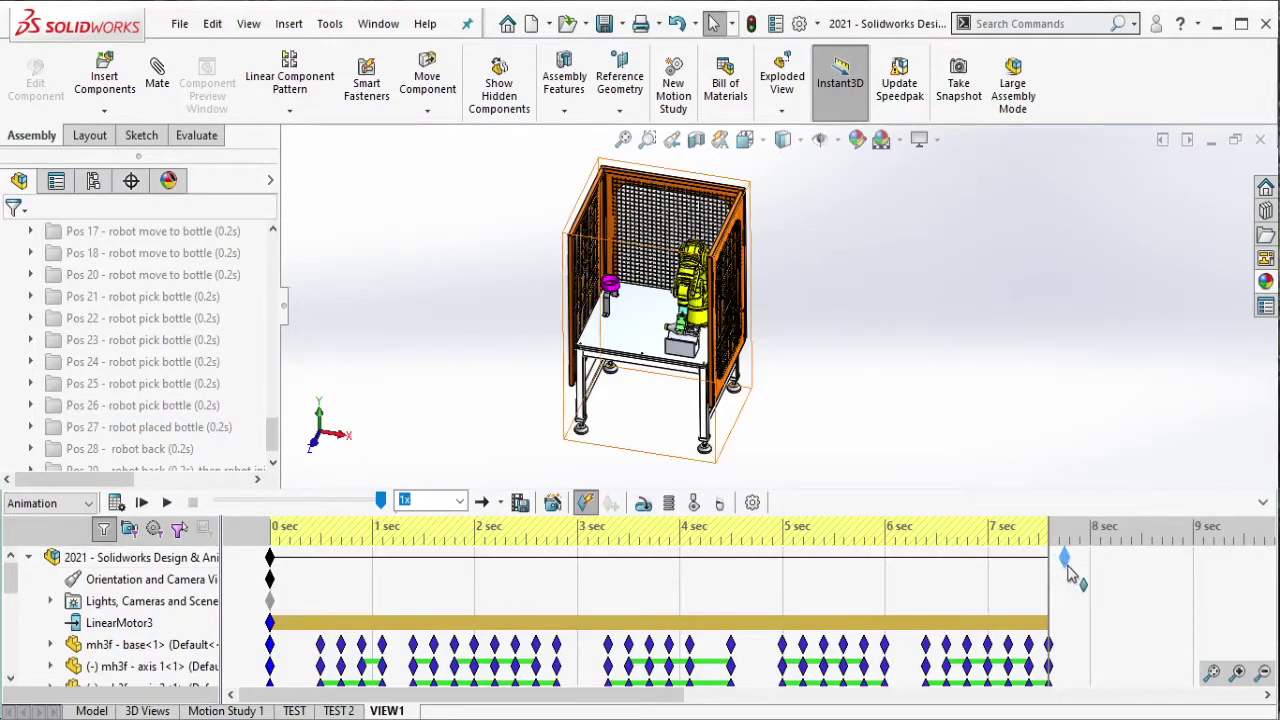
# Extend to about 8 s, key the Pos 27 placed-bottle pose, log POS27, and check the bottle.
pyautogui.moveTo(1068, 573); pyautogui.dragTo(1073, 576)
pyautogui.click(207, 427)
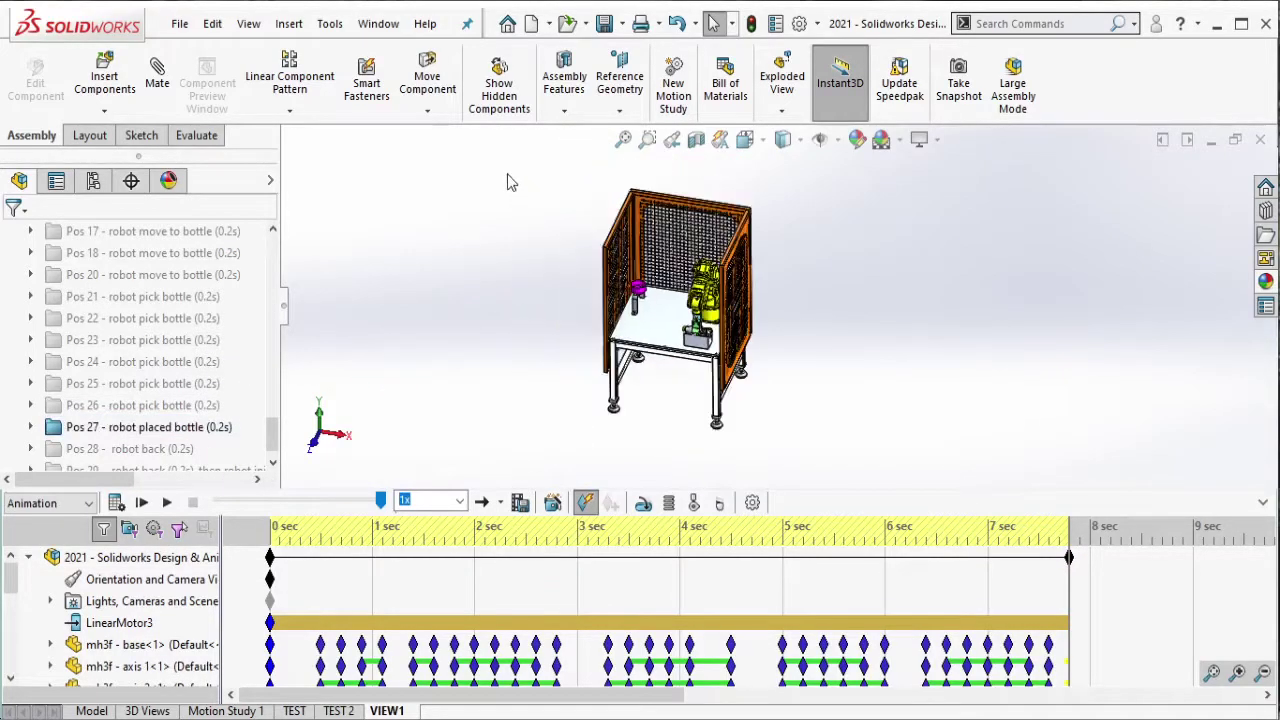
pyautogui.moveTo(496, 160); pyautogui.dragTo(856, 448)
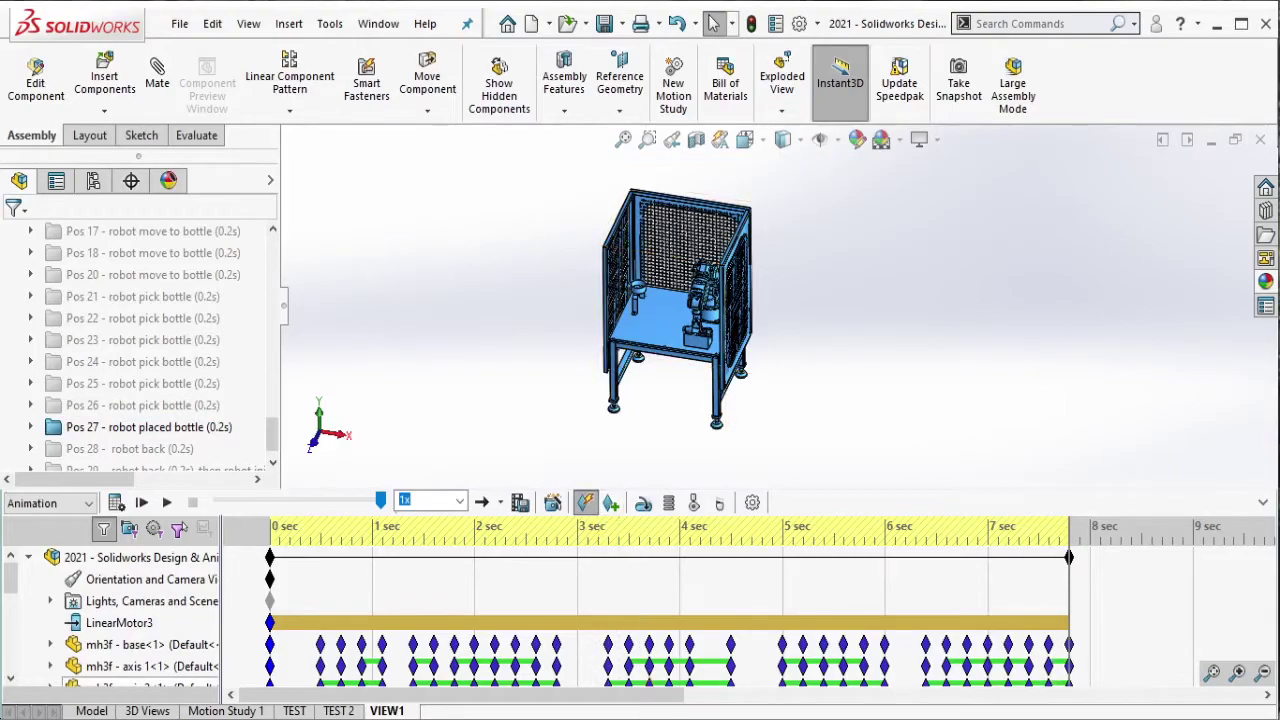
pyautogui.hotkey('alt', 'Tab')
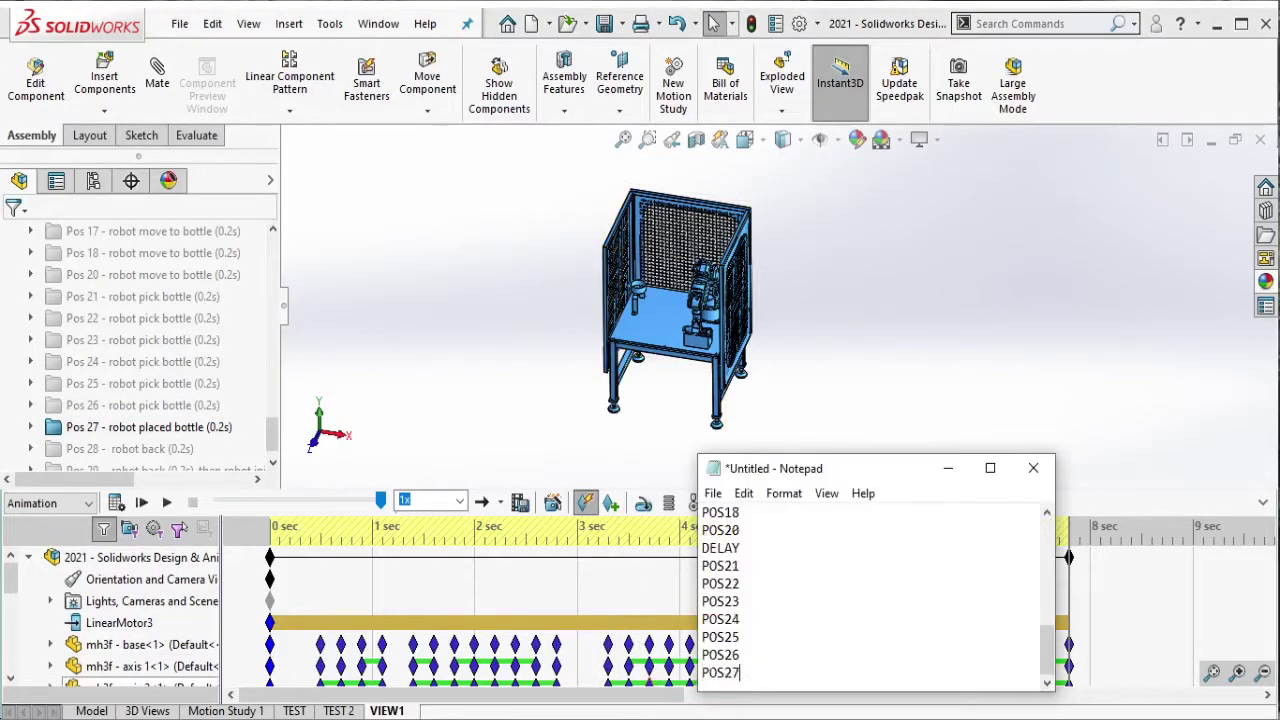
pyautogui.click(886, 363)
pyautogui.scroll(-3, 670, 287)
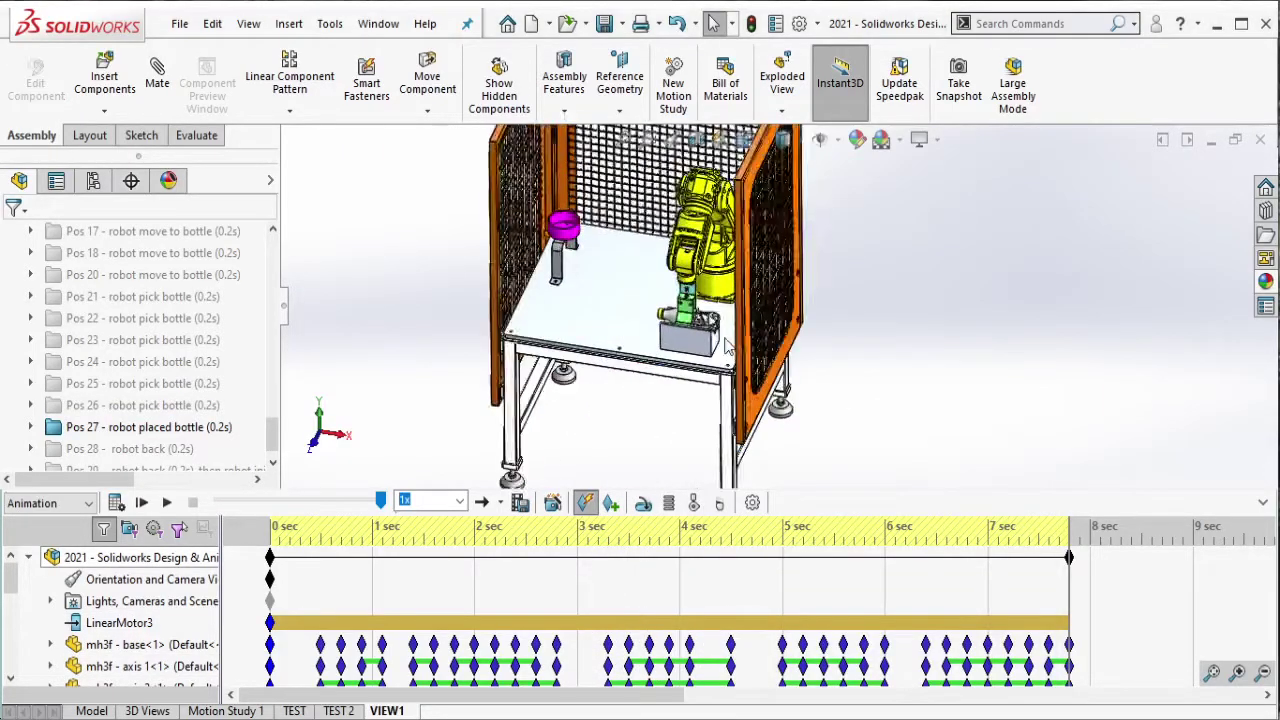
pyautogui.scroll(-3, 670, 287)
pyautogui.moveTo(670, 287); pyautogui.dragTo(725, 335, button='middle')
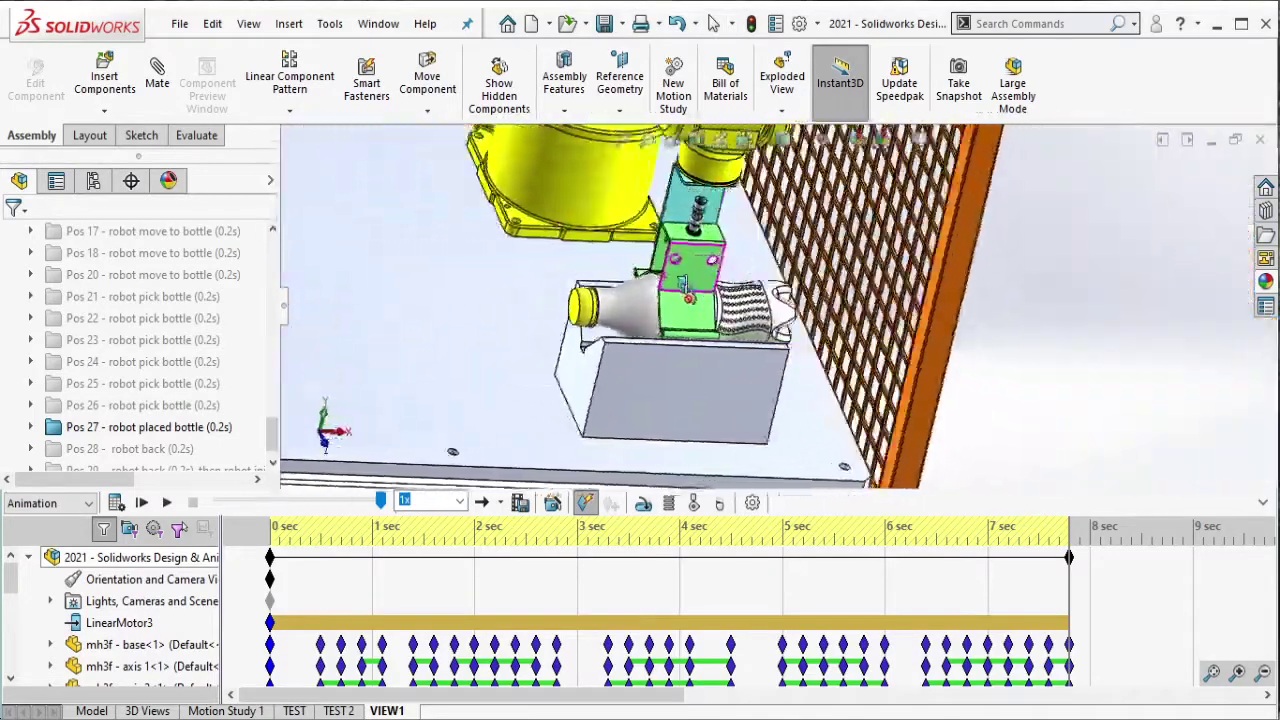
pyautogui.click(170, 427)
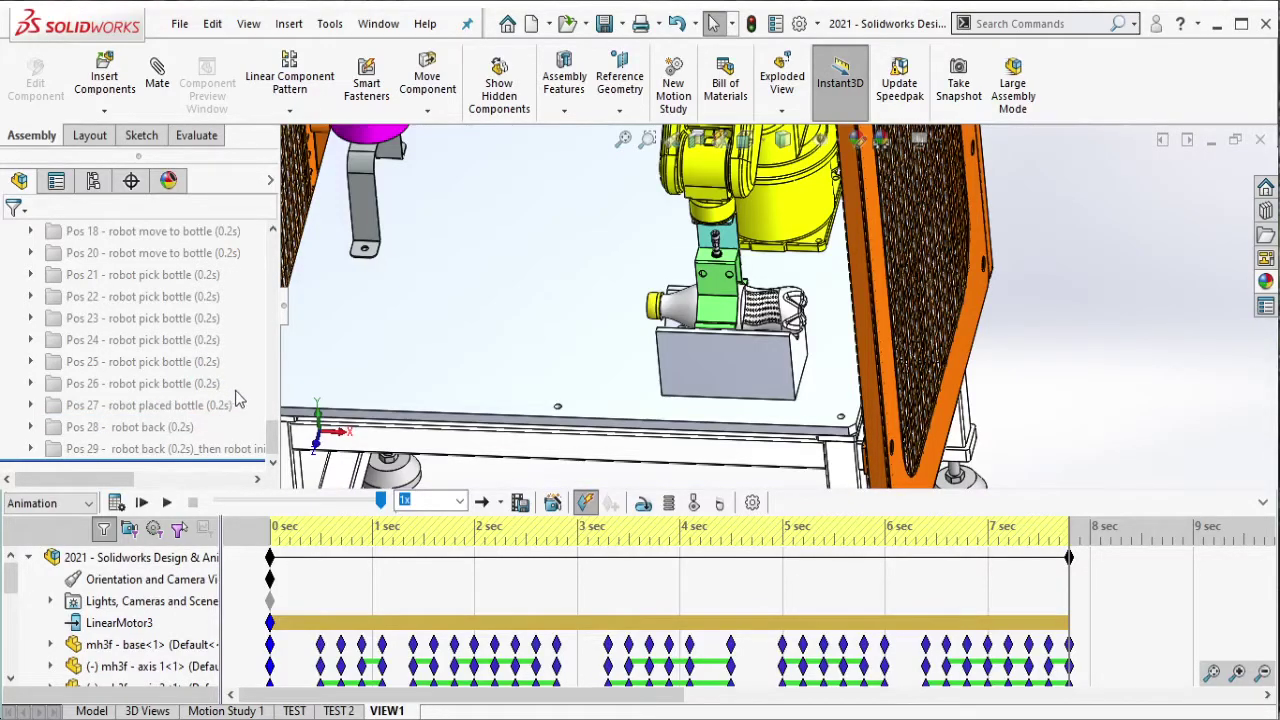
pyautogui.press('f')
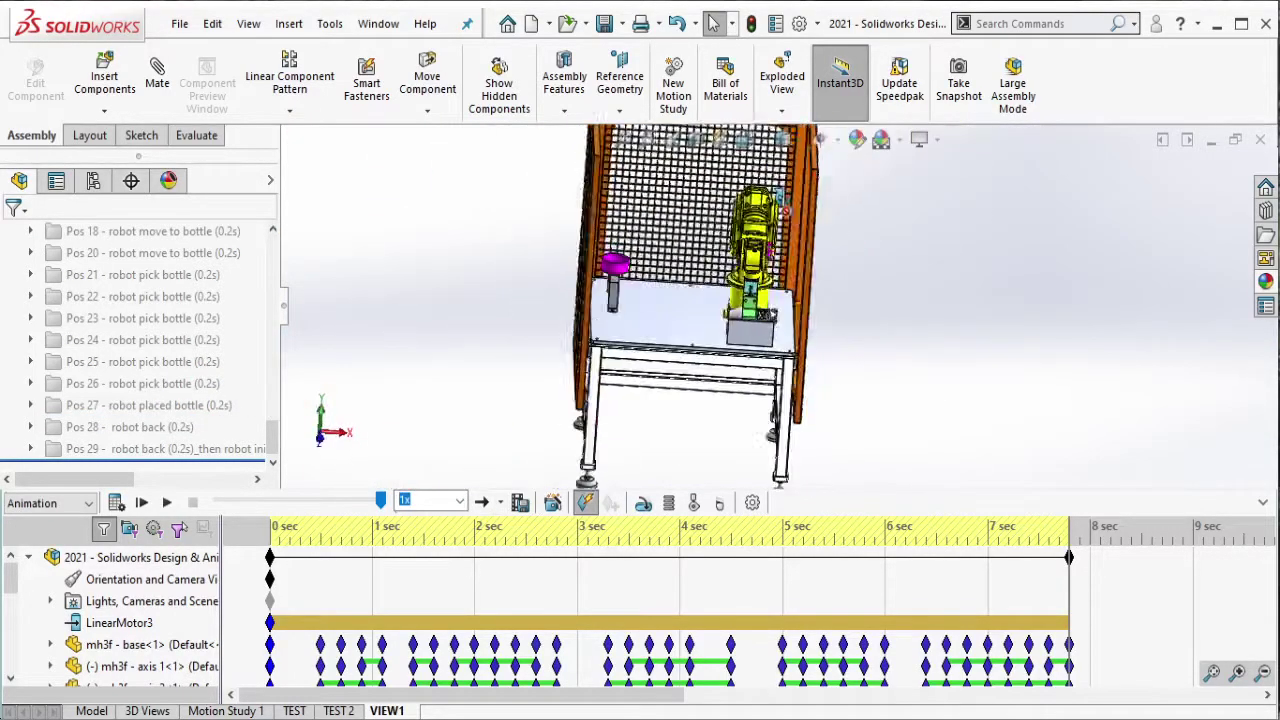
# Extend the end to about 8.3 s and paste copies of the 8 s keys as a hold.
pyautogui.moveTo(1069, 557); pyautogui.dragTo(1120, 572)
pyautogui.scroll(-3, 1090, 600)
pyautogui.scroll(-2, 1085, 608)
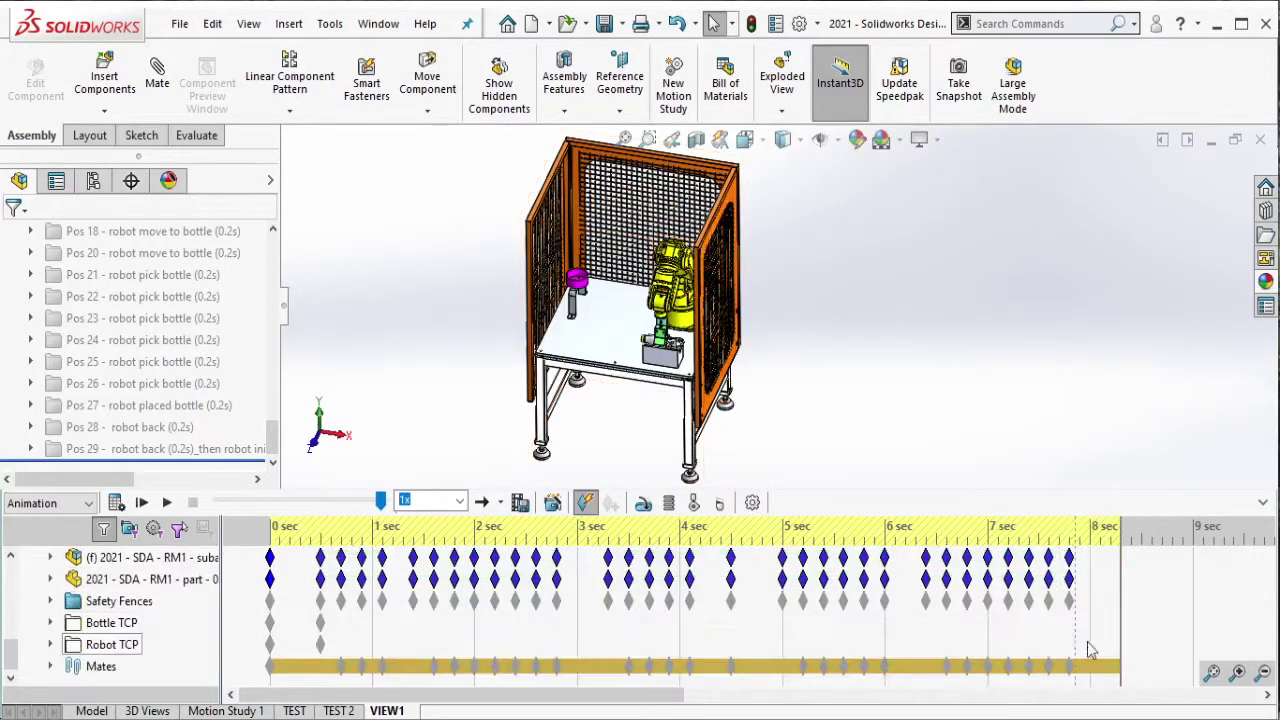
pyautogui.scroll(3, 1083, 610)
pyautogui.scroll(2, 1080, 620)
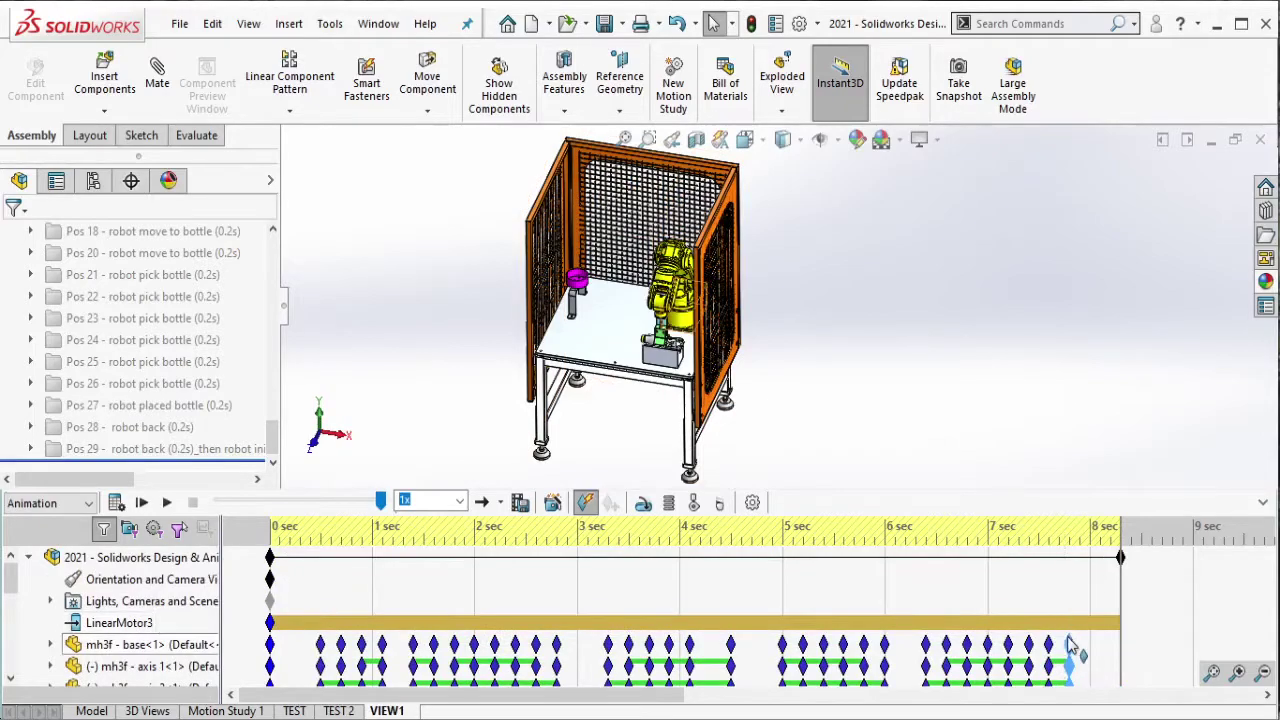
pyautogui.rightClick(1071, 646)
pyautogui.click(1110, 477)
pyautogui.rightClick(1115, 648)
pyautogui.click(1136, 580)
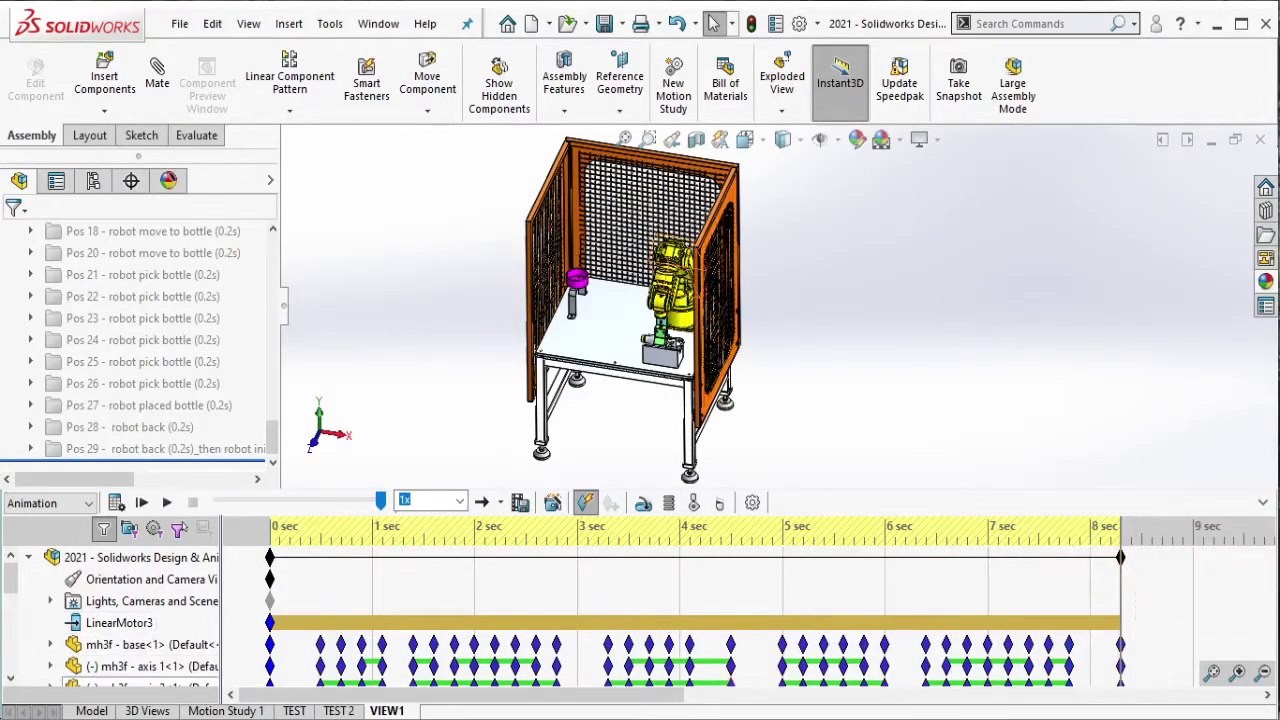
# Log DELAY, key the Pos 28 robot-back pose near 8.5 s, and extend the end to 8.7 s.
pyautogui.hotkey('alt', 'Tab')
pyautogui.press('Return')
pyautogui.write('DELAY')
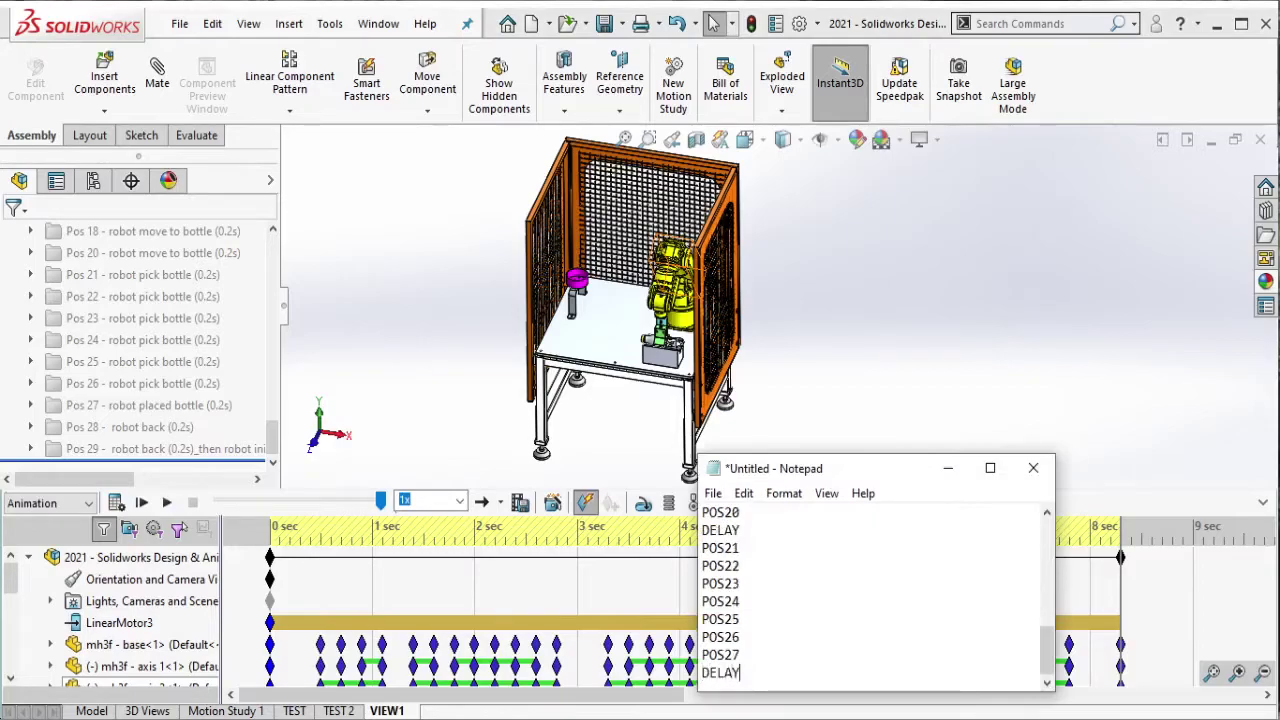
pyautogui.click(1125, 562)
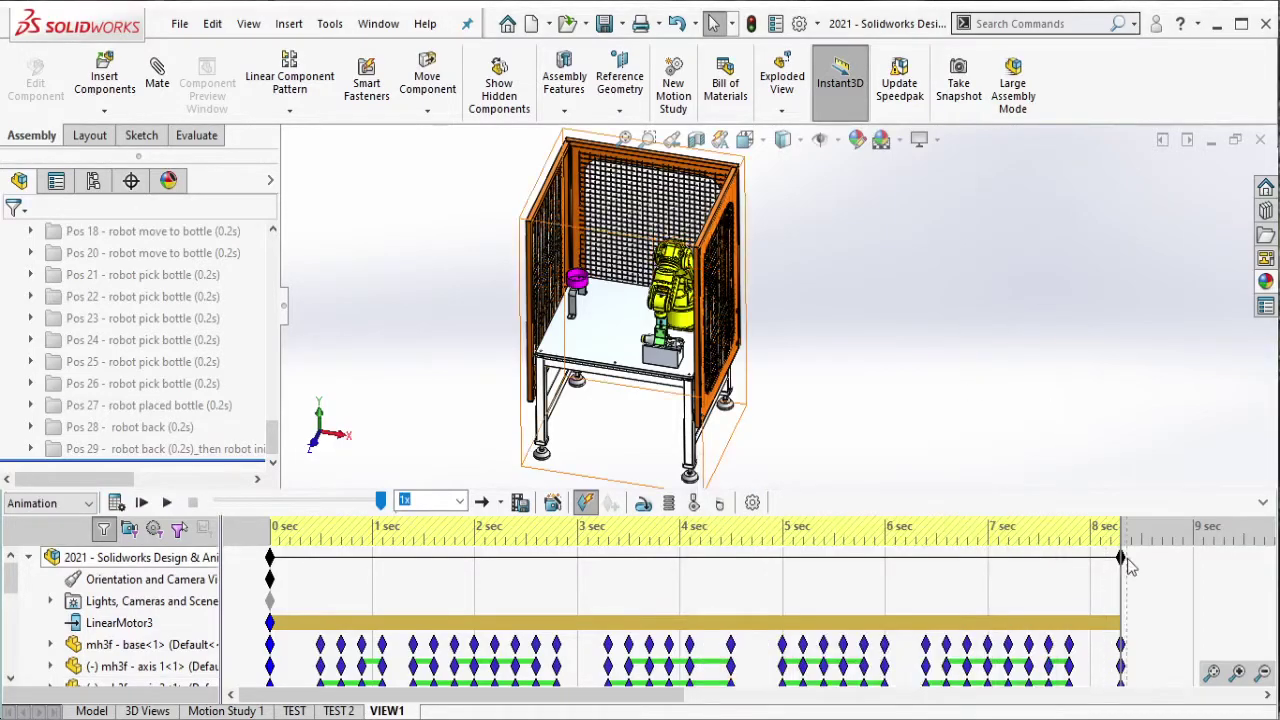
pyautogui.moveTo(1123, 563); pyautogui.dragTo(1143, 585)
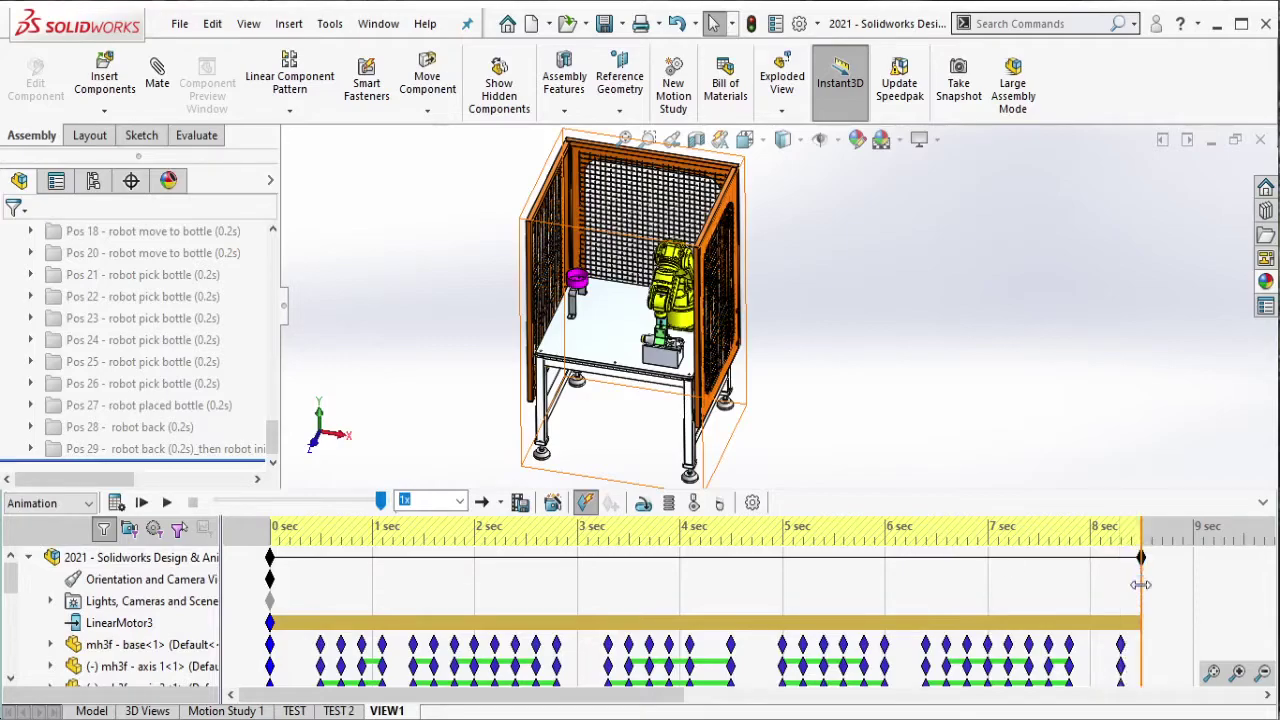
pyautogui.click(186, 428)
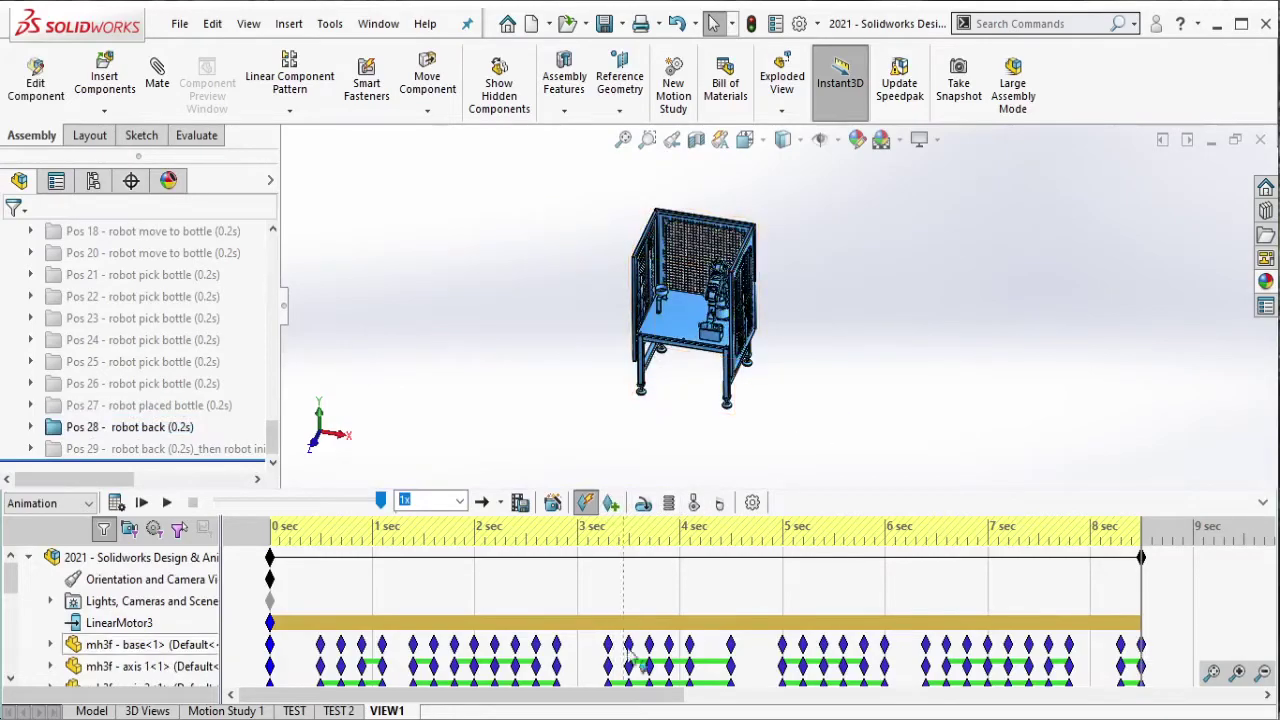
pyautogui.hotkey('alt', 'Tab')
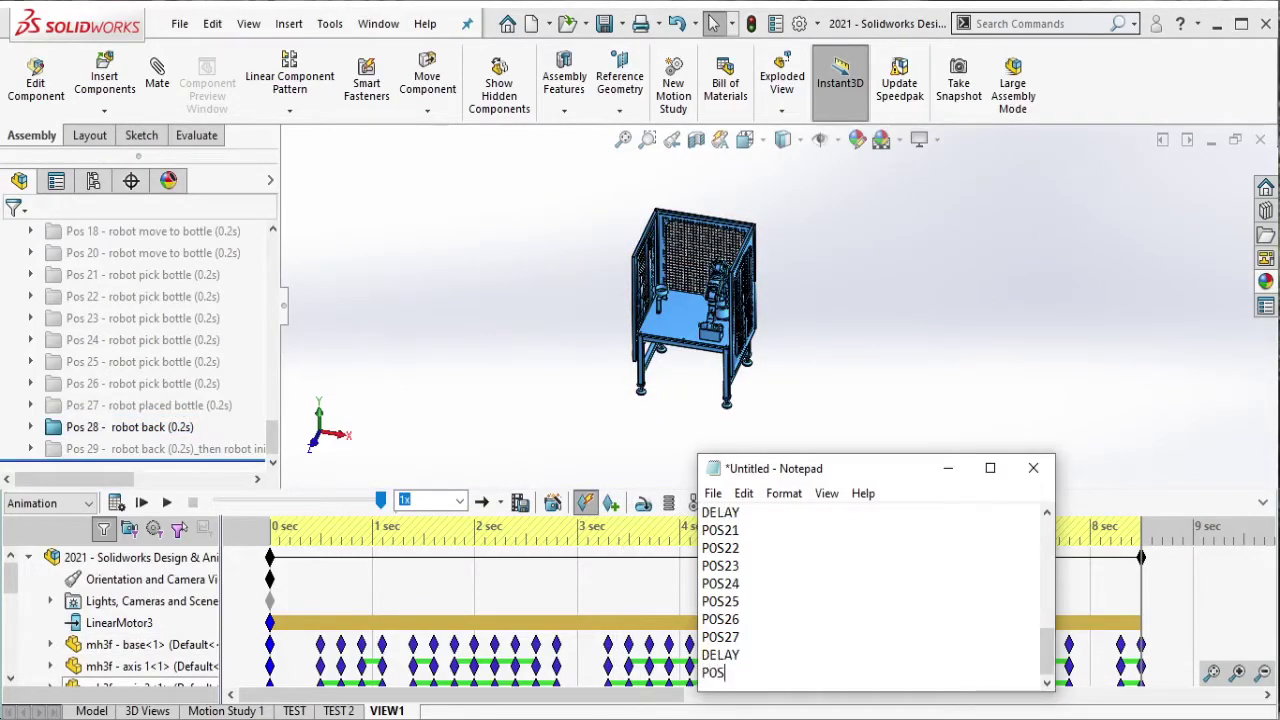
pyautogui.click(160, 430)
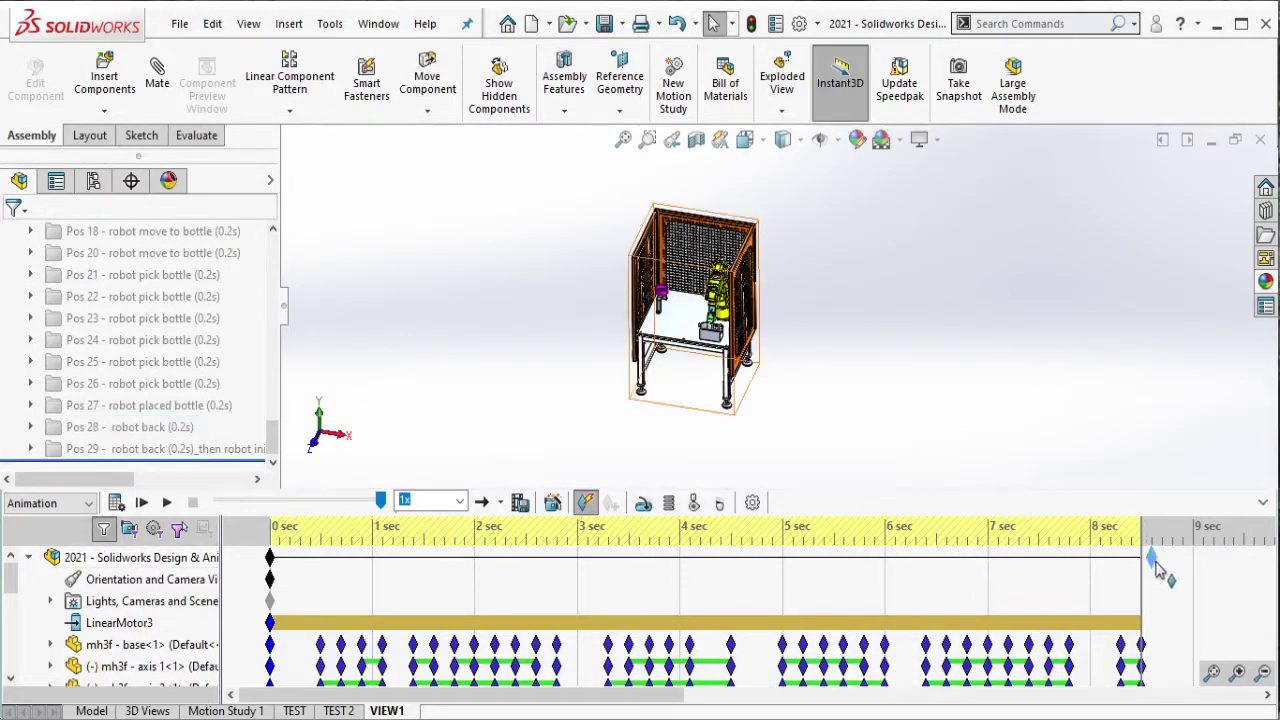
pyautogui.moveTo(1166, 568); pyautogui.dragTo(1168, 574)
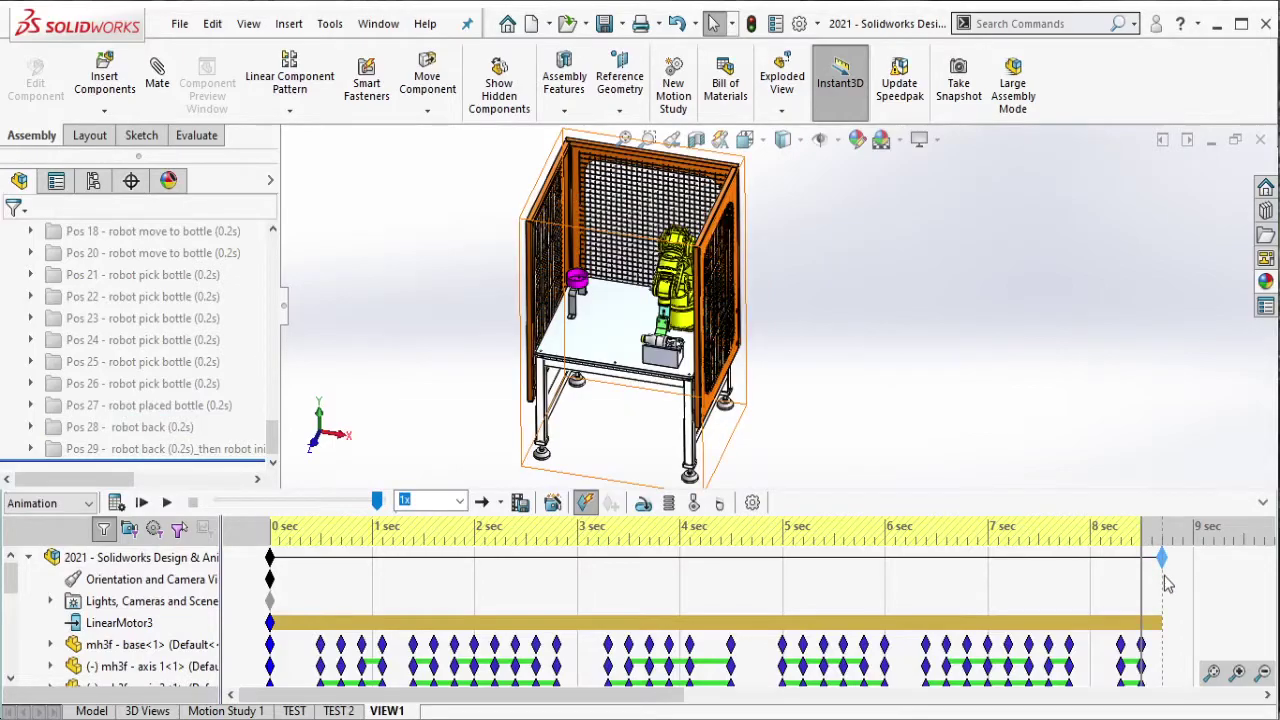
# Key the whole cell at the Pos 29 robot-back pose, log it, and extend the end to 9 s.
pyautogui.click(215, 449)
pyautogui.hotkey('alt', 'Tab')
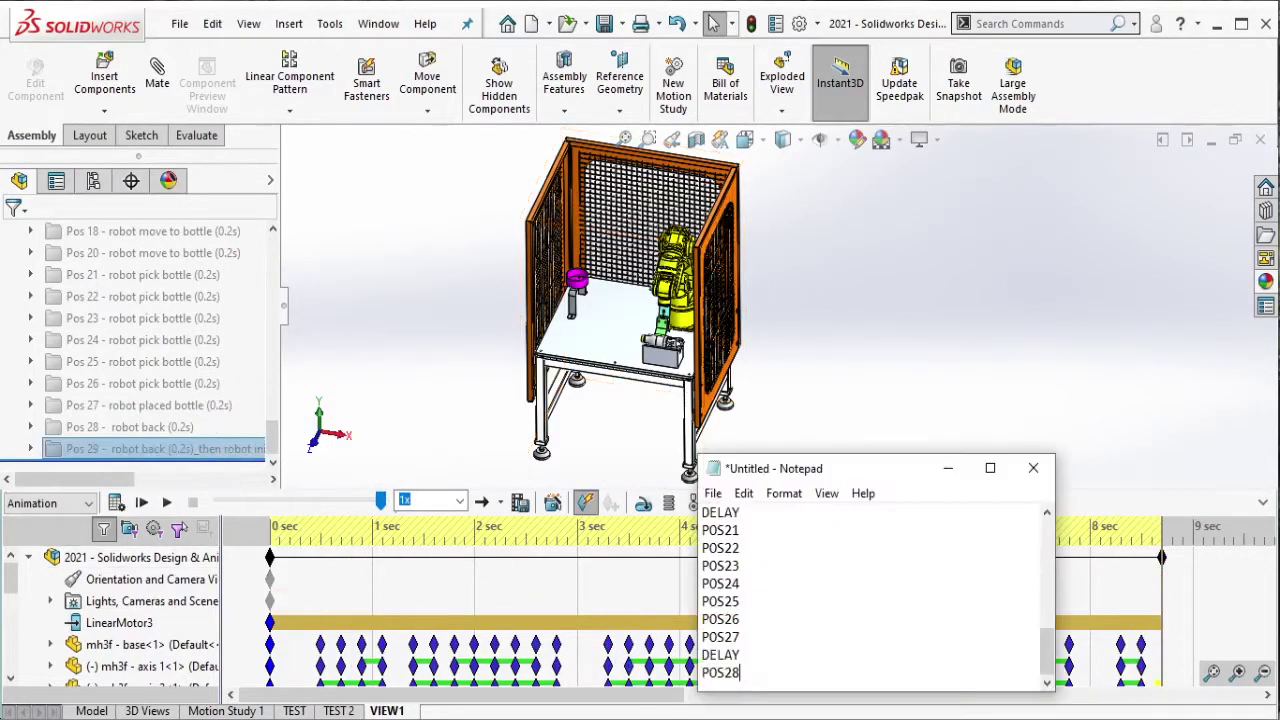
pyautogui.press('Return')
pyautogui.write('POS29')
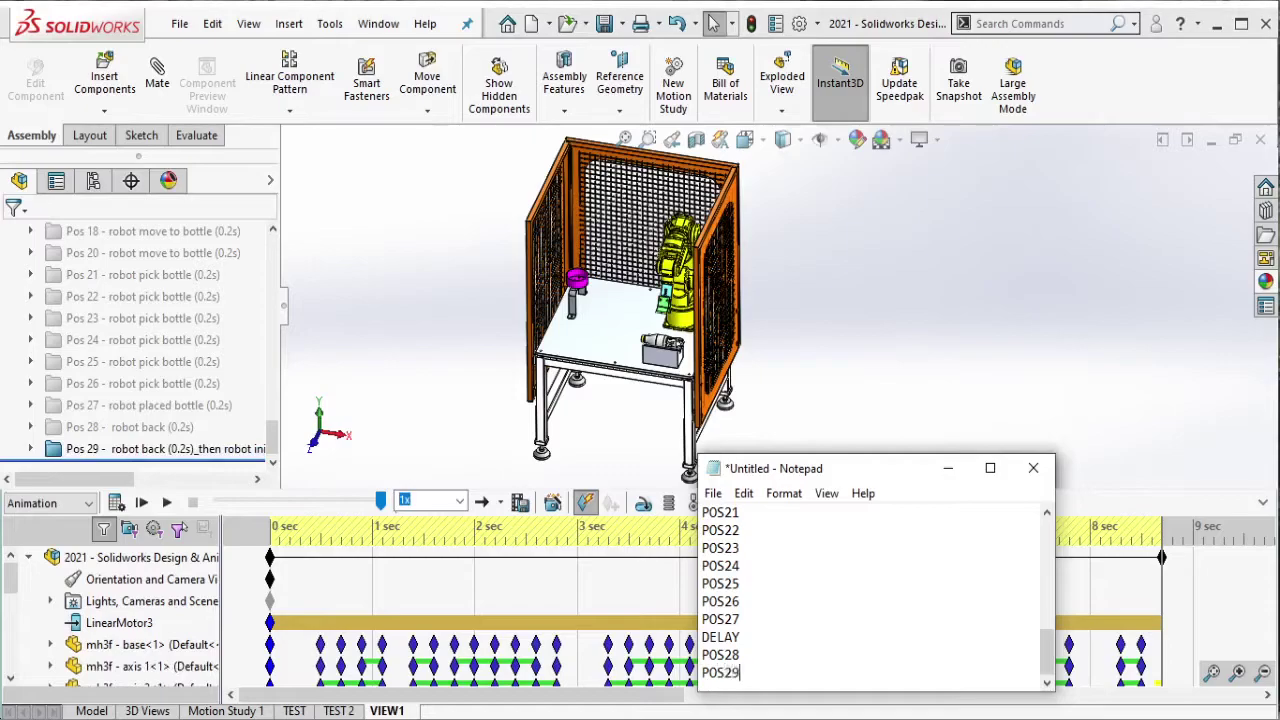
pyautogui.hotkey('alt', 'Tab')
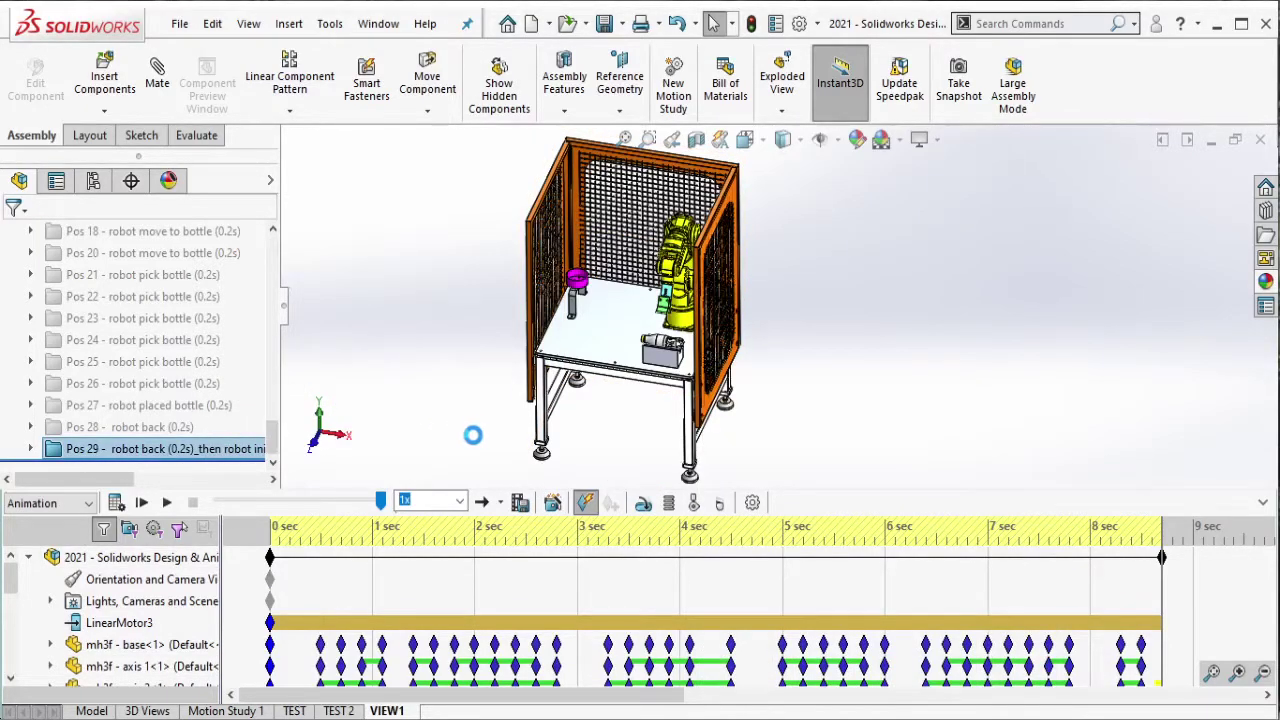
pyautogui.click(255, 392)
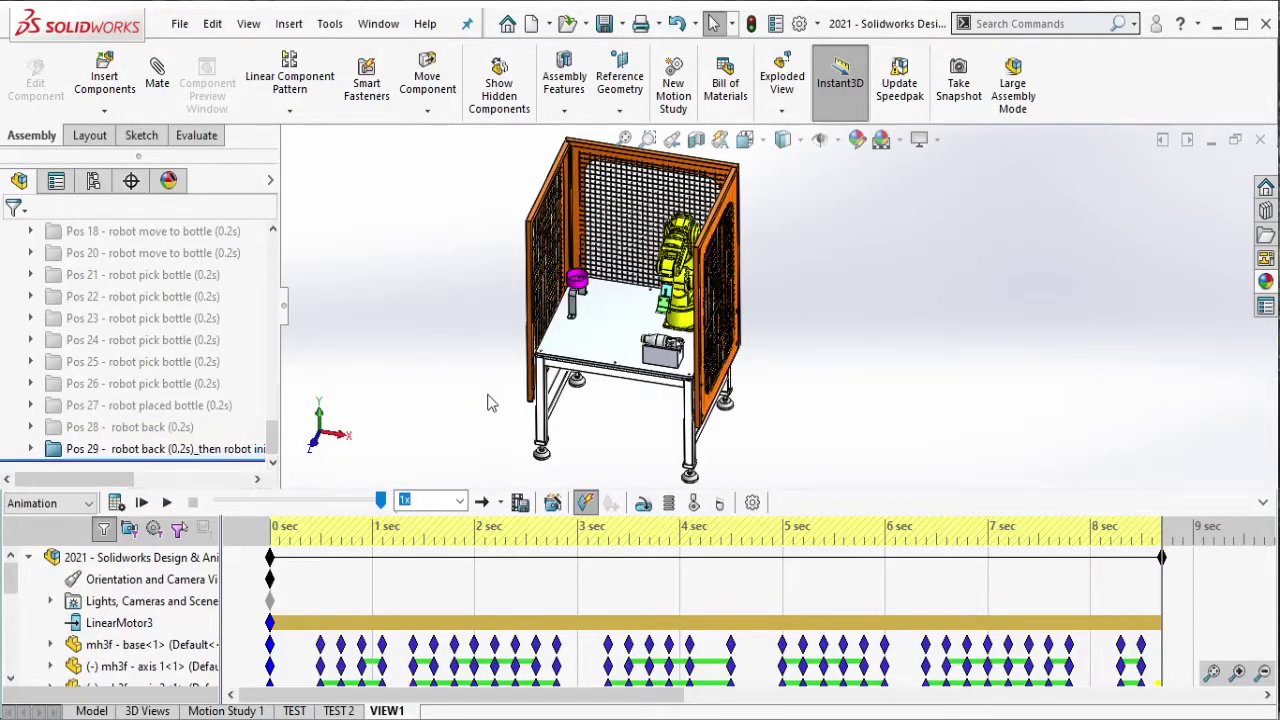
pyautogui.moveTo(514, 178); pyautogui.dragTo(890, 432)
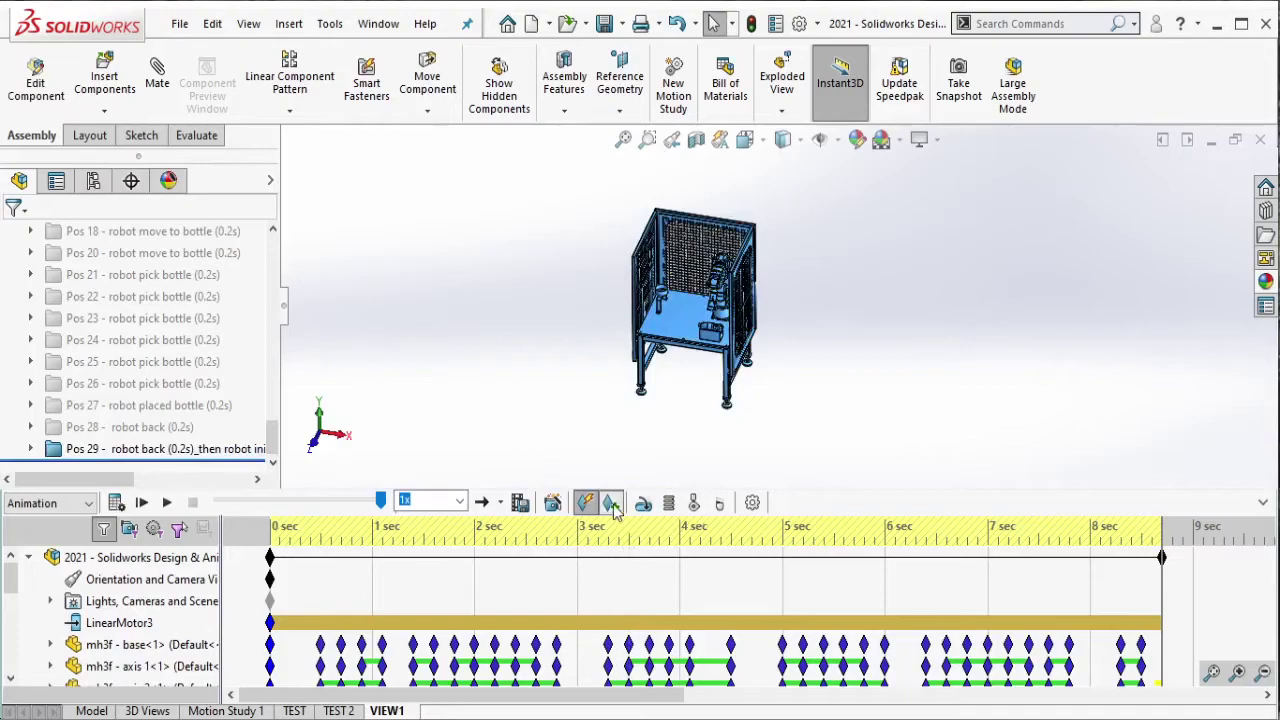
pyautogui.click(611, 503)
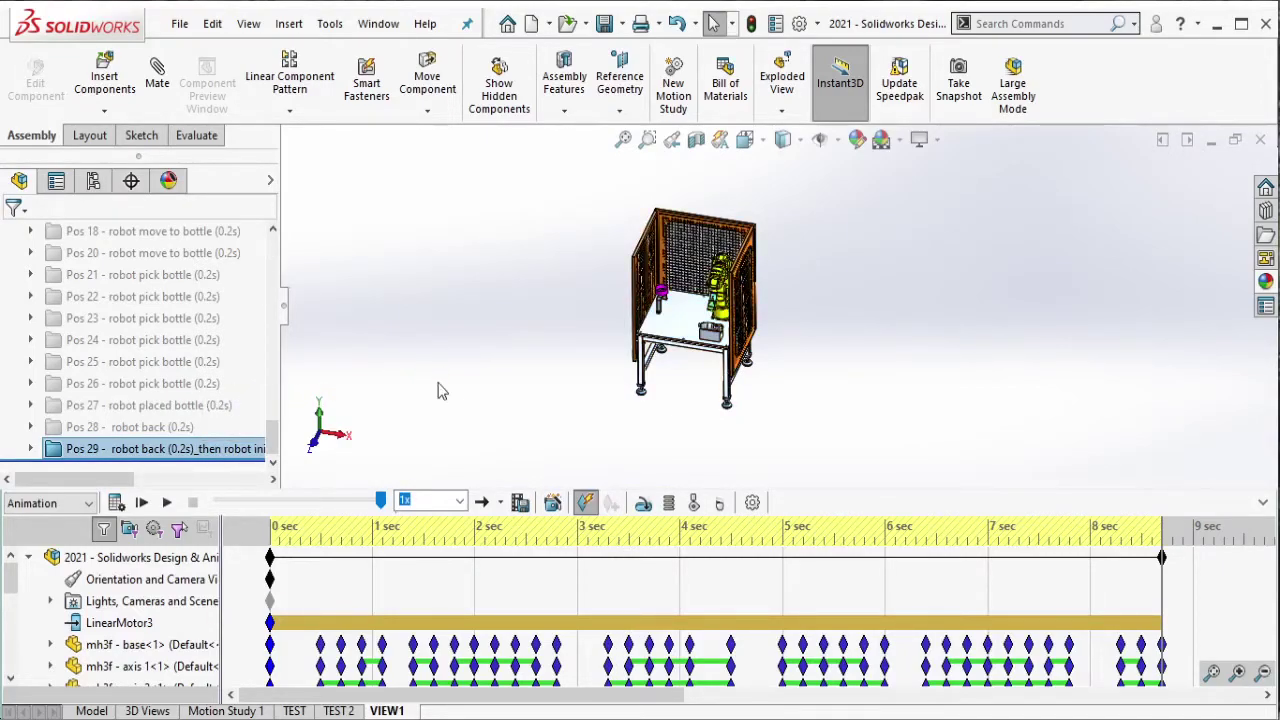
pyautogui.moveTo(1172, 561); pyautogui.dragTo(1193, 581)
# Key the robot initial pos pose at 9 s, log INITIAL POS, and re-suppress those mates.
pyautogui.scroll(10, 155, 330)
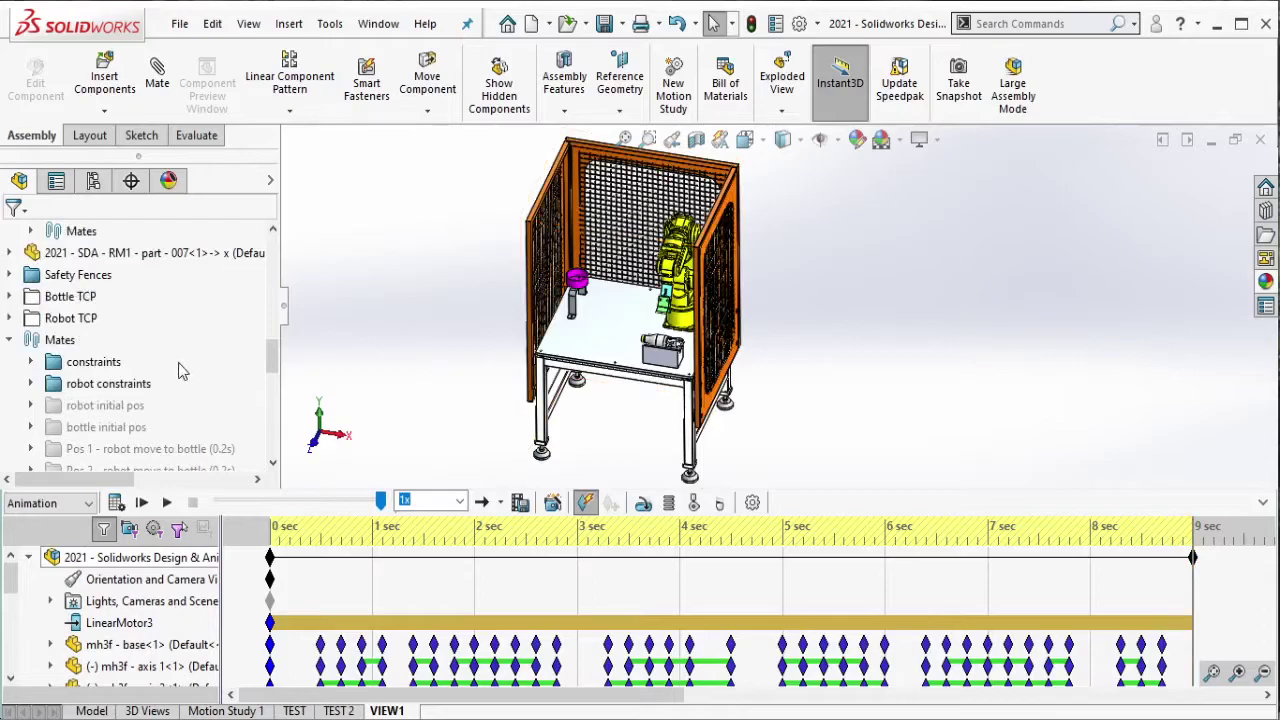
pyautogui.click(114, 412)
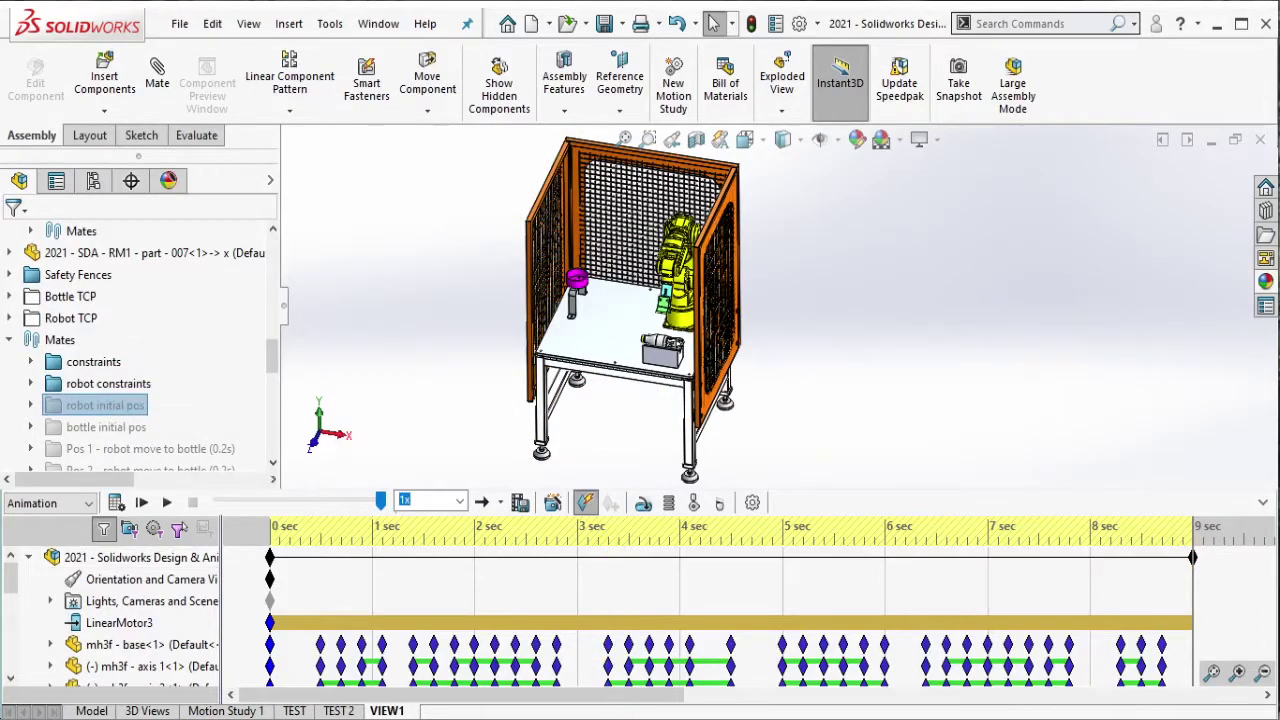
pyautogui.hotkey('alt', 'Tab')
pyautogui.write('INITI')
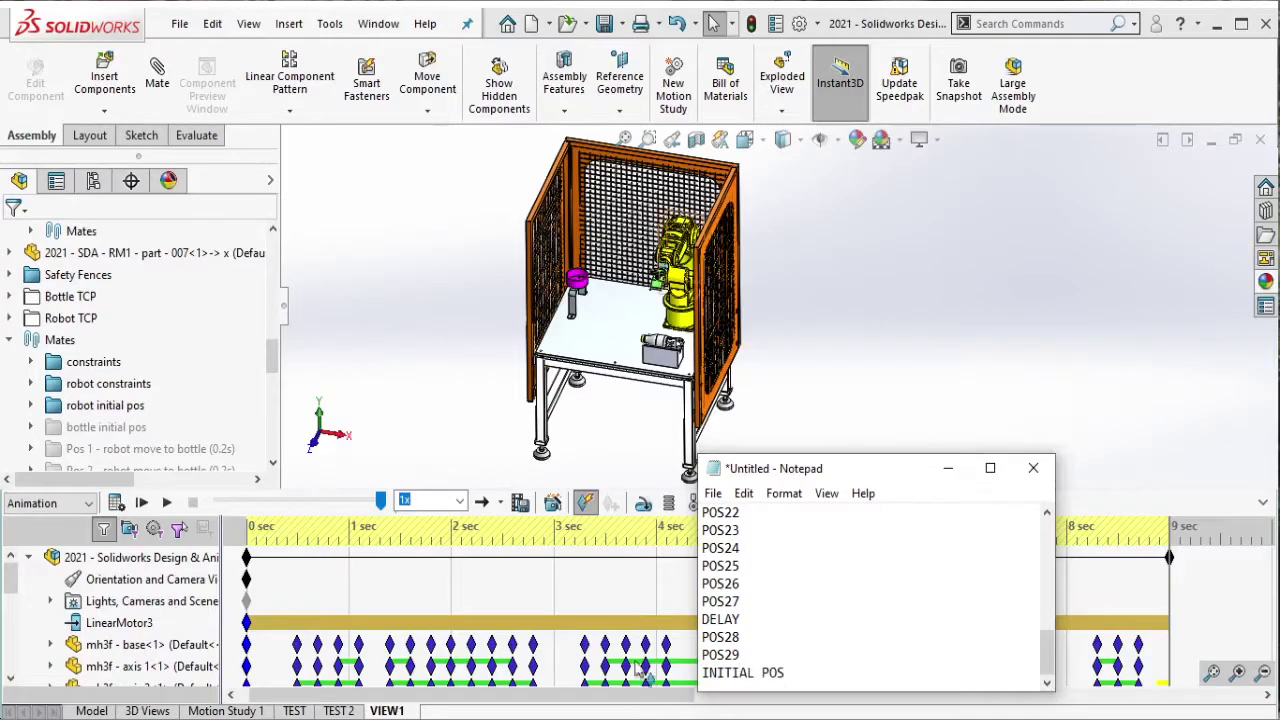
pyautogui.hotkey('alt', 'Tab')
pyautogui.moveTo(486, 156); pyautogui.dragTo(862, 490)
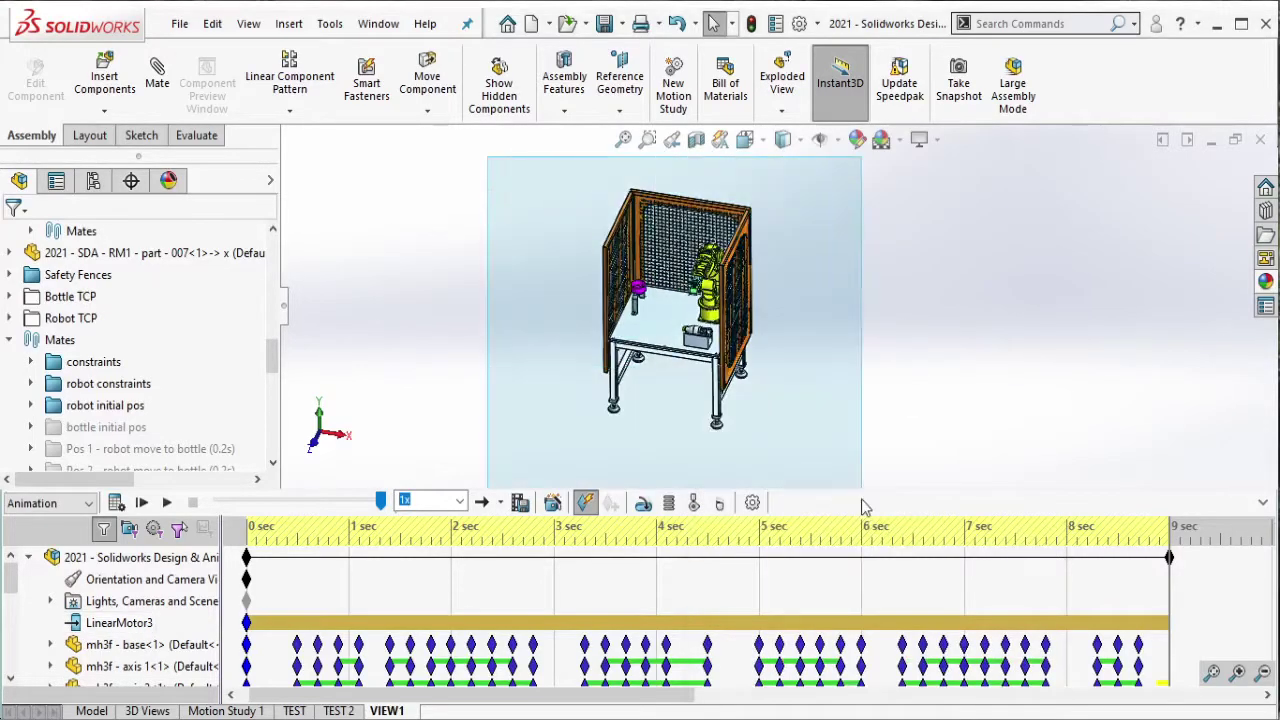
pyautogui.click(97, 407)
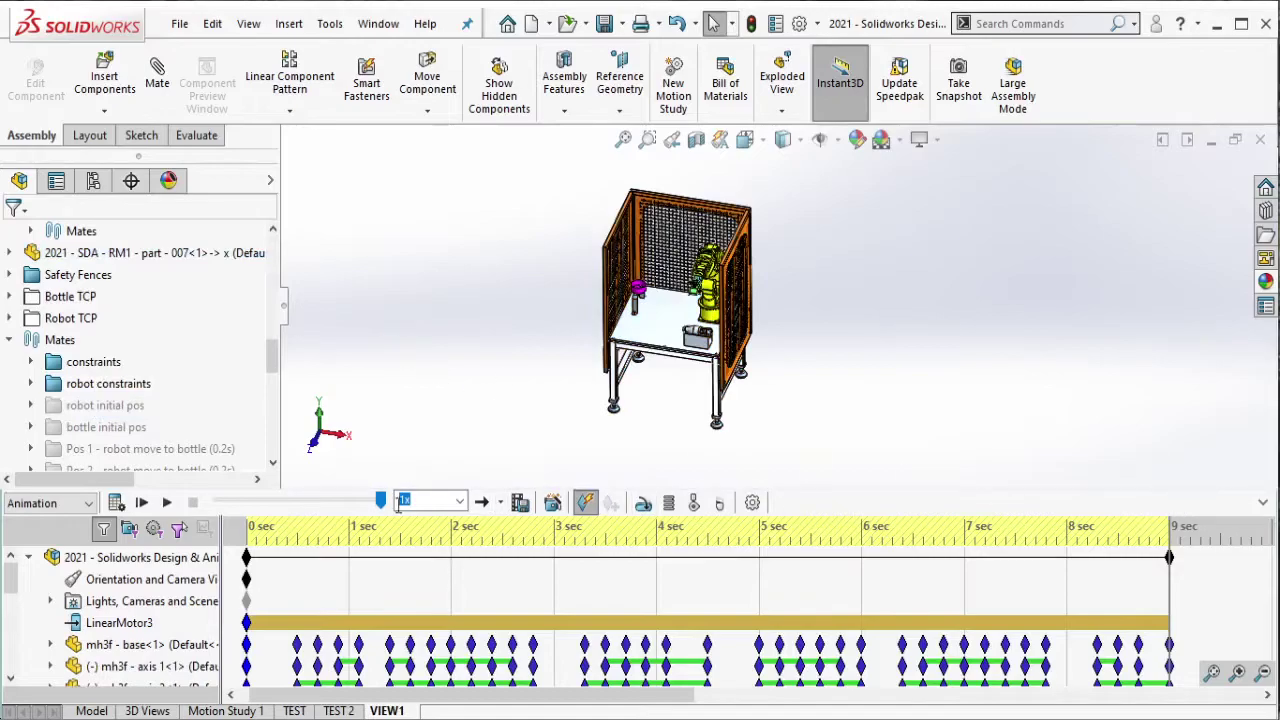
# Play the VIEW1 motion study from 0 sec to watch the robot's pick-and-place sequence.
pyautogui.click(139, 501)
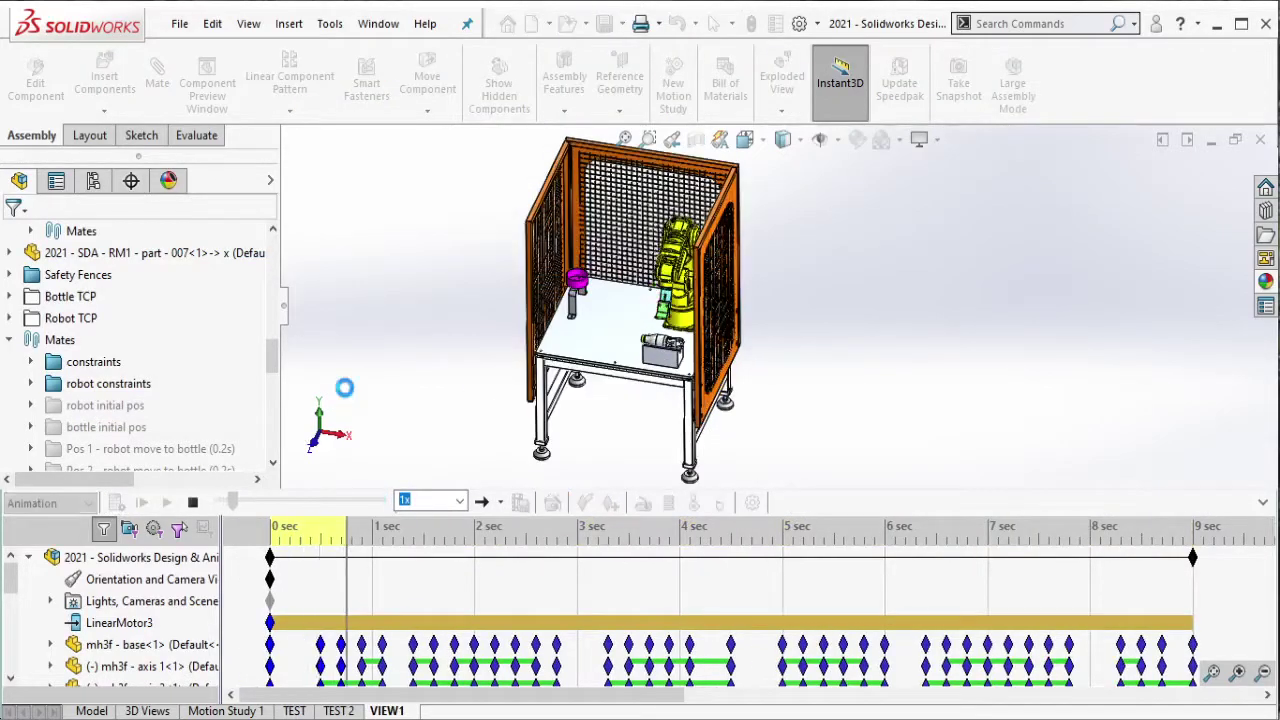